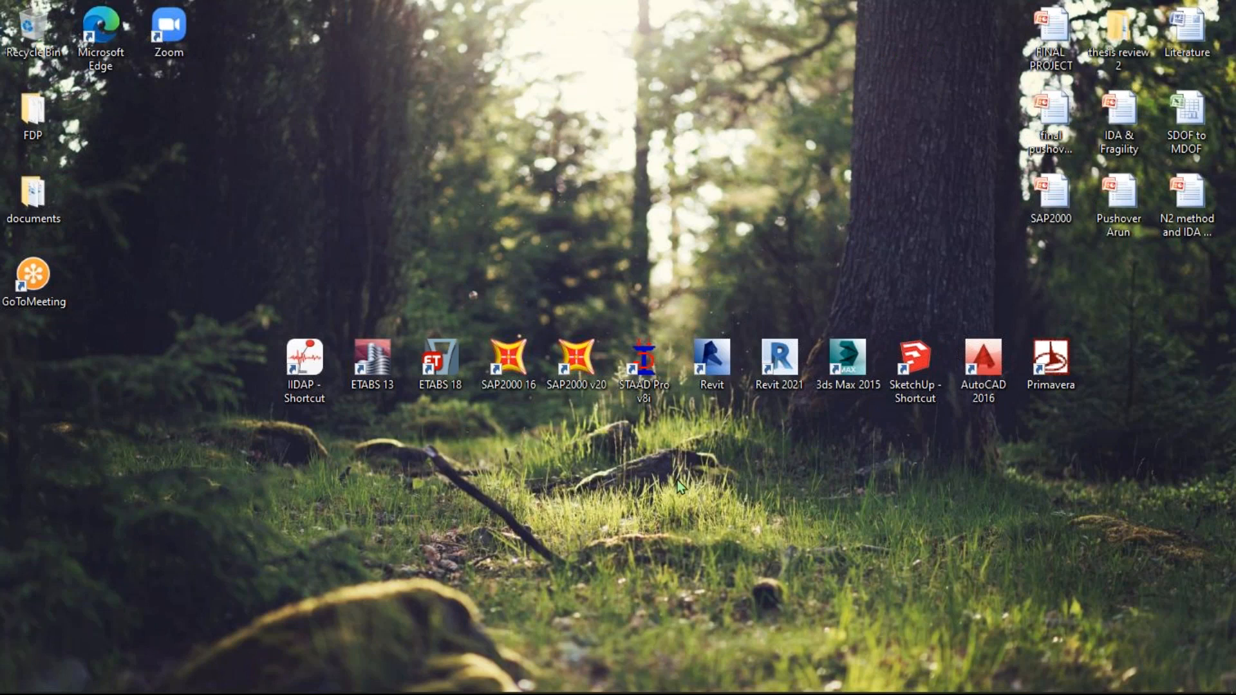
- Run the SAP2000 v20 desktop shortcut as administrator
click(571, 370)
right_click(571, 370)
click(634, 389)
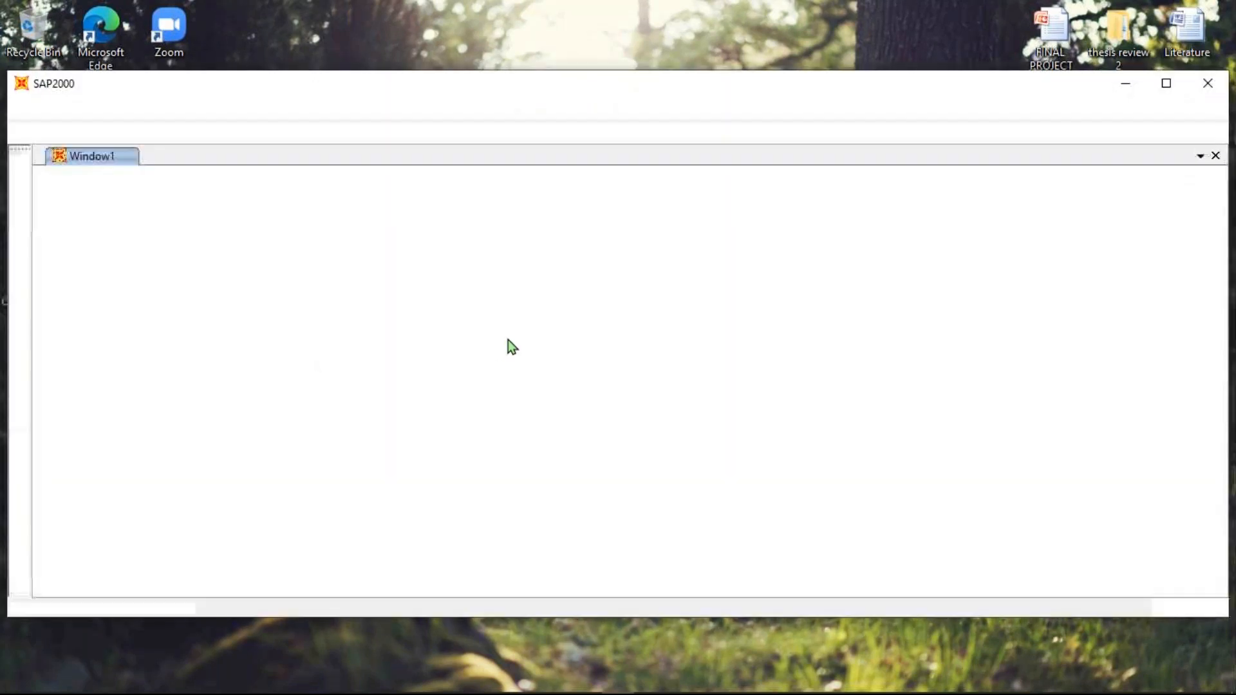
- Reposition the SAP2000 window and maximize it to full screen
drag(541, 87, 245, 145)
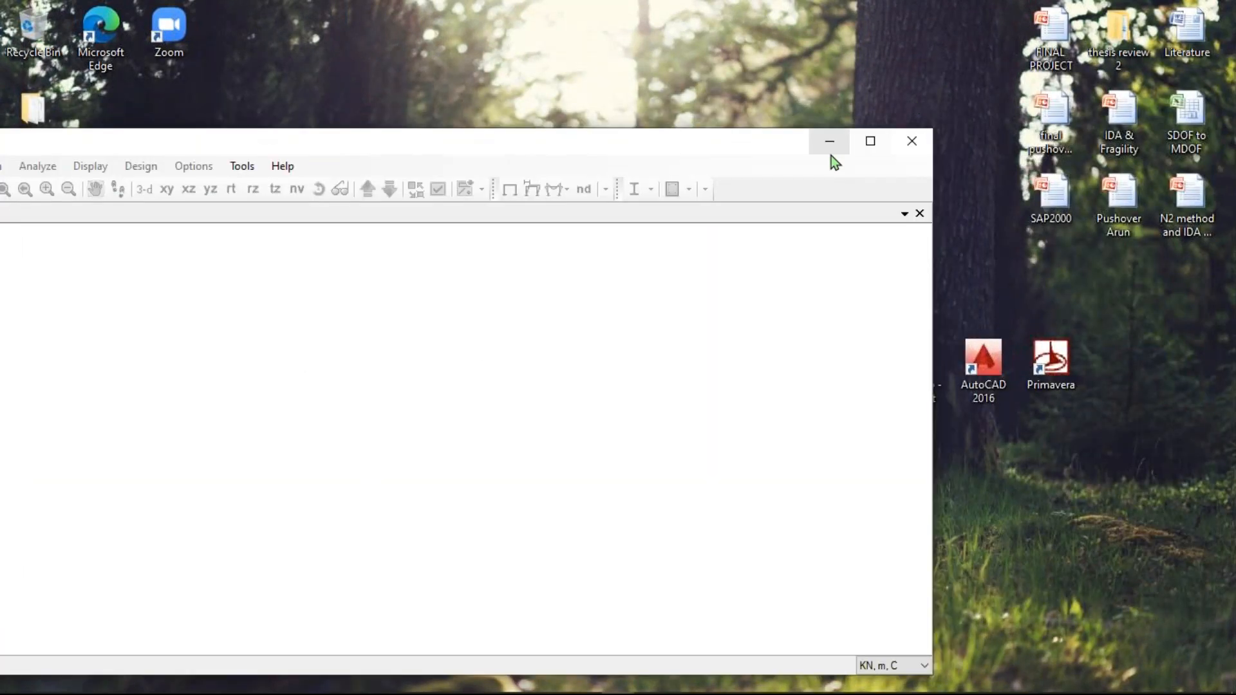
click(873, 141)
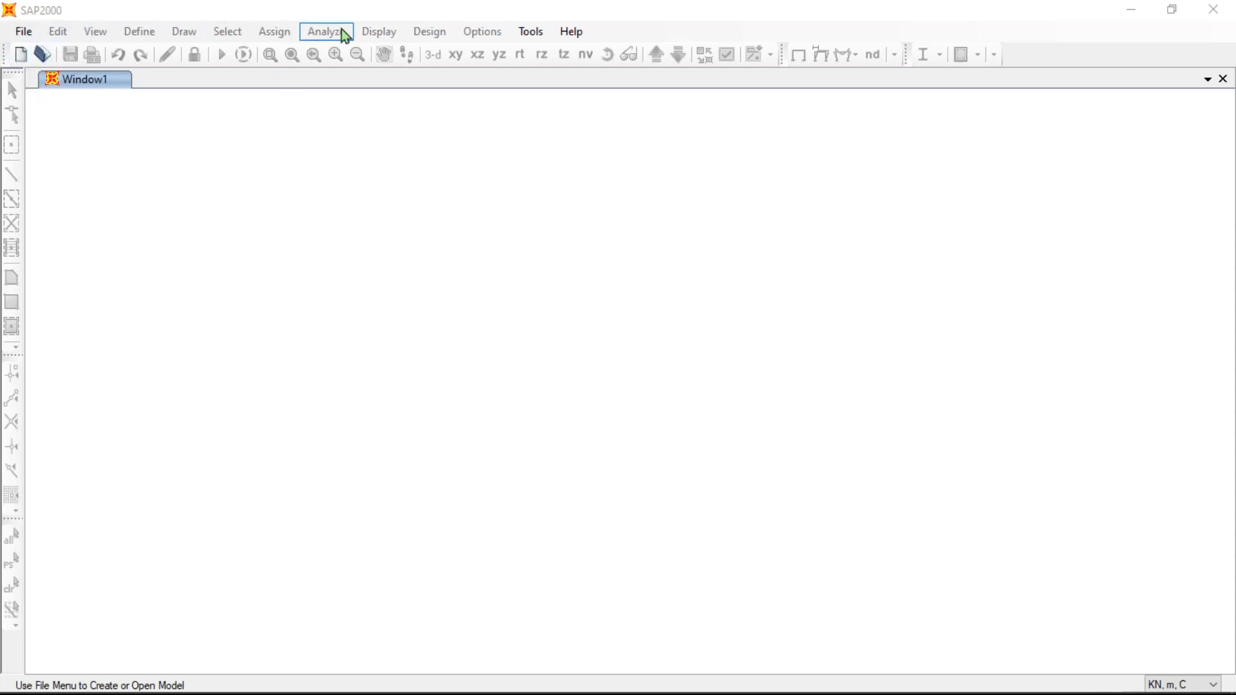
click(33, 38)
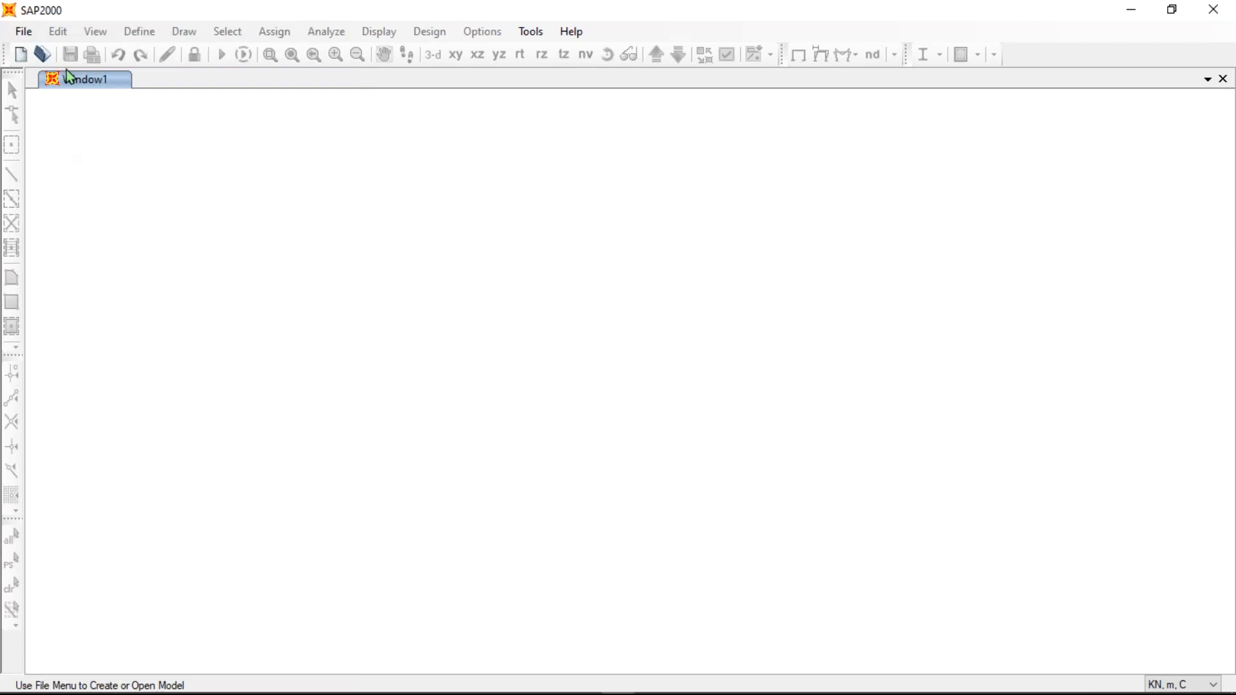
click(23, 37)
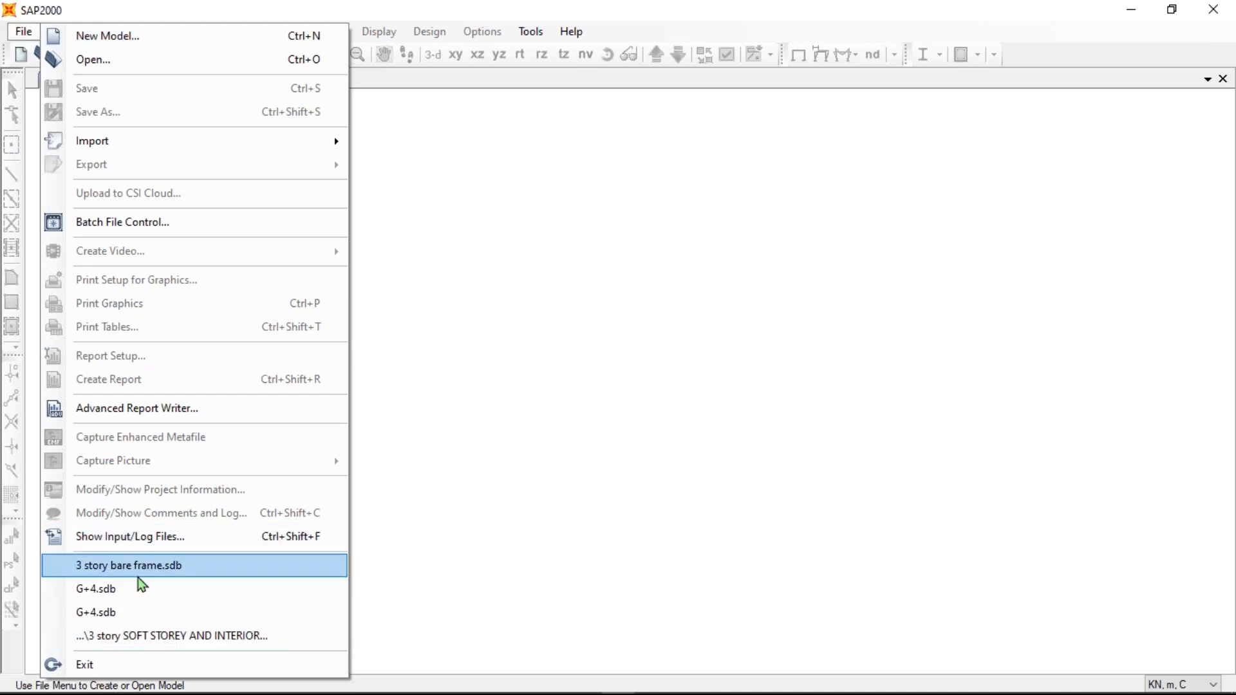
click(437, 400)
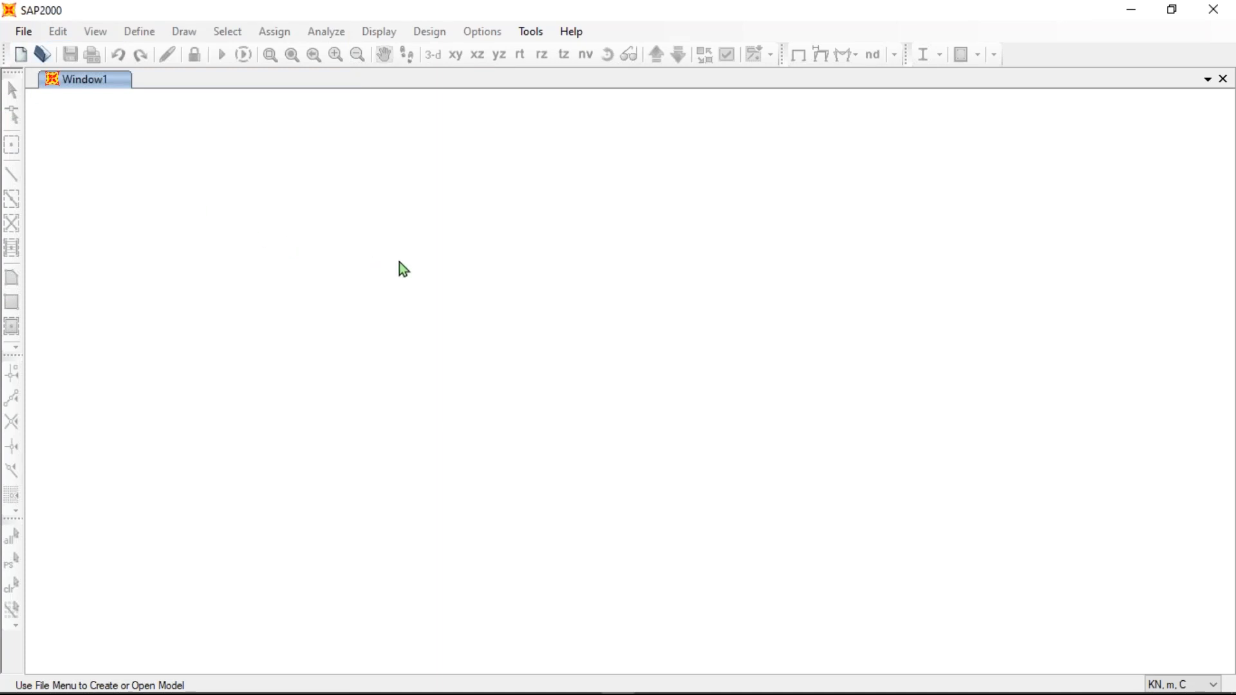
- Create a new untitled model, reposition the New Model dialog, and expand its units list
click(22, 56)
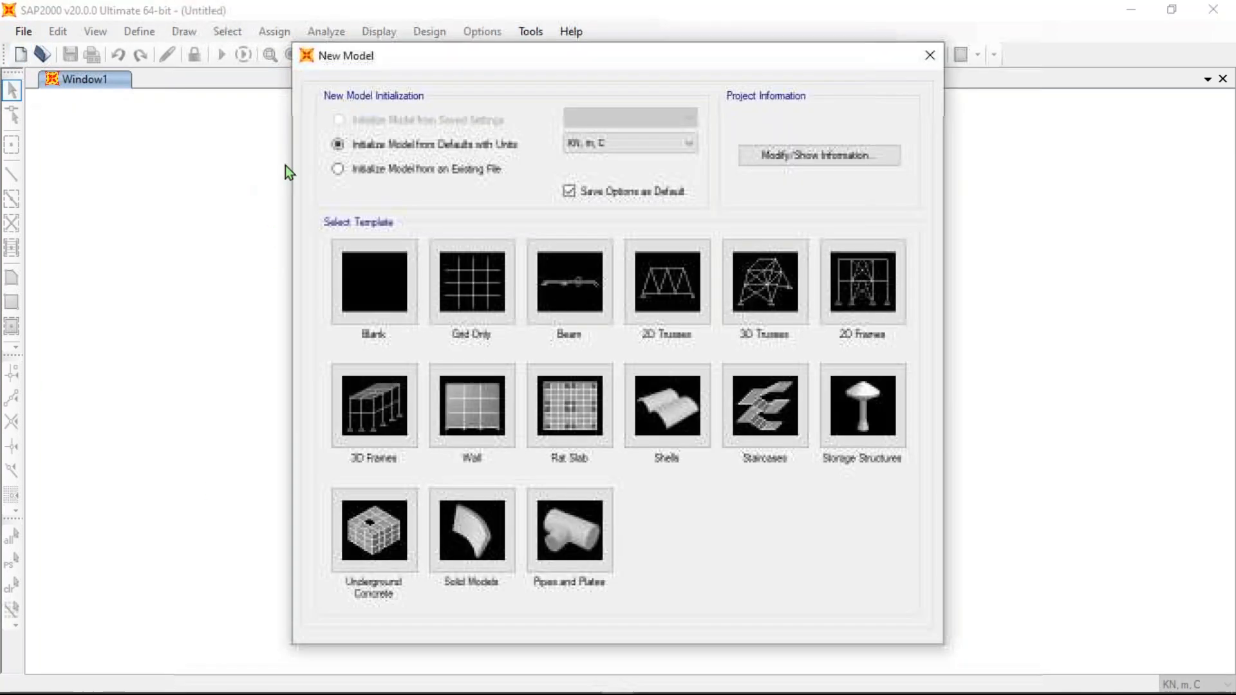
drag(745, 64, 767, 52)
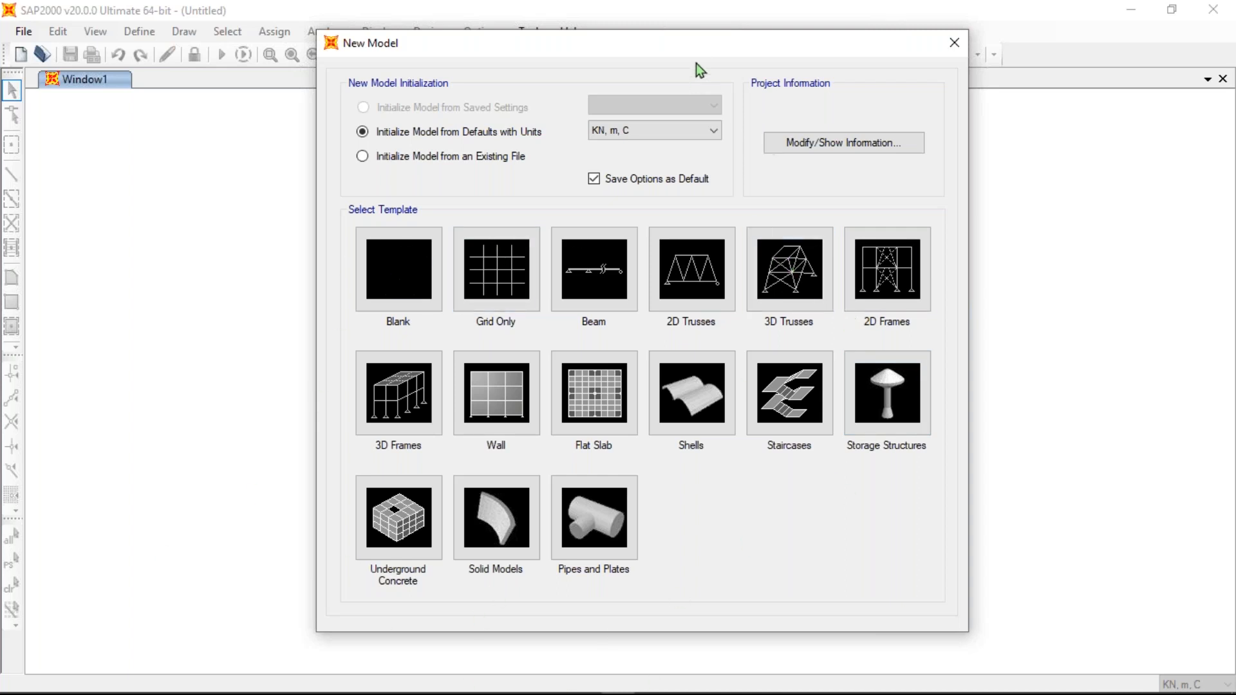
drag(695, 51, 629, 23)
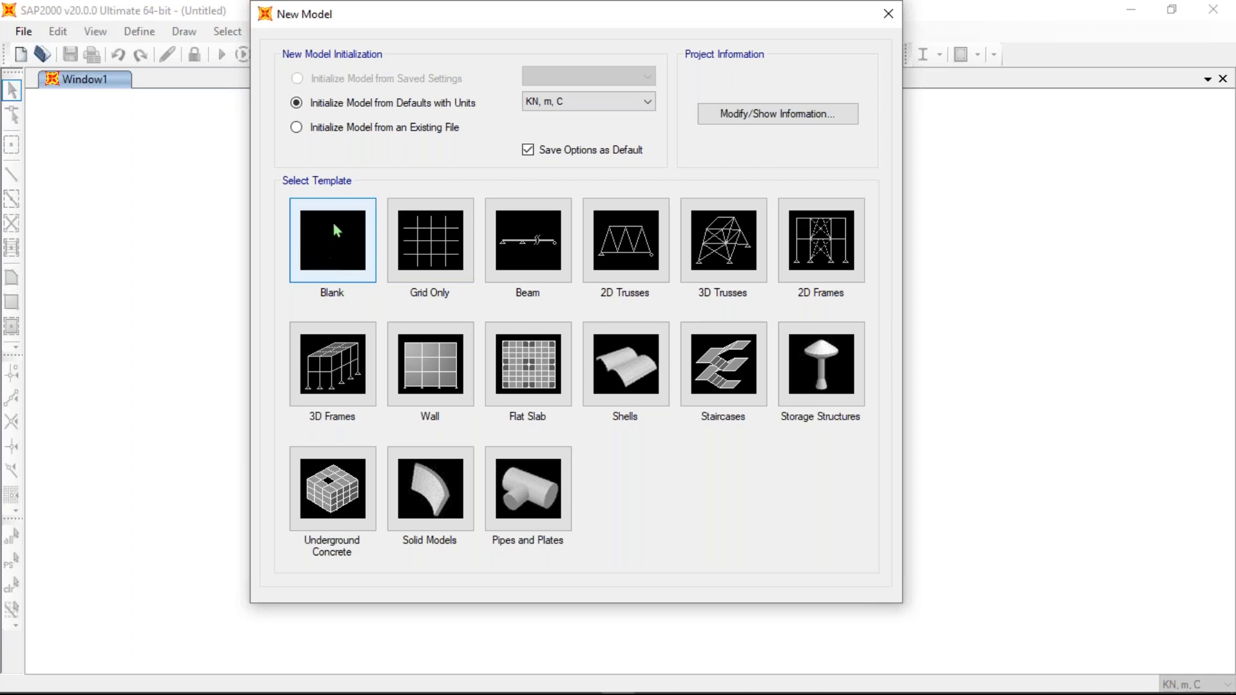
click(581, 103)
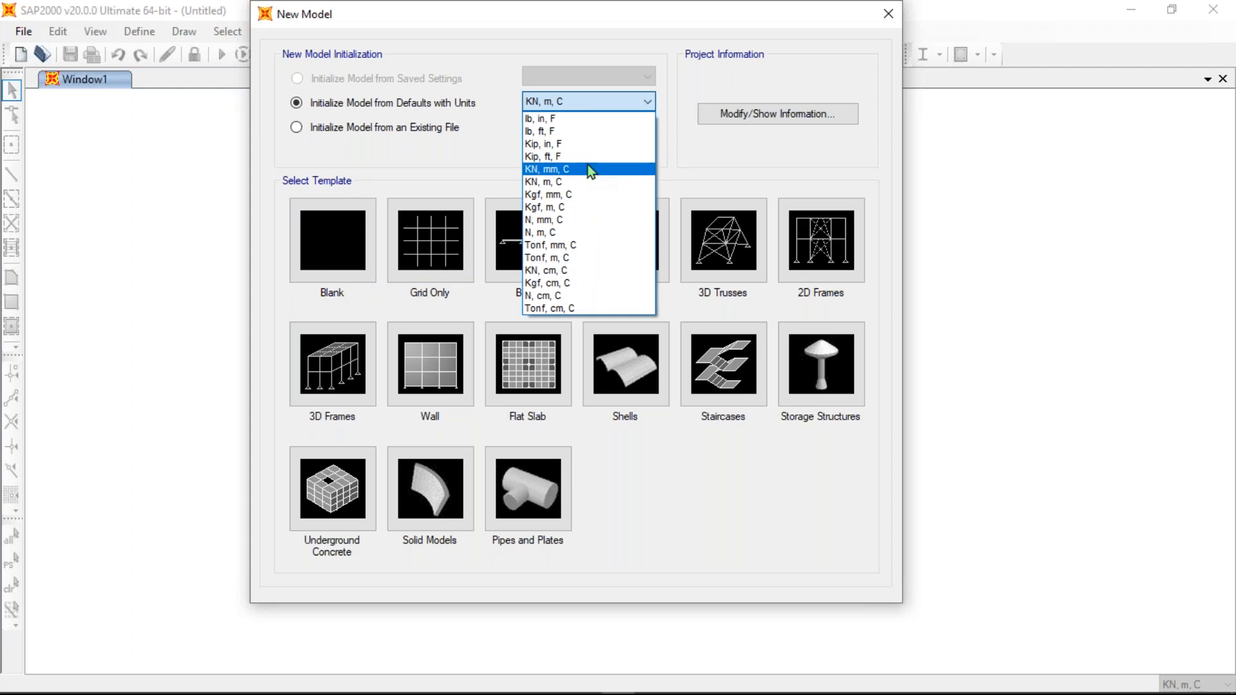
- Leave the new model's units at KN, m, C
click(583, 99)
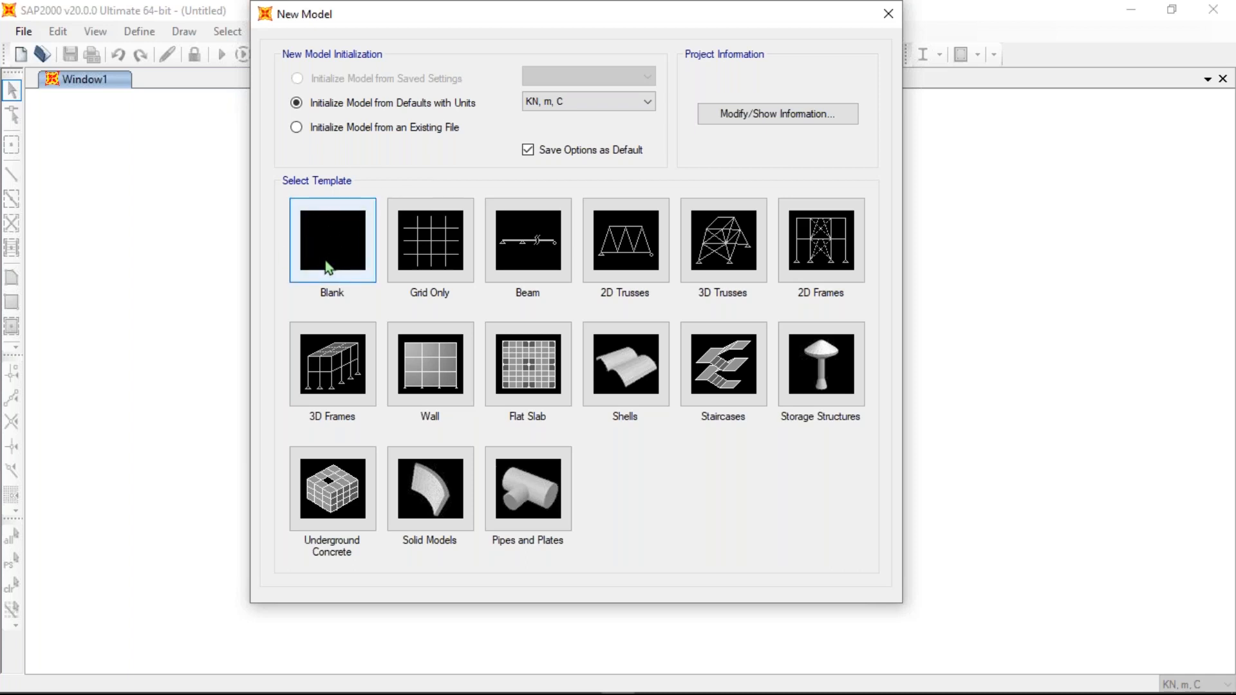
- Move the New Model dialog down and to the left
drag(330, 19, 302, 95)
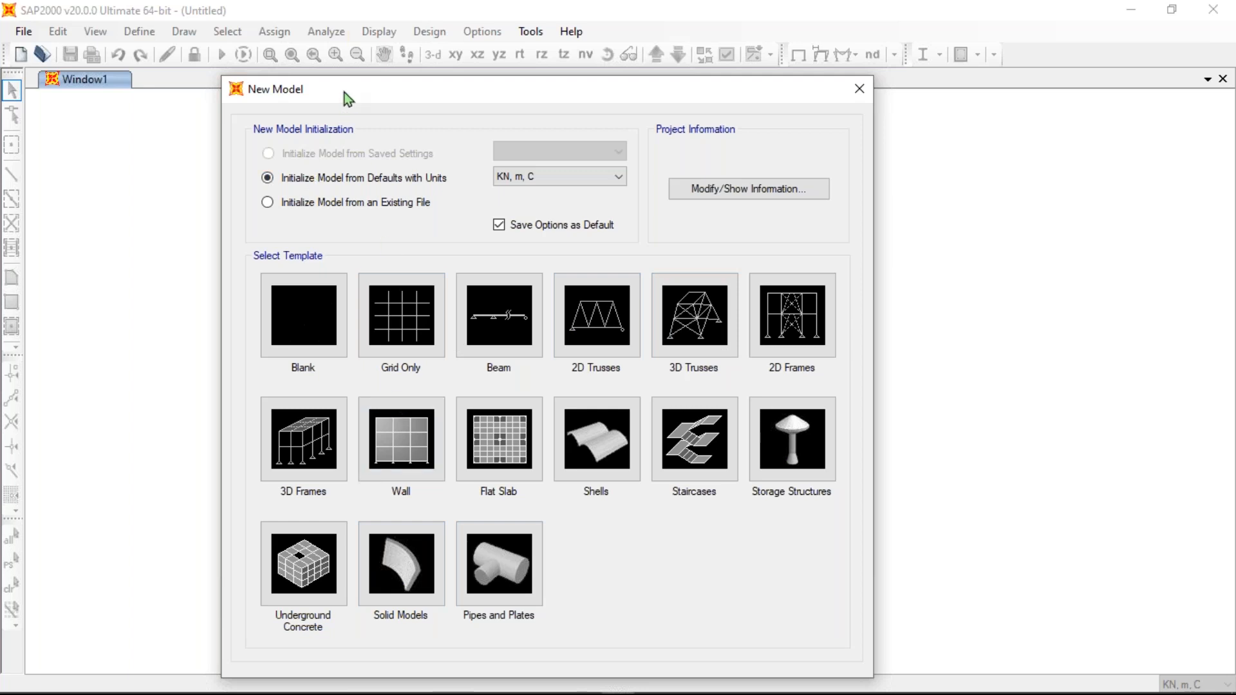
- Reposition the New Model dialog and pick the 3D Frames template
drag(354, 90, 394, 64)
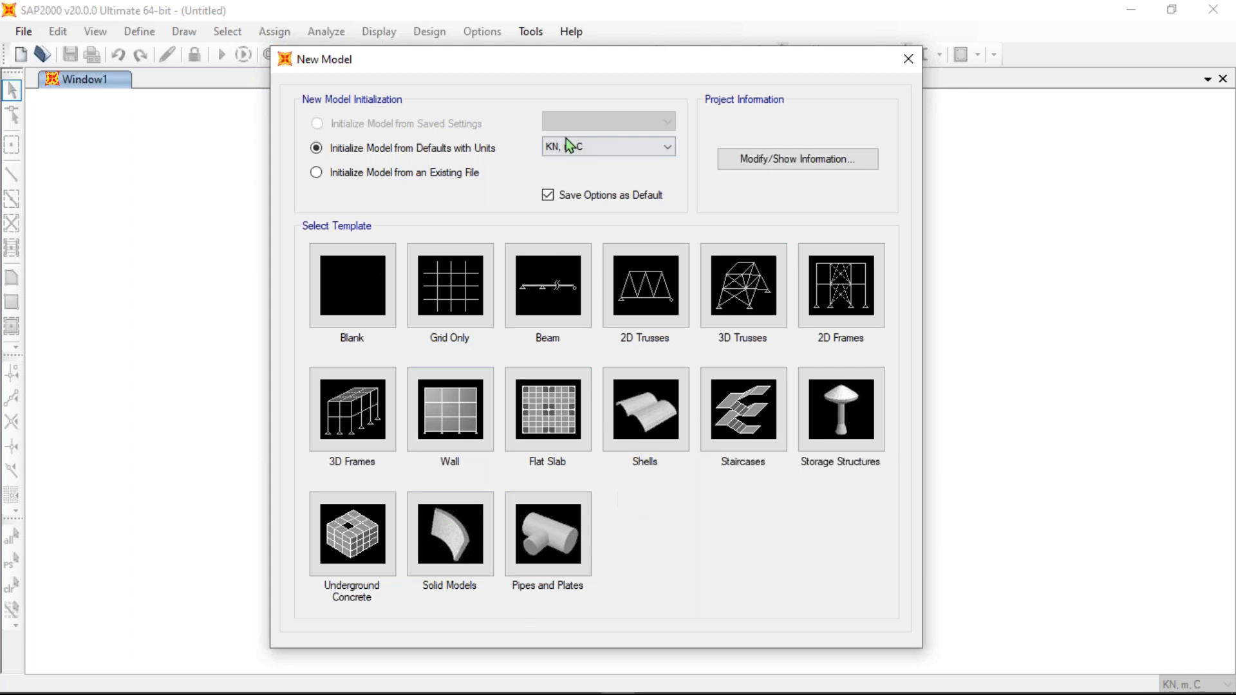
drag(593, 71, 631, 50)
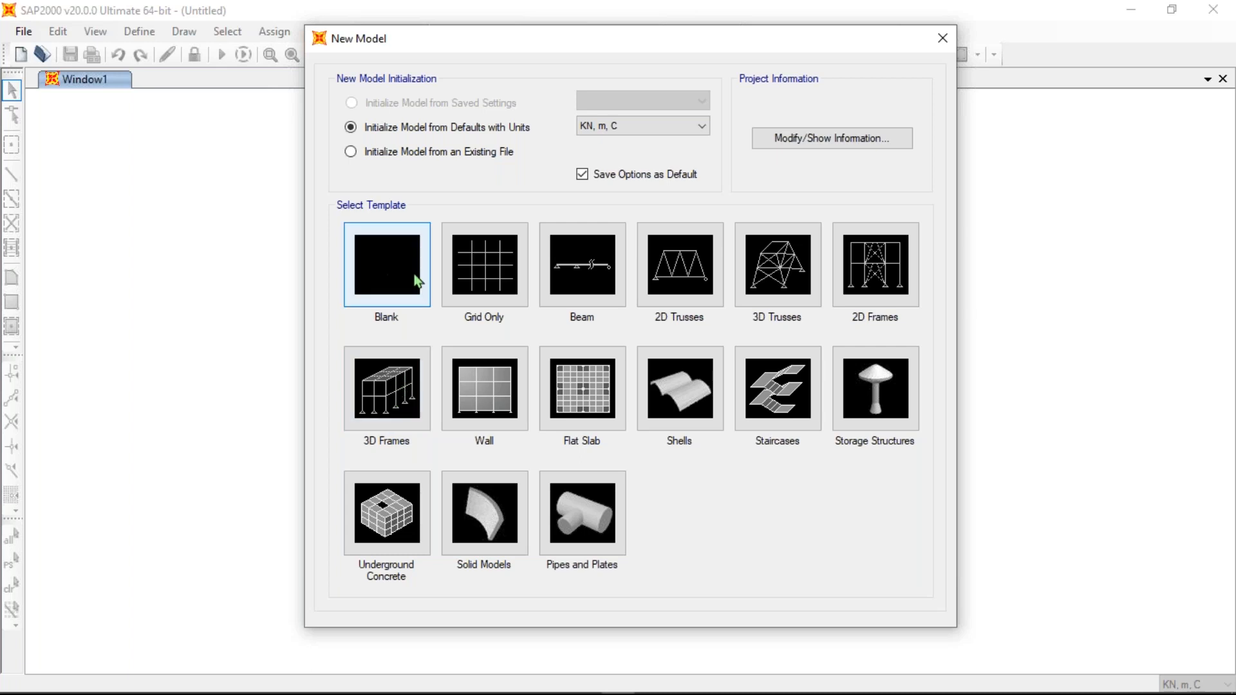
drag(532, 47, 523, 48)
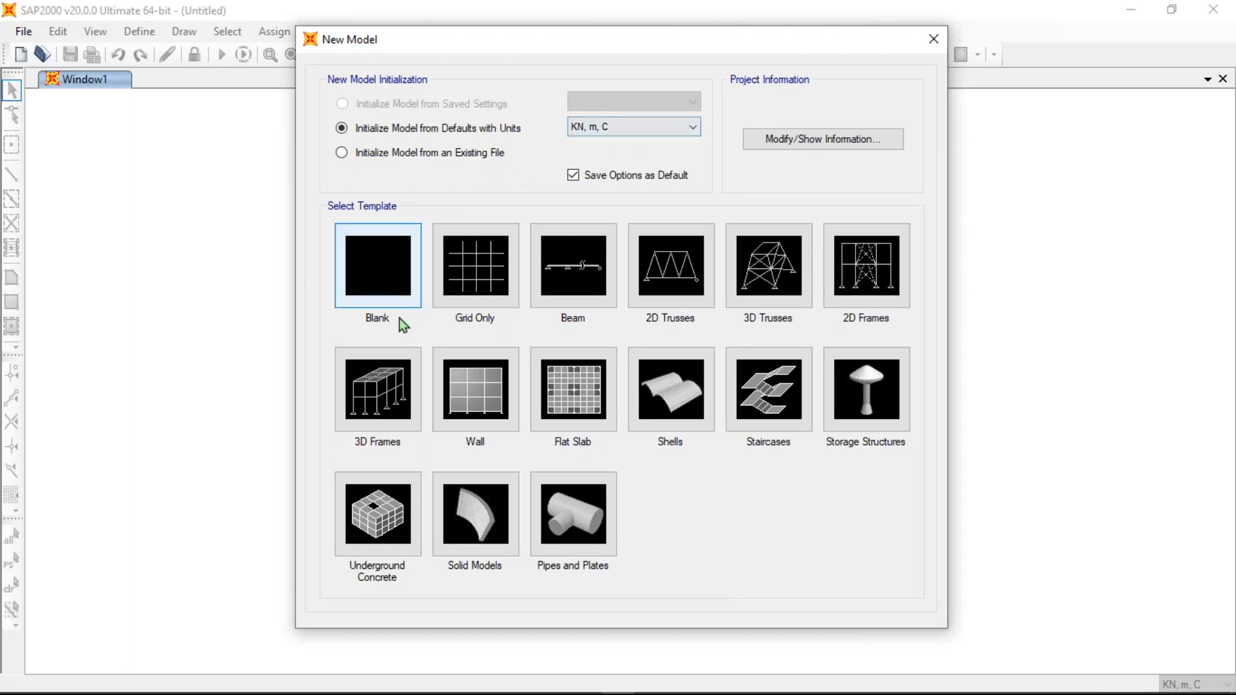
click(395, 403)
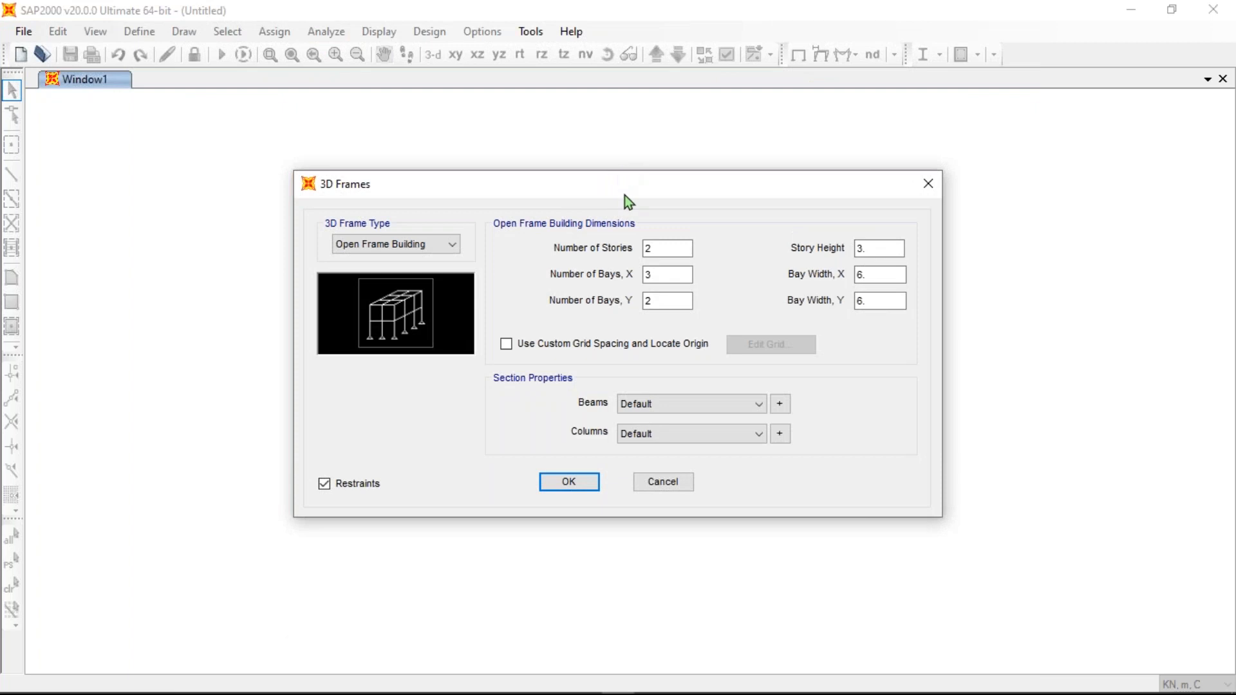
drag(623, 181, 574, 105)
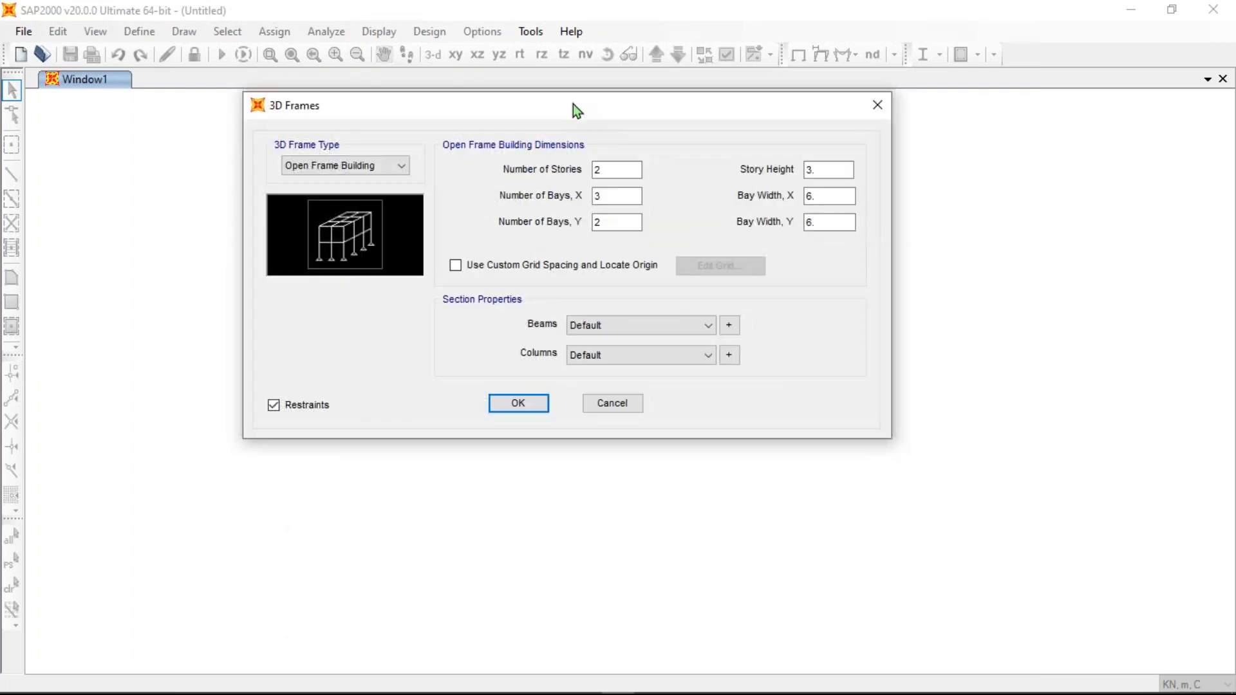
click(859, 663)
drag(494, 111, 516, 111)
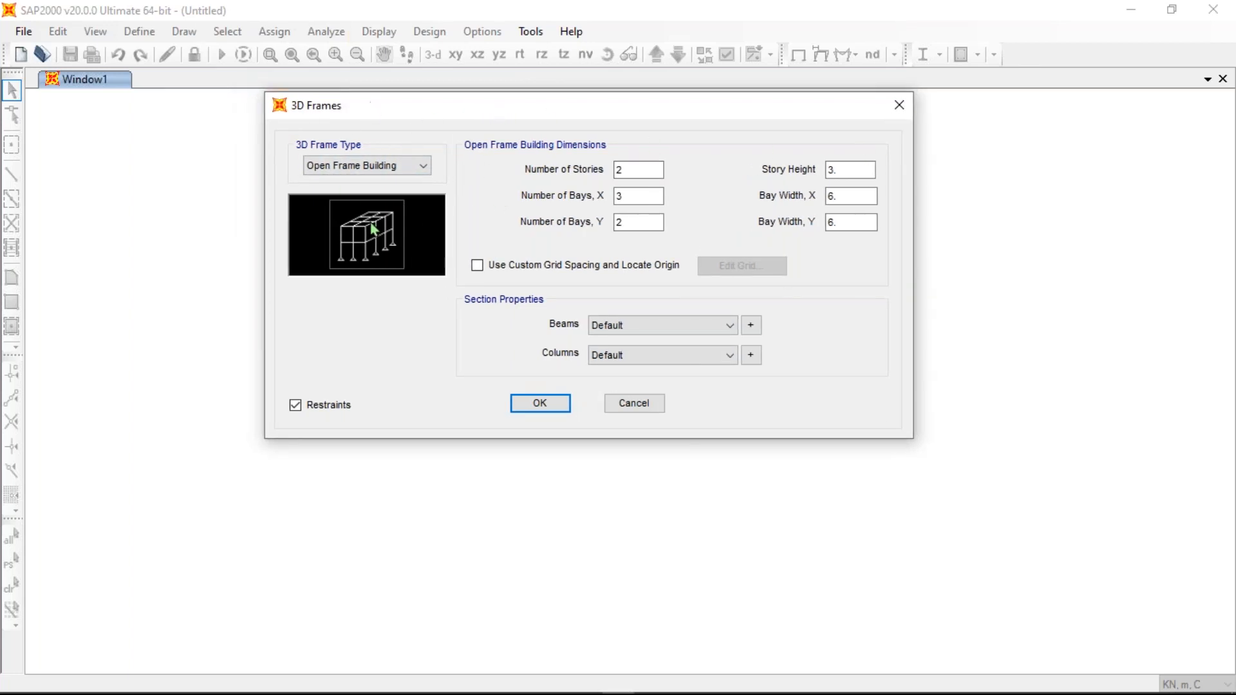
click(369, 164)
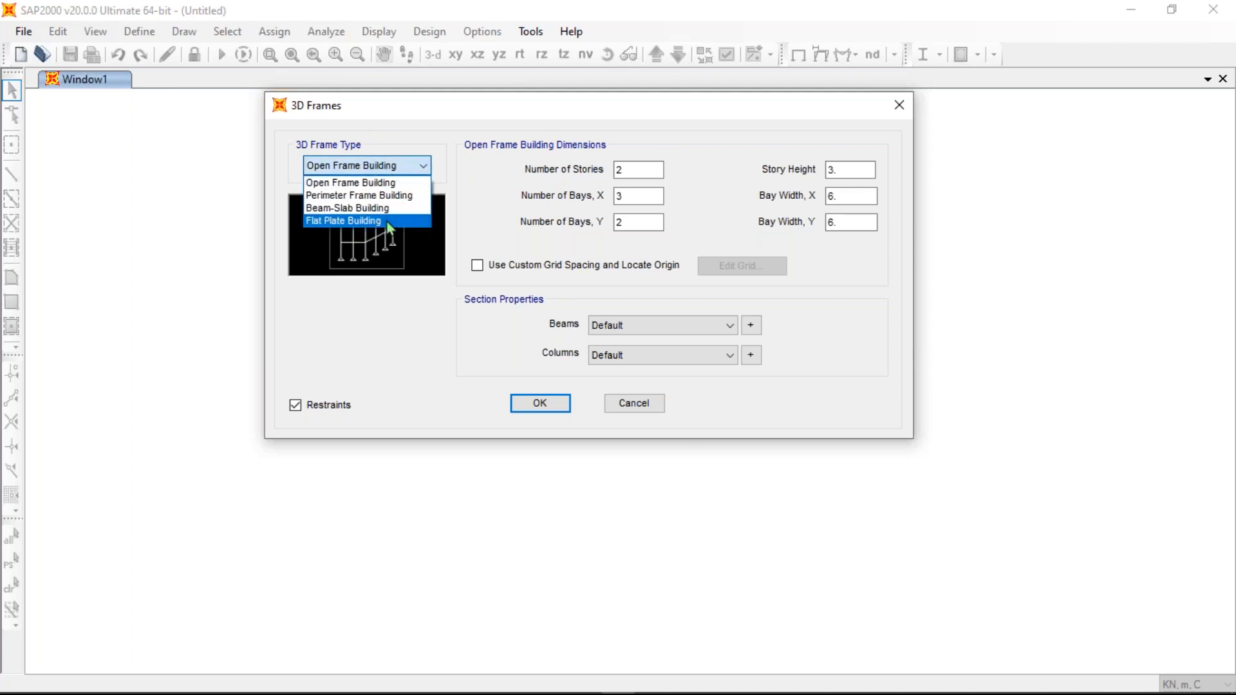
click(383, 184)
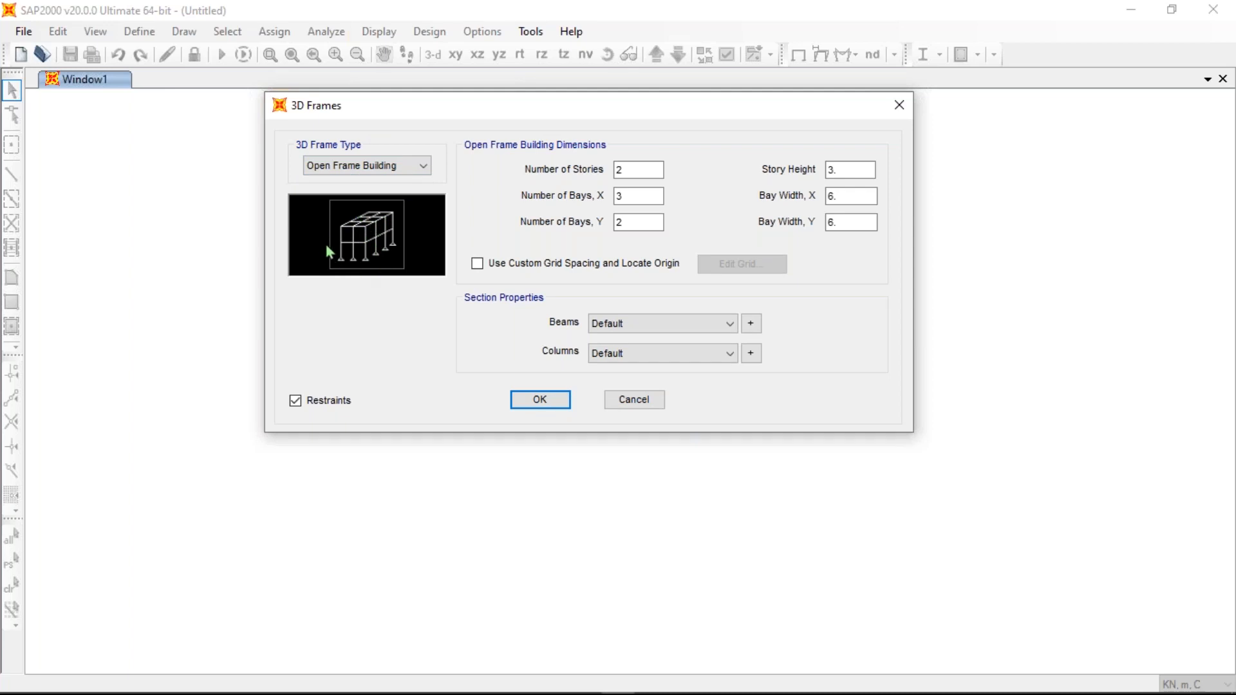
click(384, 172)
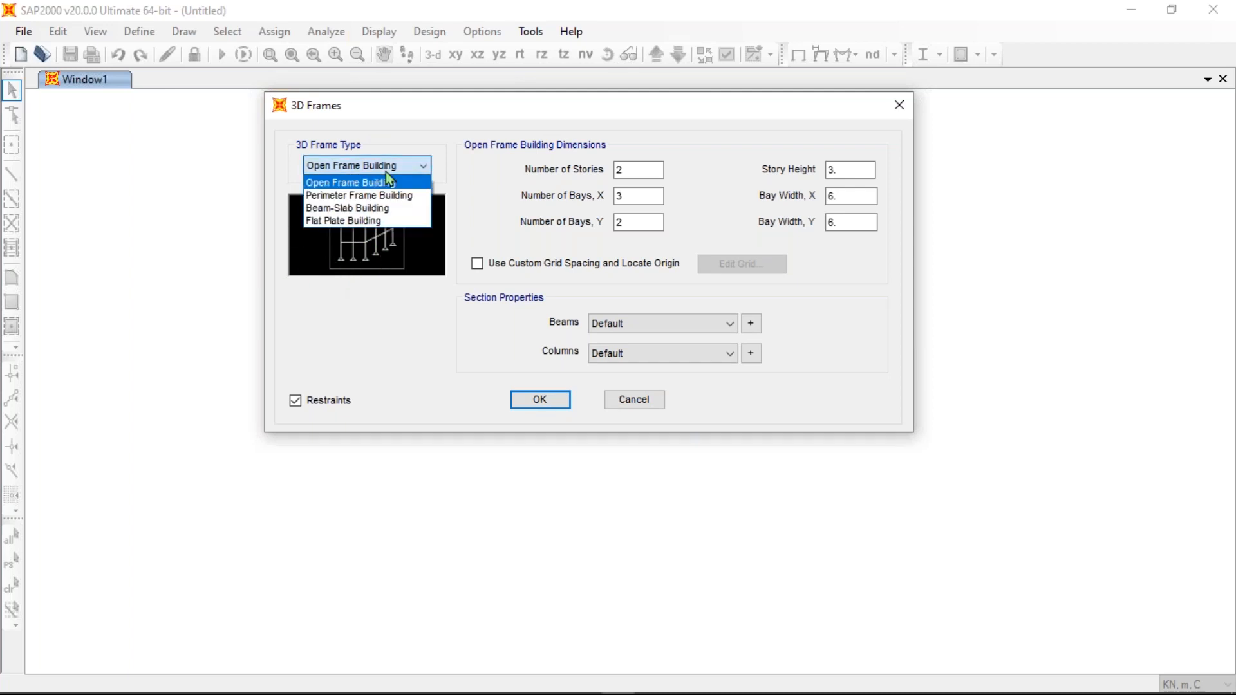
click(385, 195)
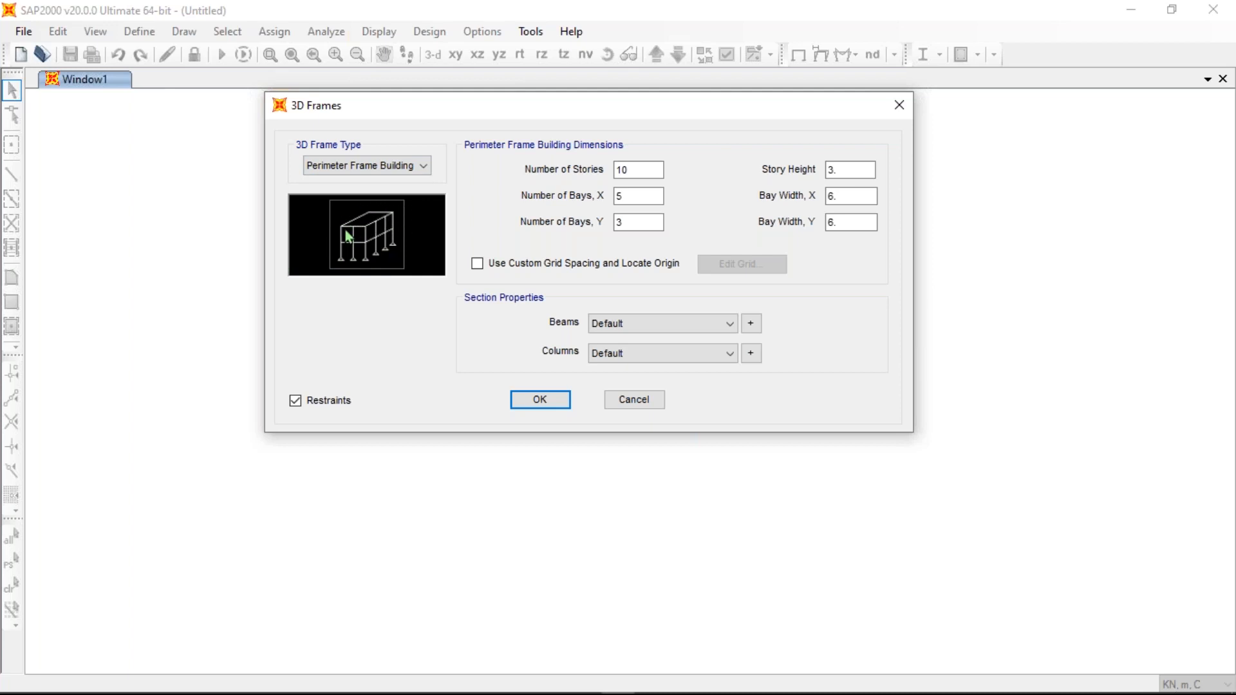
click(389, 166)
click(386, 208)
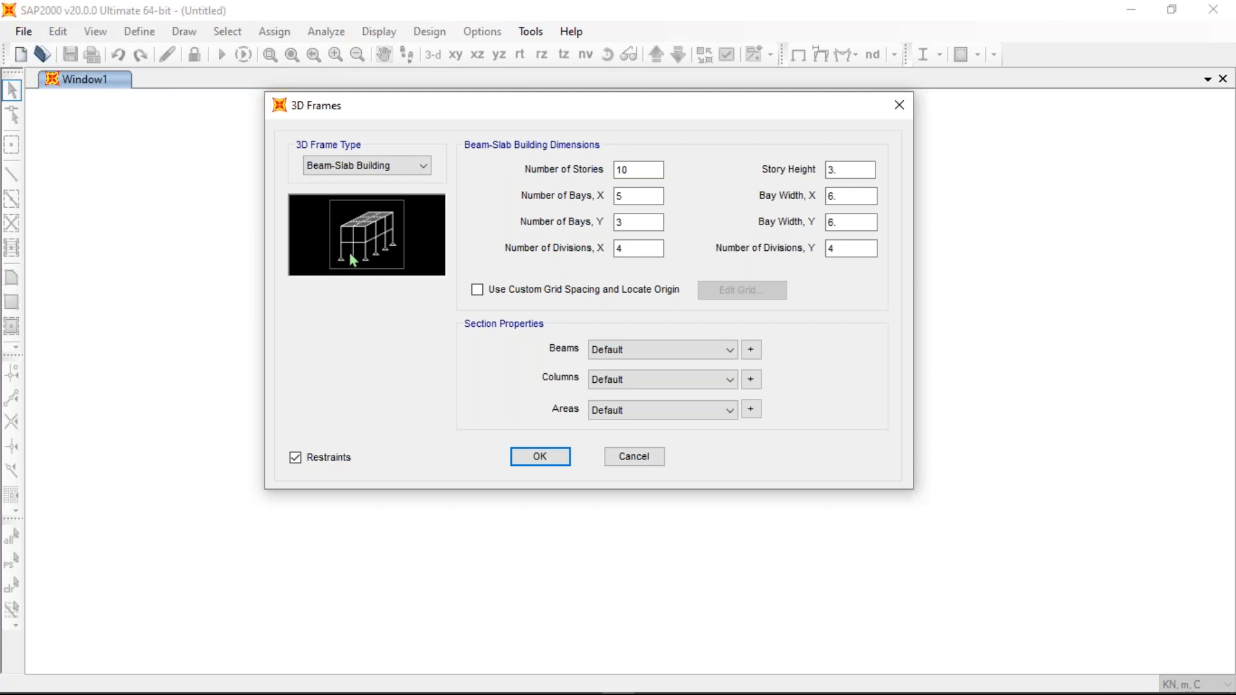
click(384, 165)
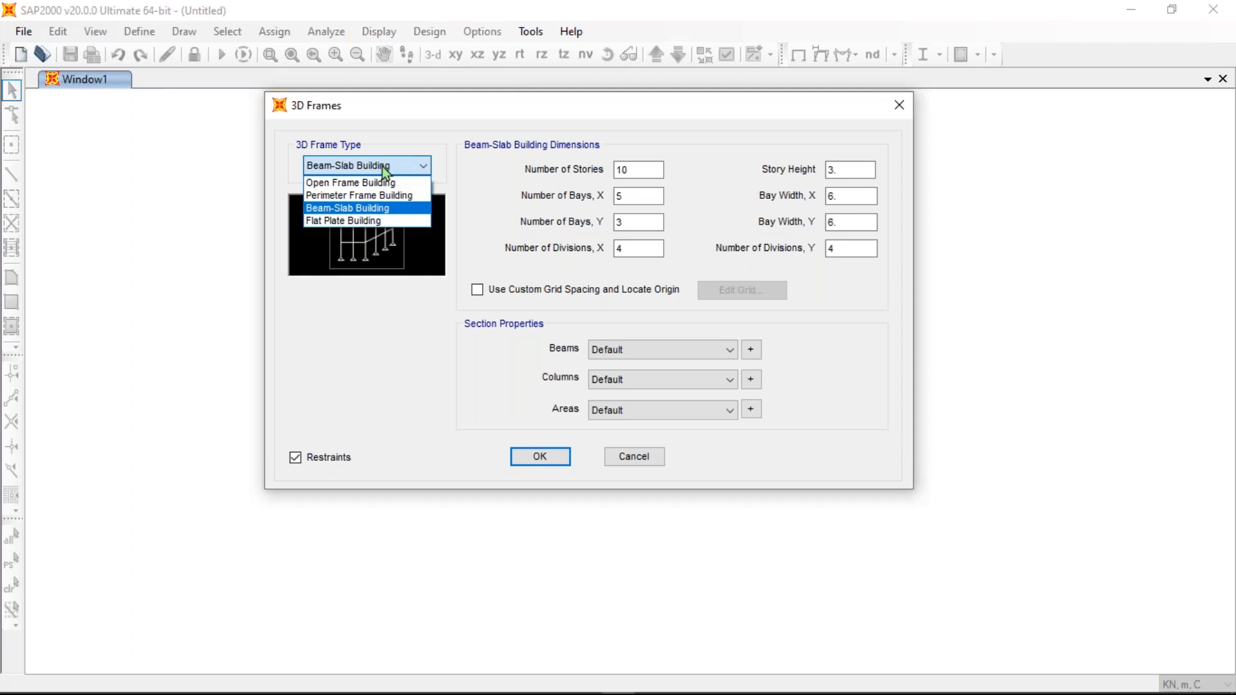
click(361, 221)
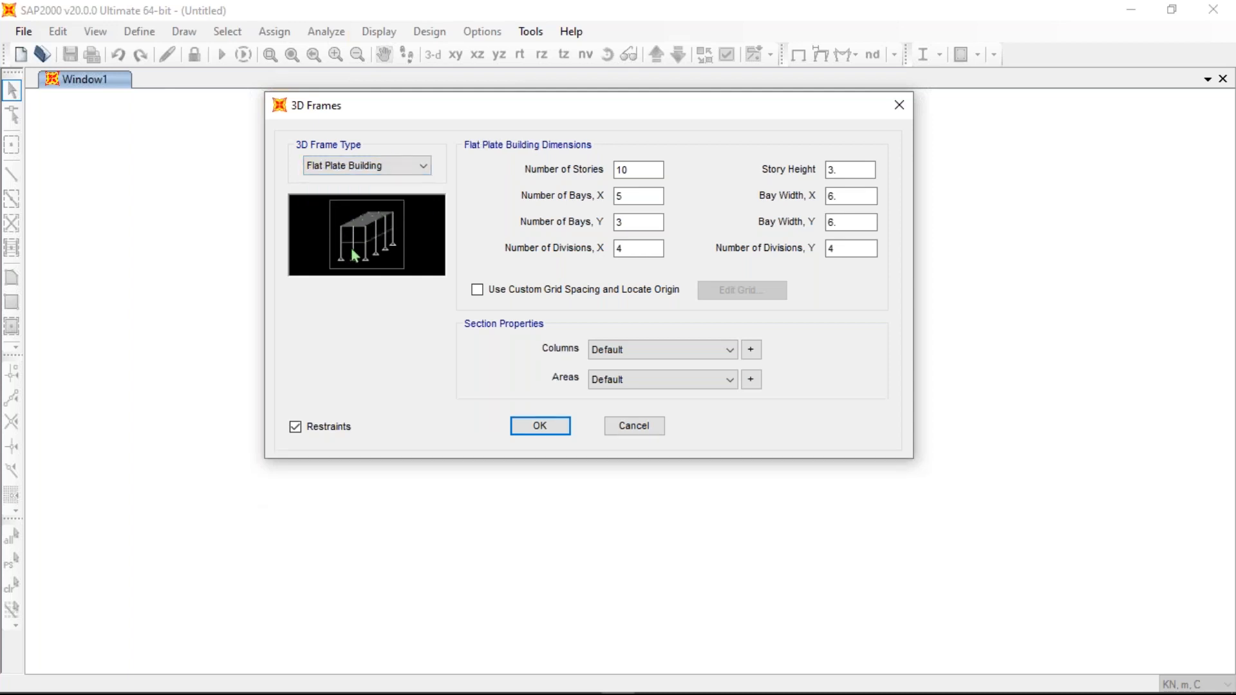
click(386, 166)
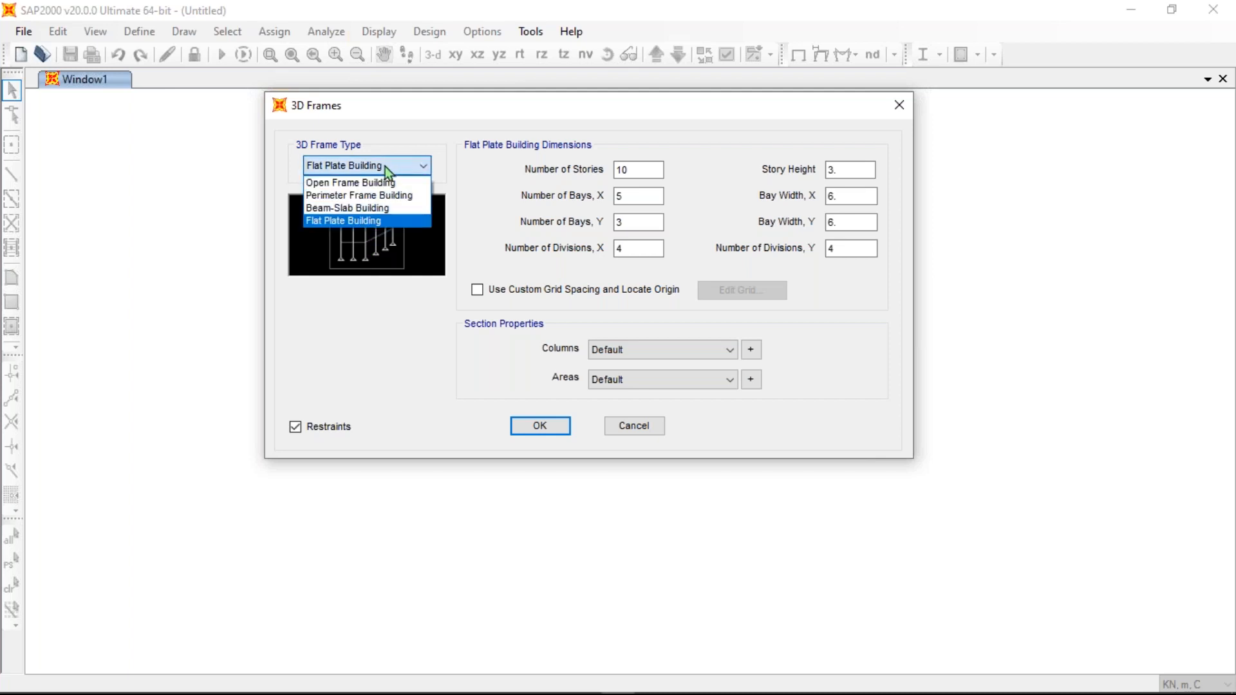
click(358, 186)
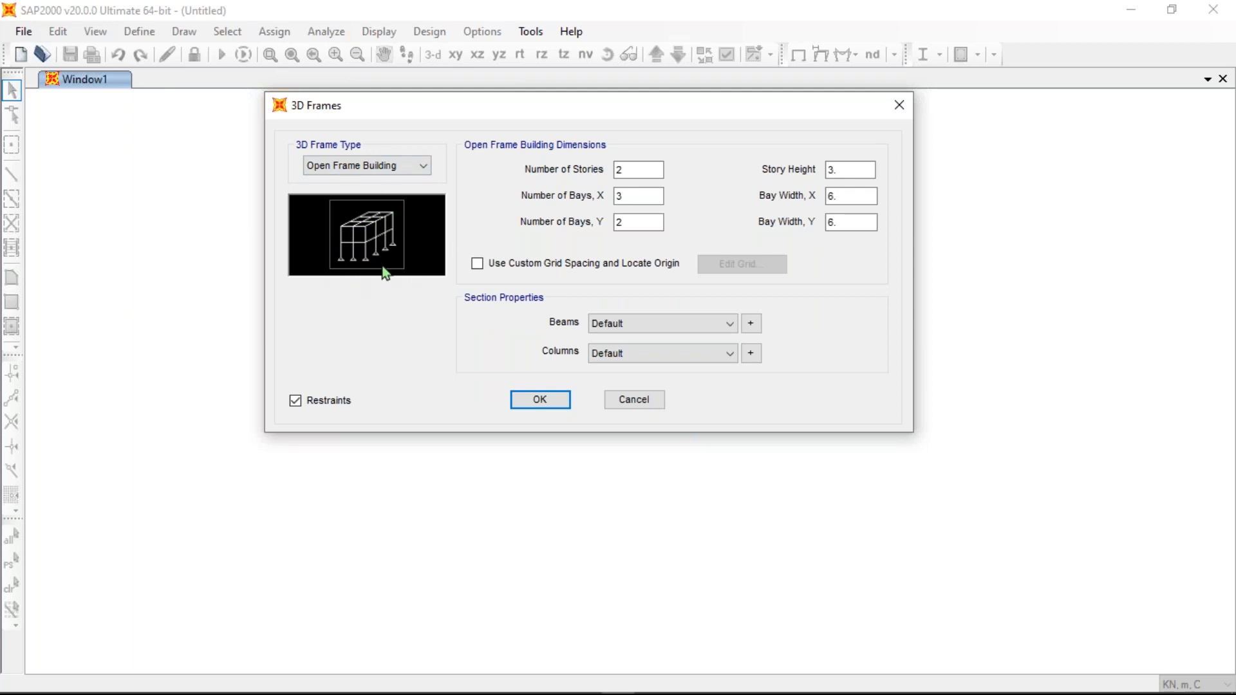
click(387, 168)
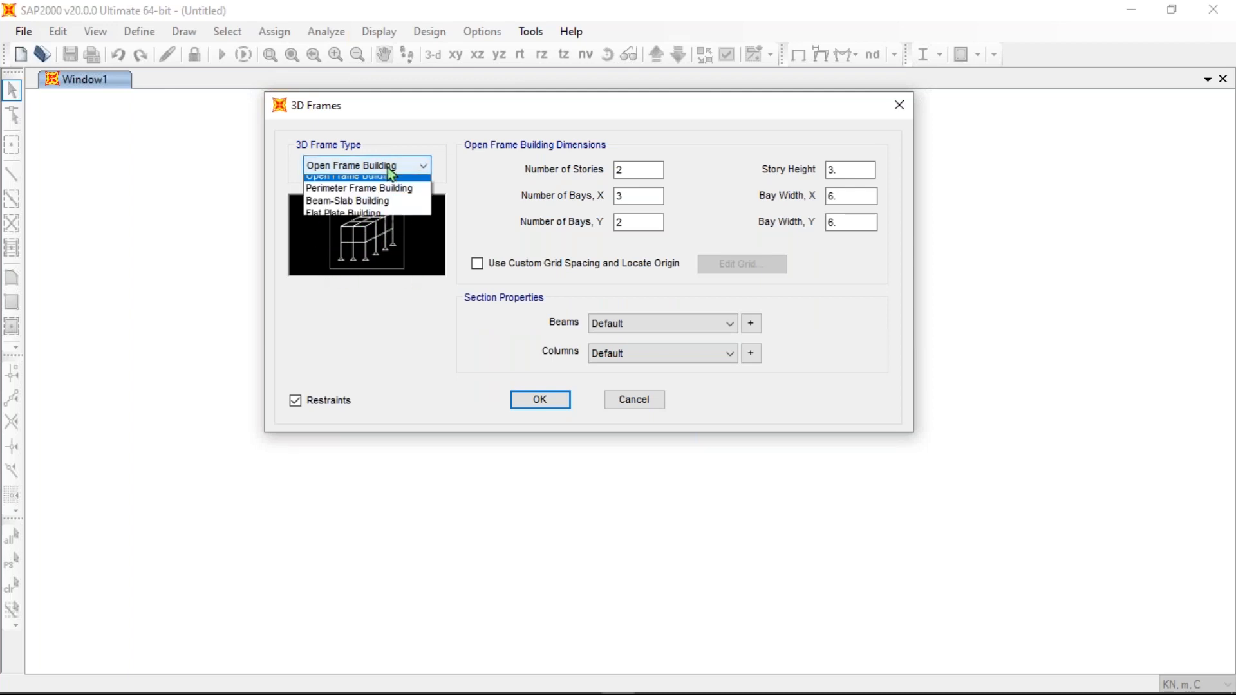
click(366, 206)
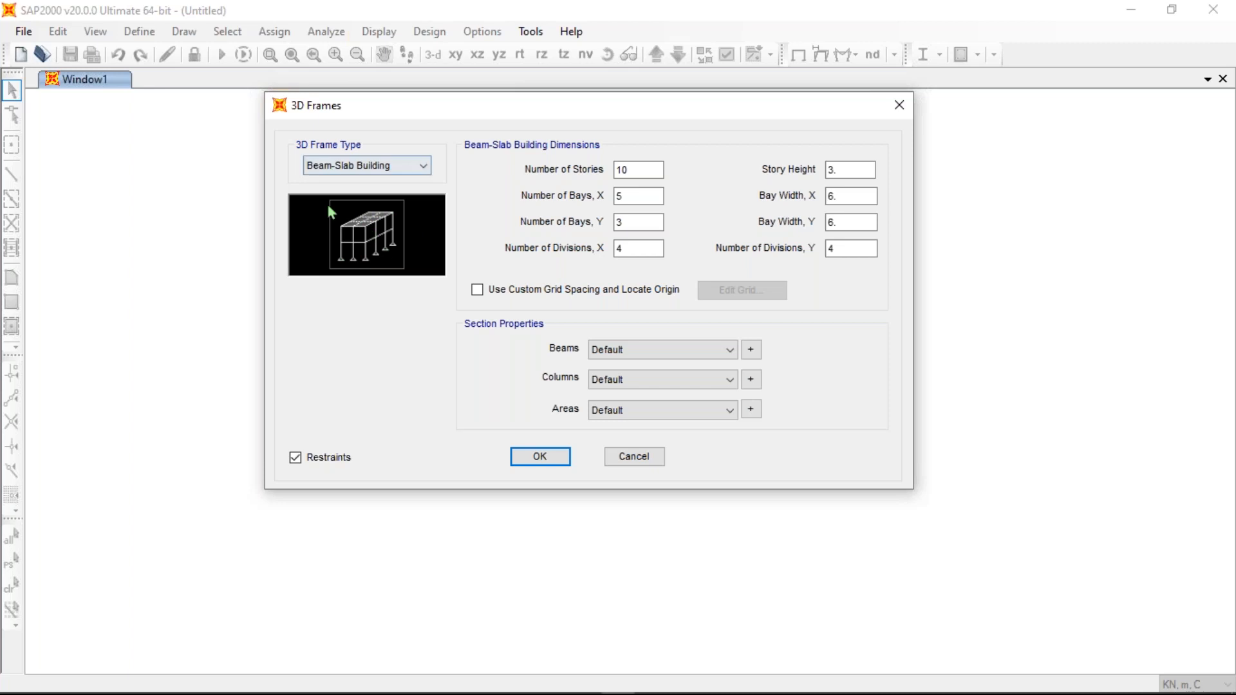
click(361, 168)
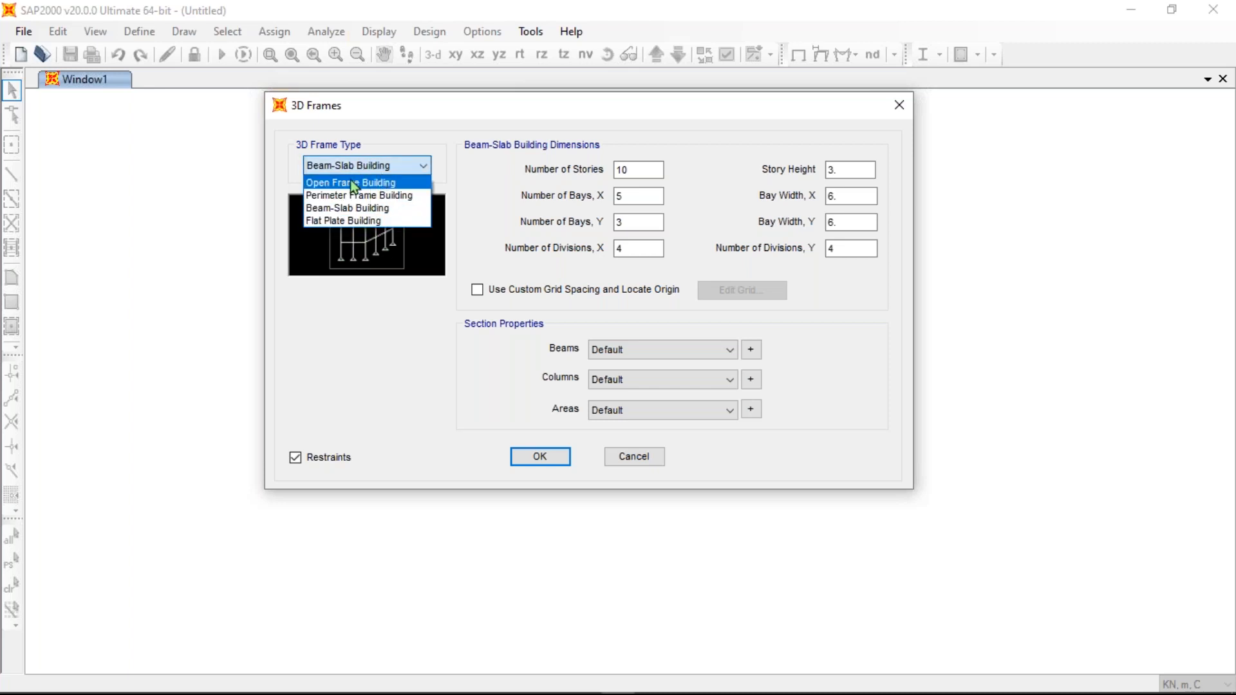
click(368, 185)
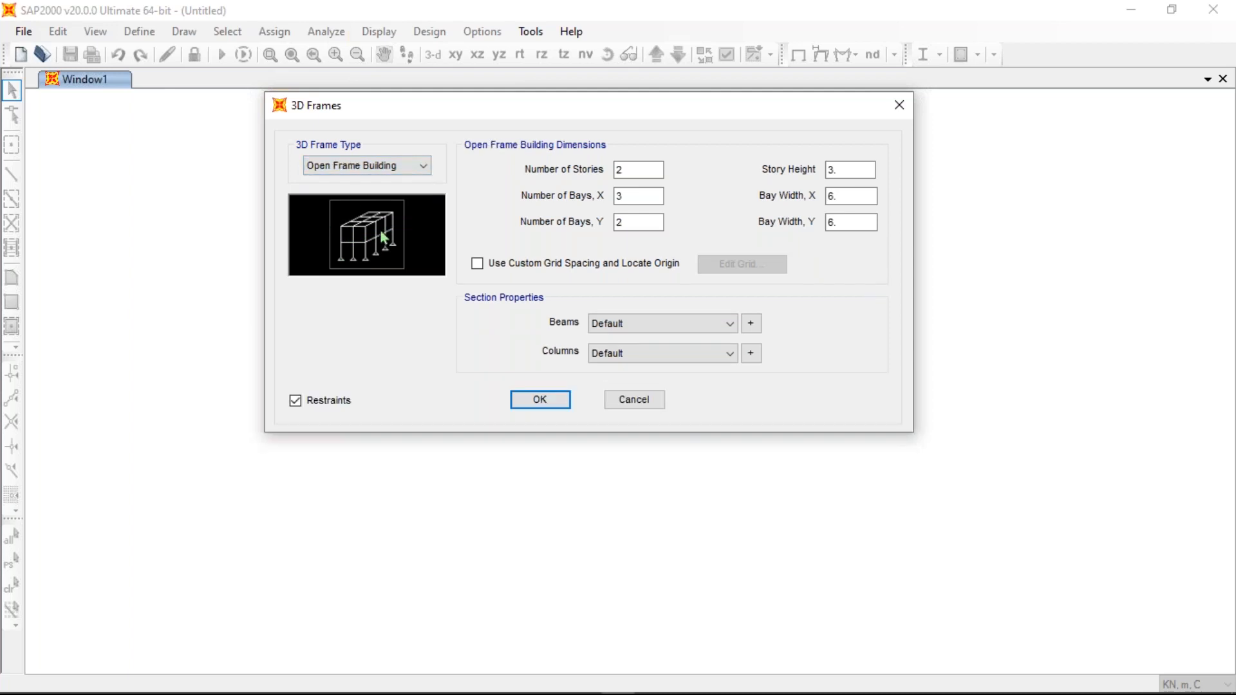
click(395, 165)
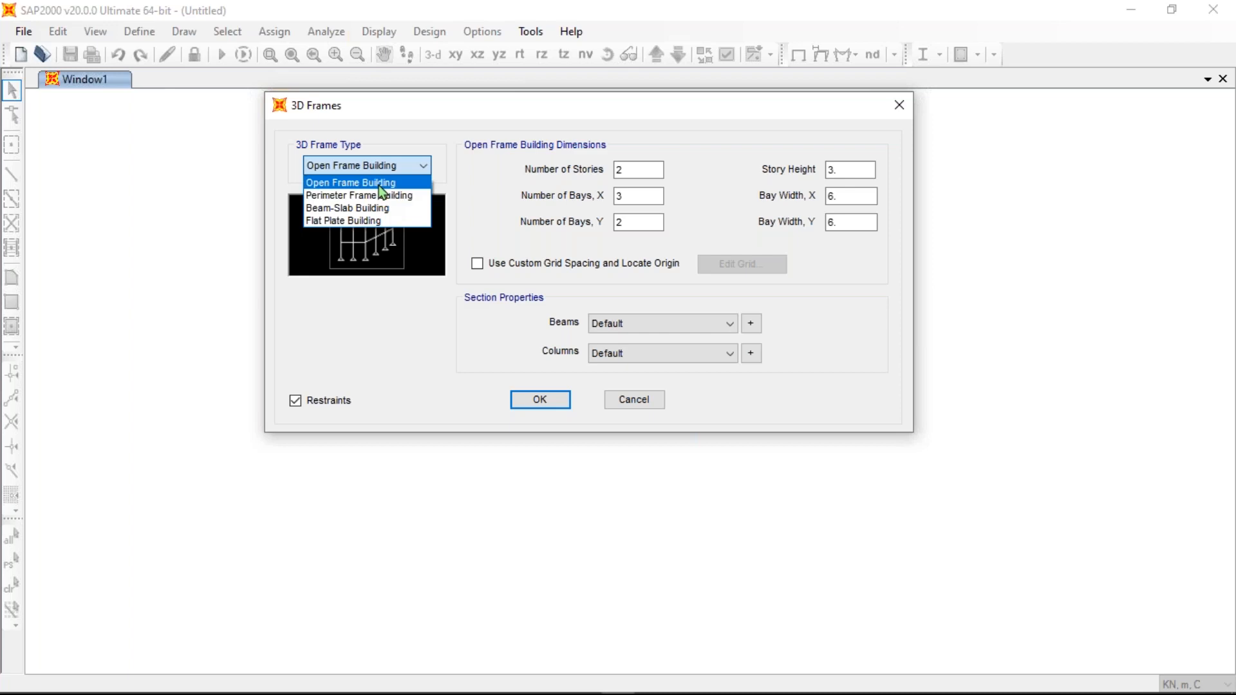
click(377, 188)
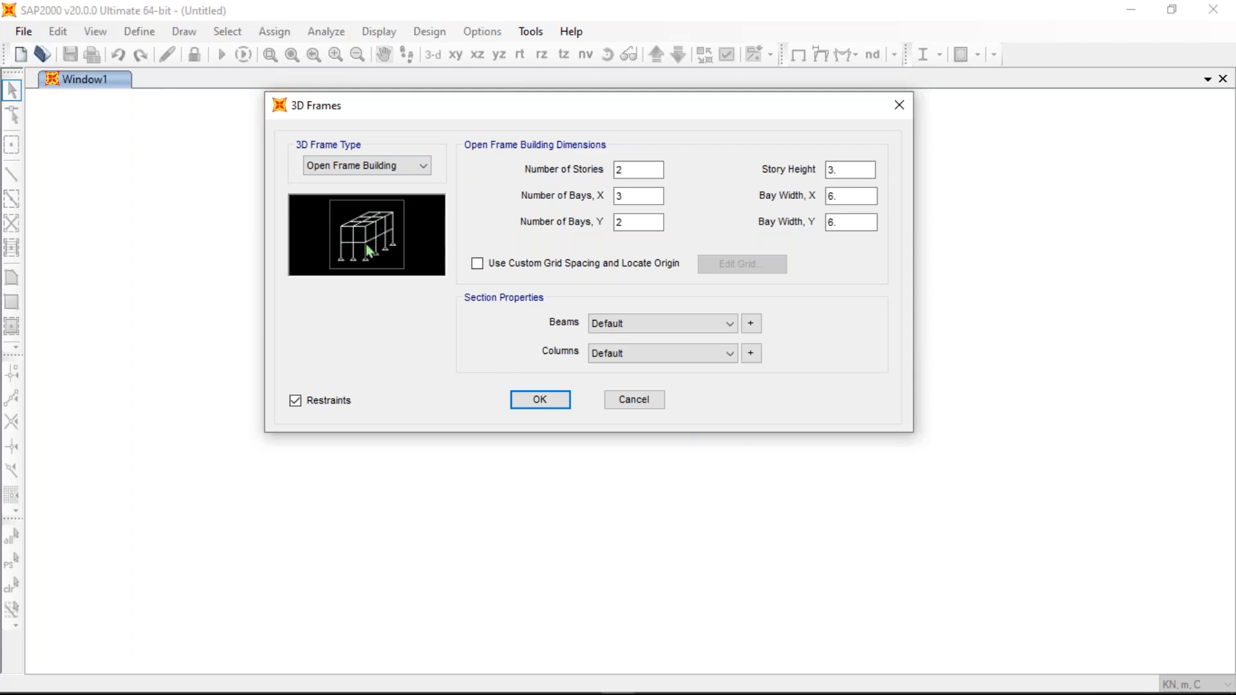
click(389, 167)
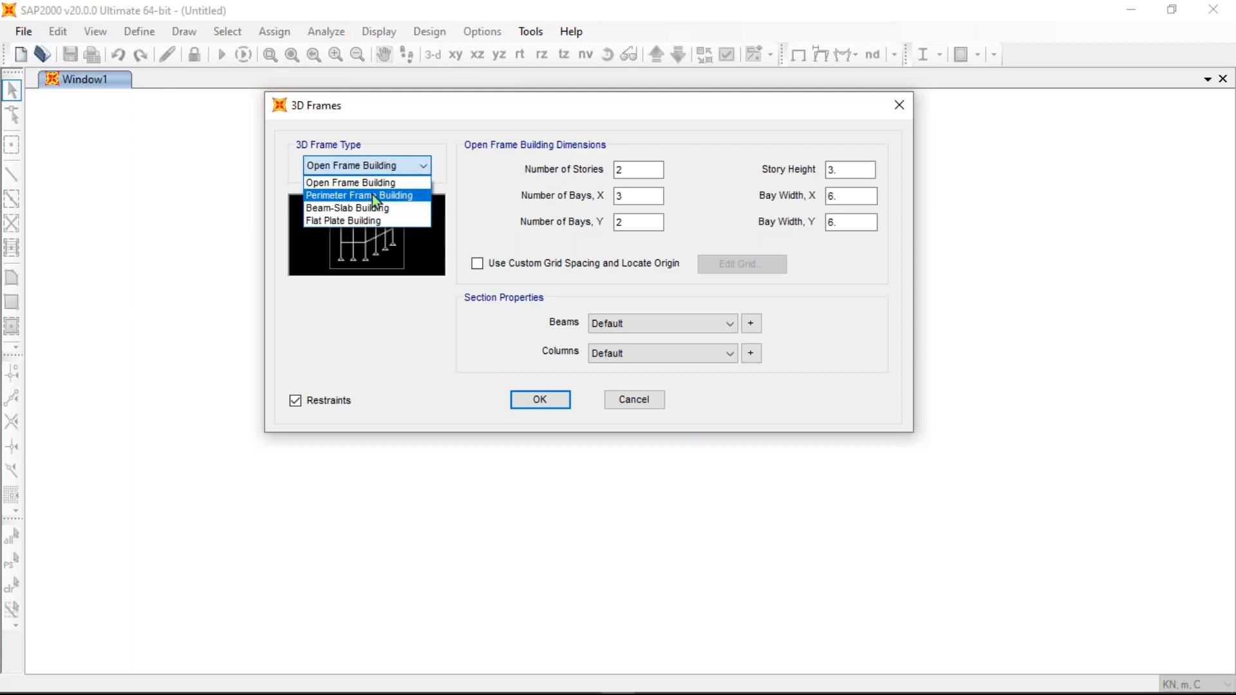
click(372, 195)
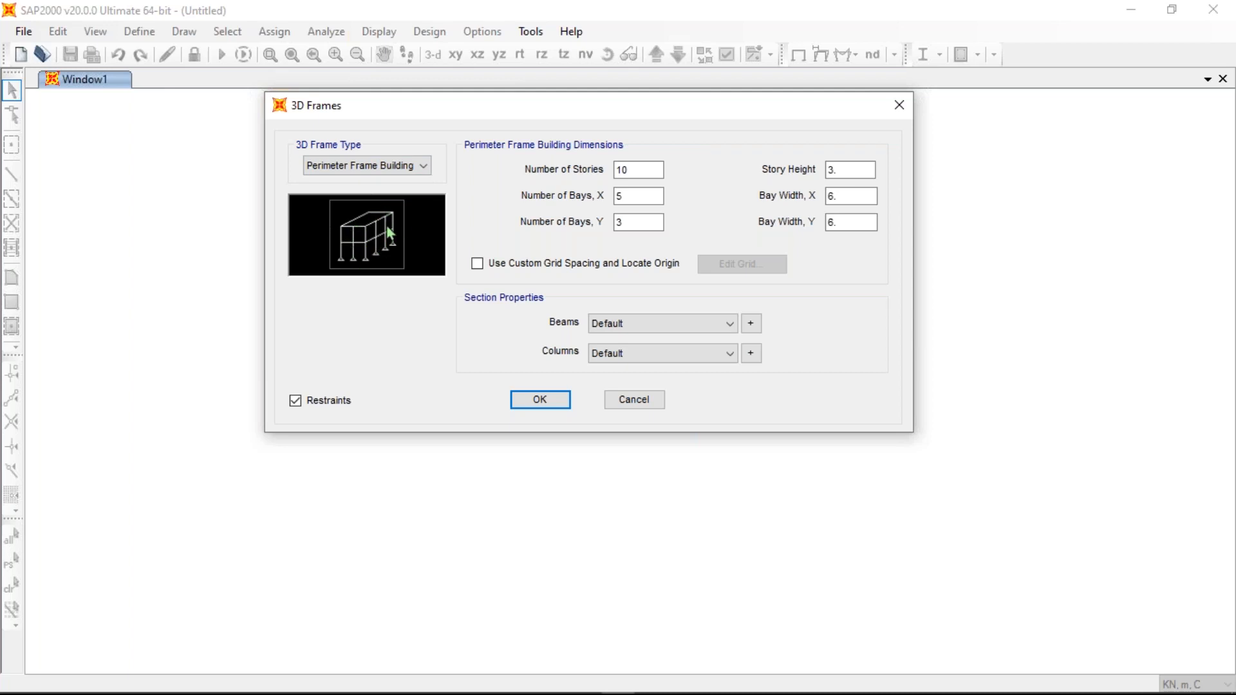
click(406, 165)
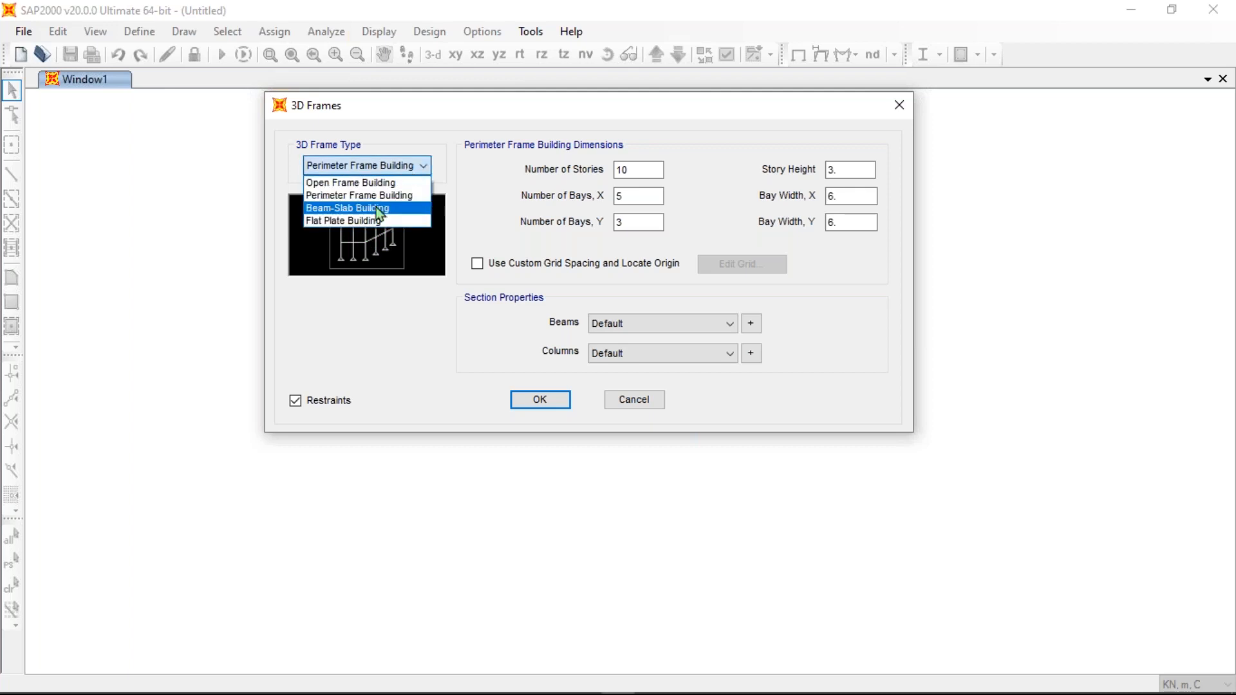
click(376, 208)
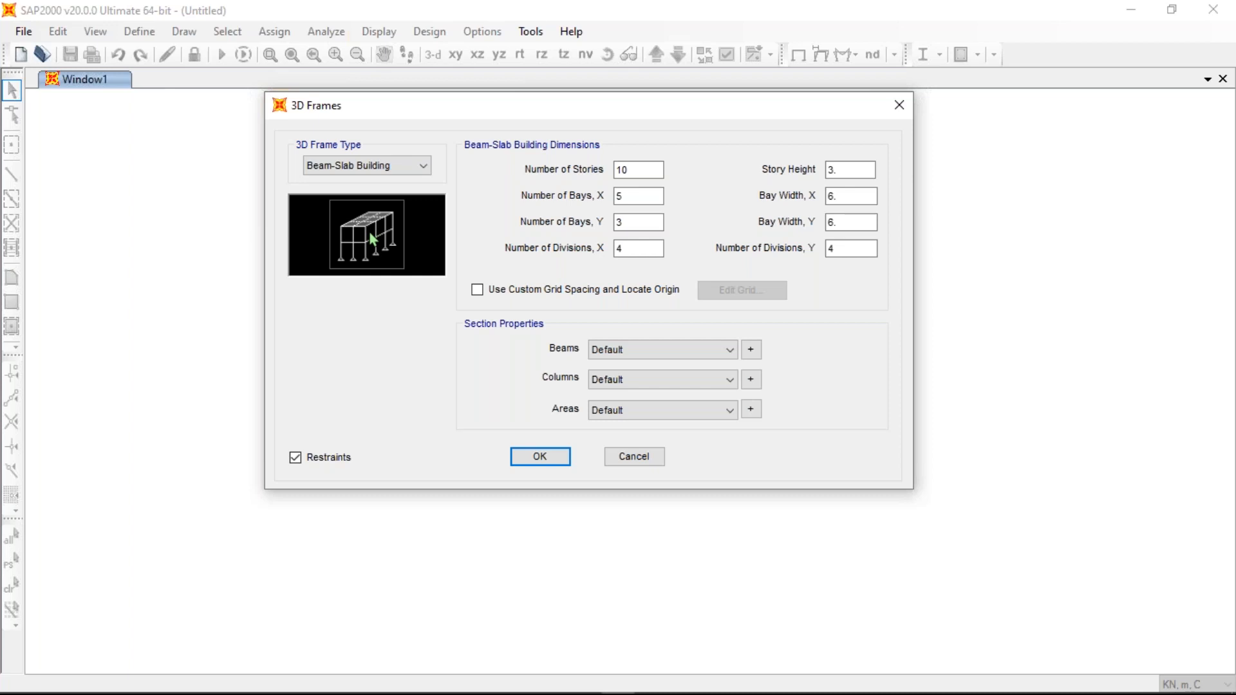
click(403, 167)
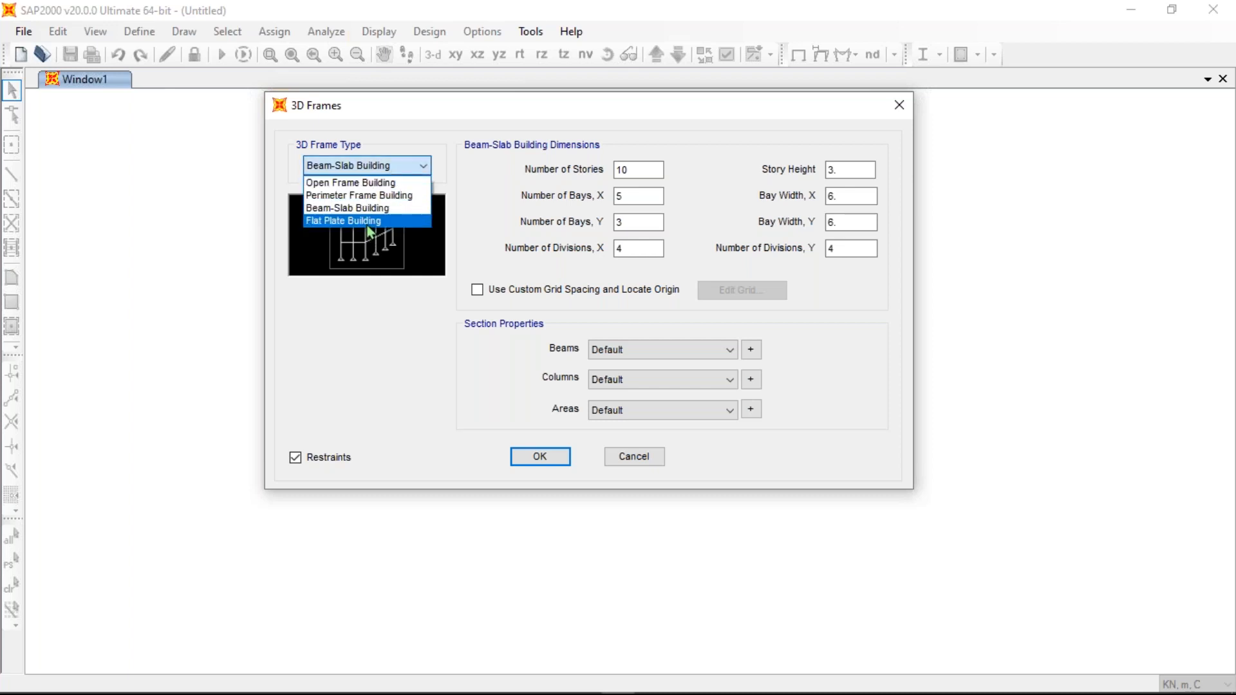
click(371, 223)
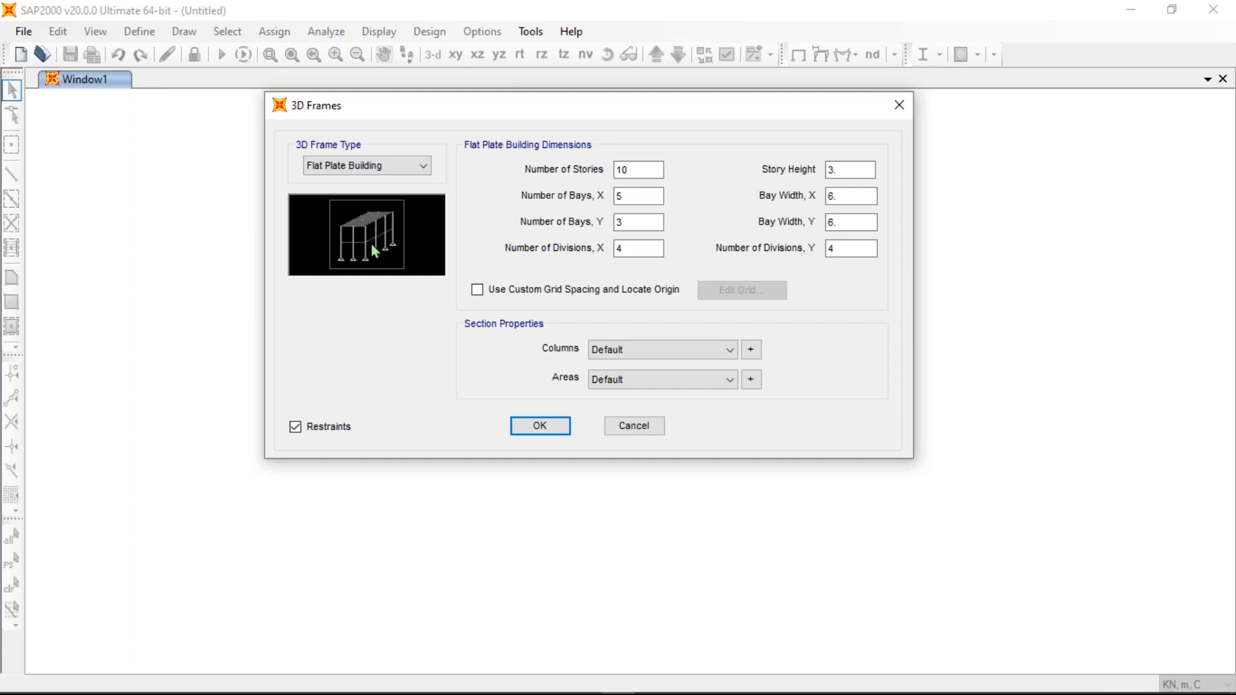
click(393, 169)
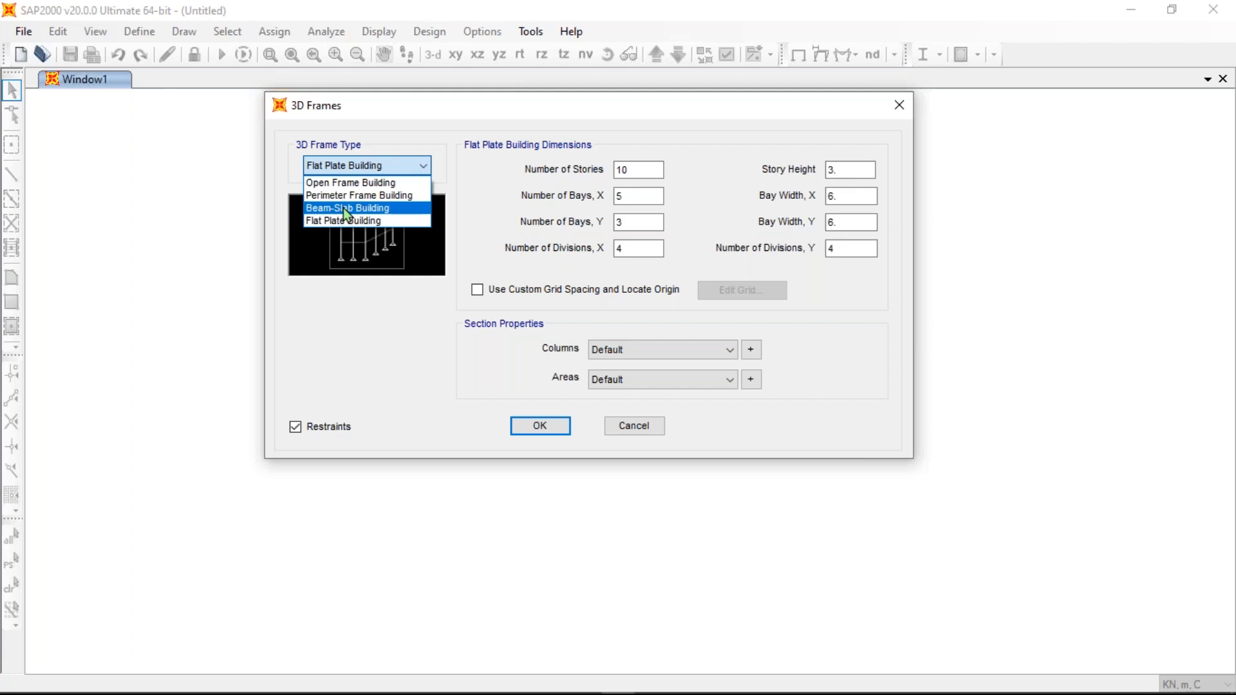
click(343, 208)
- Shift the 3D Frames dialog further left on the screen
drag(610, 102, 514, 97)
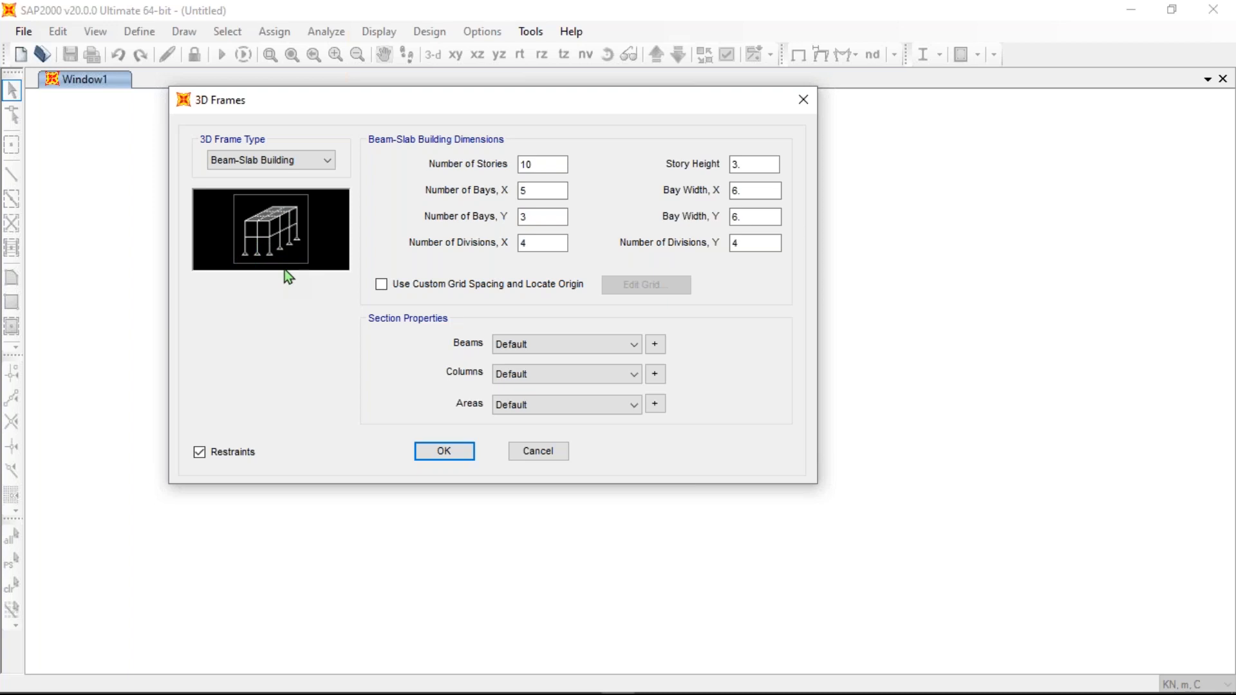
- Set the building to 5 stories with 3 bays in X and 3 bays in Y
double_click(531, 191)
text(3)
key(shift+Tab)
text(5)
click(547, 188)
click(541, 217)
- Set bay widths to 3.5 m in X and 4.5 m in Y
click(753, 191)
text(3.5)
click(756, 215)
text(4.5)
click(538, 242)
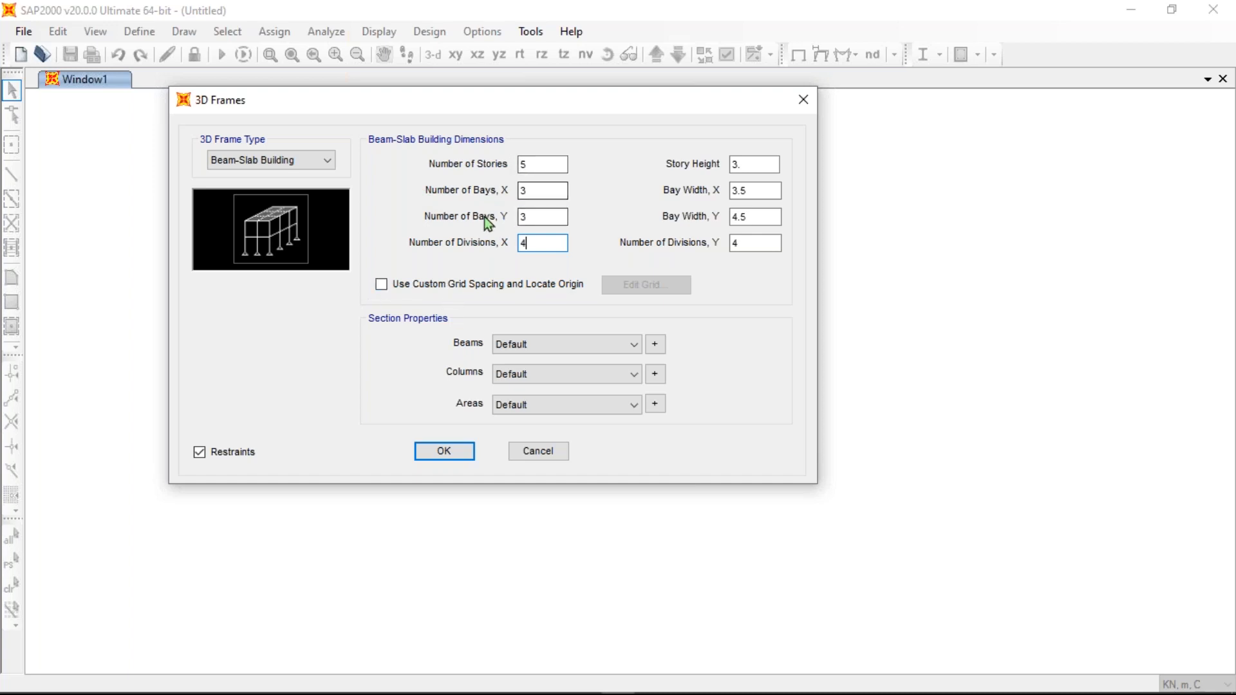
- Choose Open Frame Building, enable custom grid spacing with located origin, and open Edit Grid
click(383, 285)
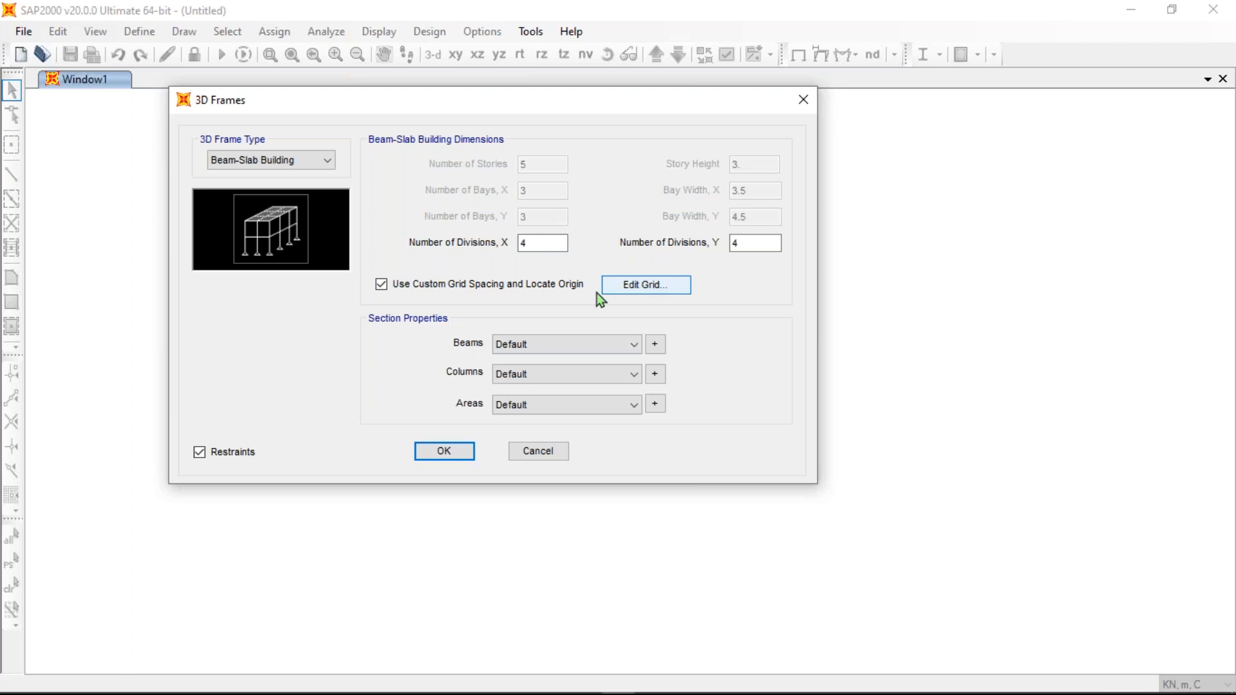
click(382, 285)
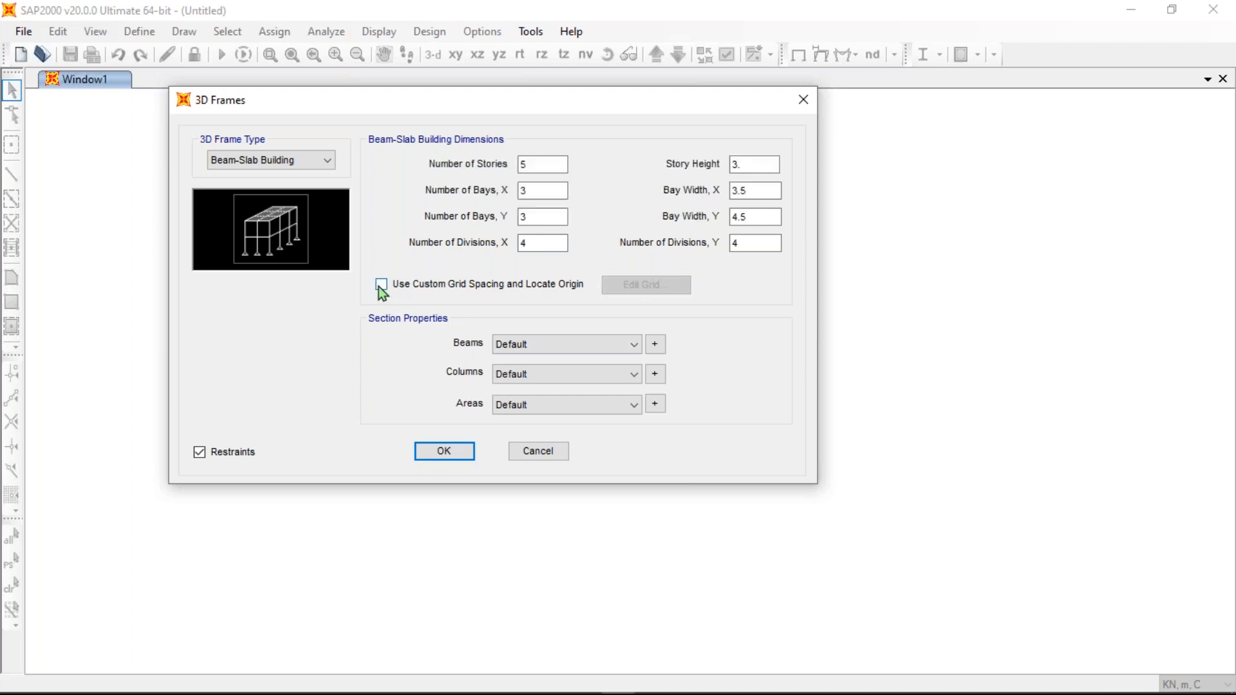
click(381, 285)
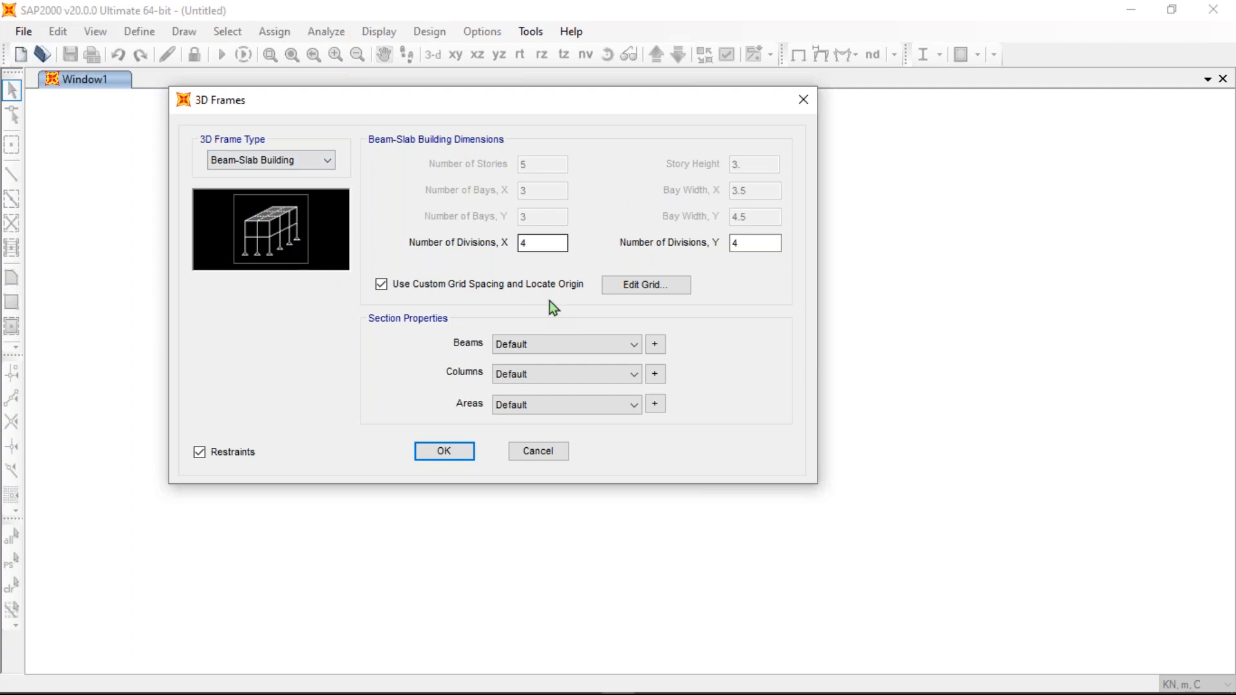
click(293, 162)
click(266, 177)
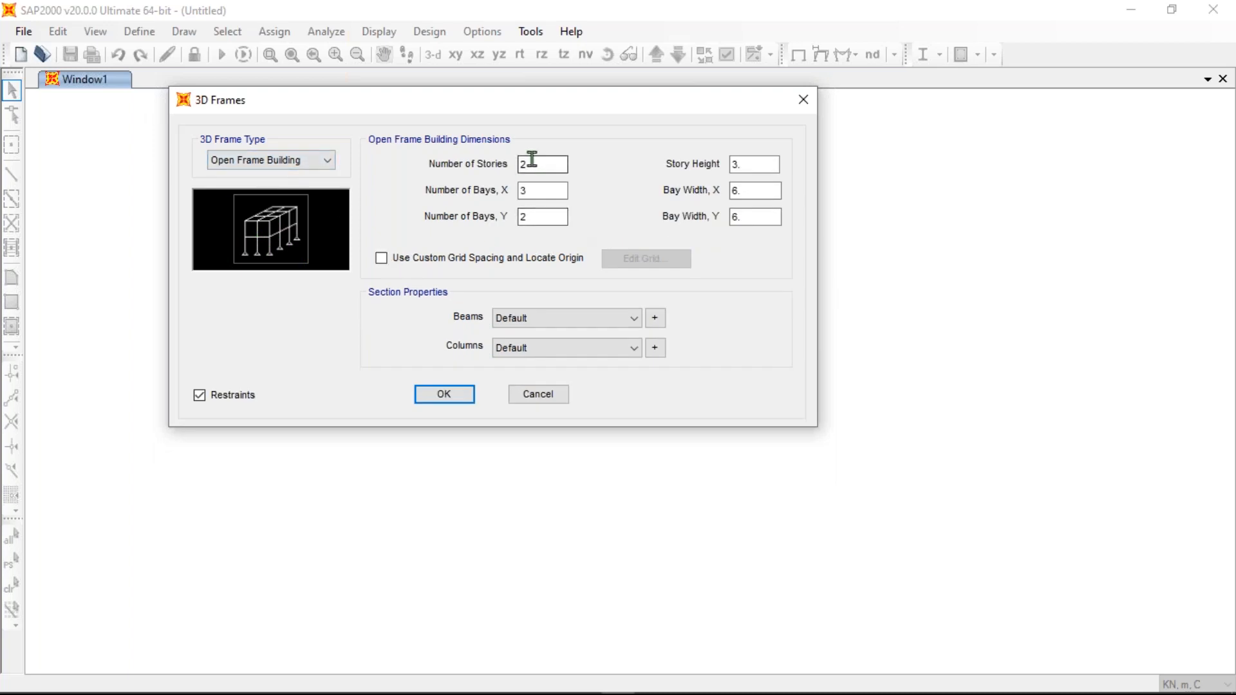
click(381, 257)
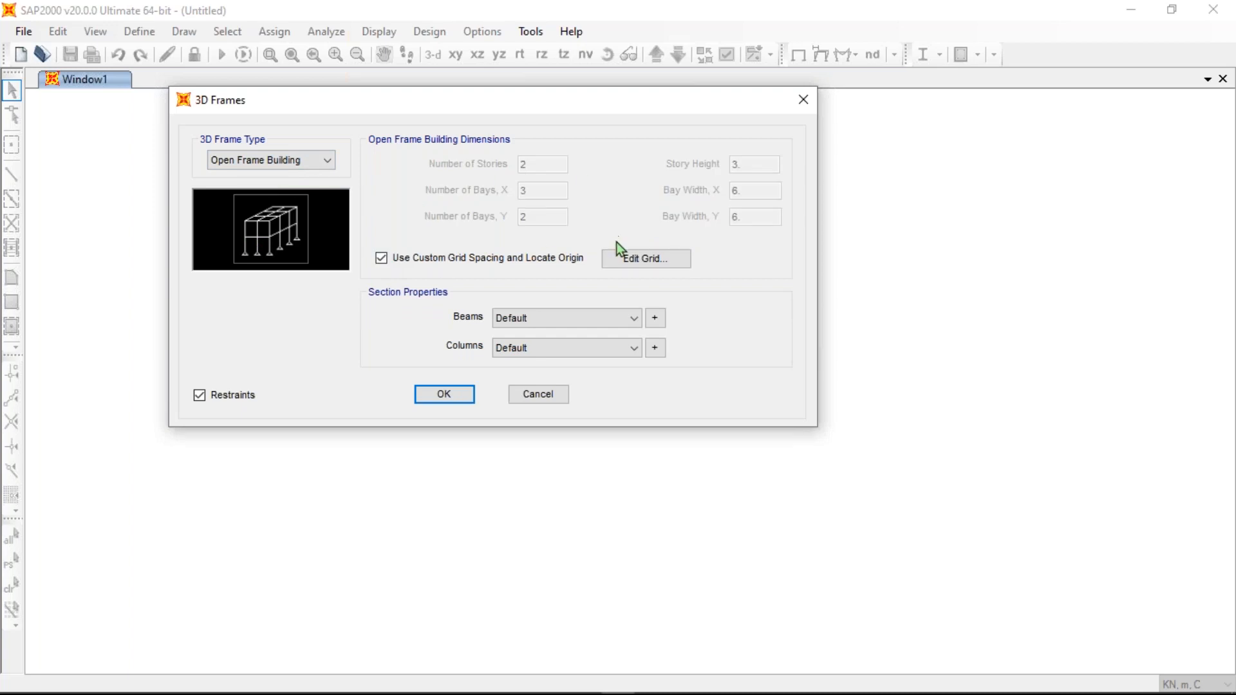
click(629, 258)
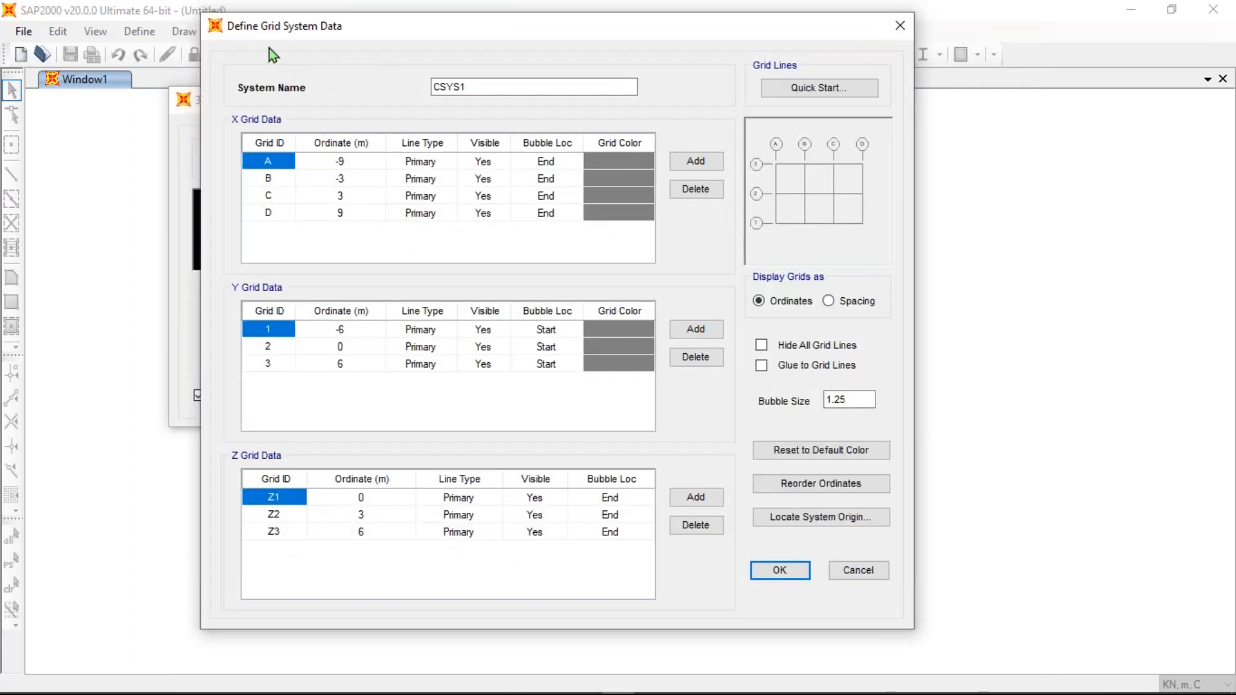
drag(312, 28, 294, 53)
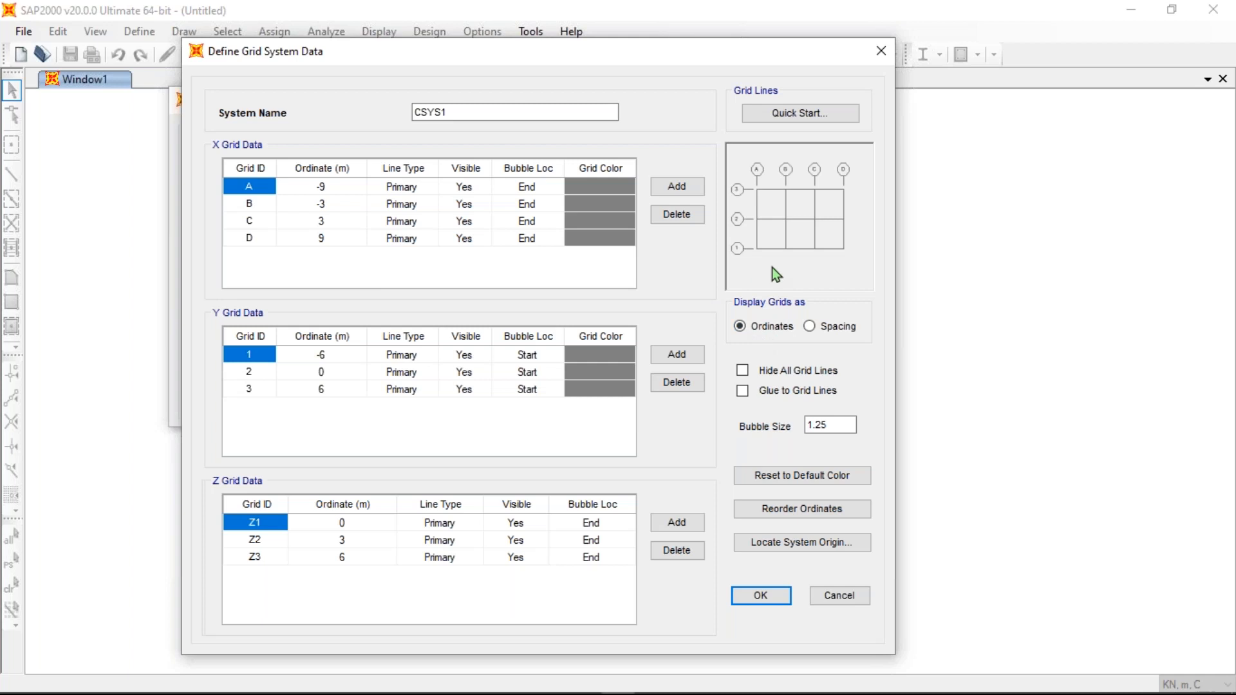
- Display the CSYS1 grid as spacings (X 6, 6, 6; Y 6, 6; Z 3, 3) and select X grid line D
click(810, 327)
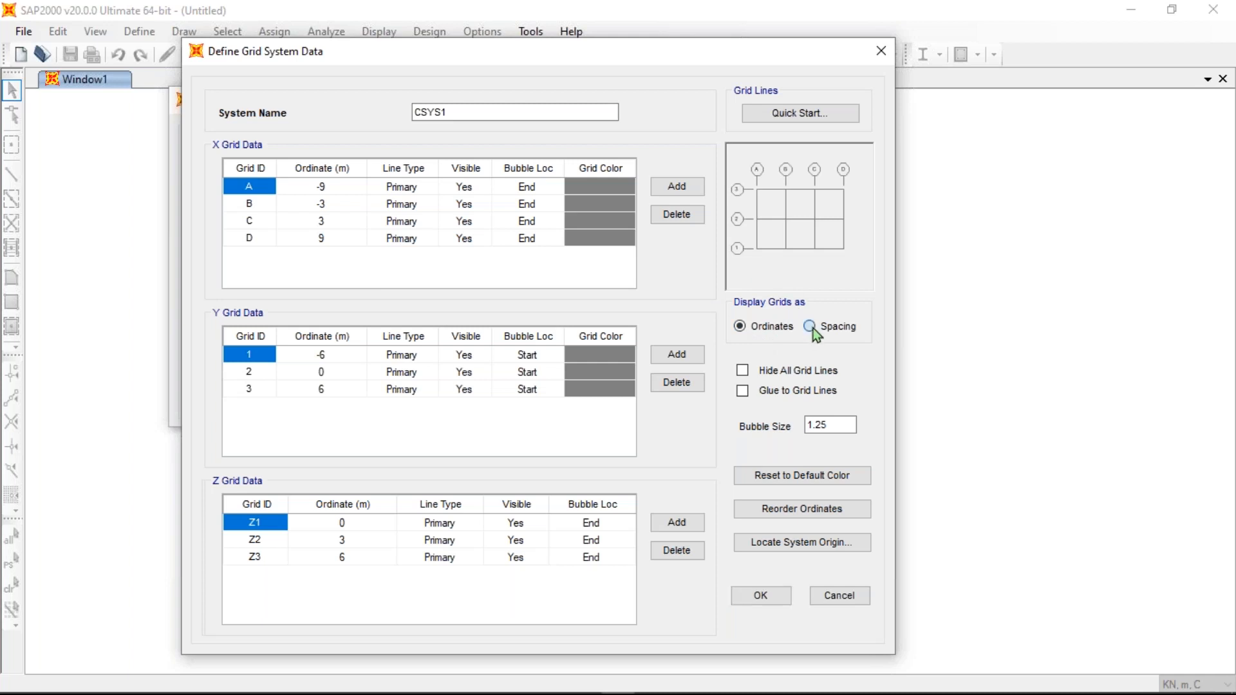
click(740, 327)
click(809, 327)
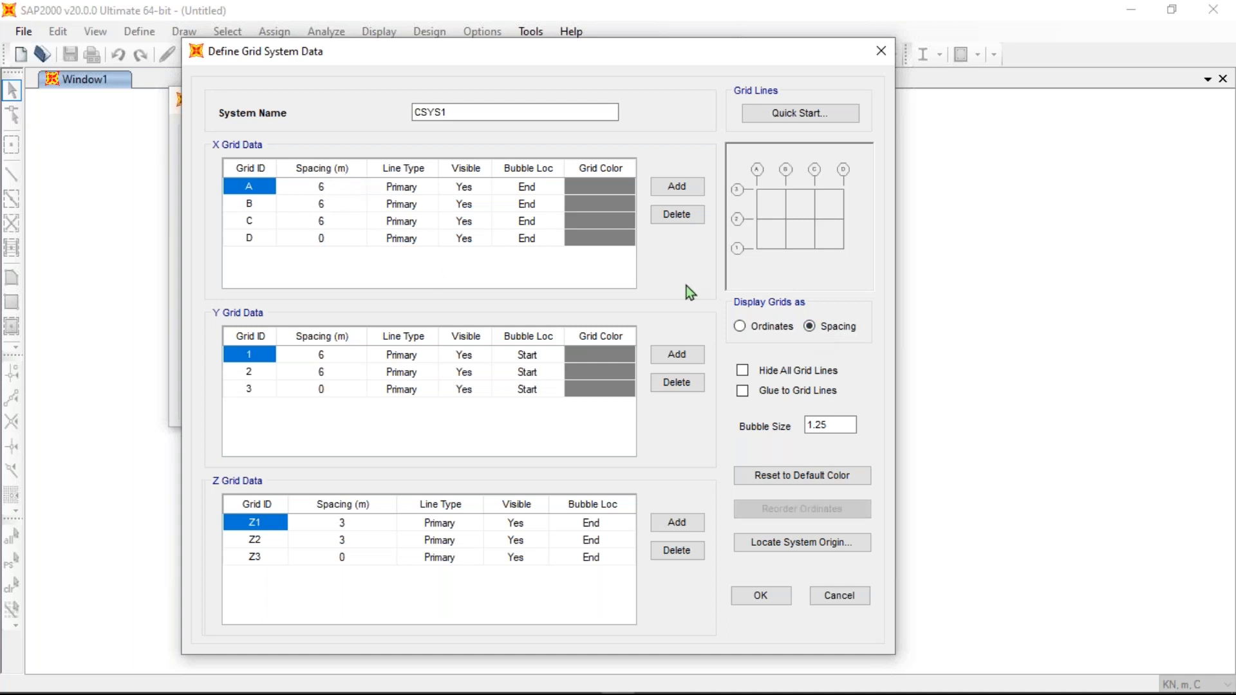
click(740, 327)
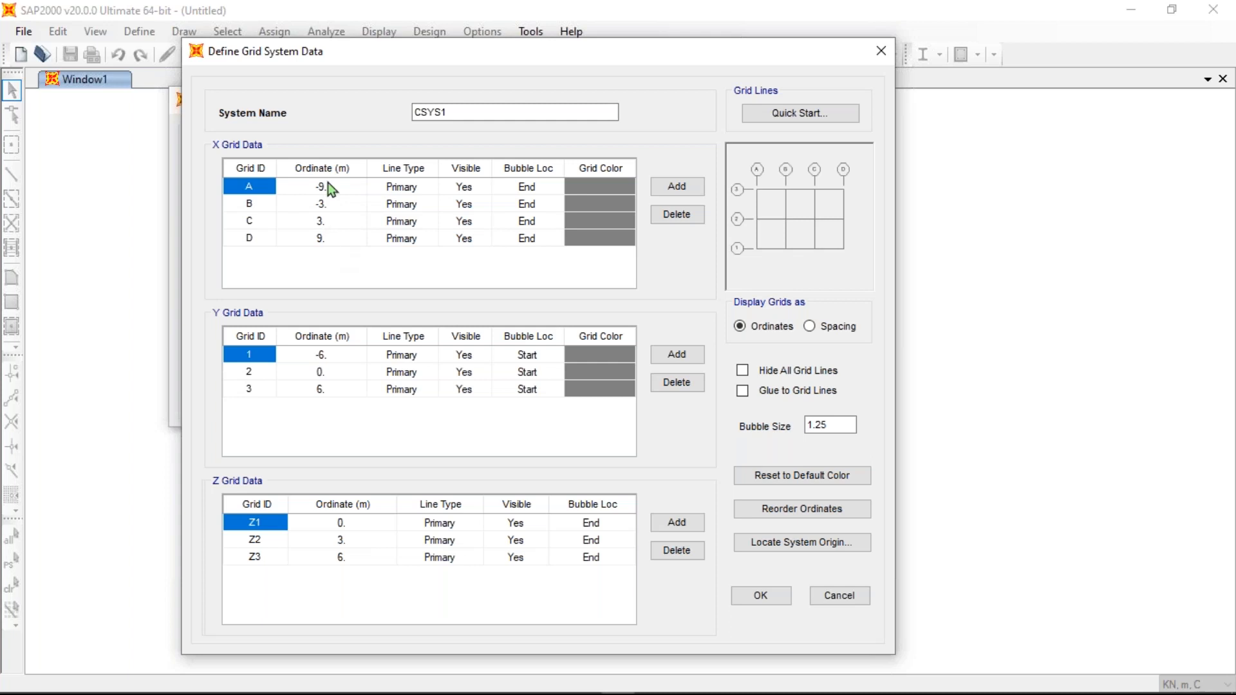
click(810, 326)
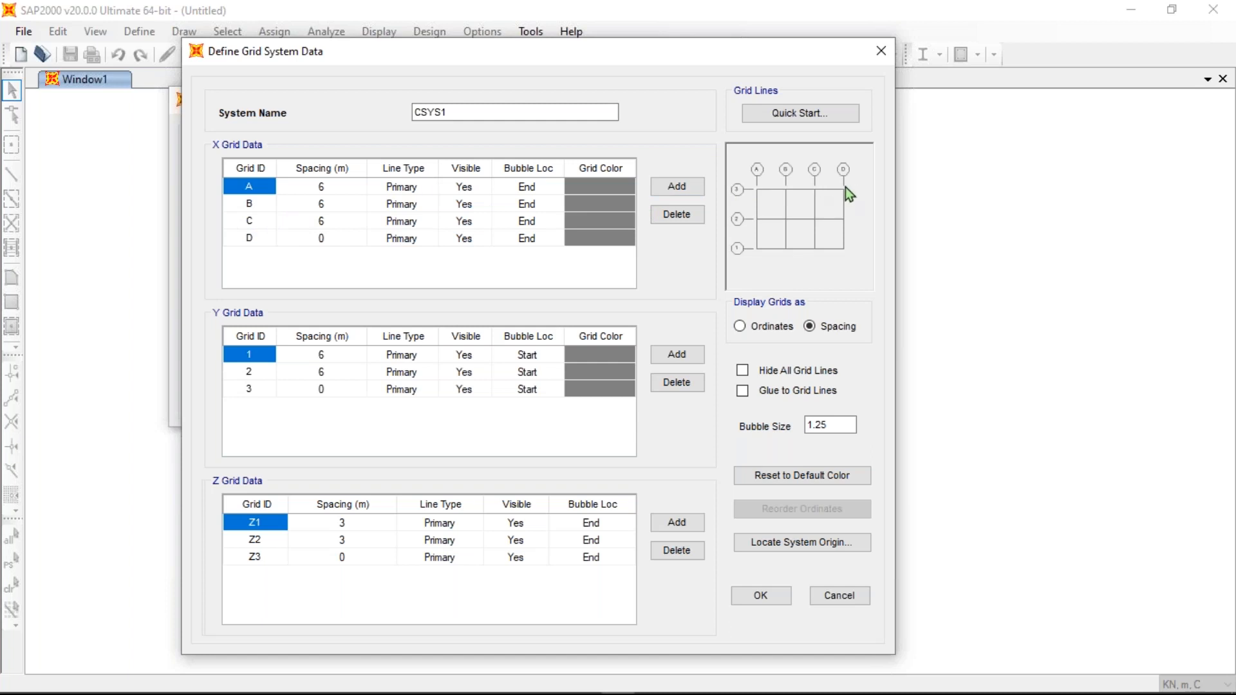
click(252, 240)
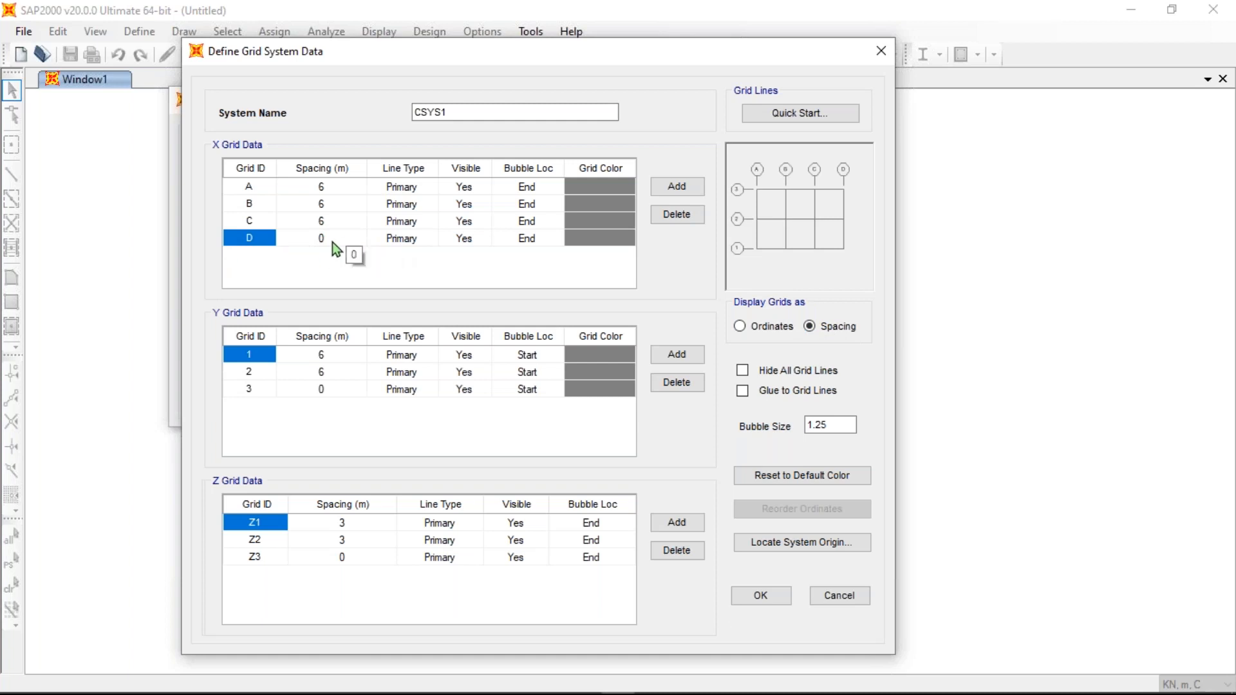
- Replace the 6 m X spacings after lines A, B and C with 3, 5 and 4 m
click(334, 186)
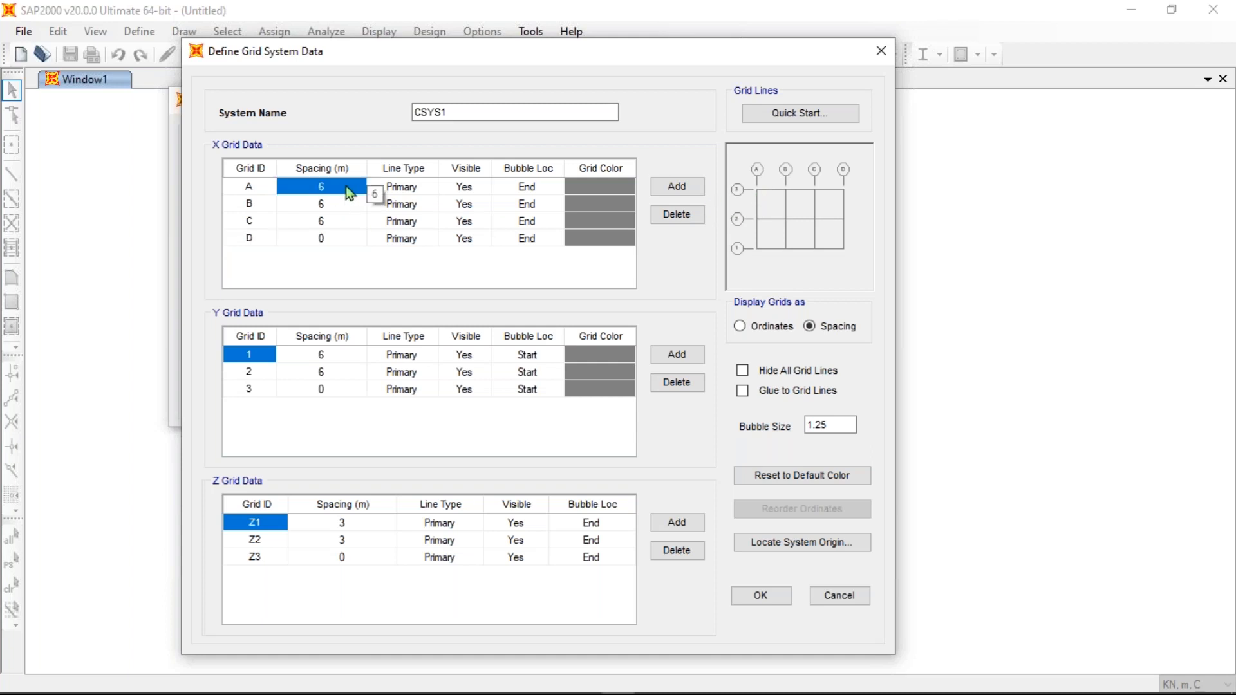
text(3)
click(345, 203)
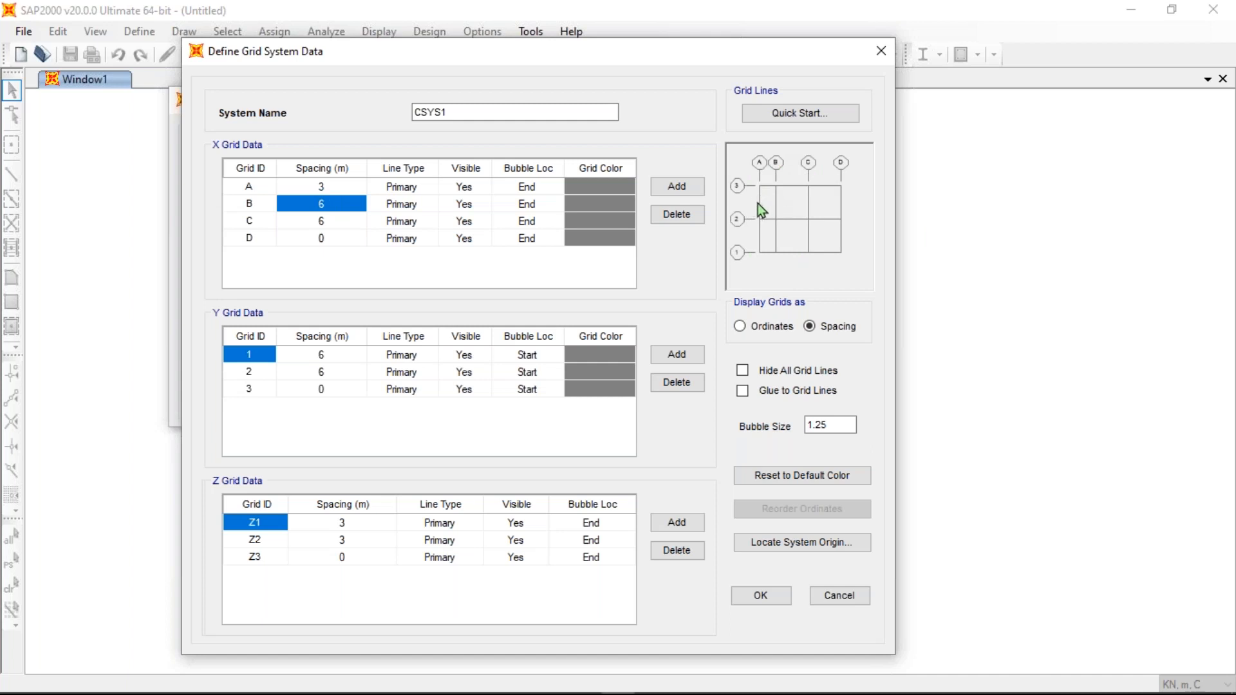
click(350, 186)
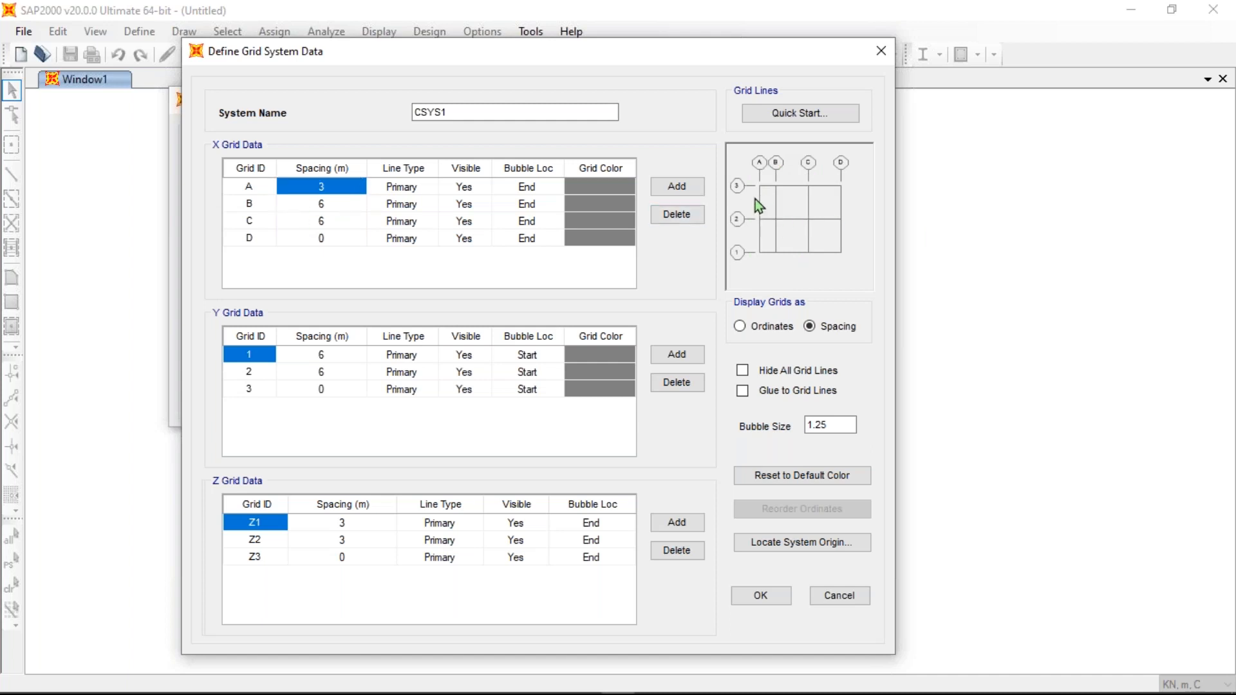
click(342, 205)
click(321, 203)
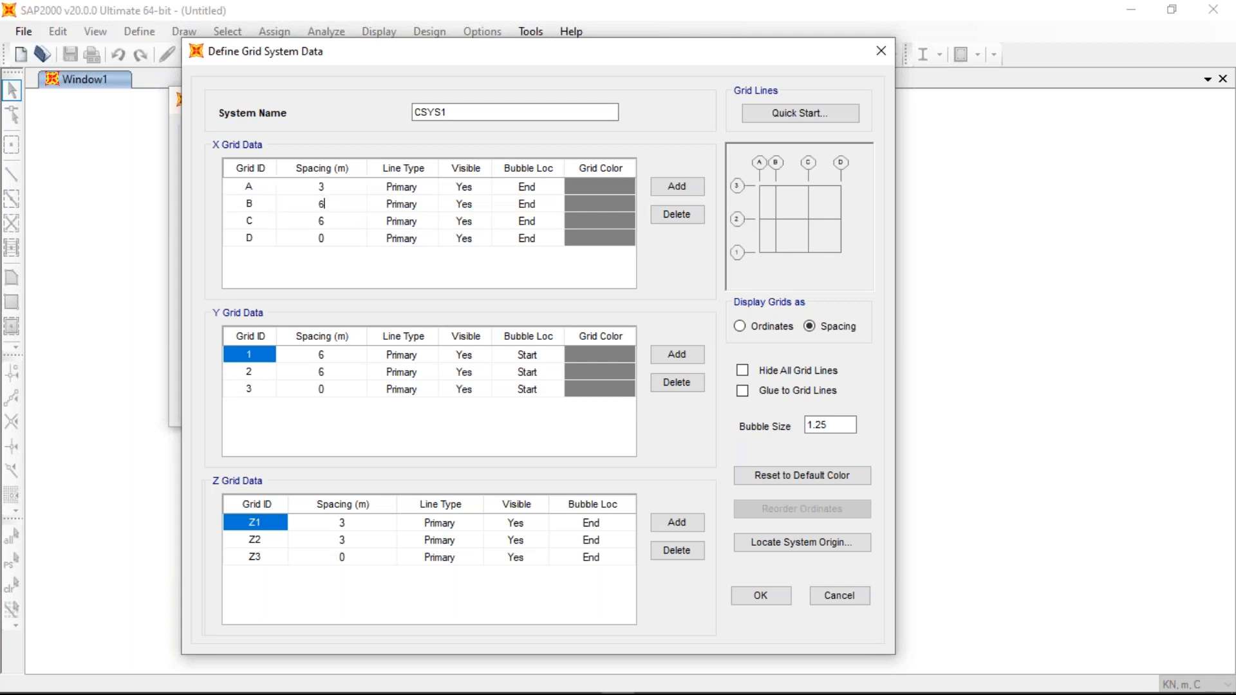
double_click(320, 203)
text(5)
click(332, 220)
click(332, 221)
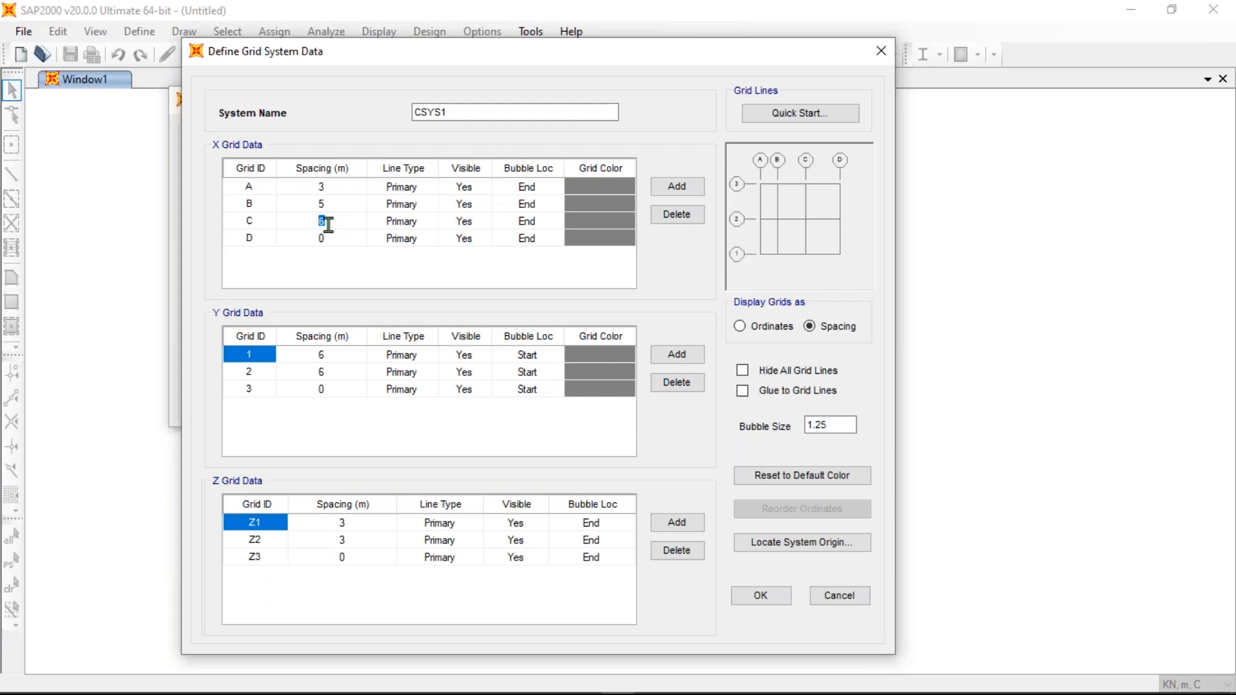
text(4)
key(Return)
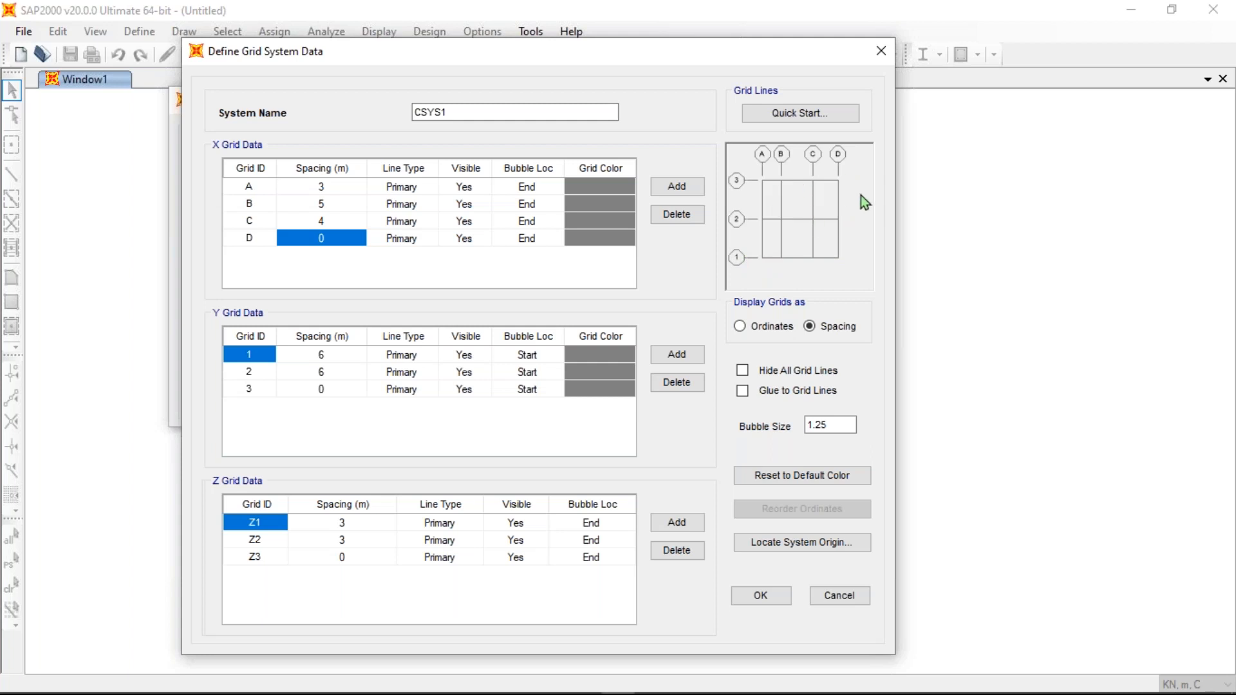
- Add a fifth X grid line E, deleting the accidental extra line F
click(674, 188)
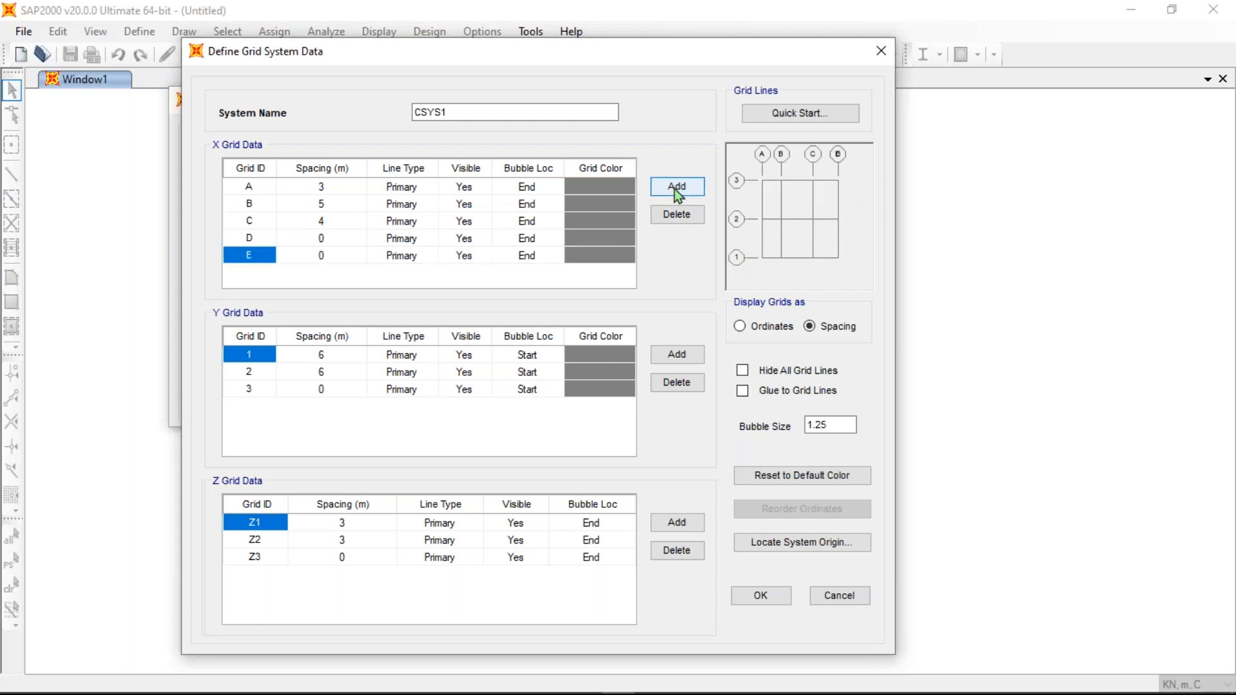
click(691, 183)
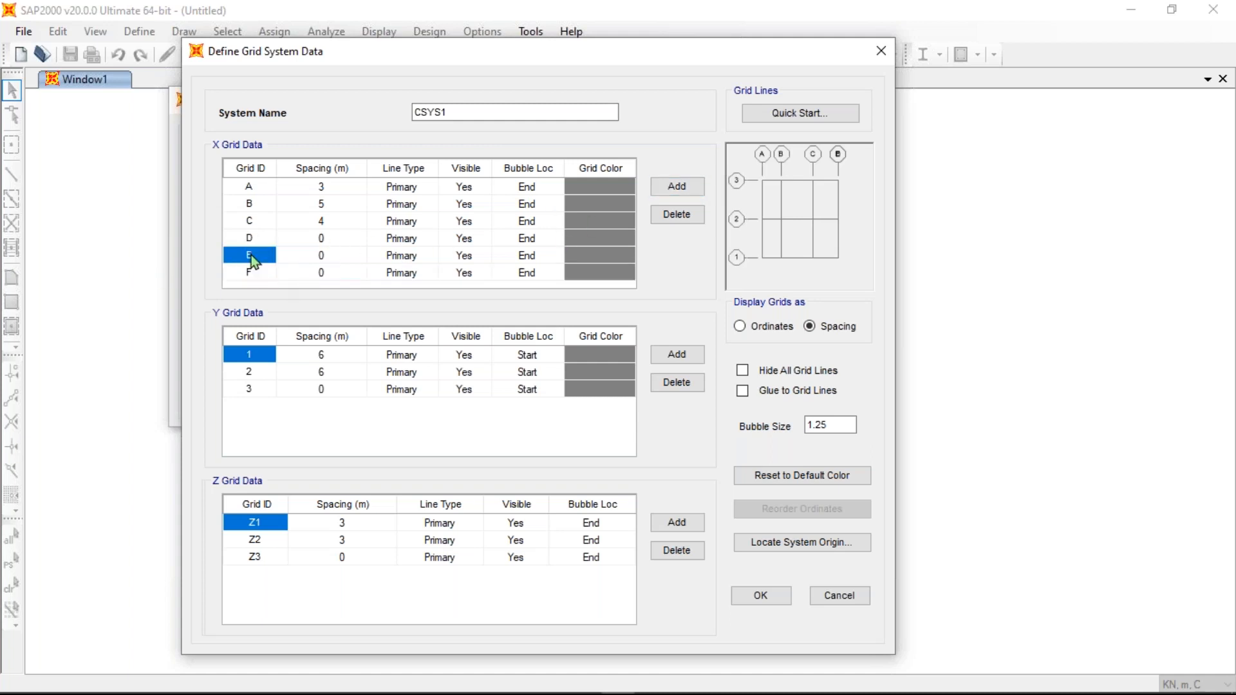
click(676, 214)
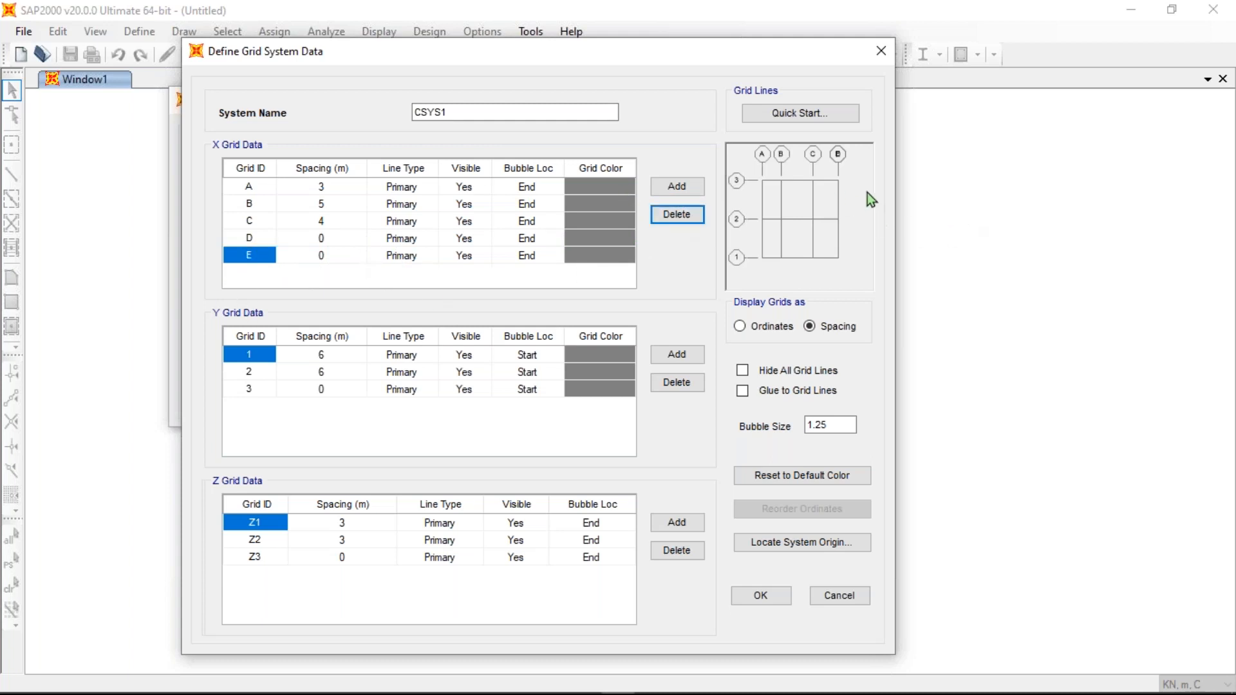
- Set the X spacing after line D to 3.5 m
click(326, 238)
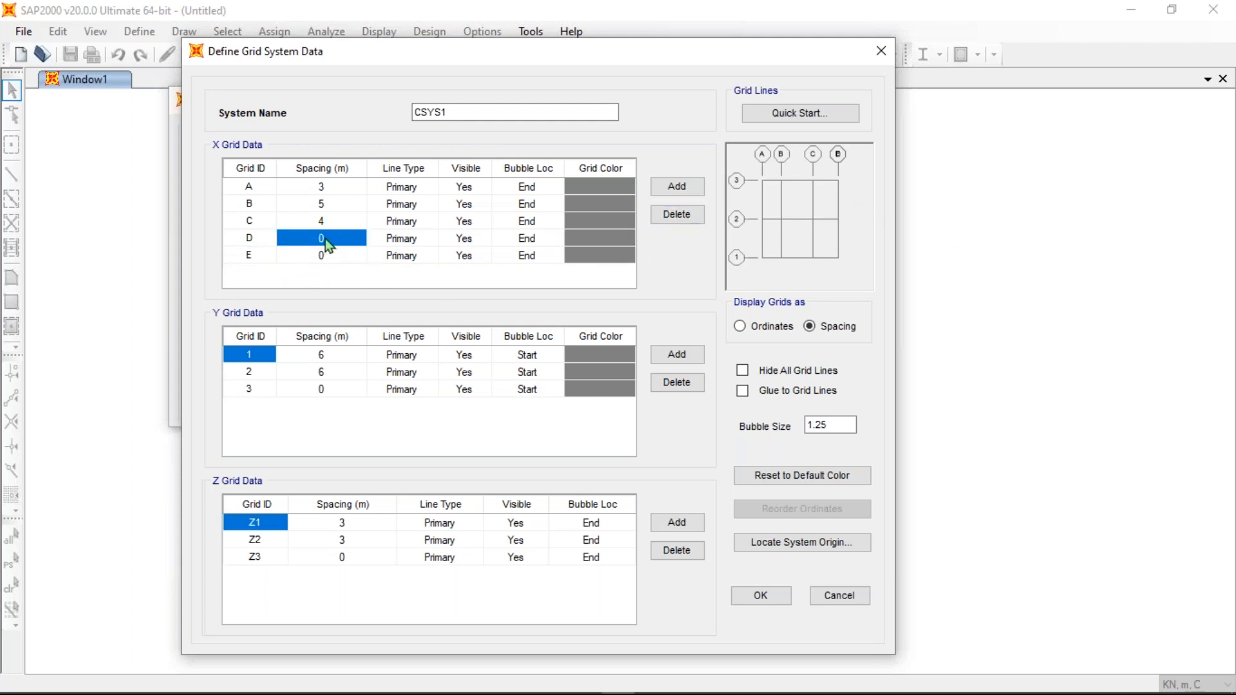
click(322, 238)
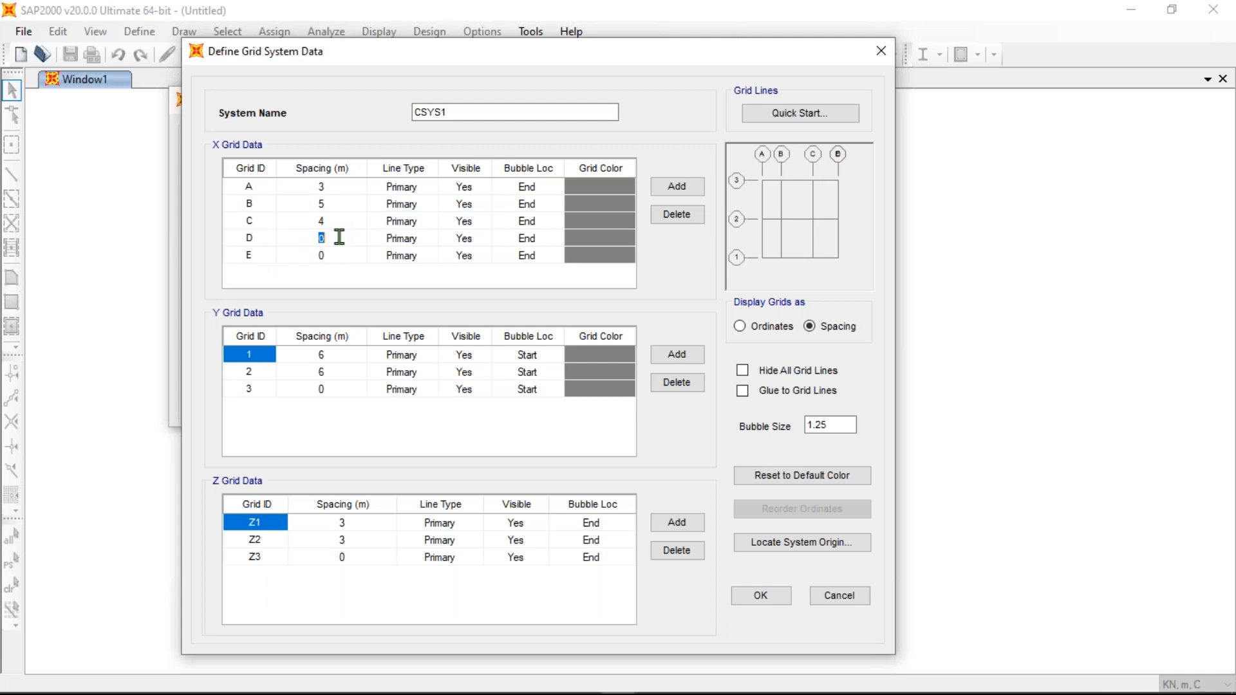
text(3.5)
key(Return)
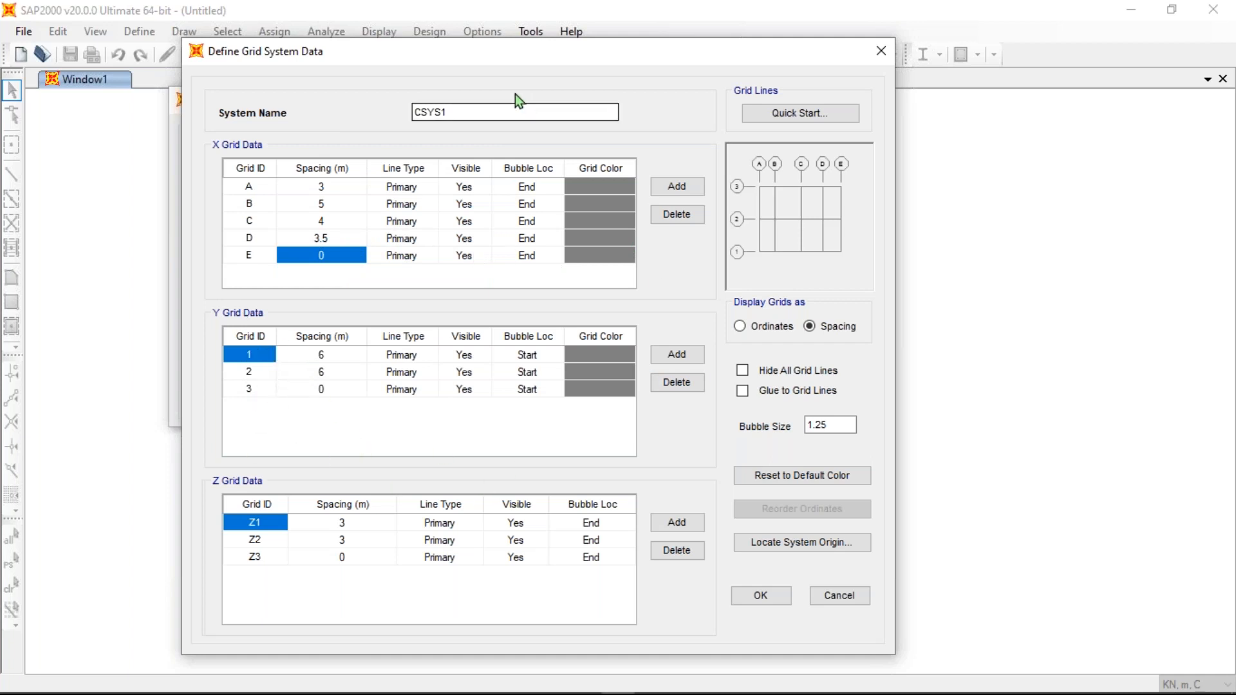
- Add a fourth Y grid line to the grid definition
drag(534, 56, 536, 41)
click(348, 357)
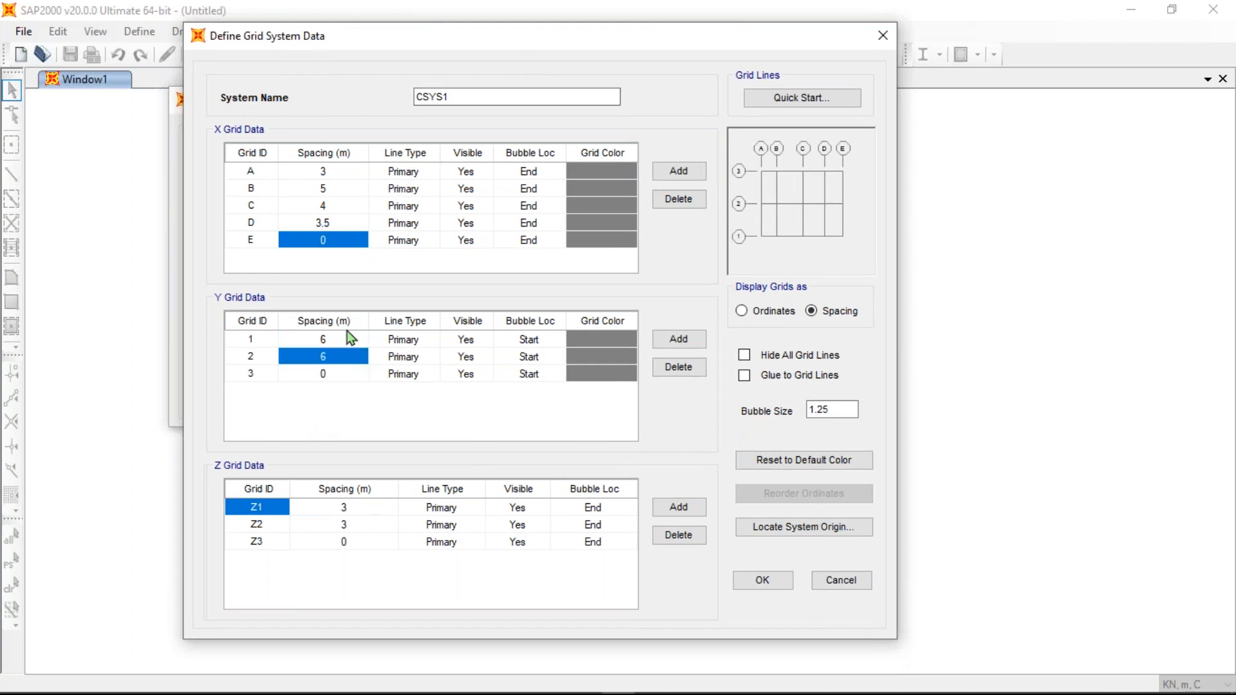
click(252, 373)
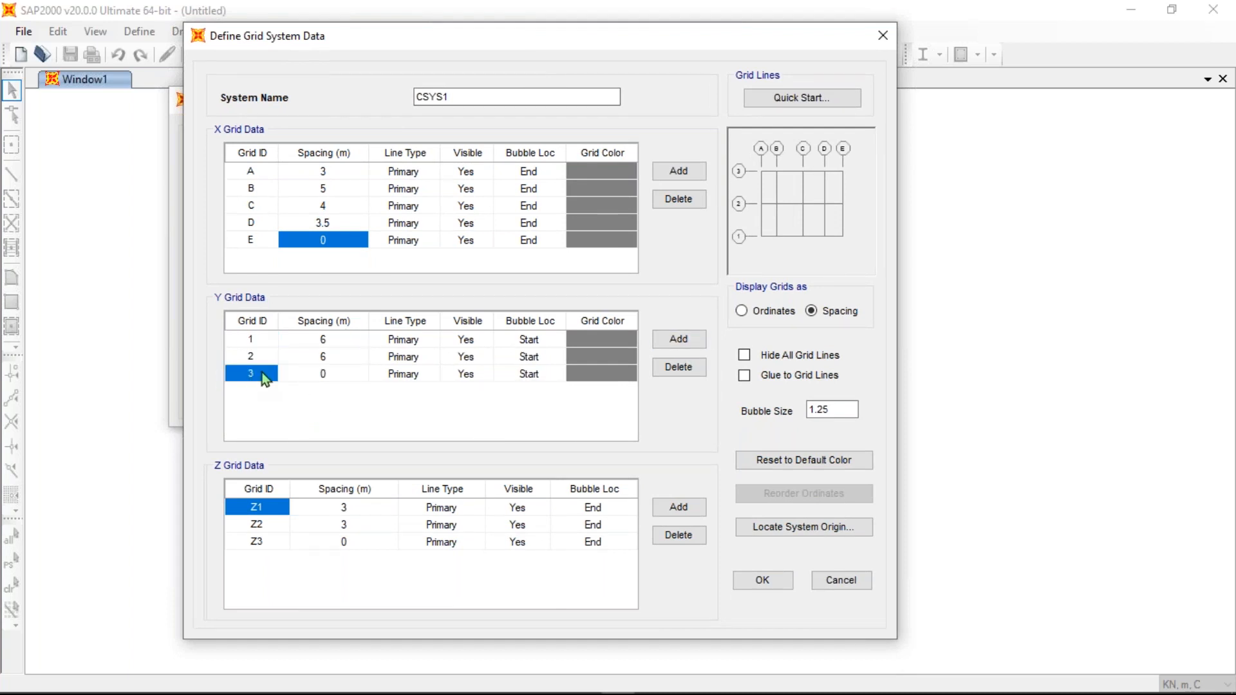
click(688, 345)
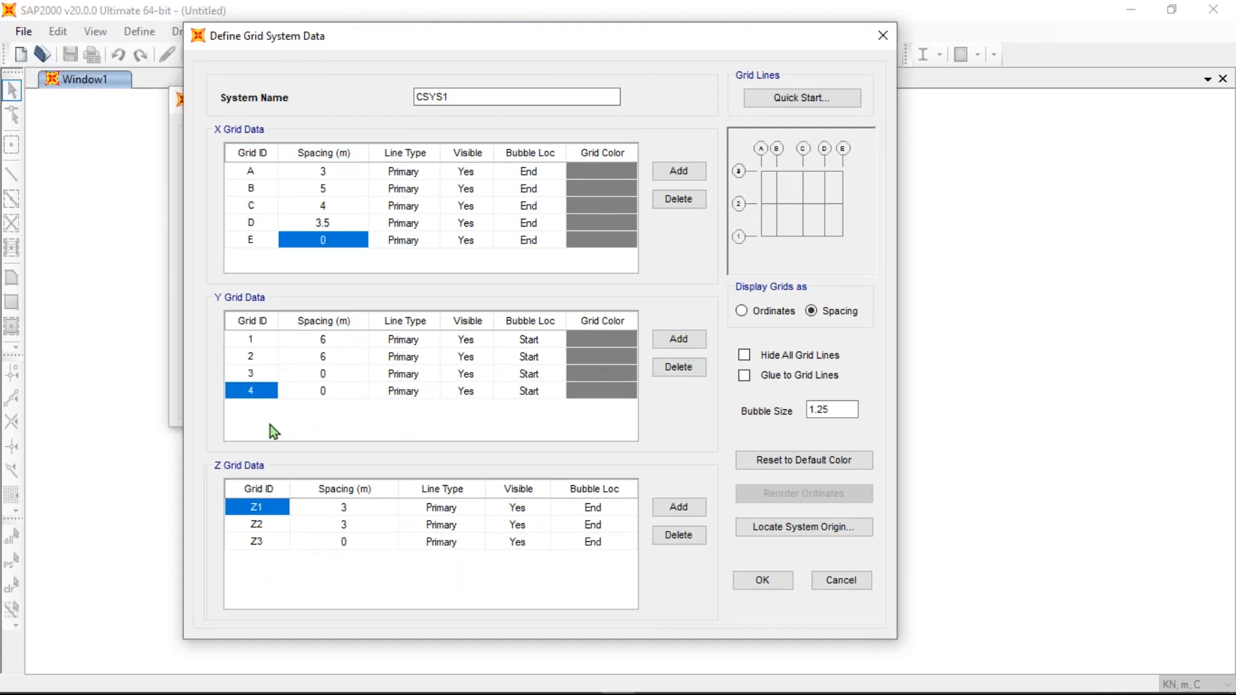
- Set the Y spacings after lines 1, 2 and 3 to 4 m each
click(333, 376)
click(339, 341)
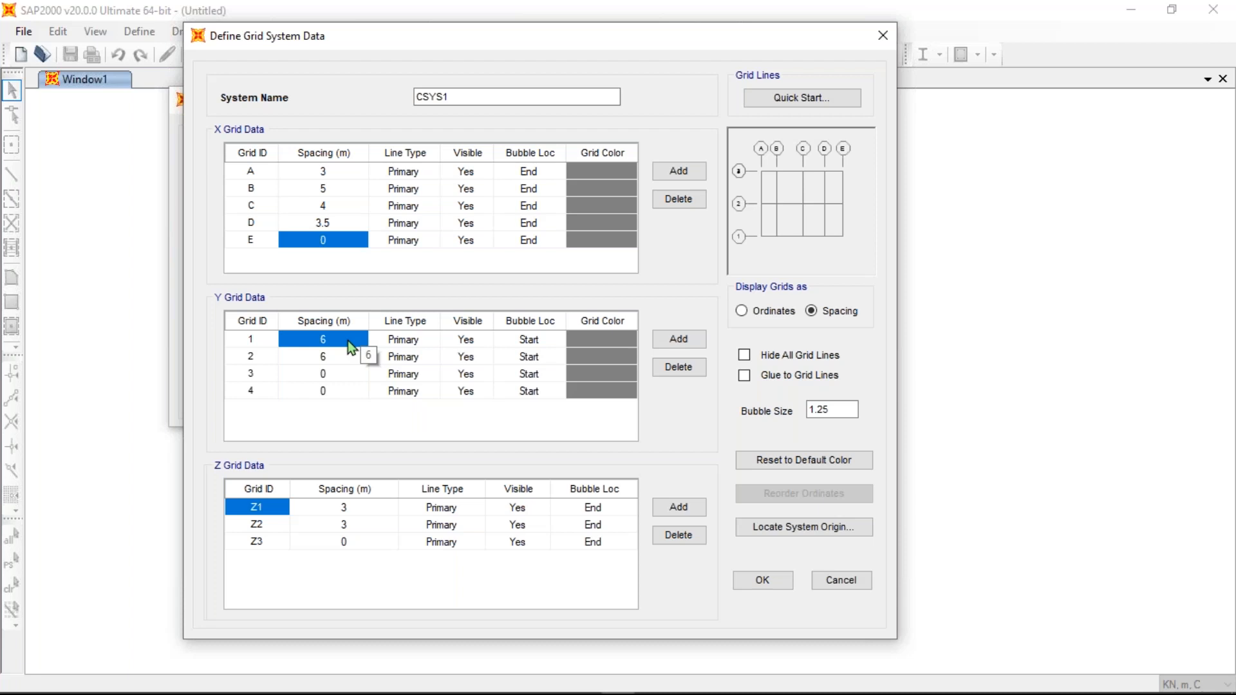
text(4)
click(343, 362)
click(344, 363)
text(4)
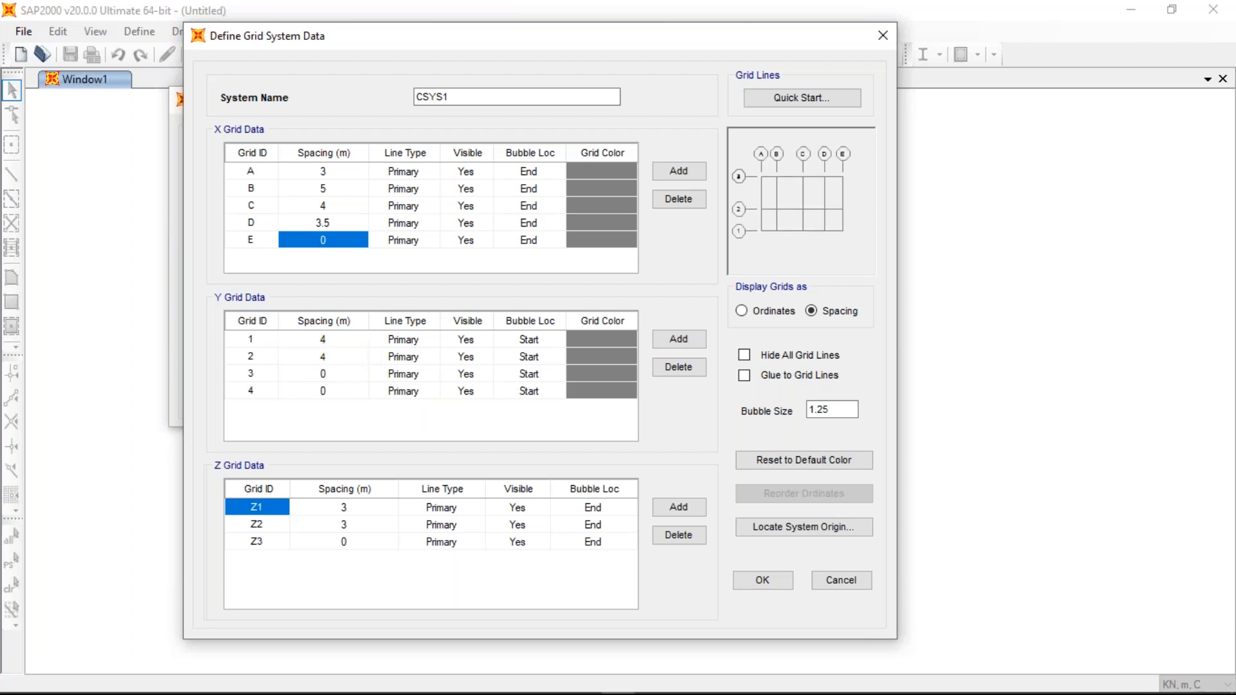
click(325, 375)
click(325, 375)
text(4)
click(346, 390)
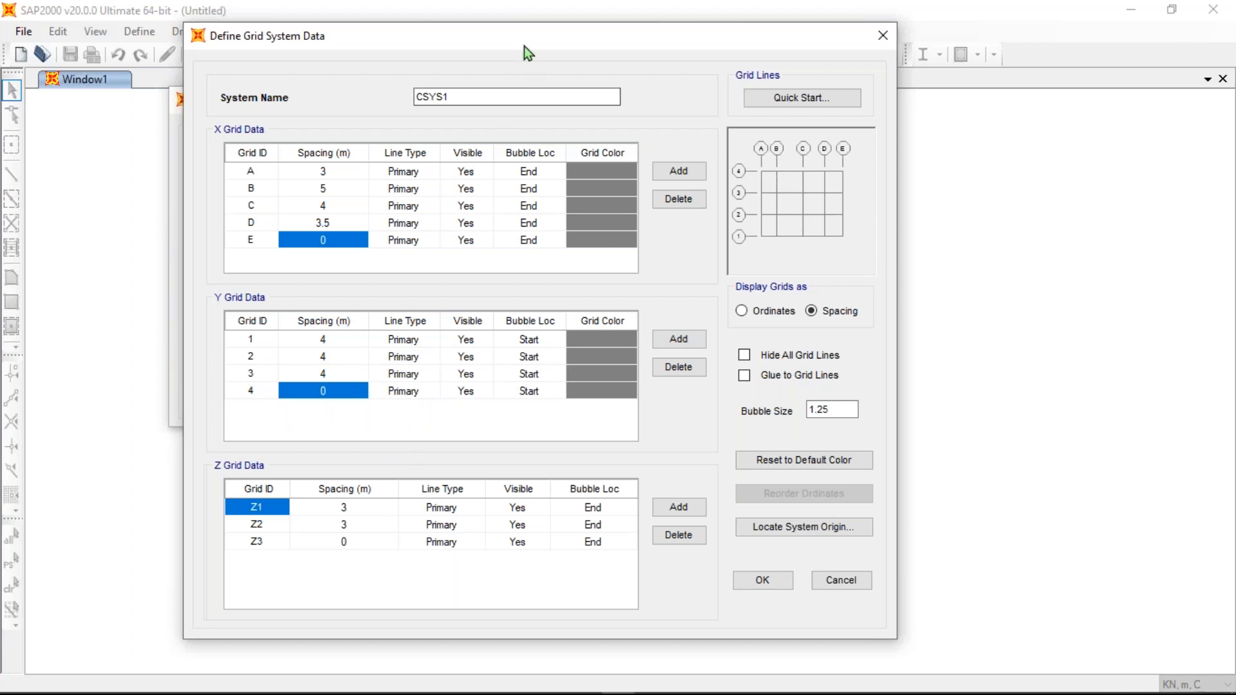
- Add Z grid level Z4 and give level Z3 a 3 m spacing
drag(524, 45, 519, 29)
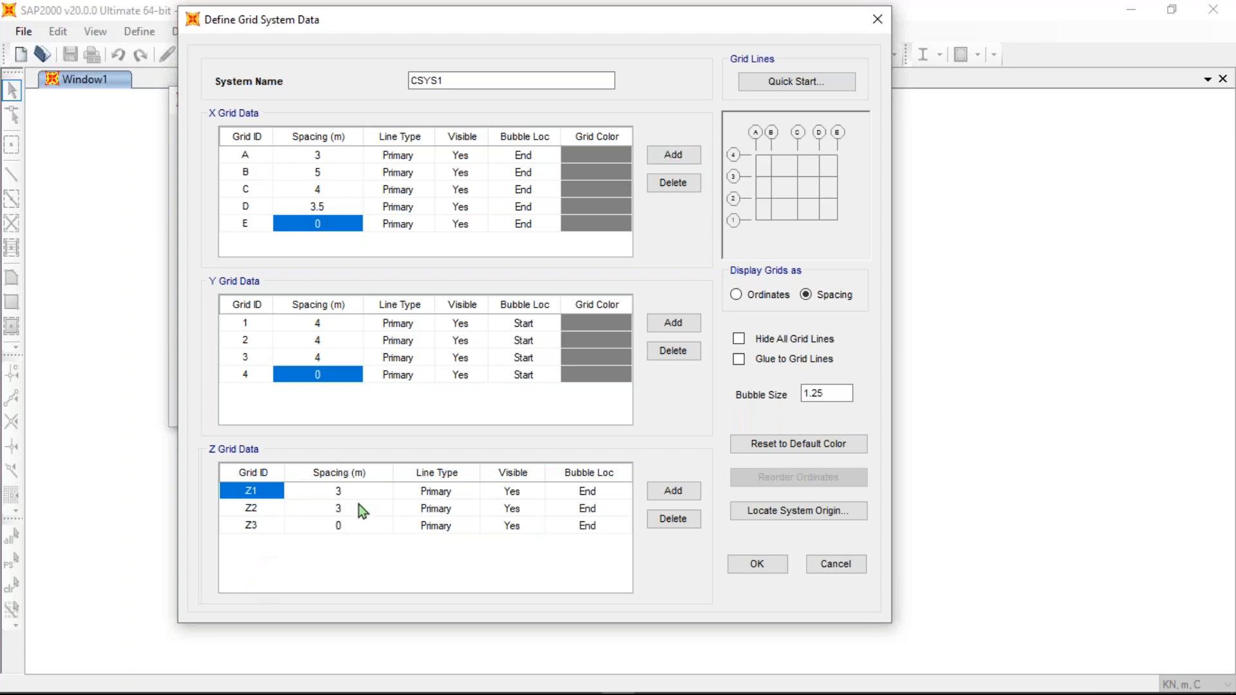
click(681, 492)
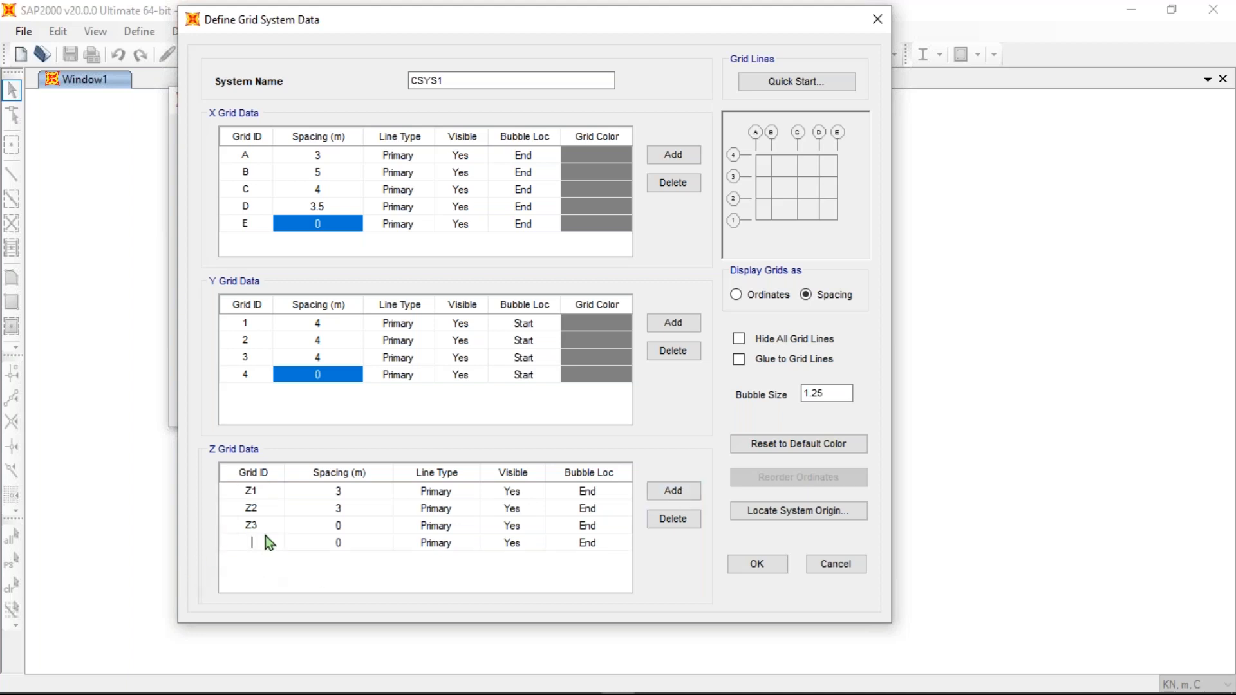
text(Z4)
click(357, 524)
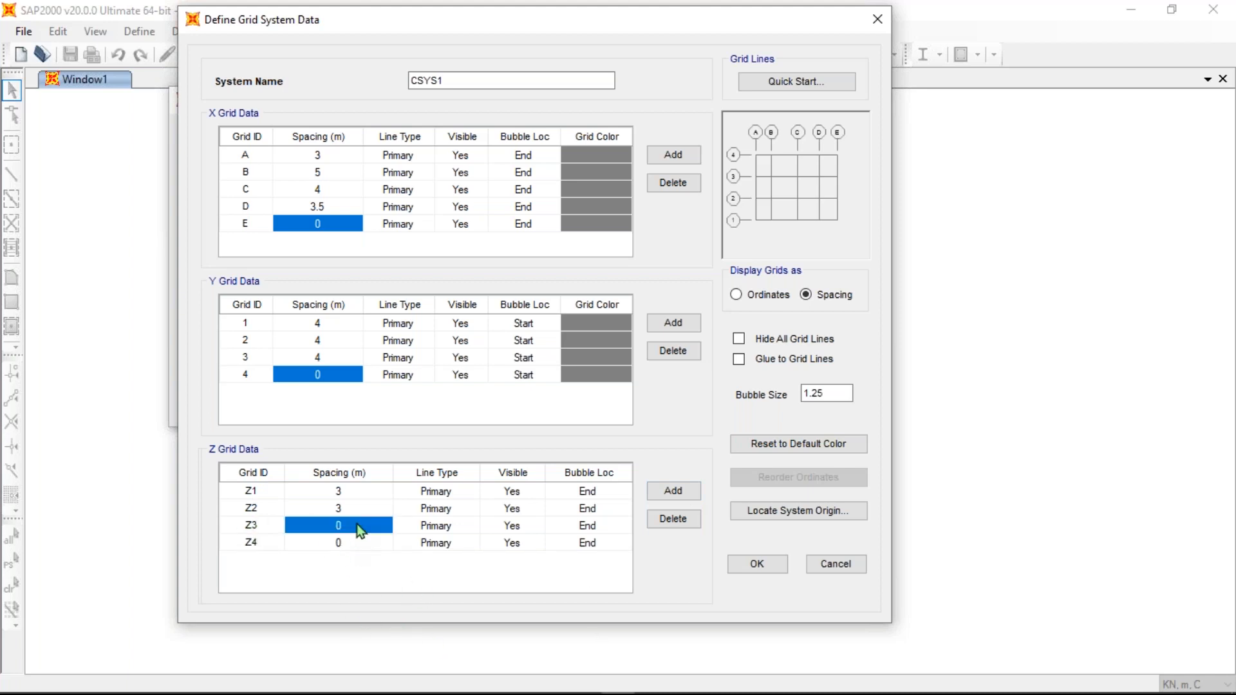
click(356, 524)
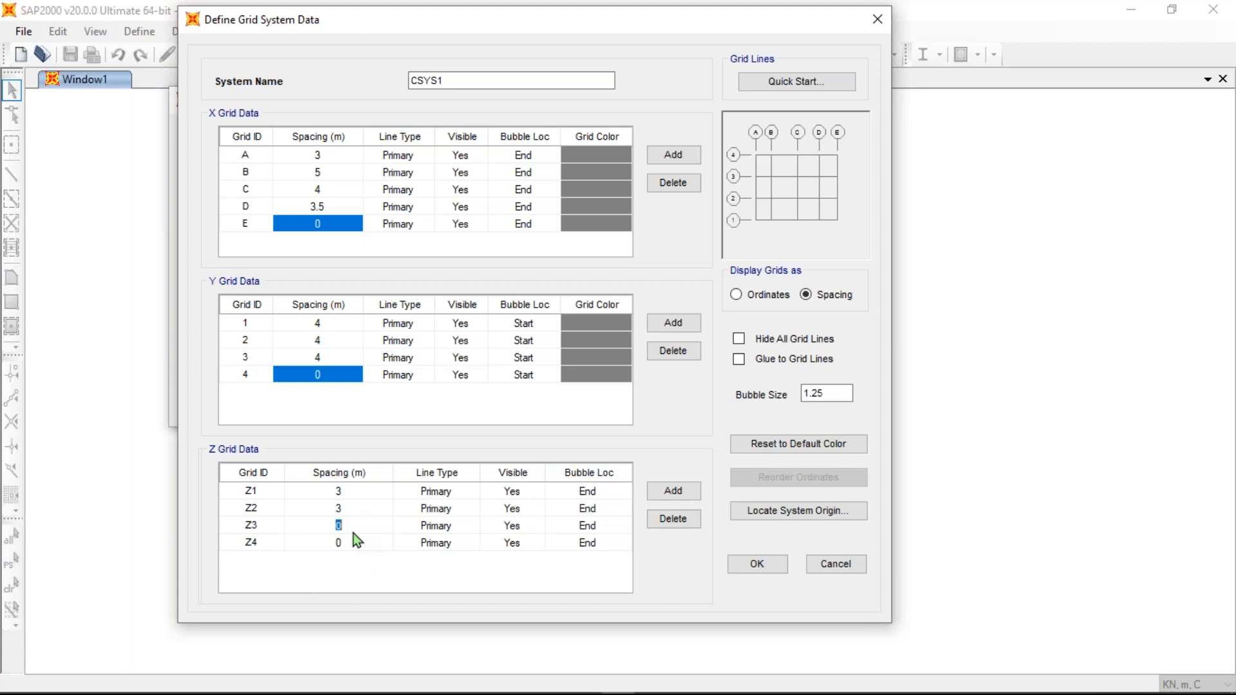
text(3)
drag(256, 25, 766, 96)
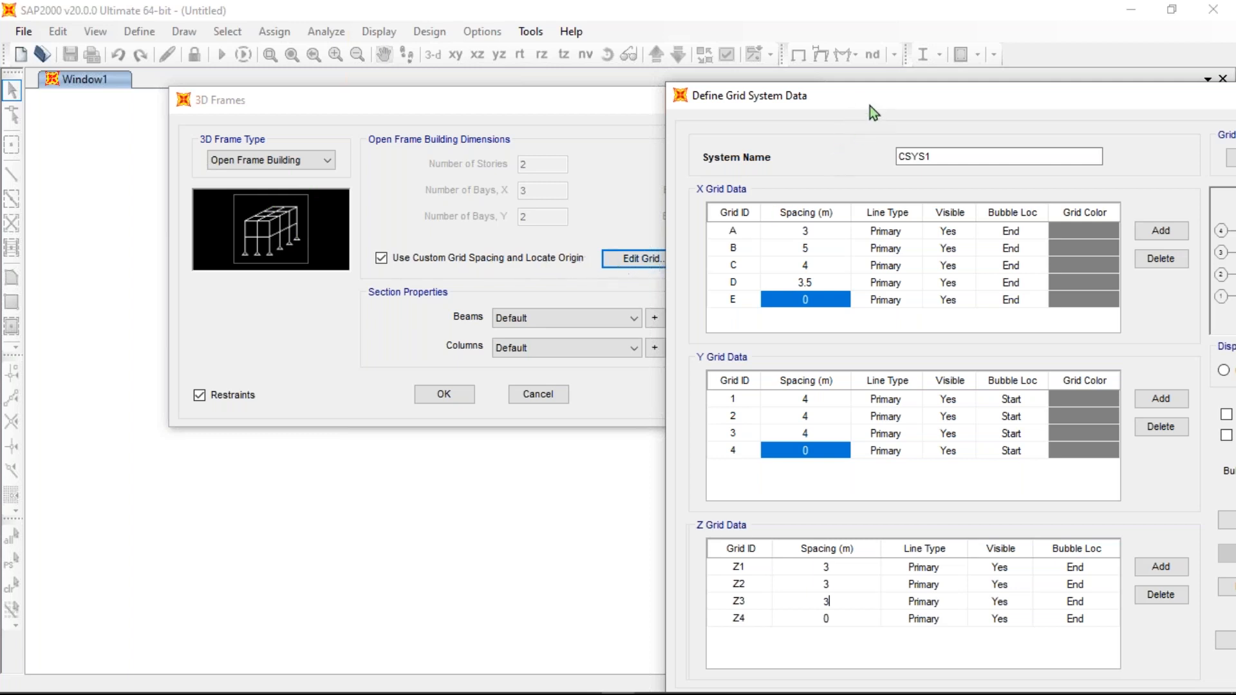
drag(865, 106, 397, 48)
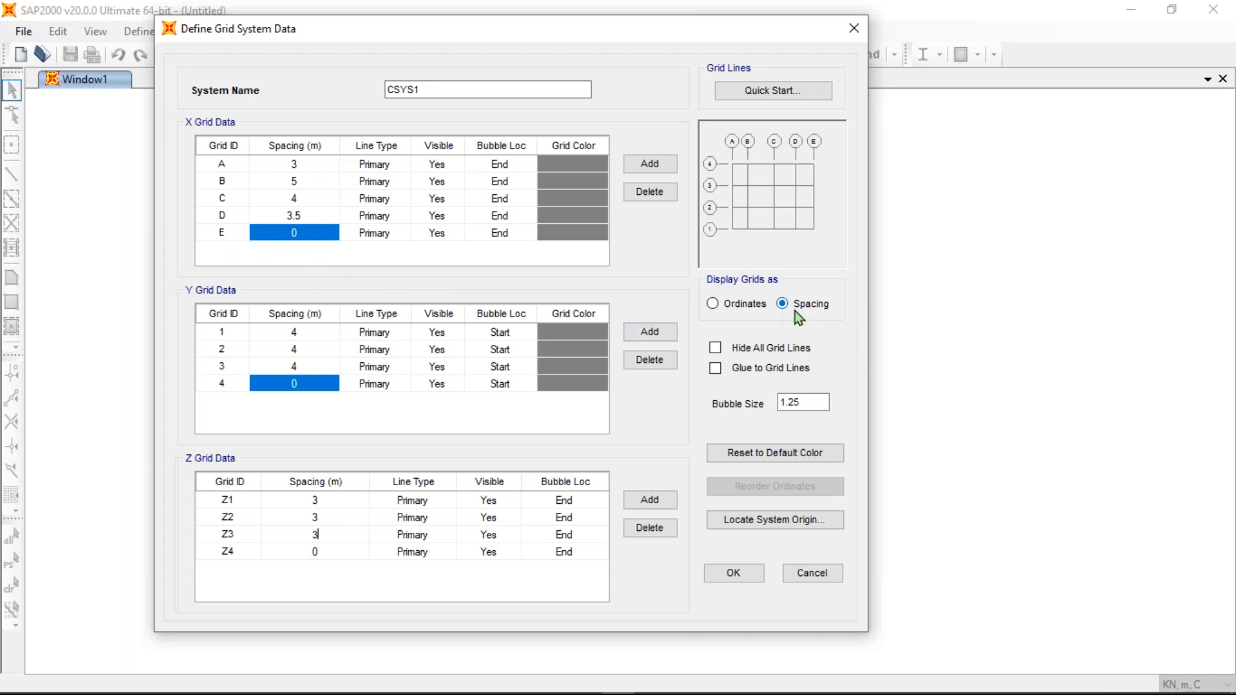
click(715, 305)
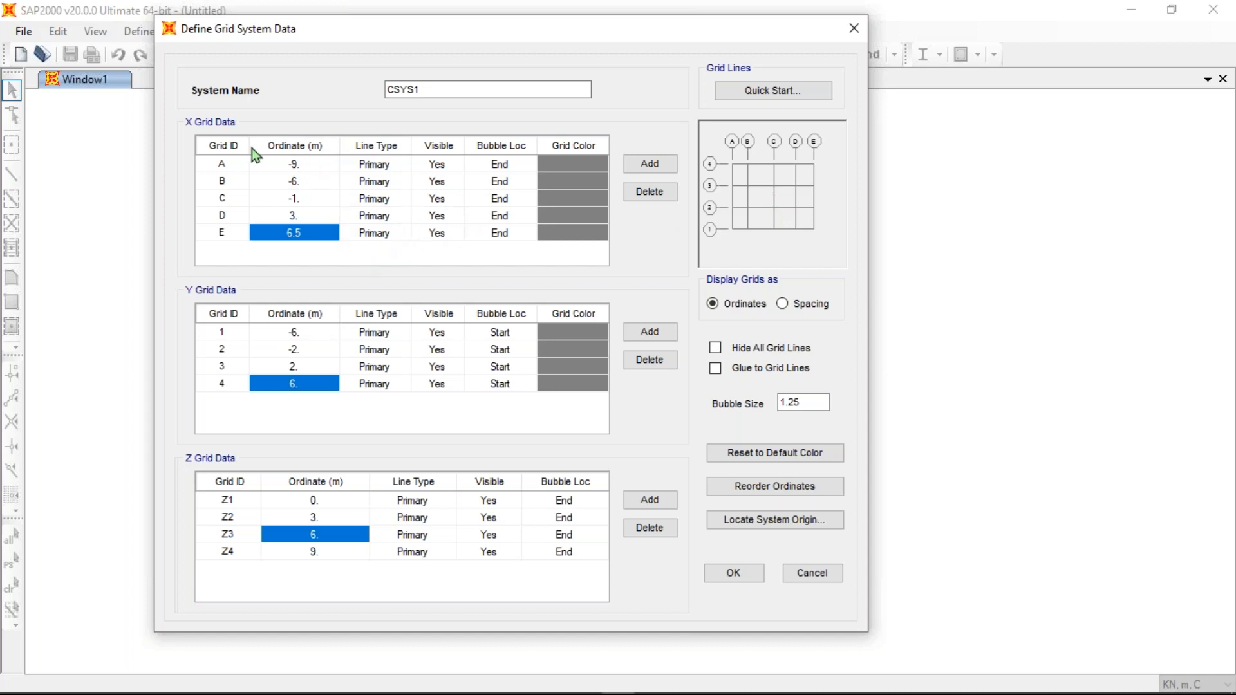
click(788, 306)
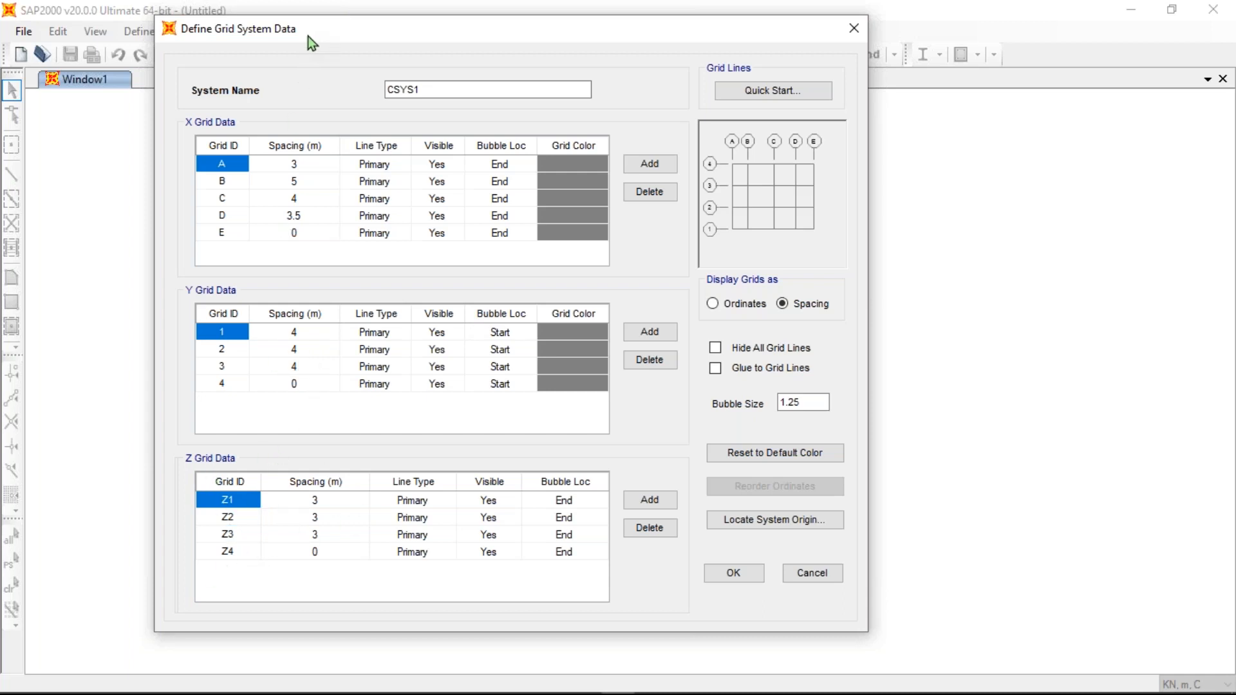
drag(308, 36, 265, 53)
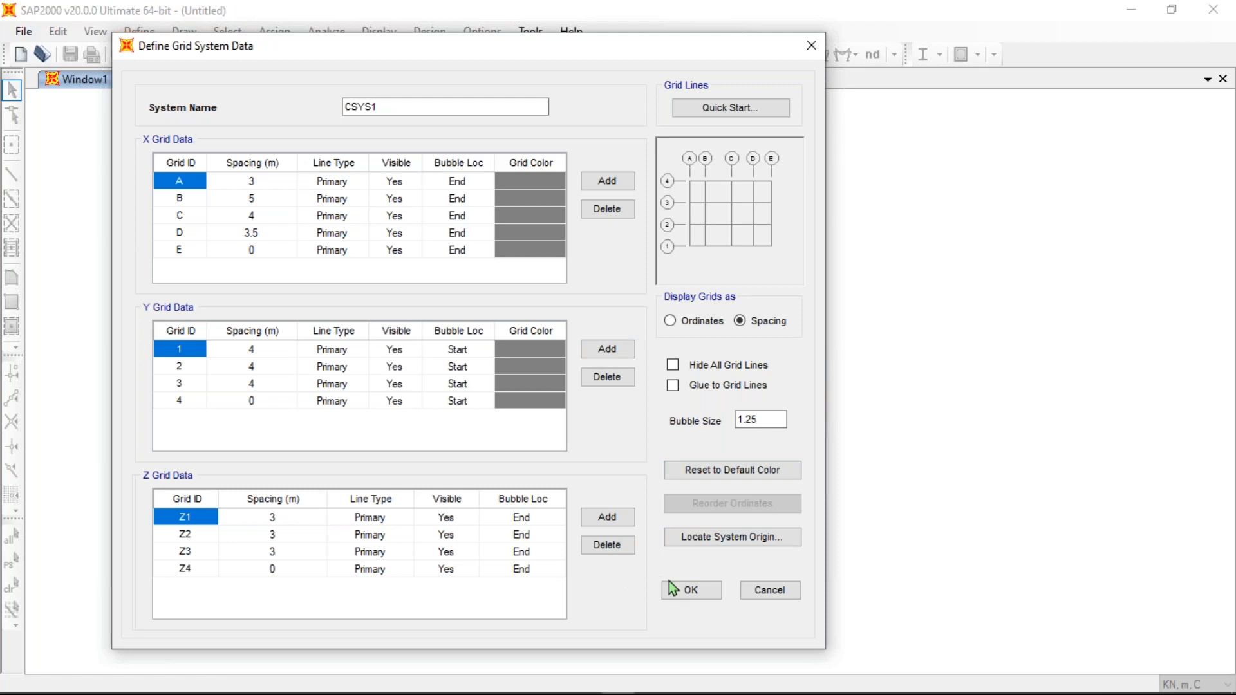
- Accept the custom CSYS1 grid and return to the 3D Frames settings
click(693, 590)
drag(512, 99, 625, 147)
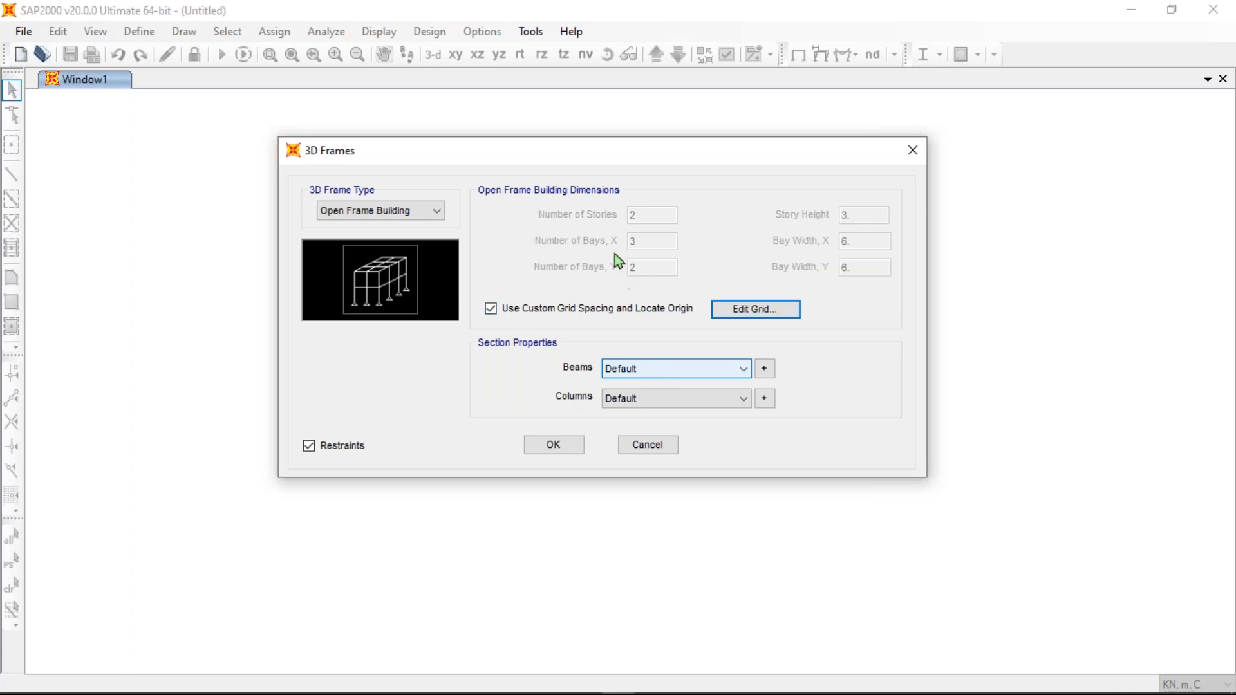
drag(635, 153, 613, 140)
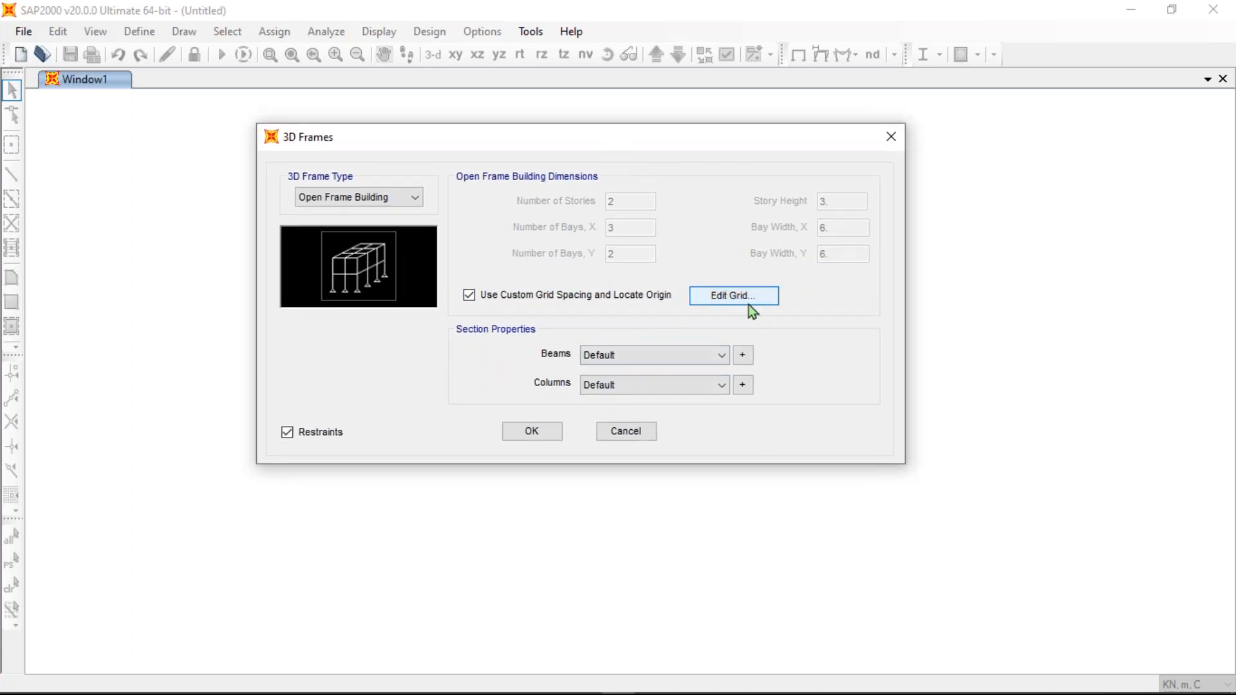
- Recheck the grid ordinates (X from -9 to 6.5 m) and close the grid definition
click(734, 296)
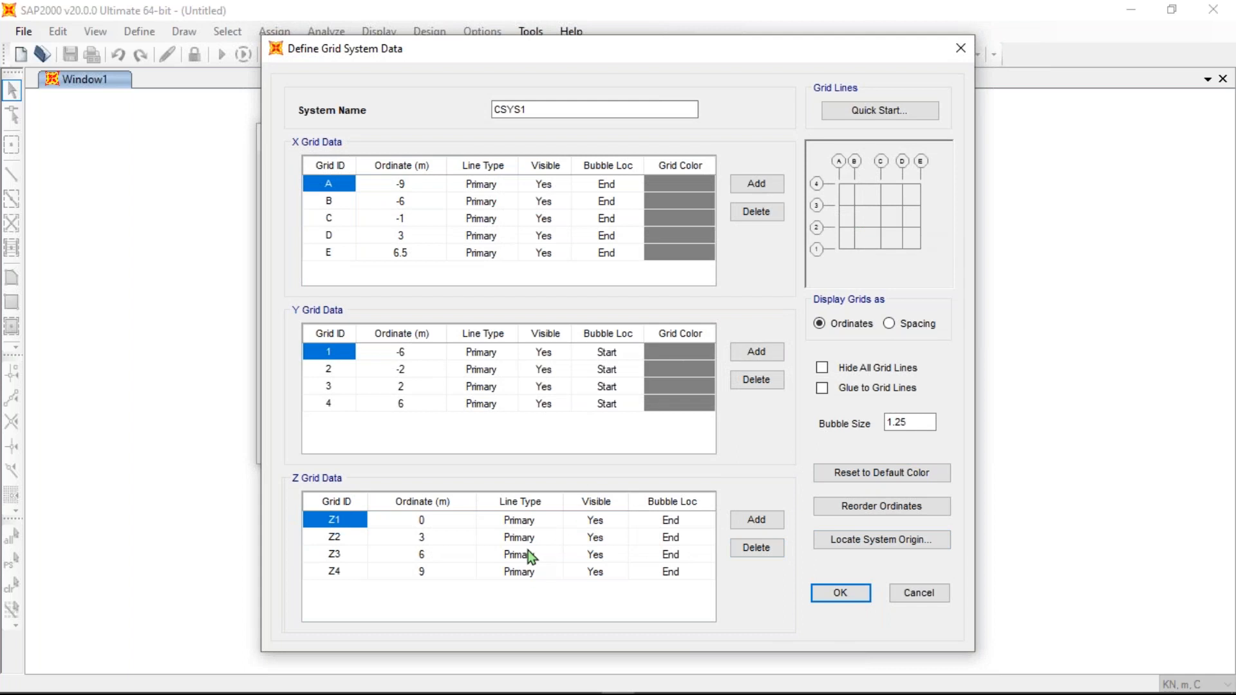
click(839, 596)
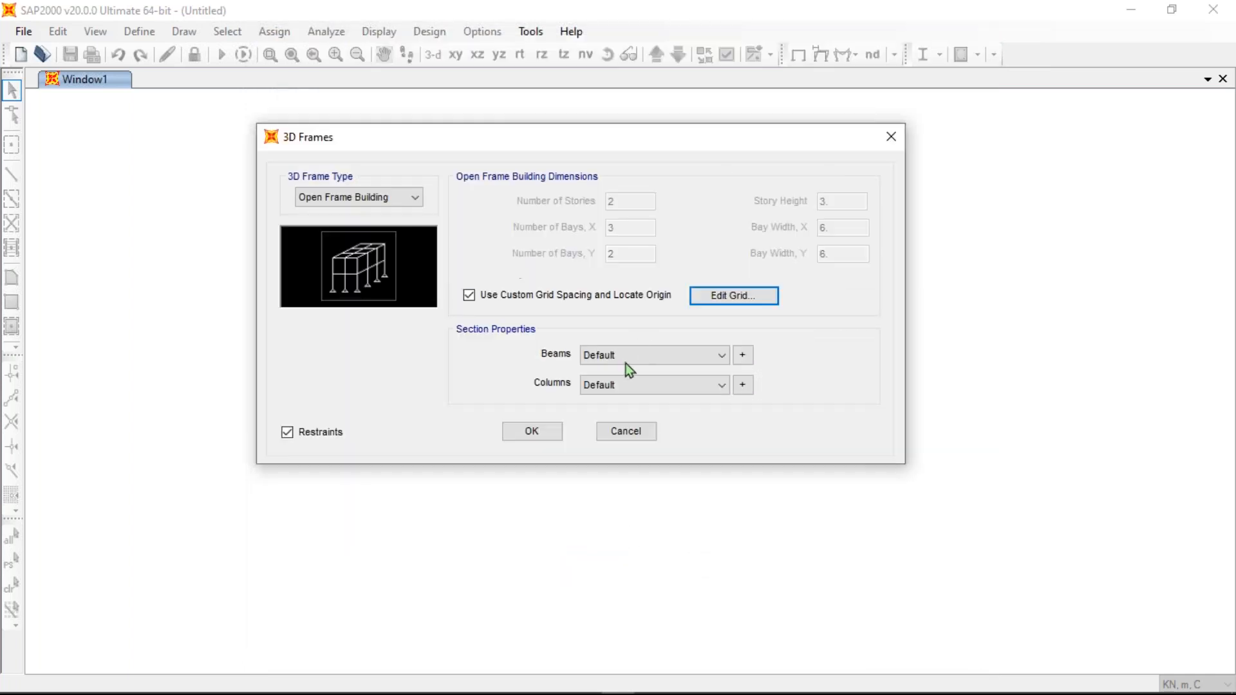
drag(604, 139, 651, 109)
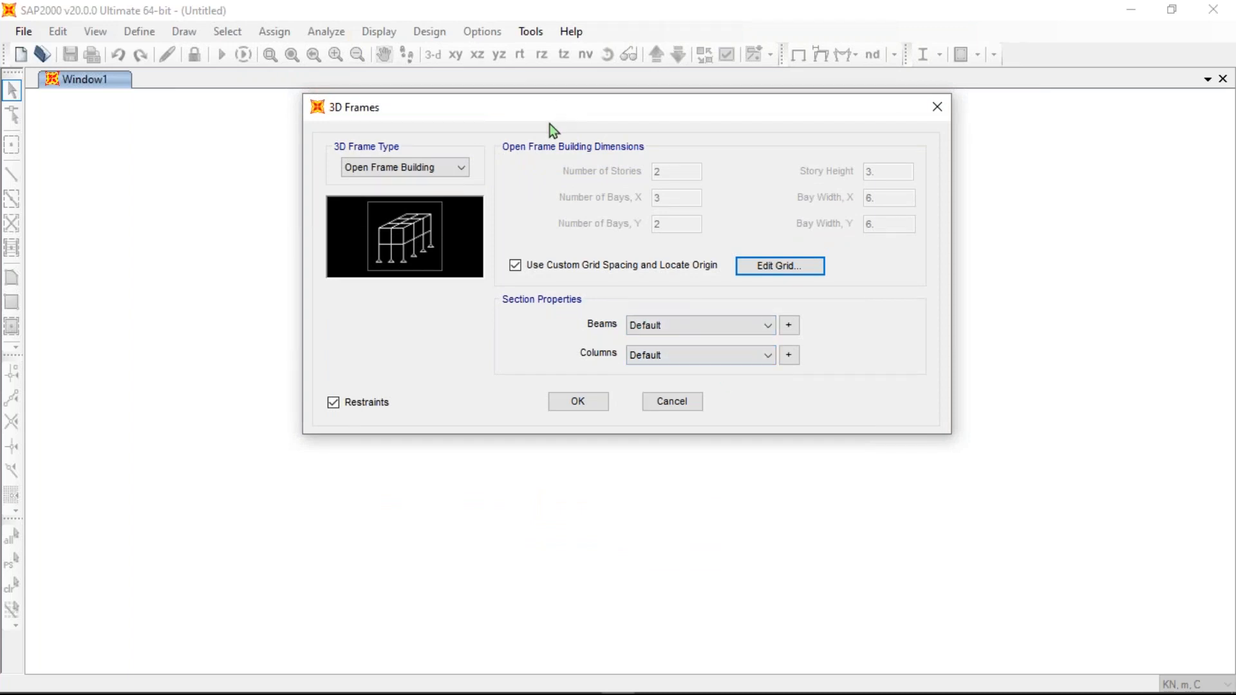
drag(555, 109, 546, 139)
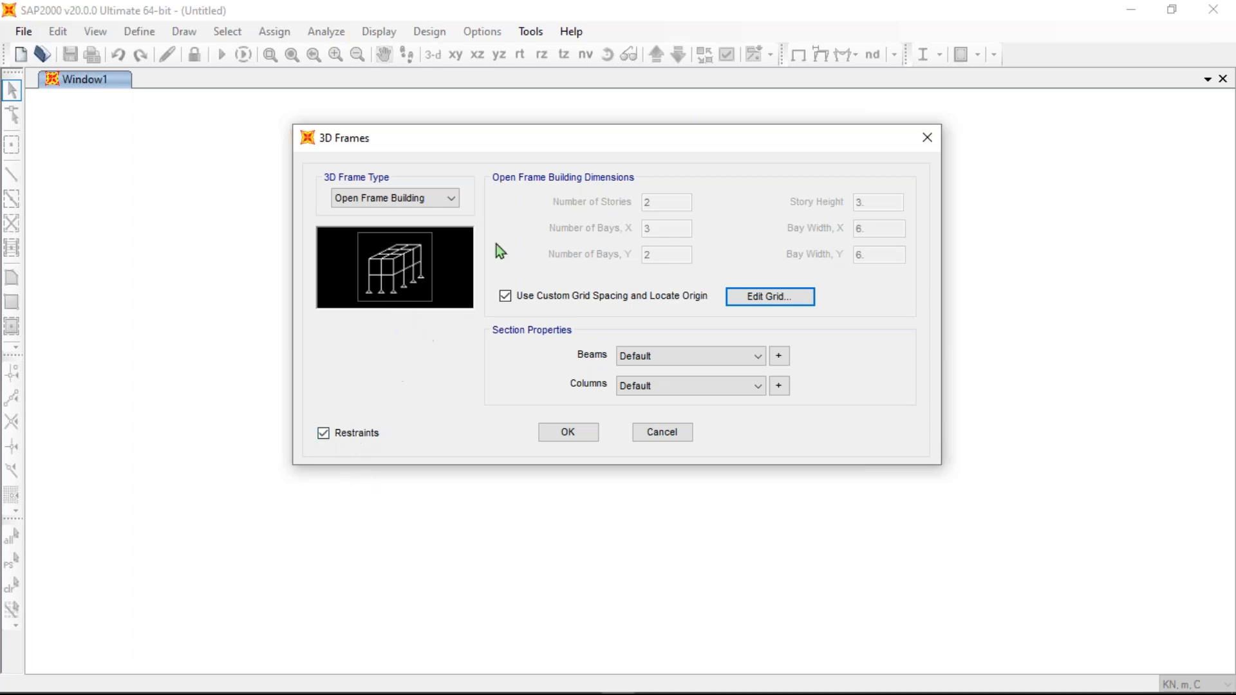
drag(596, 134, 566, 149)
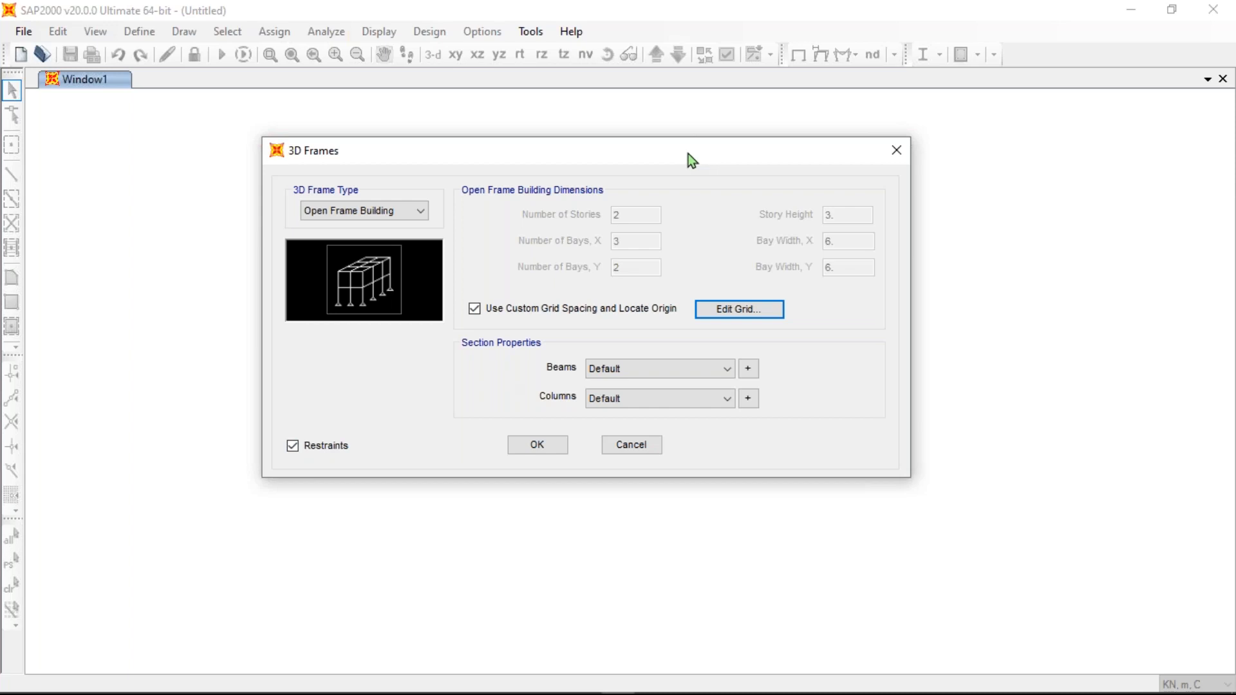
drag(689, 155, 708, 134)
- Generate the three-storey, 4×3-bay open frame with restrained base joints on the custom grid
click(556, 425)
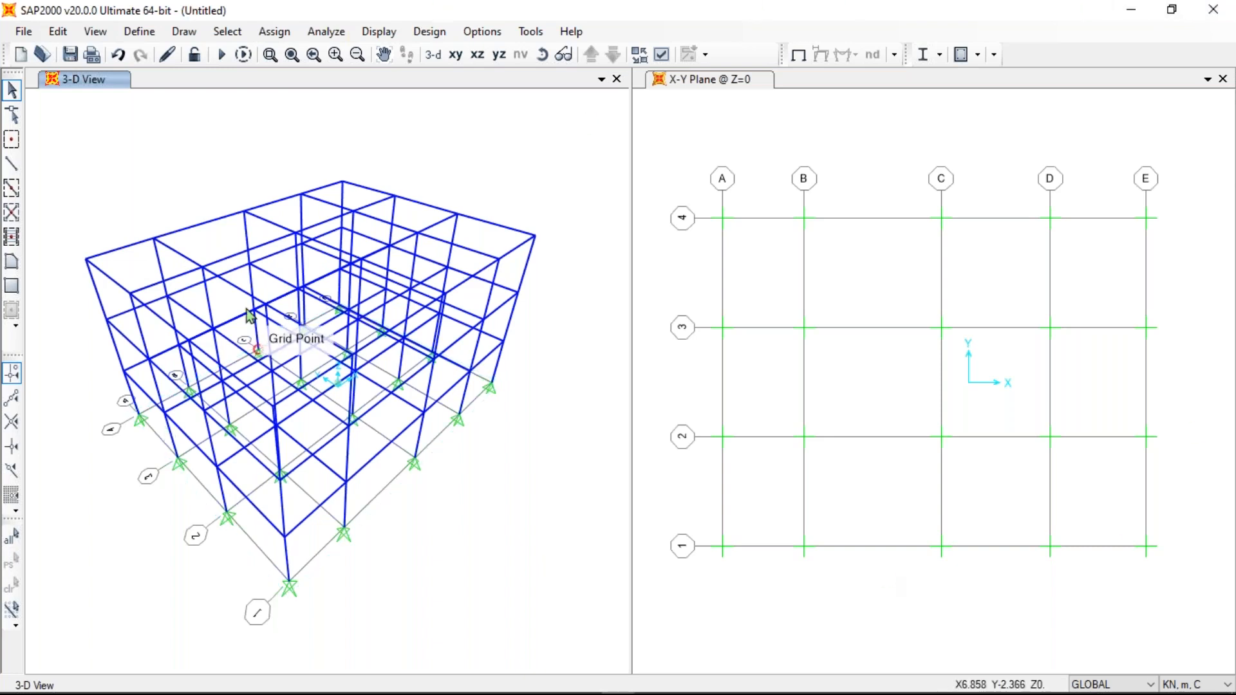
middle_drag(288, 215, 292, 218)
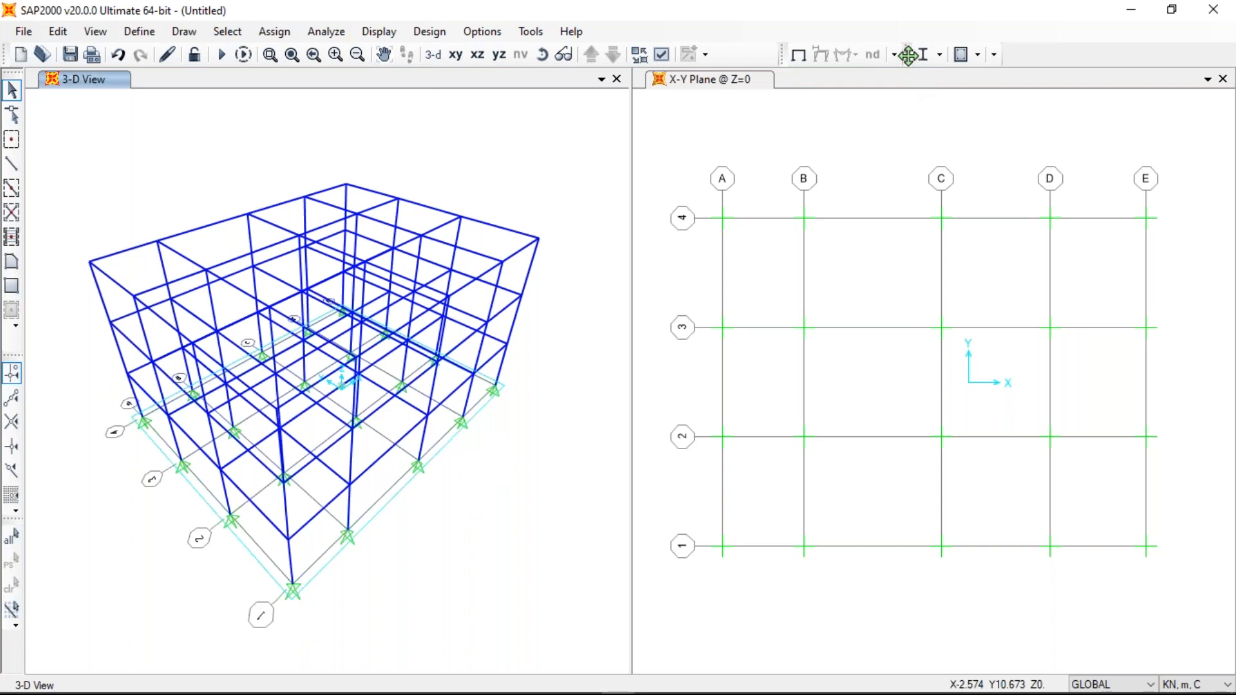
mouse_move(908, 55)
mouse_down()
mouse_move(968, 60)
mouse_move(901, 55)
mouse_up()
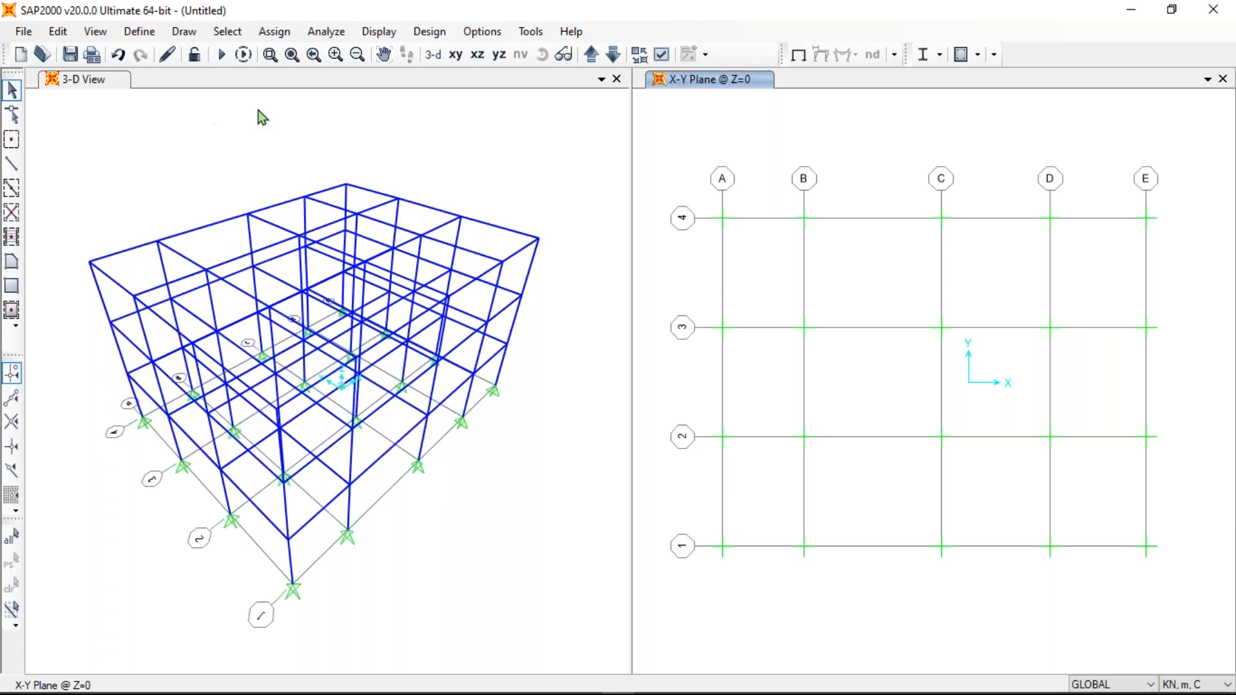
- Activate the 3-D view, look through the File and Edit menus, then open View
click(306, 195)
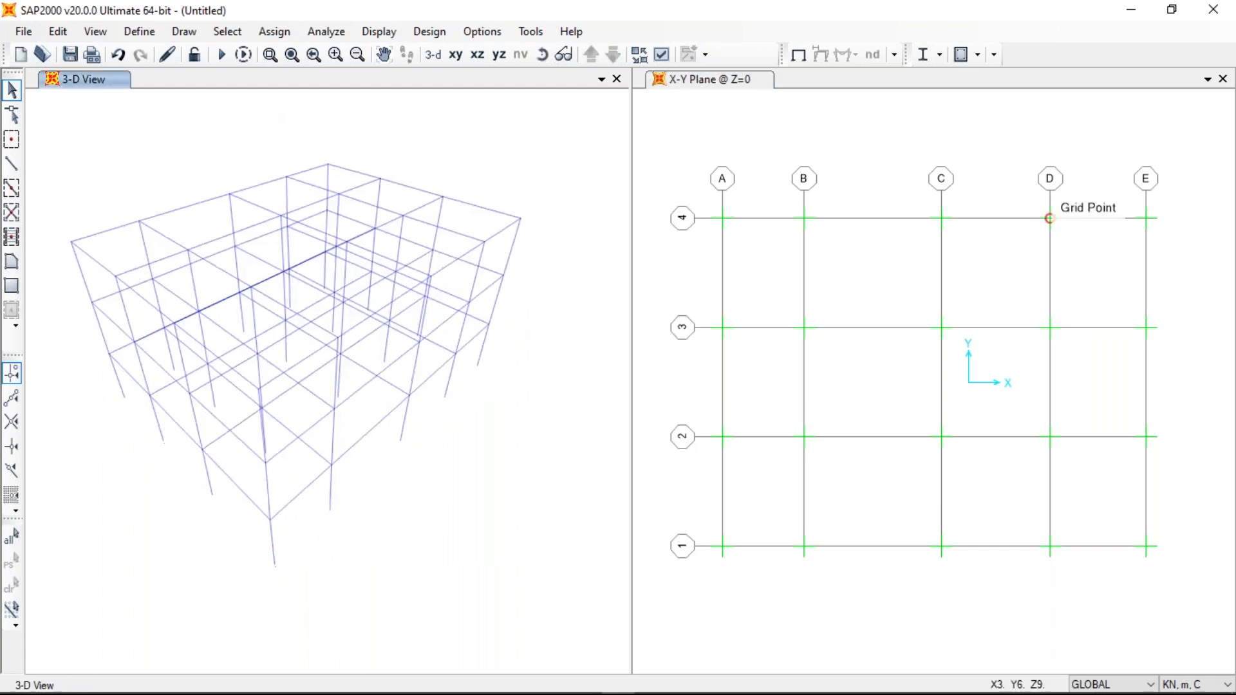
click(24, 36)
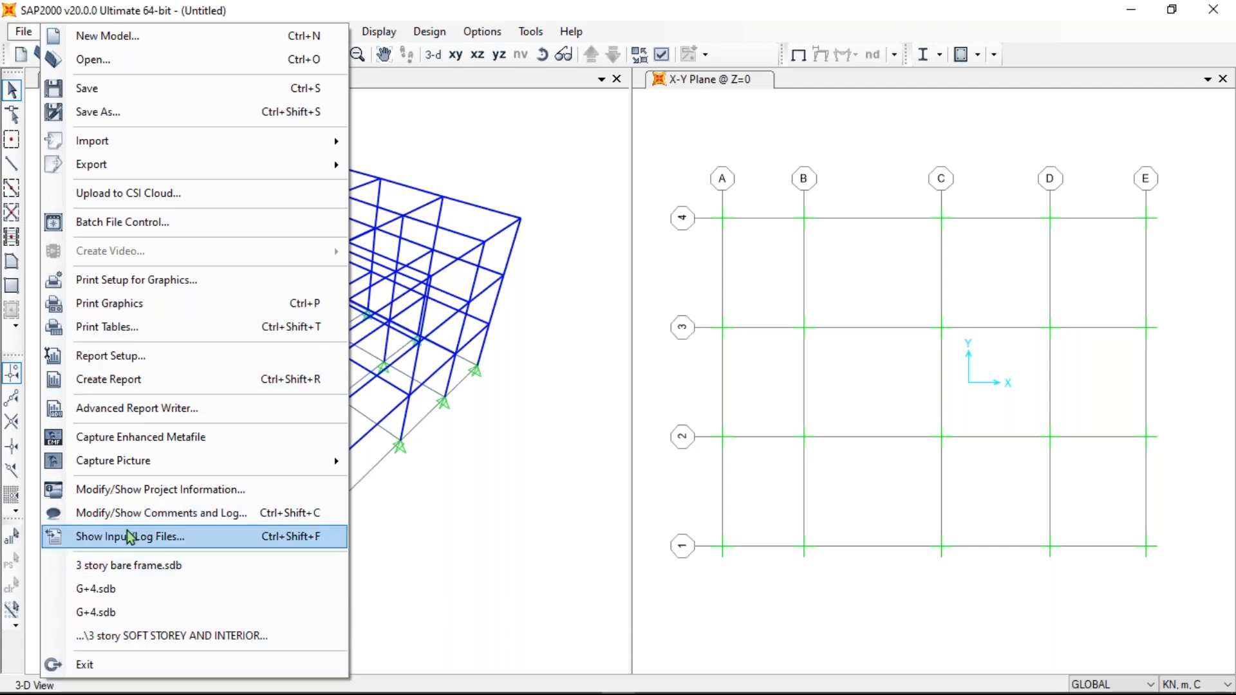
click(24, 19)
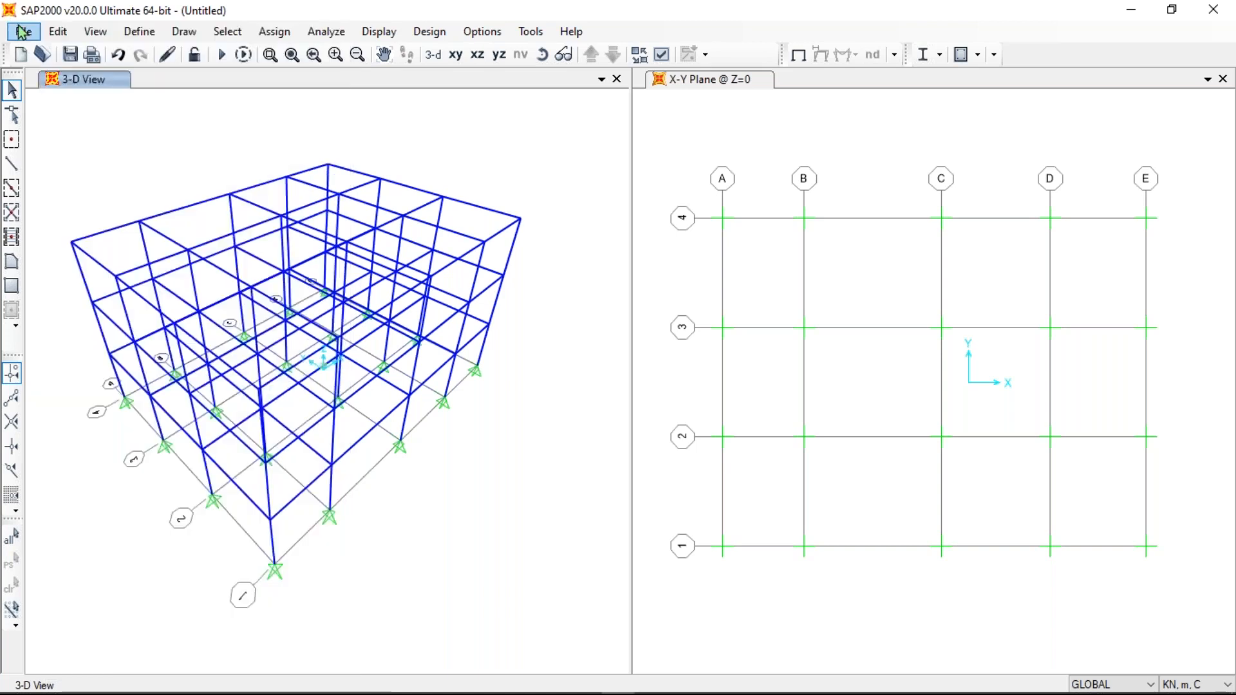
click(57, 33)
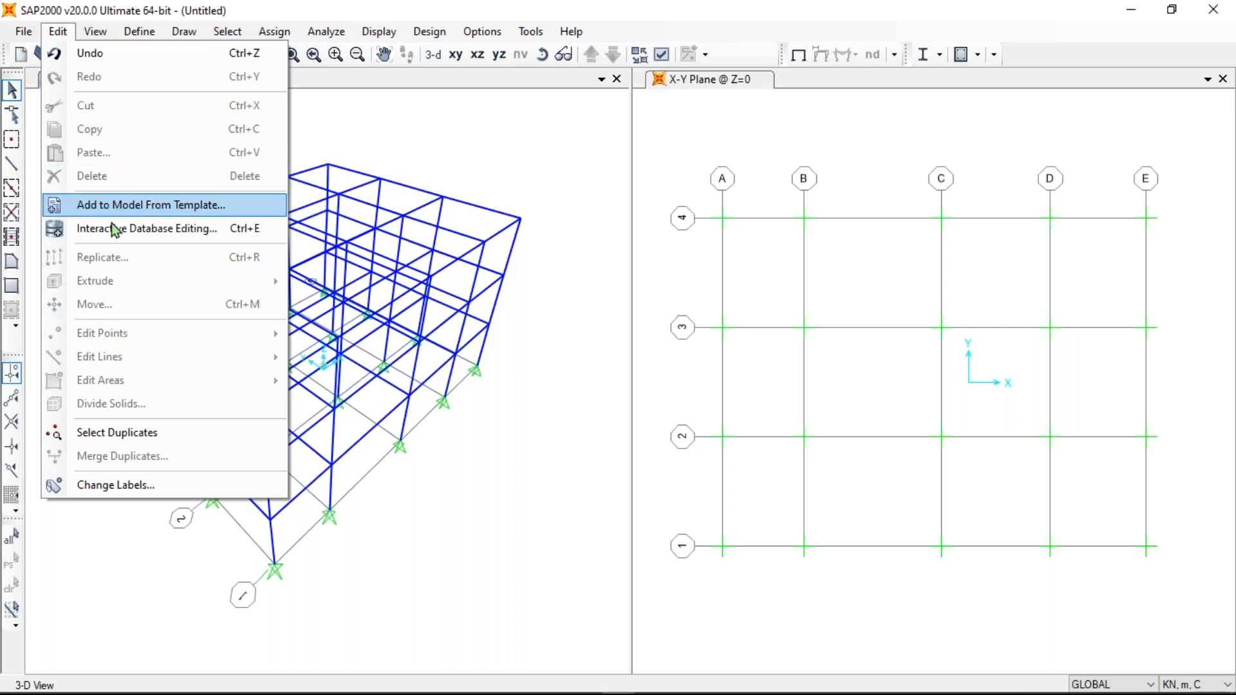
click(59, 34)
click(60, 36)
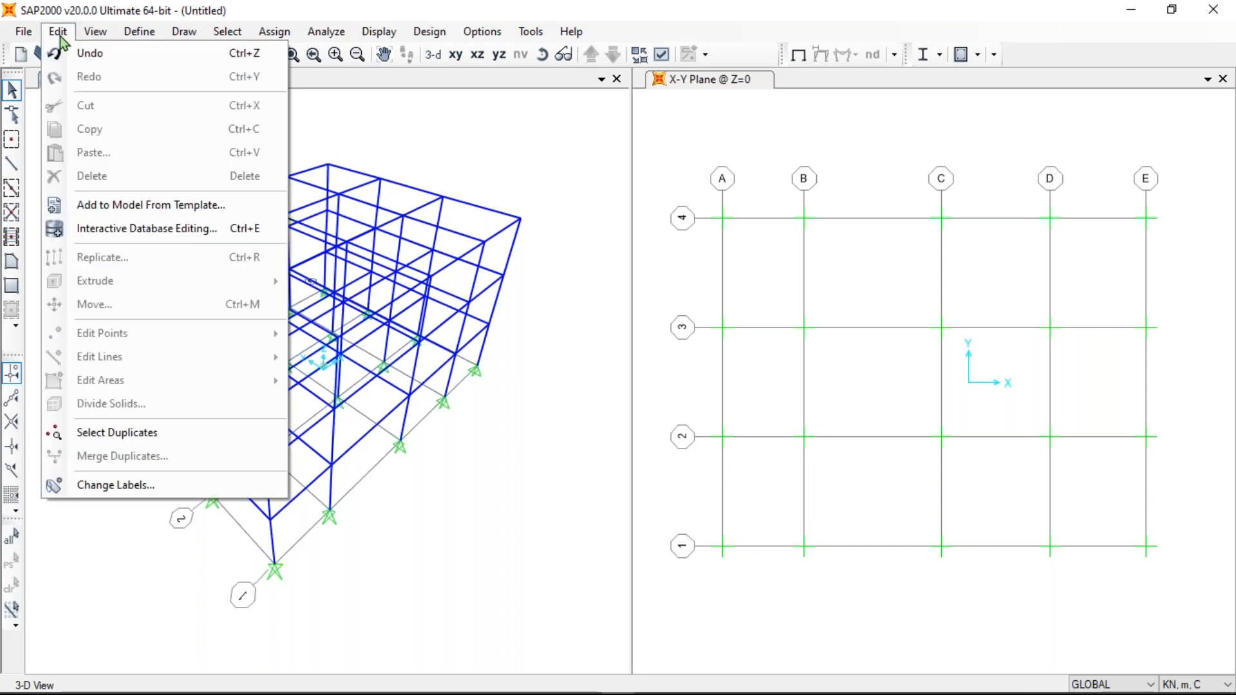
click(528, 113)
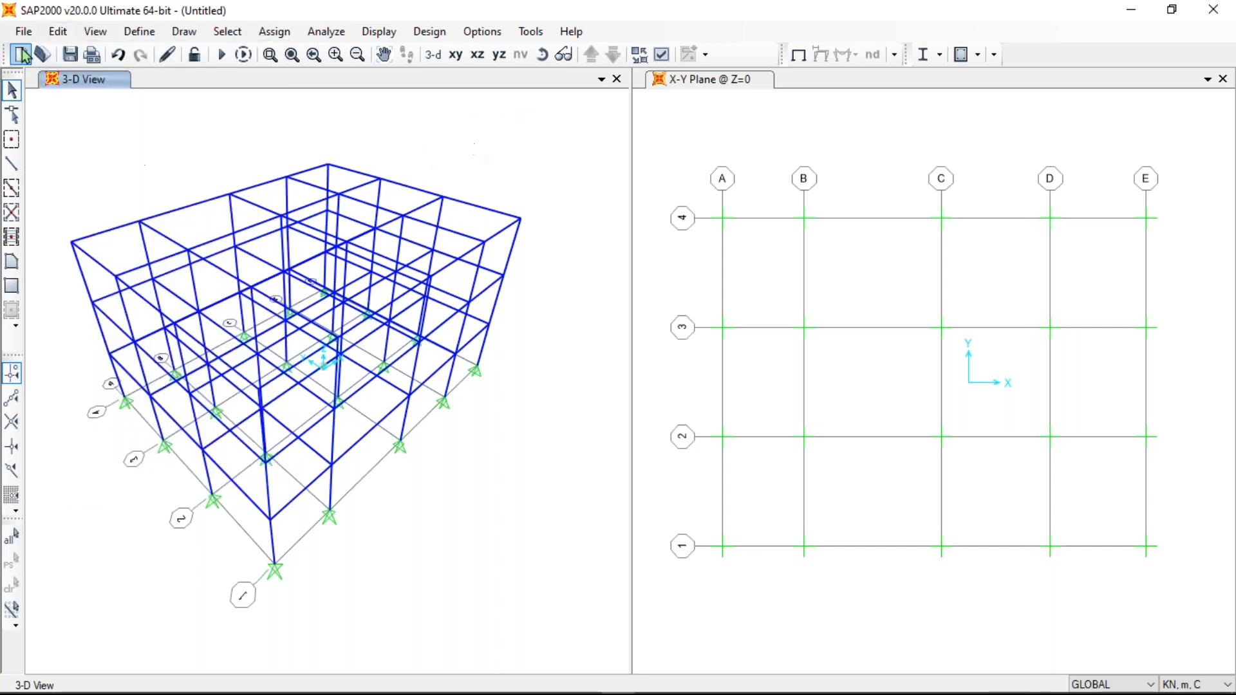
click(95, 33)
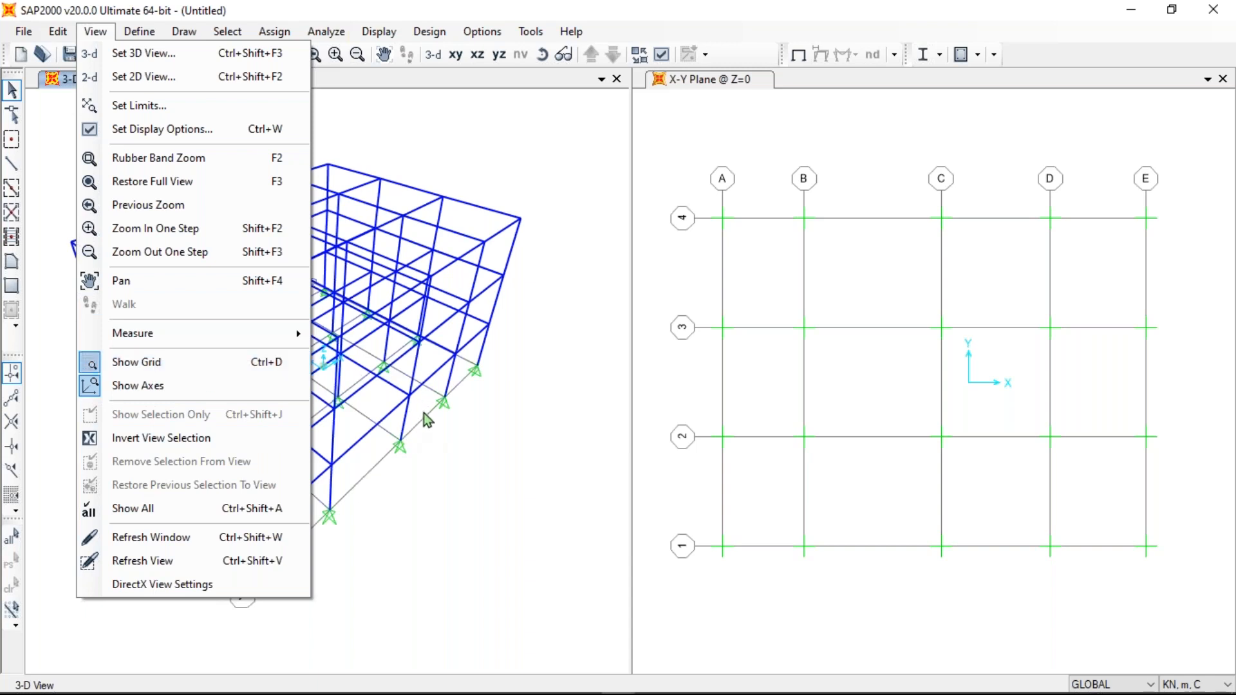
- Pan the 3-D frame up and right and toggle Show Grid/Axes in the View menu
click(384, 481)
middle_drag(384, 482, 422, 462)
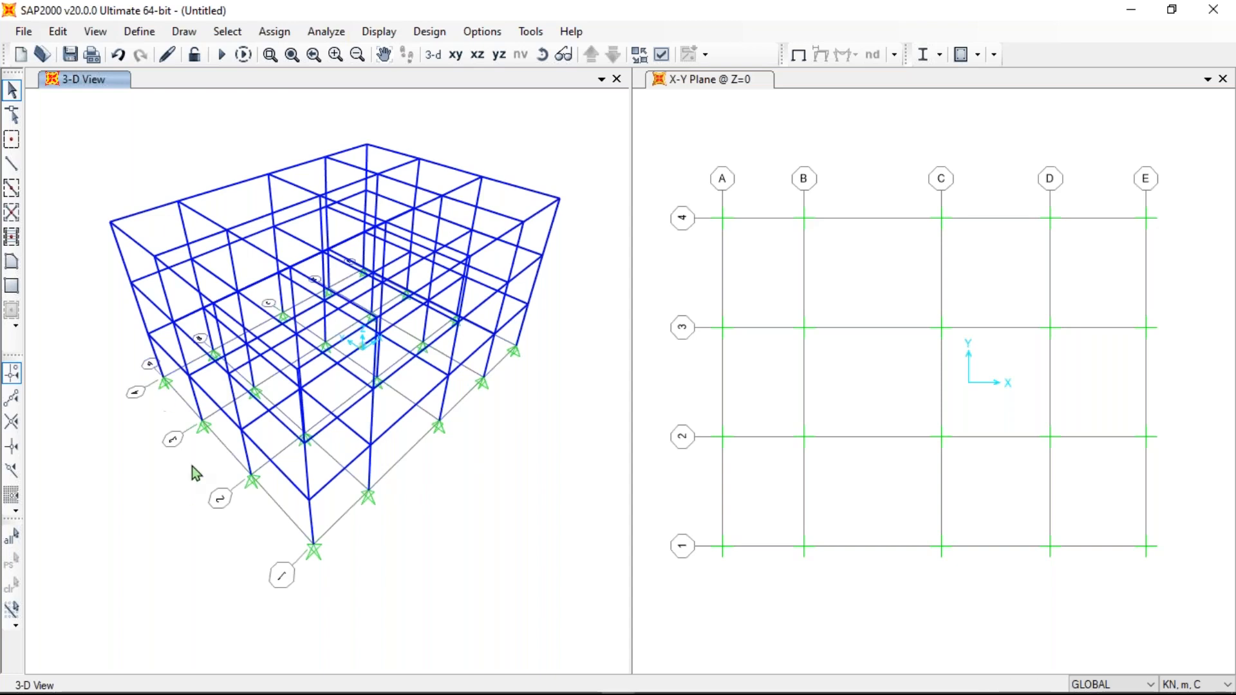
click(95, 31)
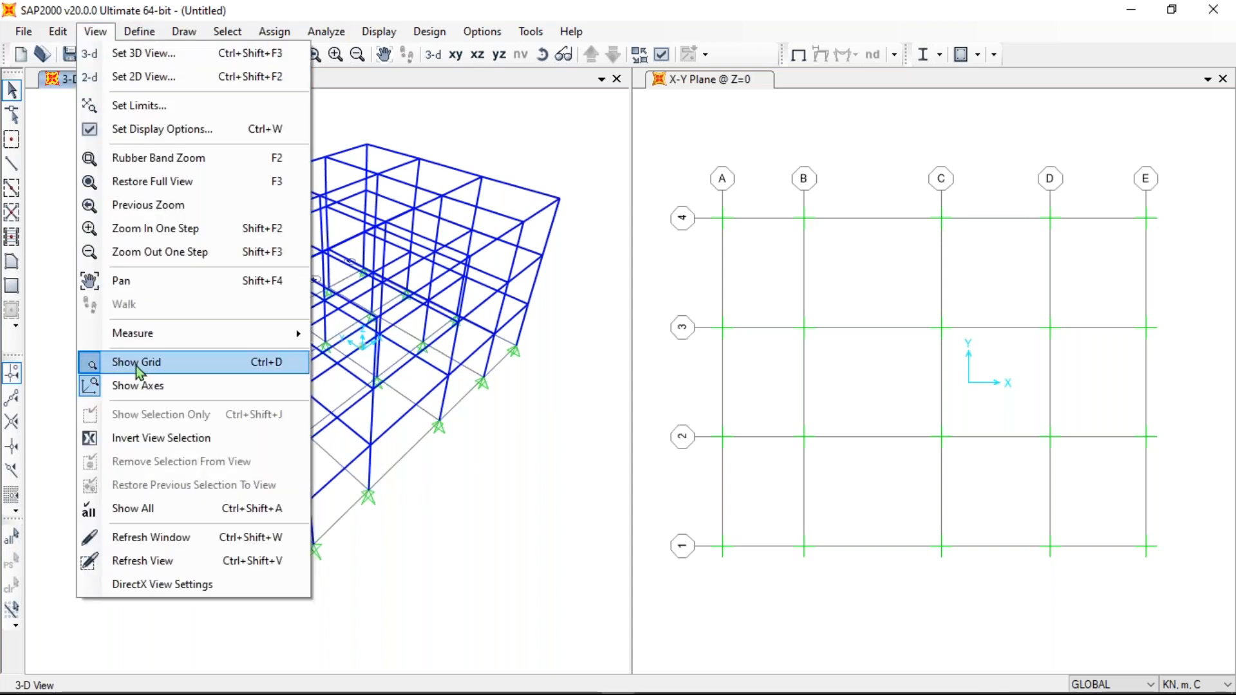
click(137, 386)
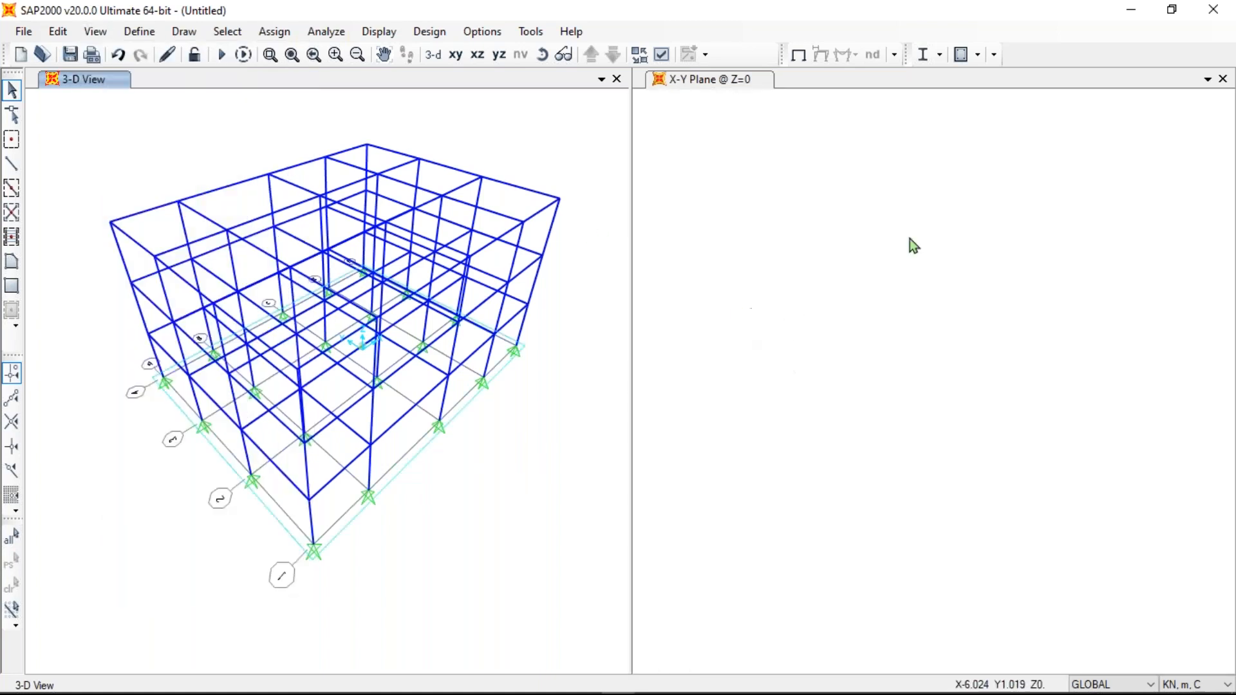
- Redraw the X-Y window as a plan view and bring up the Define menu
click(762, 163)
click(455, 55)
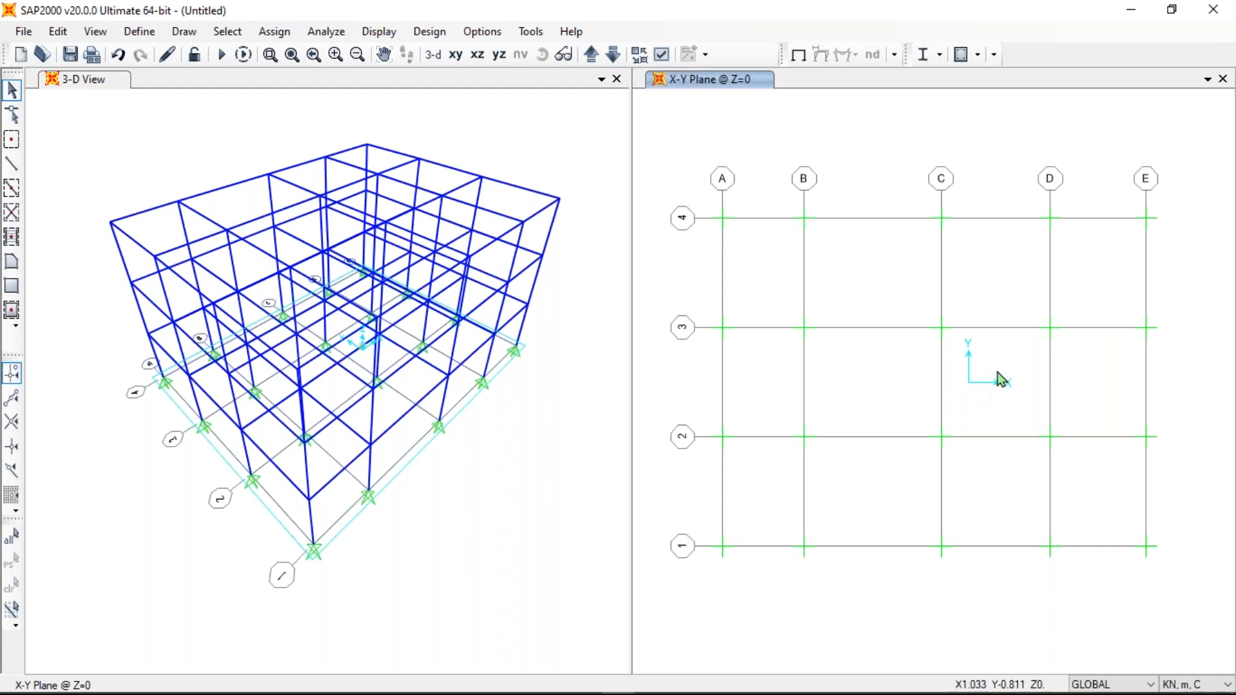
click(81, 34)
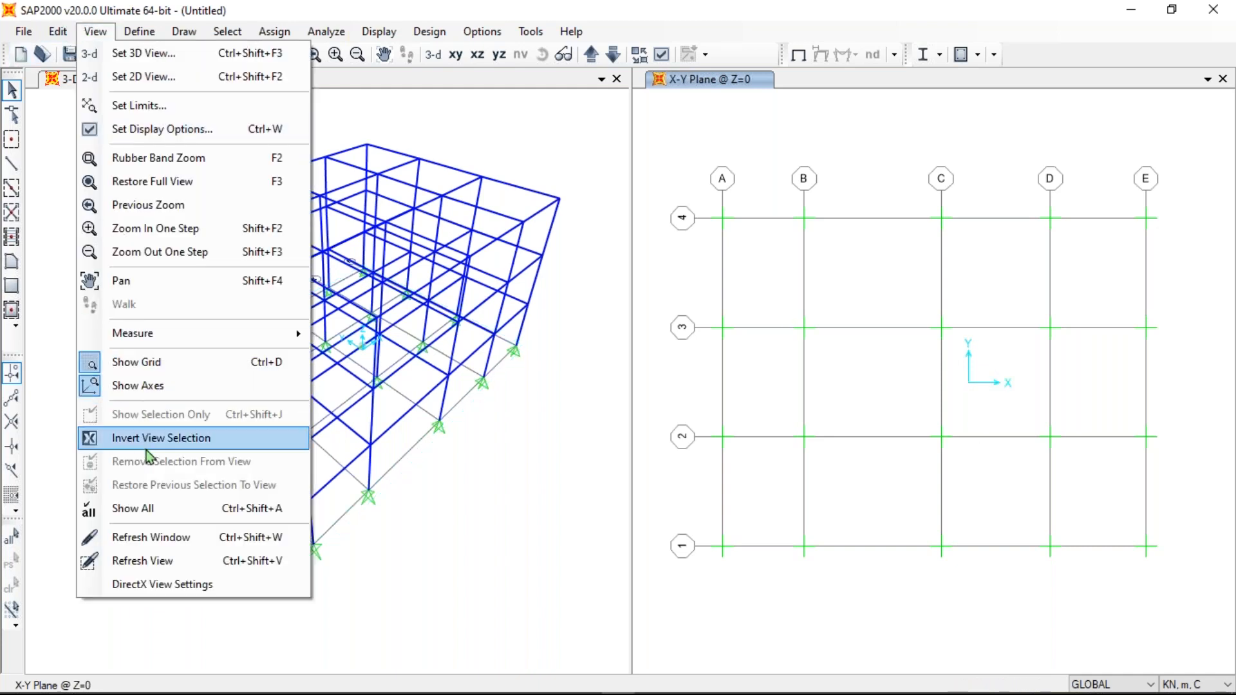
mouse_move(129, 34)
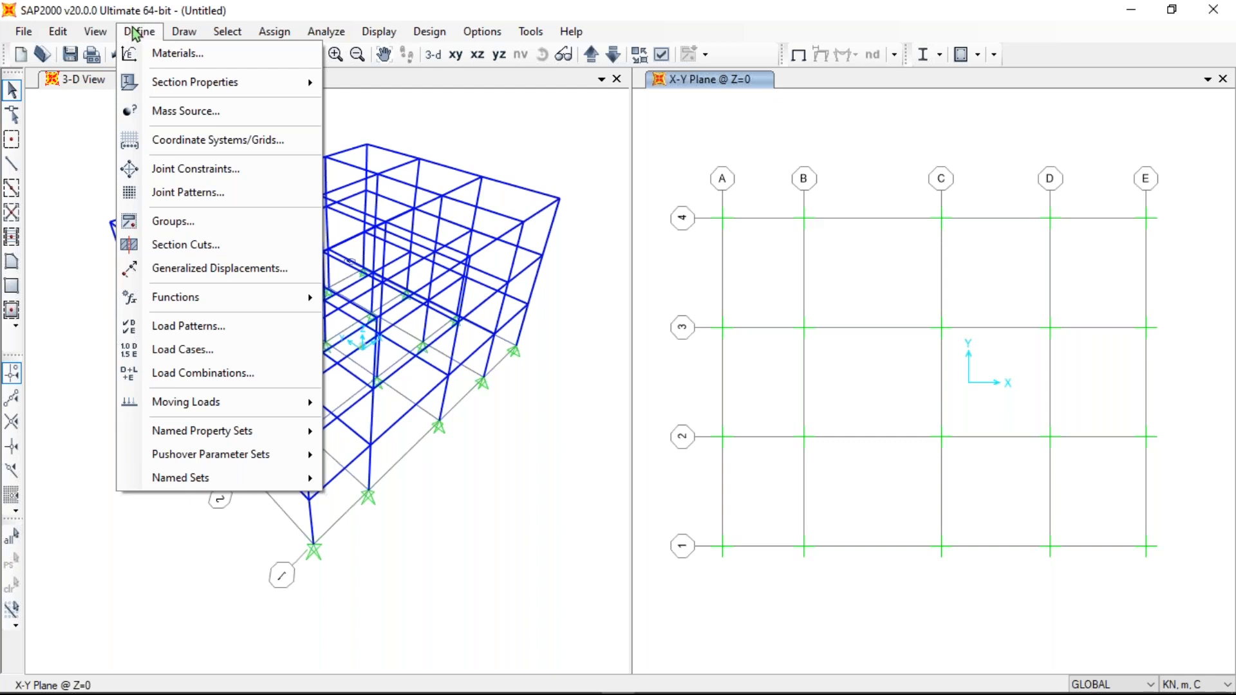
- Add an India-region Fe345 steel material and display its property data (E 2.1E+08, Fy 345000)
click(185, 59)
click(706, 275)
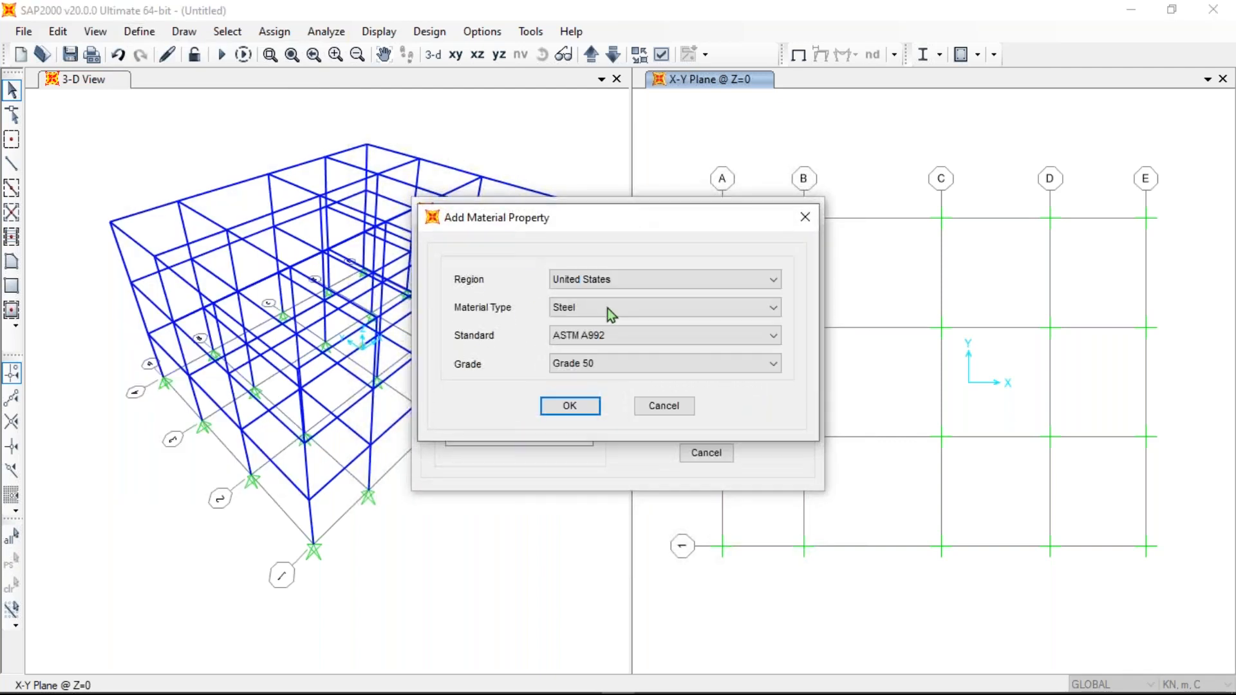
click(617, 278)
click(579, 322)
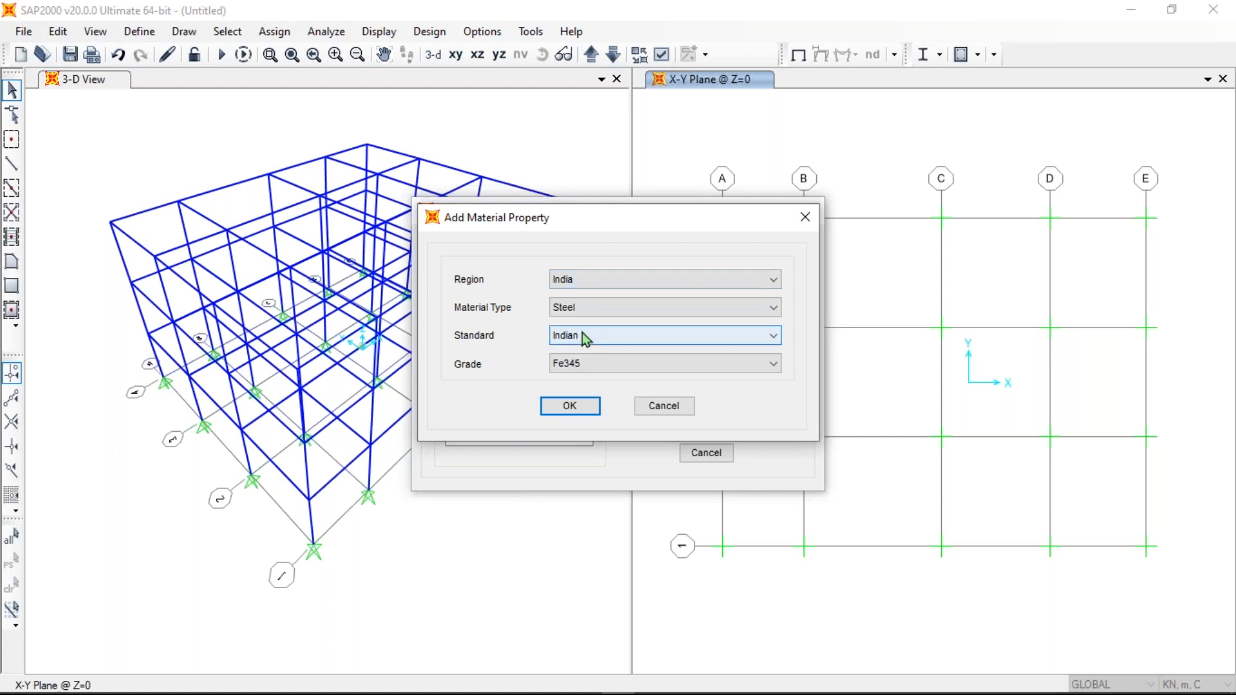
click(570, 408)
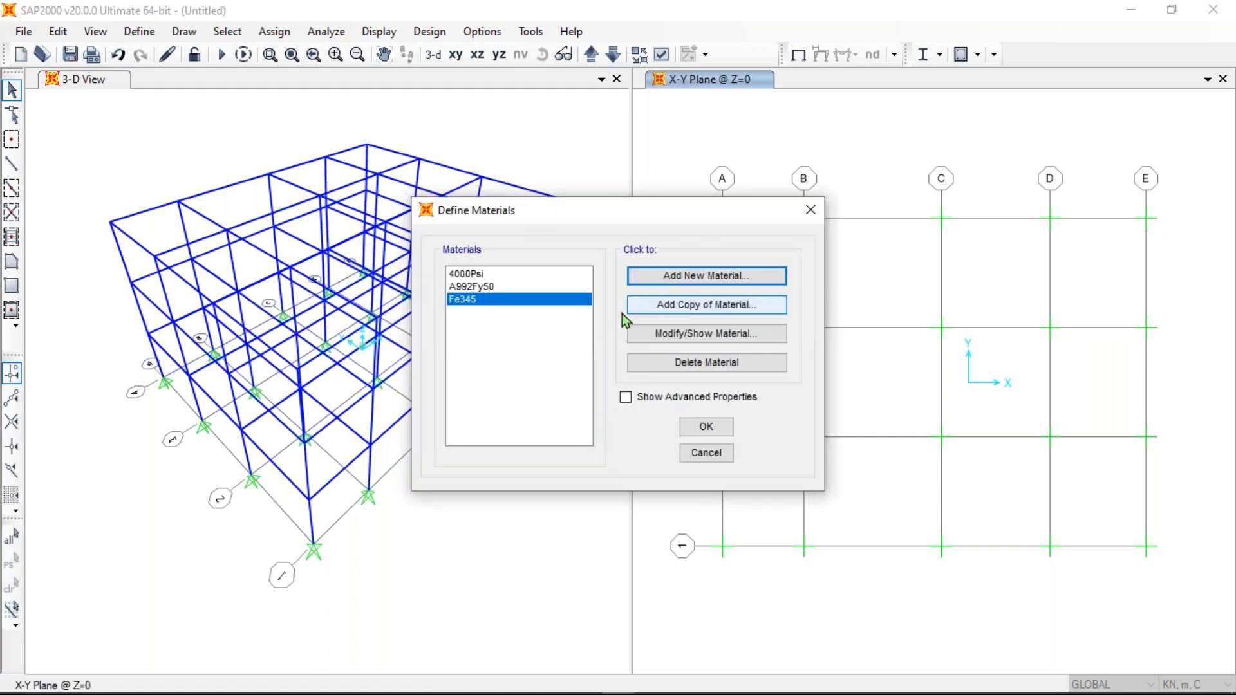
click(674, 334)
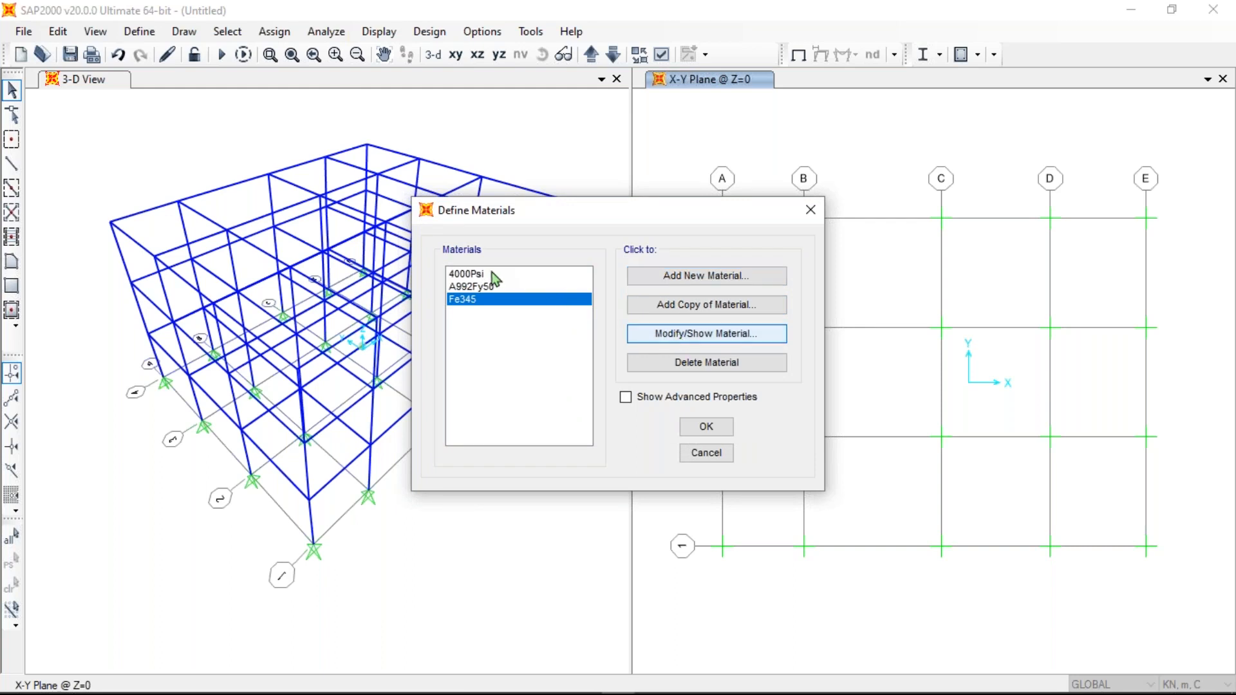
drag(597, 69, 643, 59)
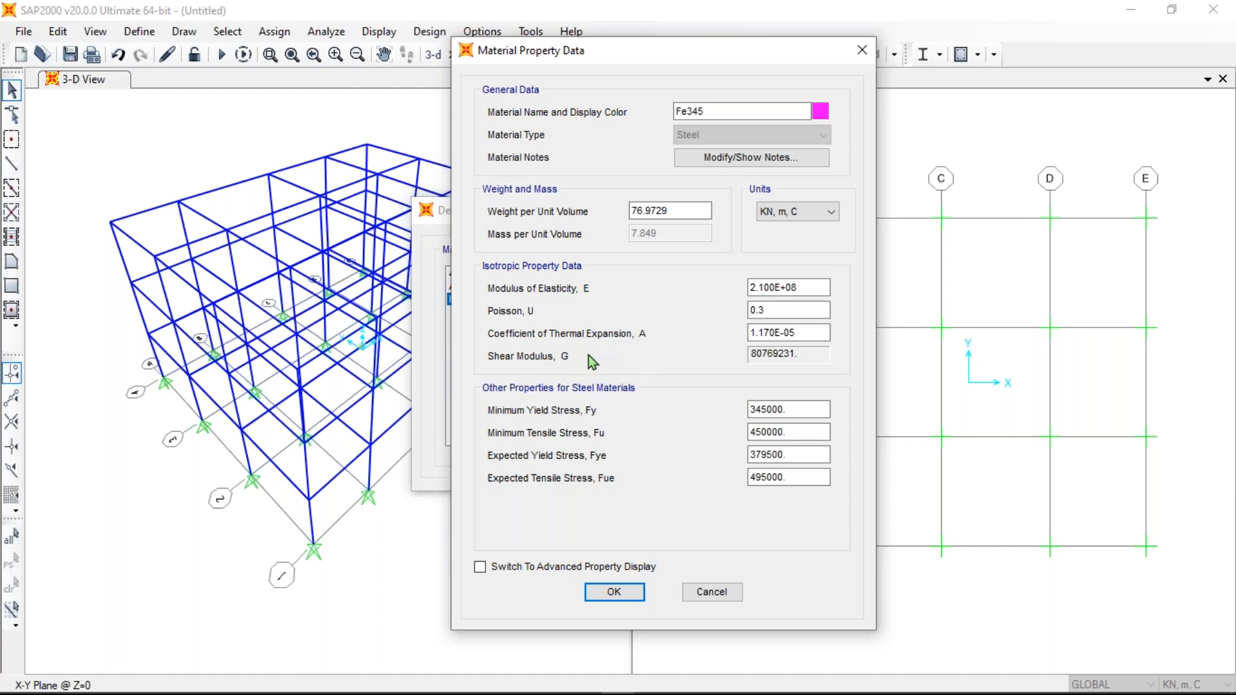
- Switch Fe345 to advanced property display, keep Isotropic symmetry, and view its full properties
drag(664, 58, 686, 74)
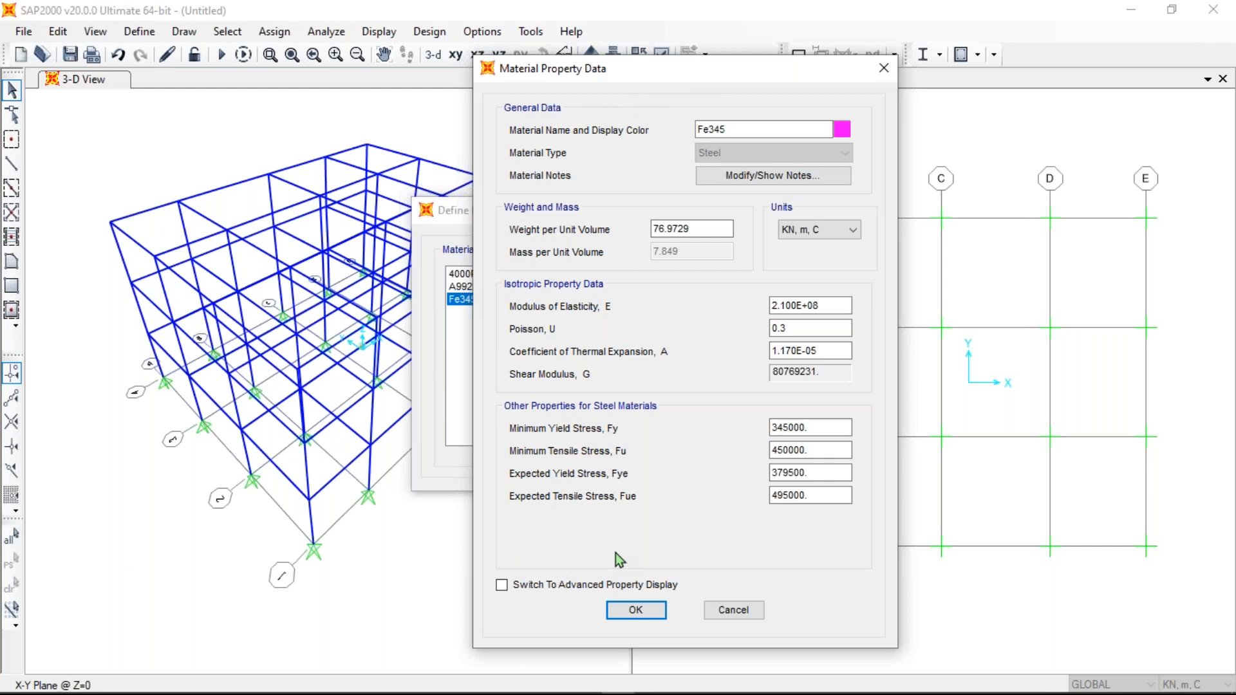
click(502, 585)
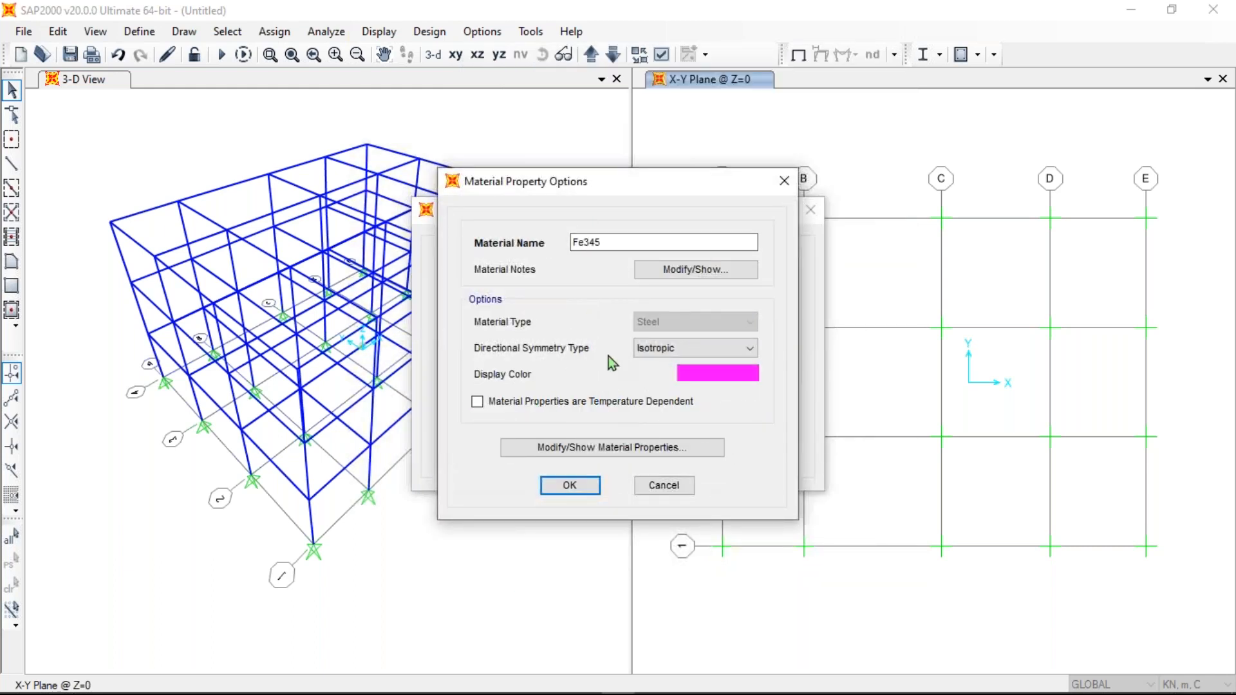
click(677, 348)
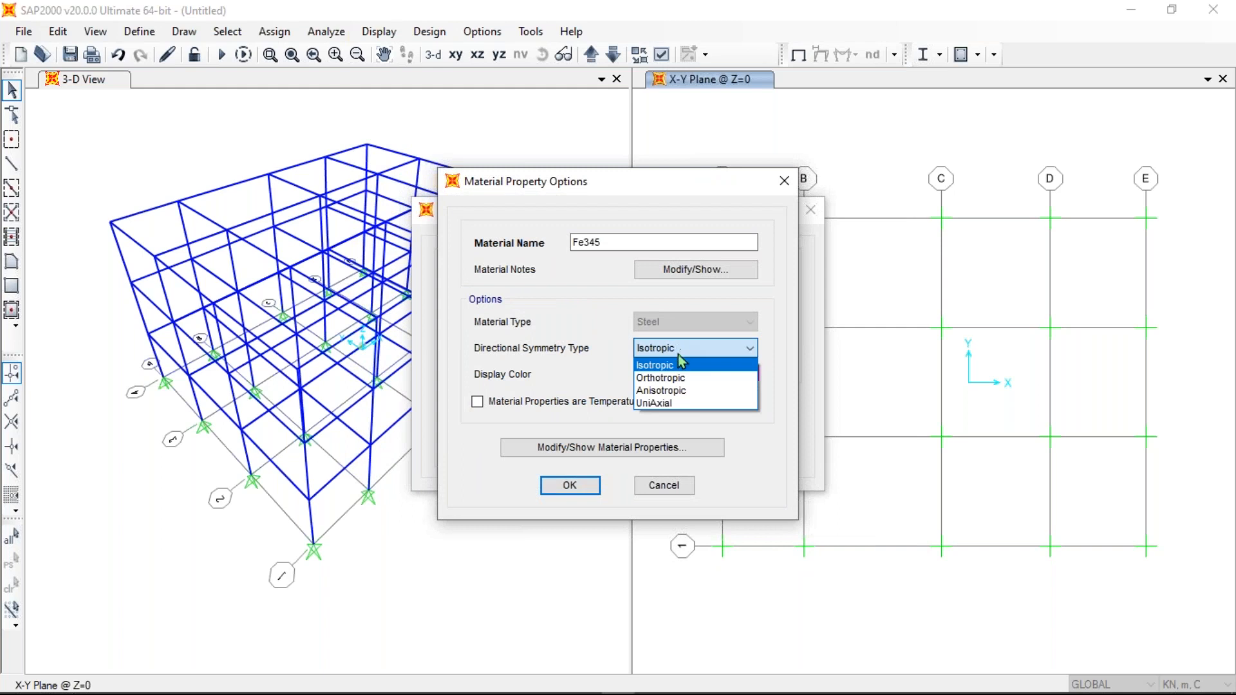
click(679, 356)
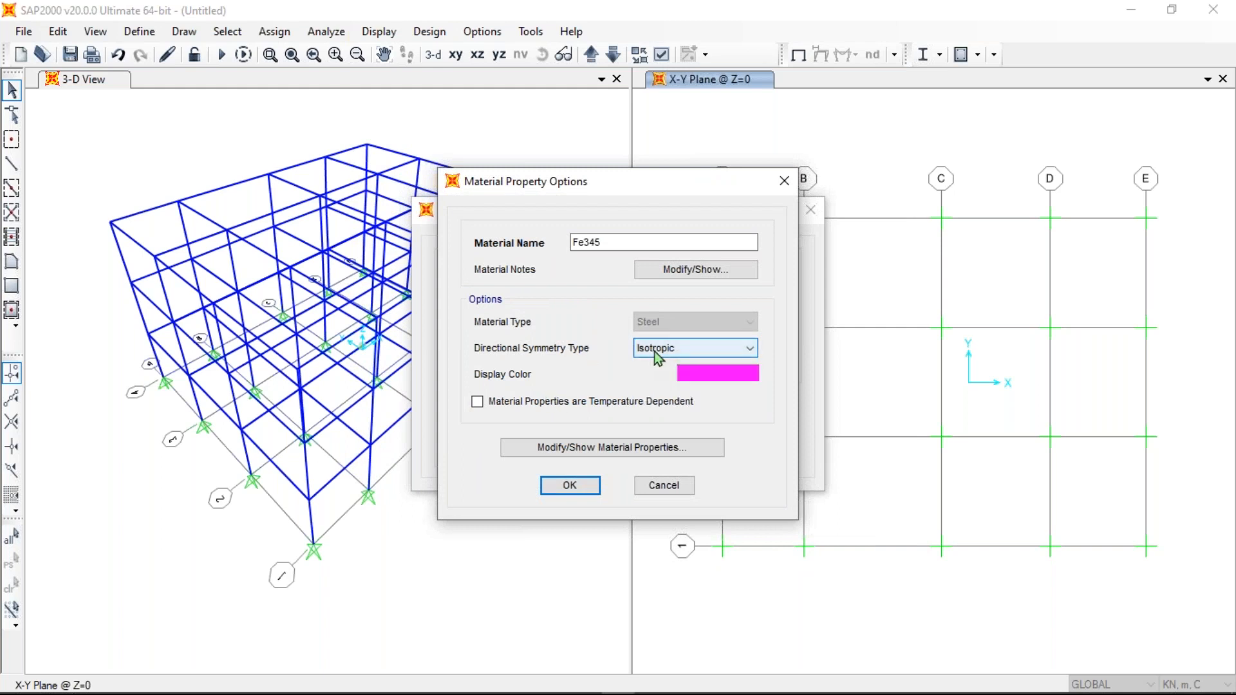
click(581, 449)
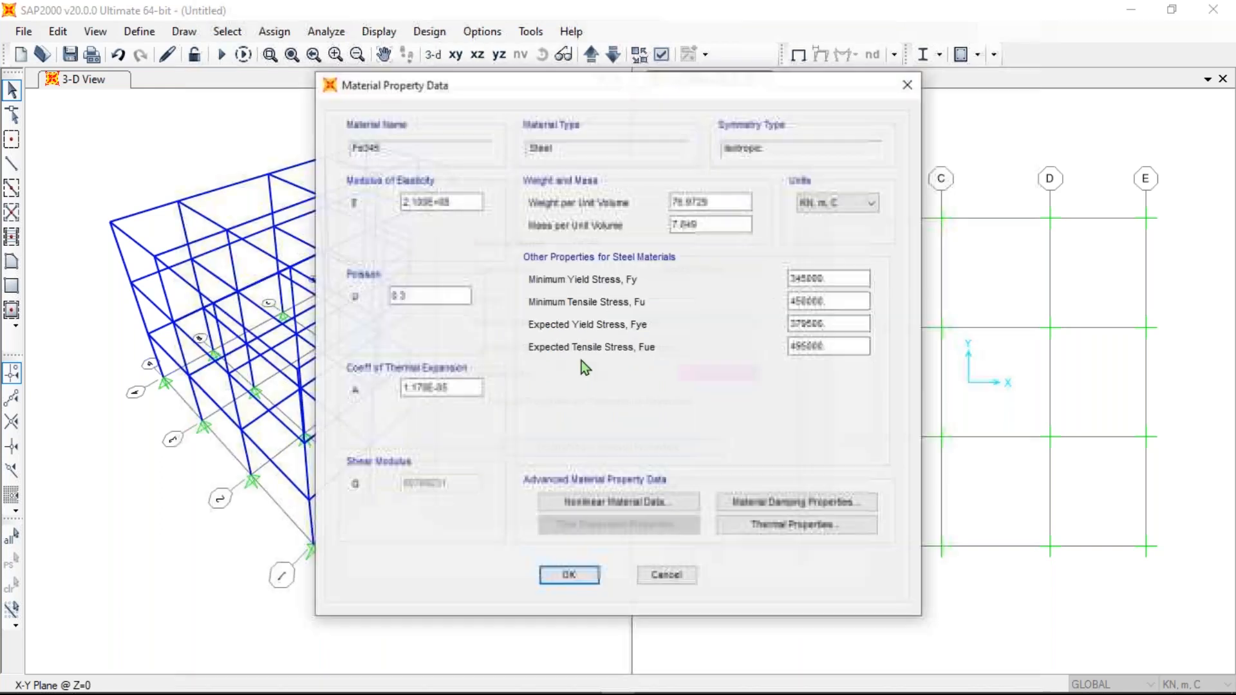
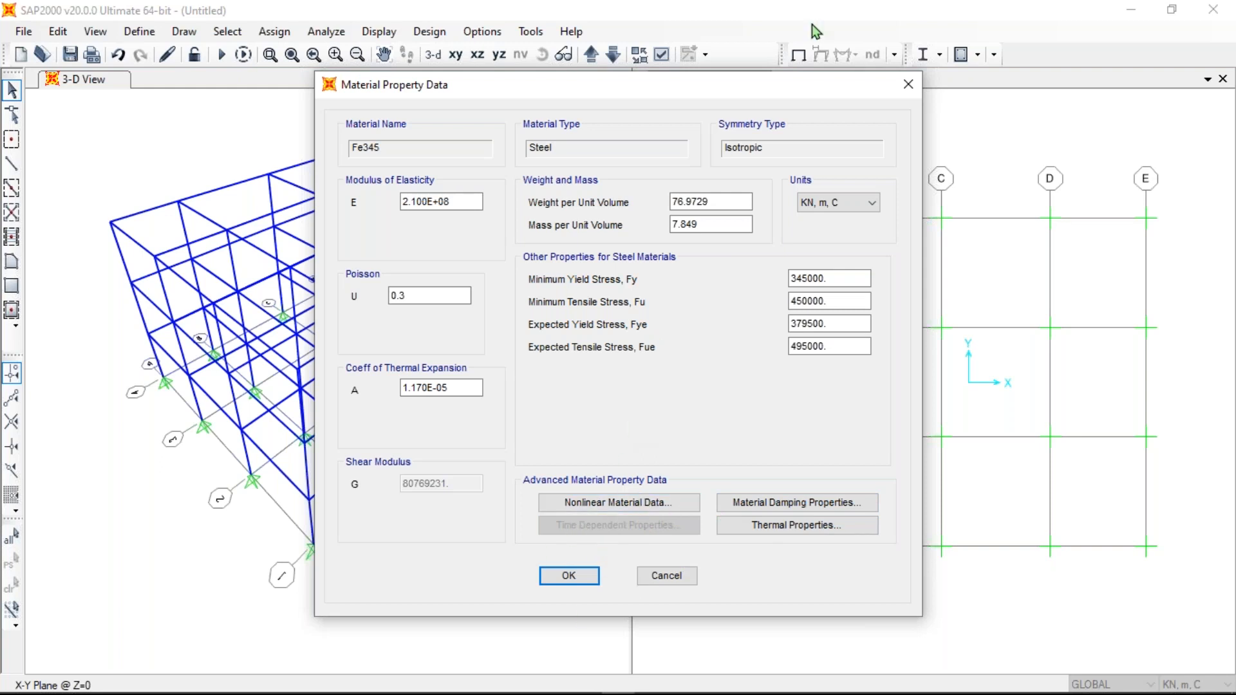
- Close the Fe345 Material Property Data, Material Property Options and Define Materials dialogs
click(908, 86)
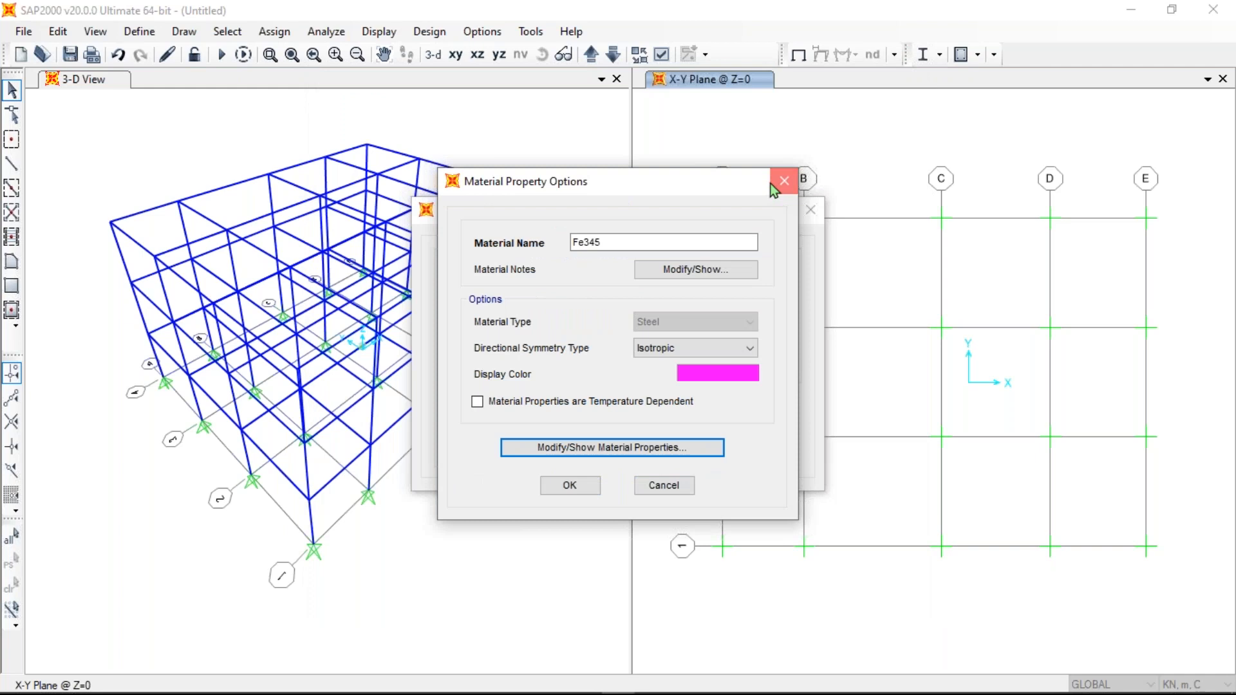
click(794, 182)
click(808, 212)
- Start adding a new frame section property under Define > Section Properties > Frame Sections
click(139, 31)
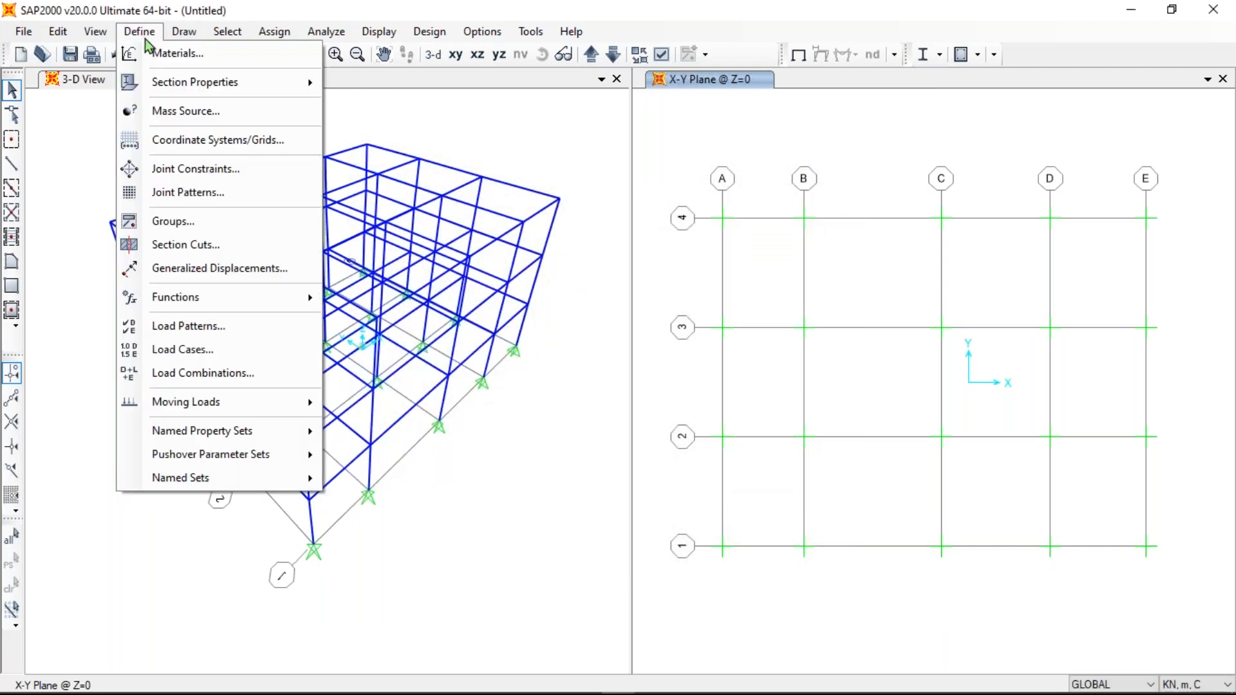
mouse_move(175, 84)
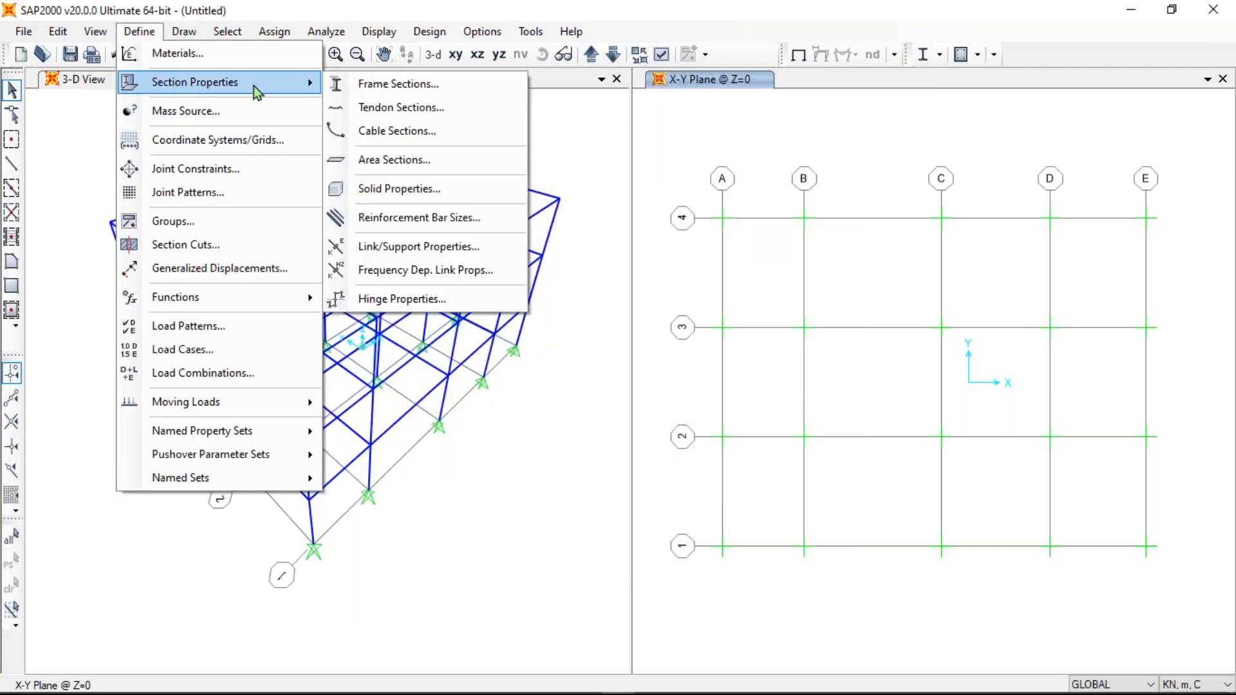
click(379, 93)
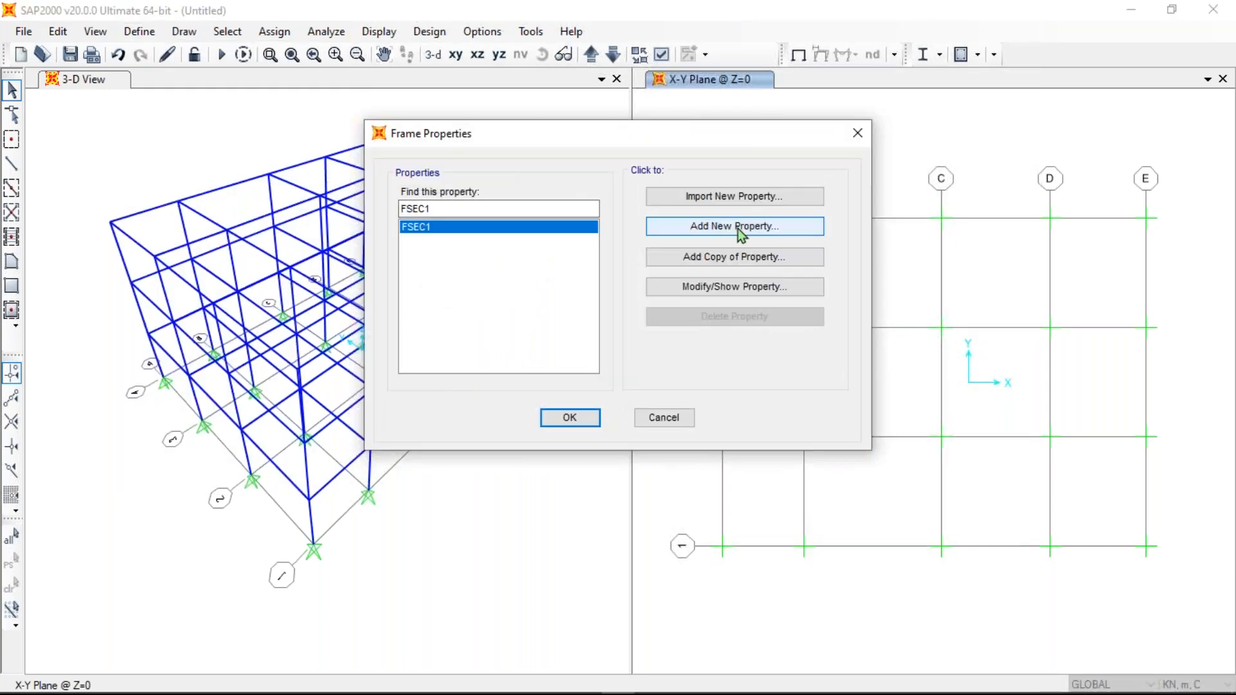
click(739, 231)
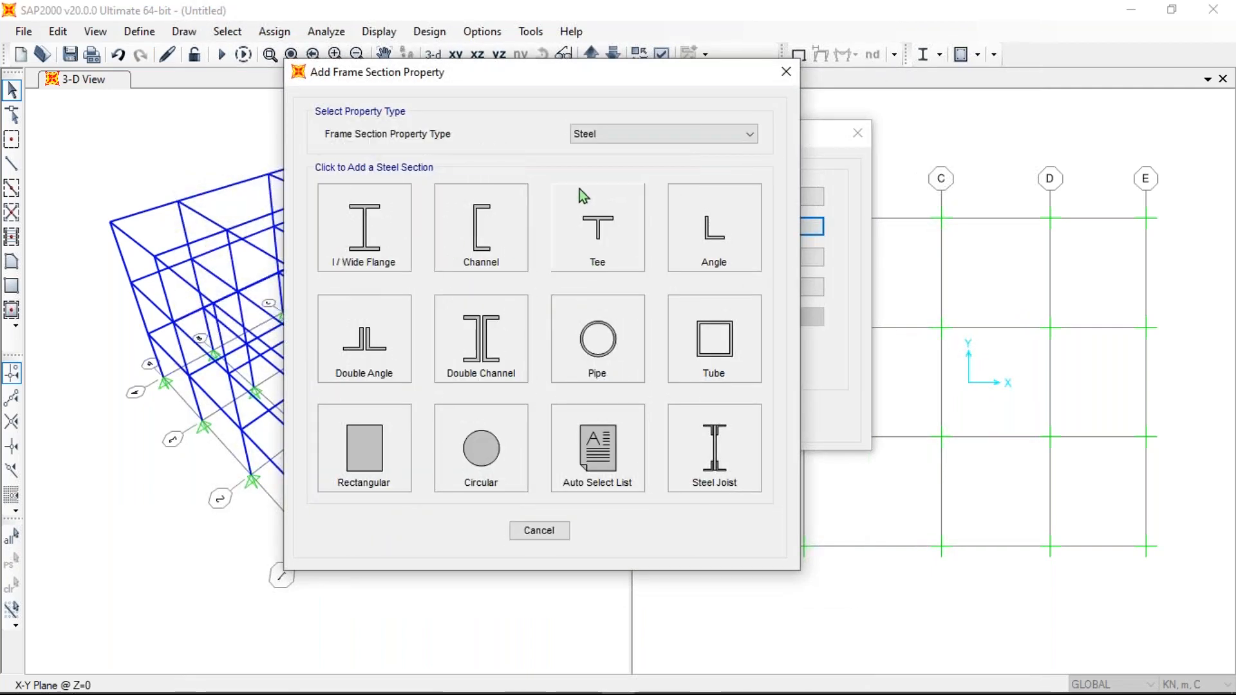
- Compare the Concrete, Other and Steel section types, leaving the type set to Other
click(642, 137)
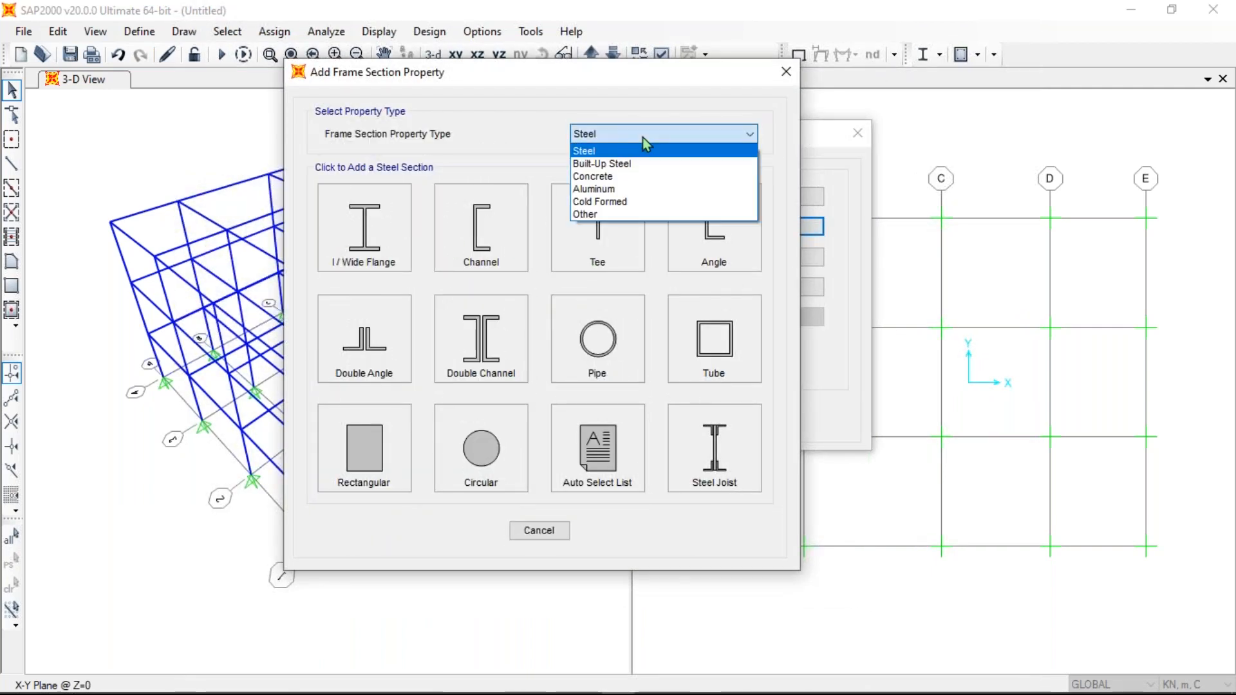
click(625, 176)
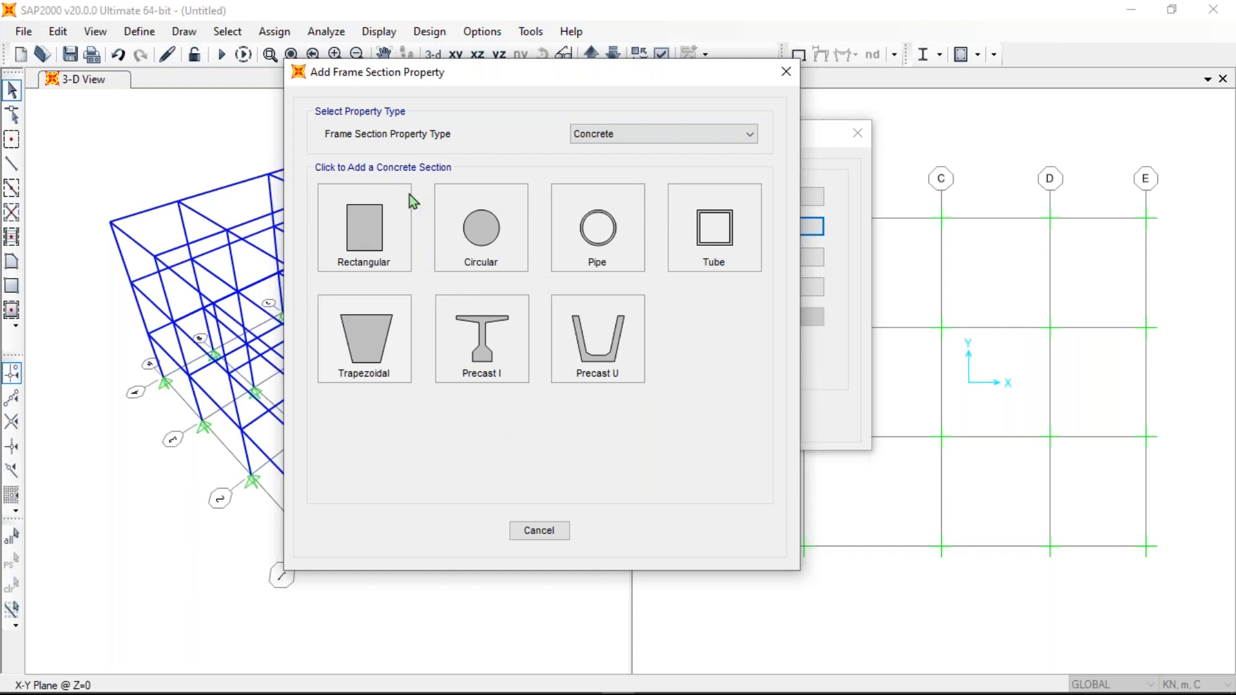
click(625, 137)
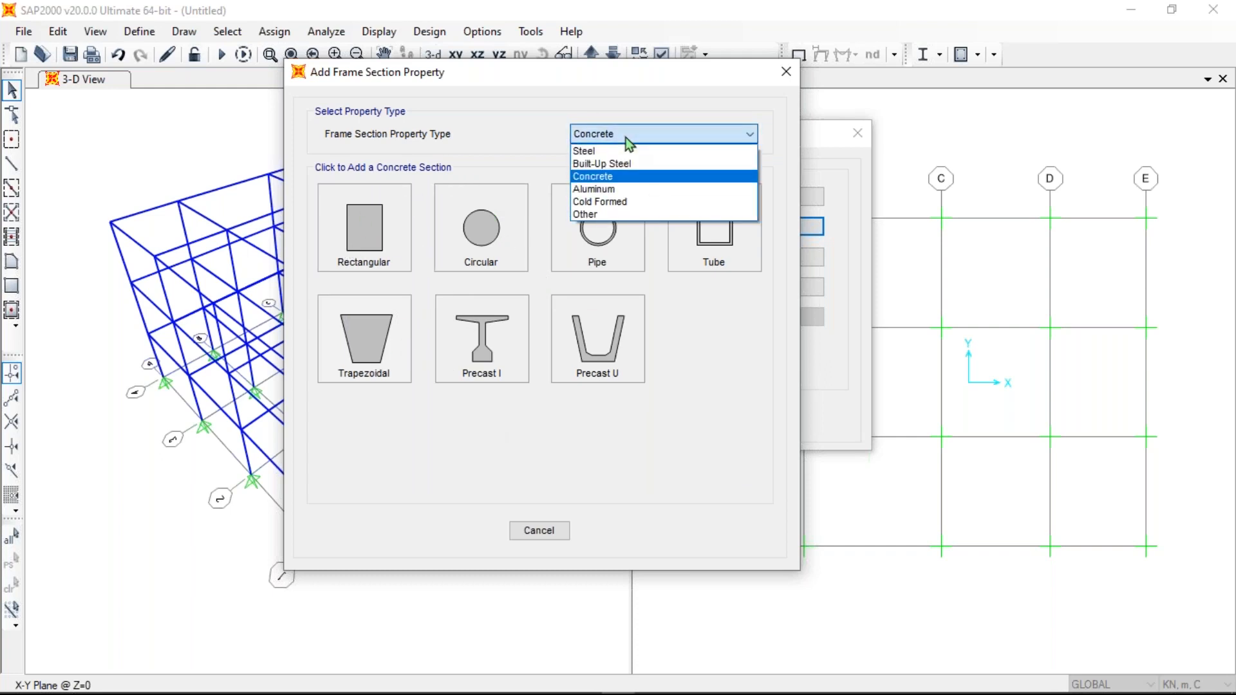
click(599, 215)
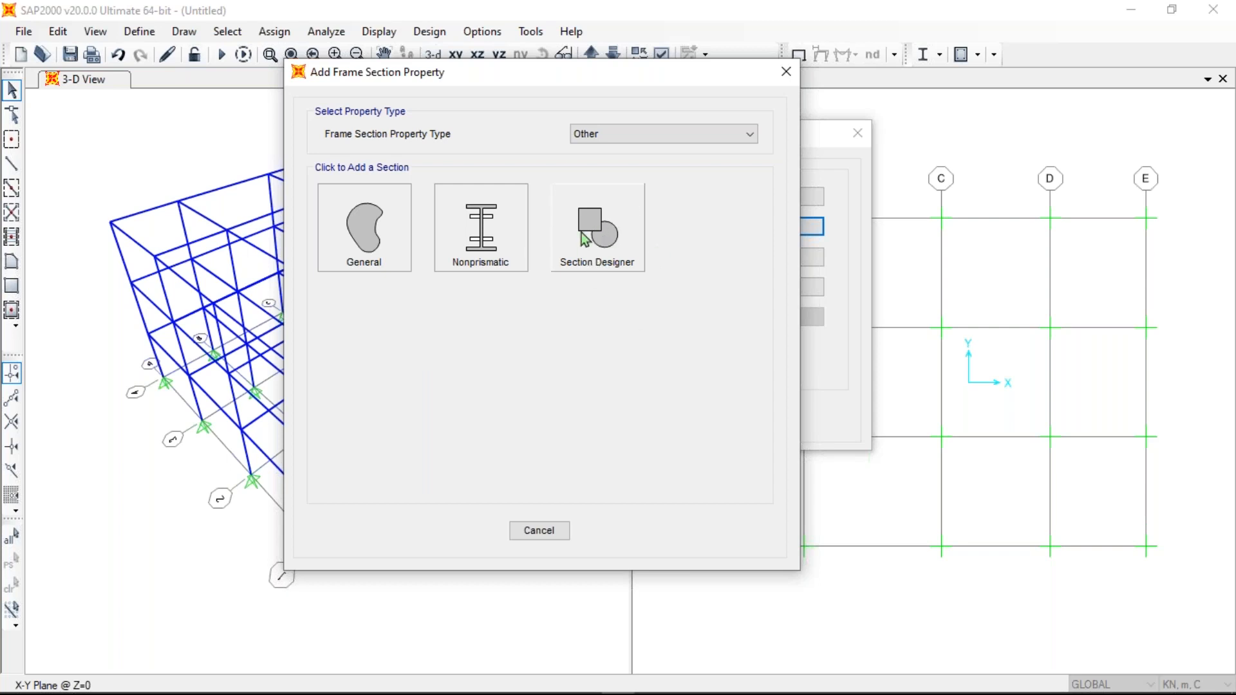
click(639, 134)
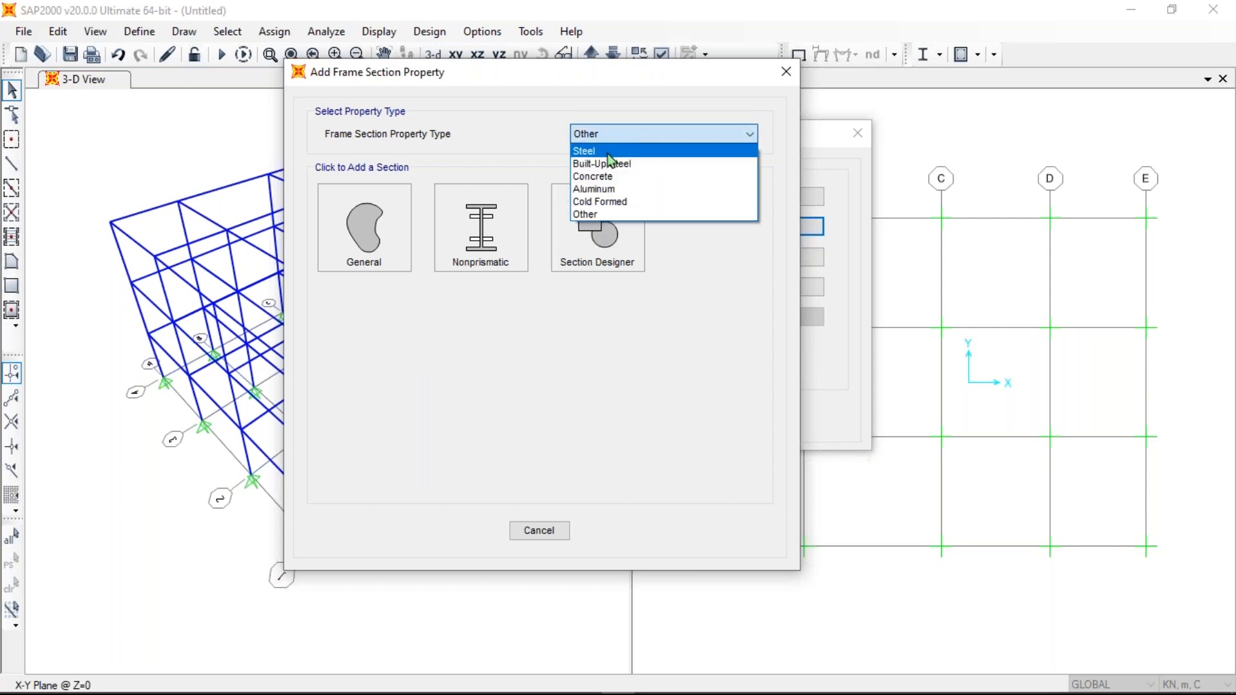
click(611, 152)
click(644, 137)
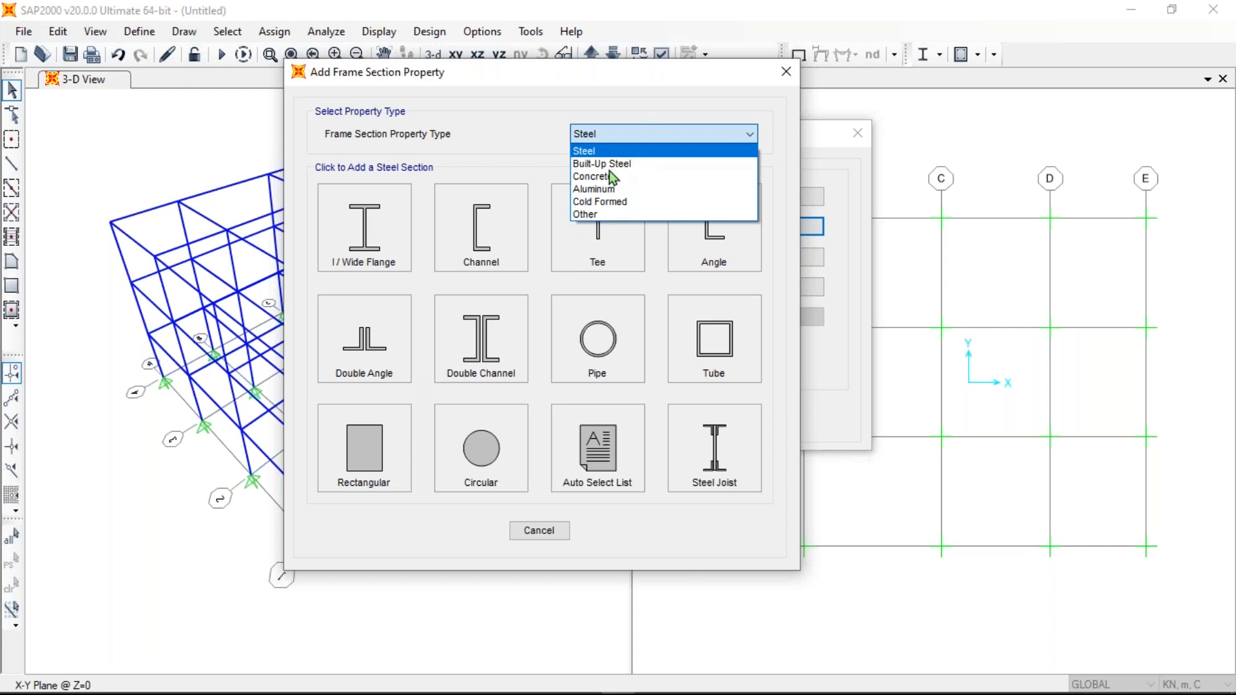
click(609, 173)
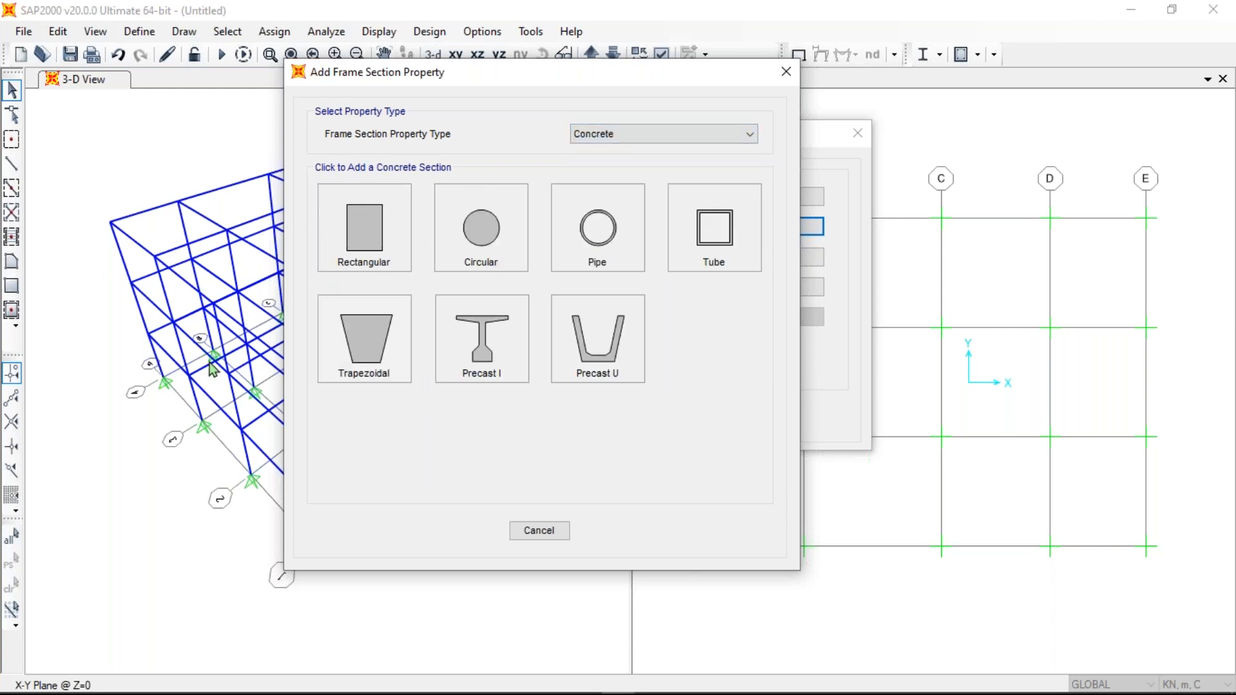
click(659, 137)
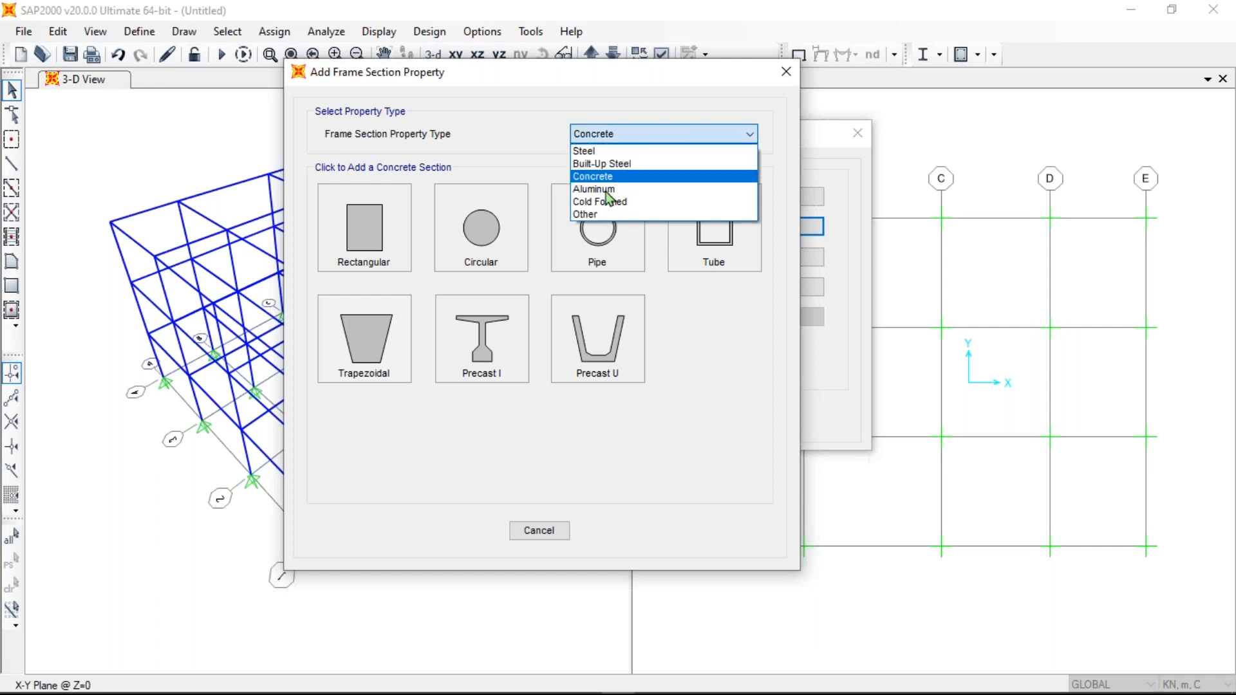
click(599, 217)
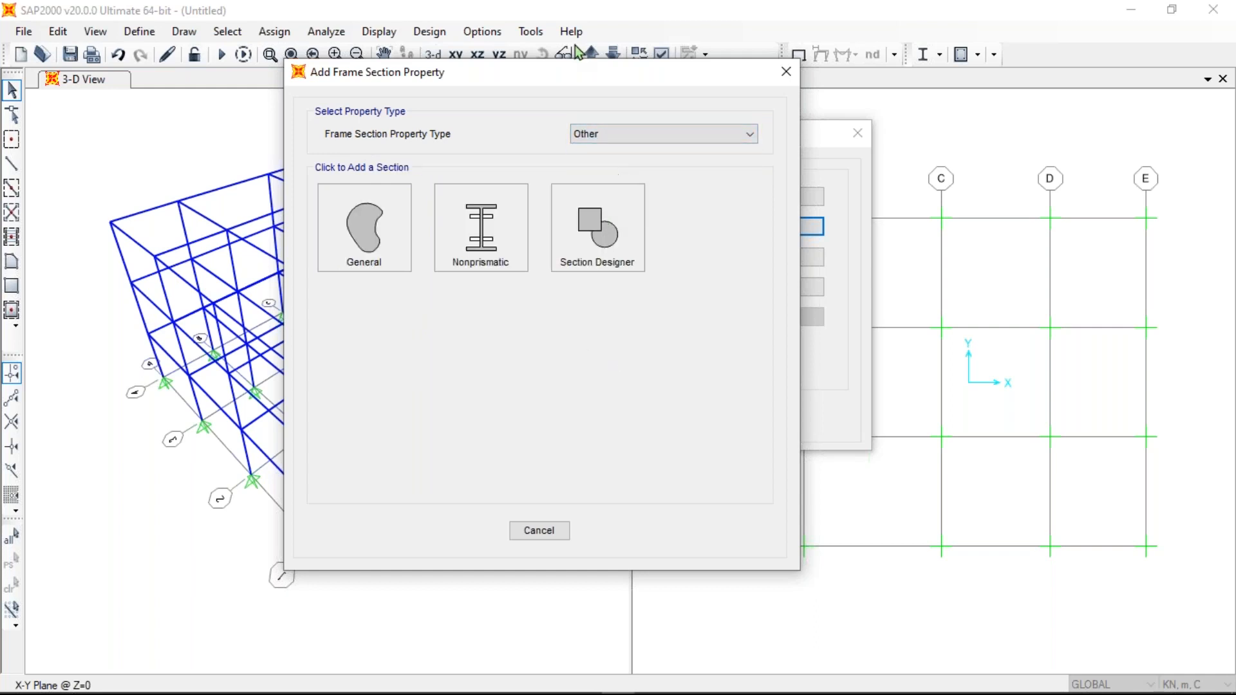
drag(558, 76, 661, 78)
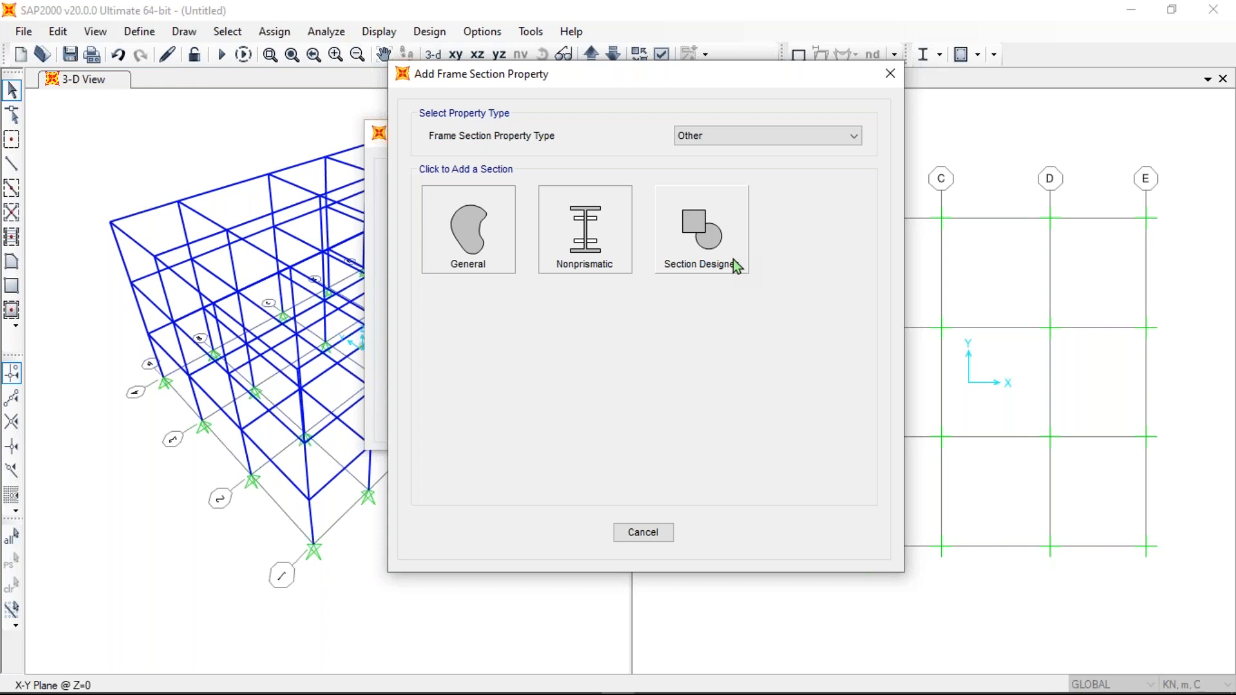
- Launch Section Designer for new section FSEC2 with base material 4000Psi
click(701, 238)
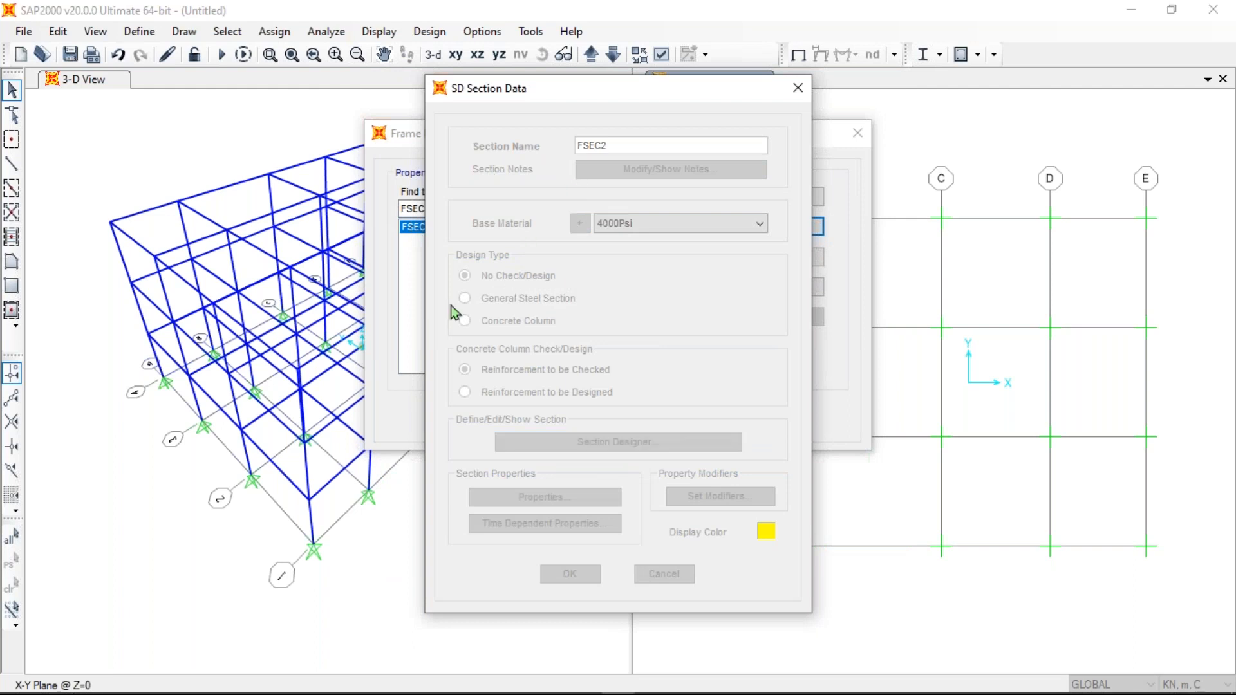
drag(667, 99, 753, 94)
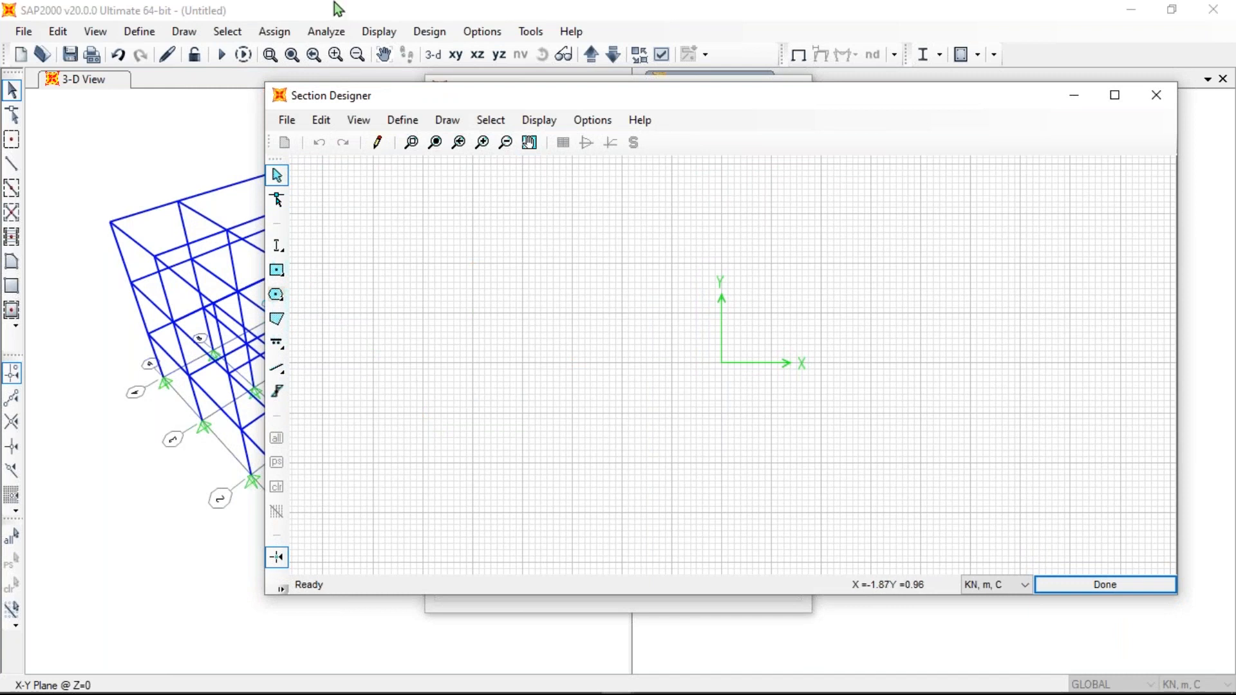
- Draw a rectangle at the origin and set its height to 0.23
click(279, 276)
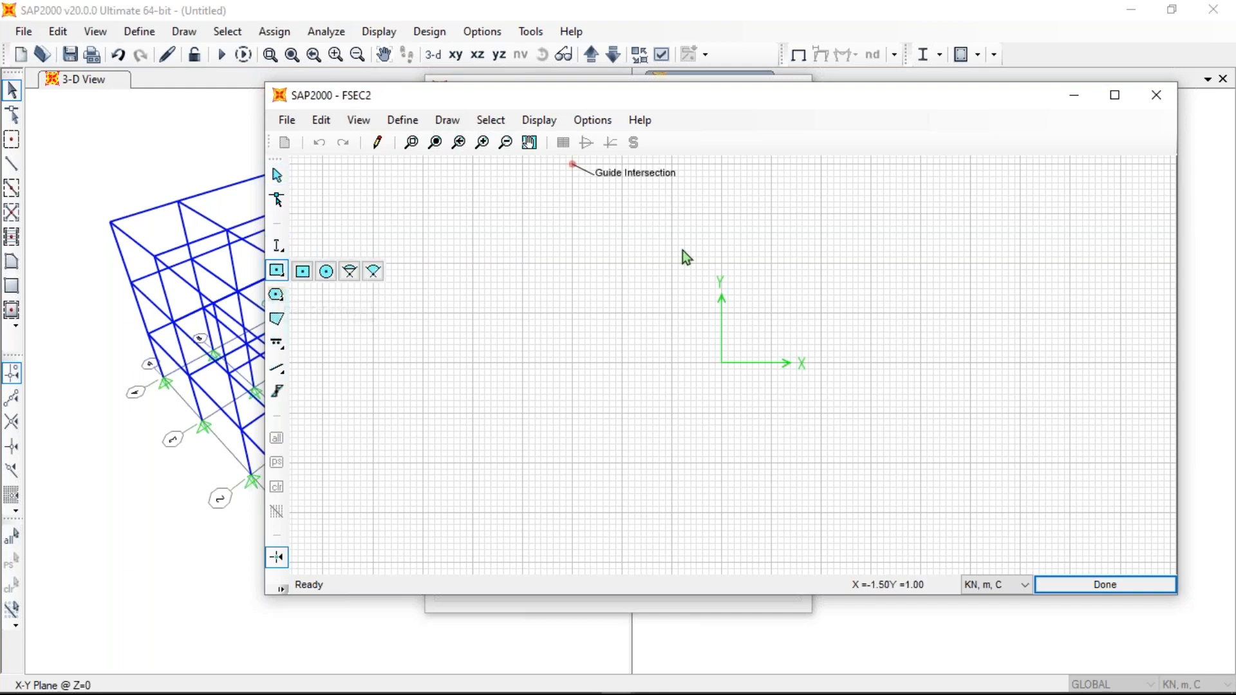
click(296, 276)
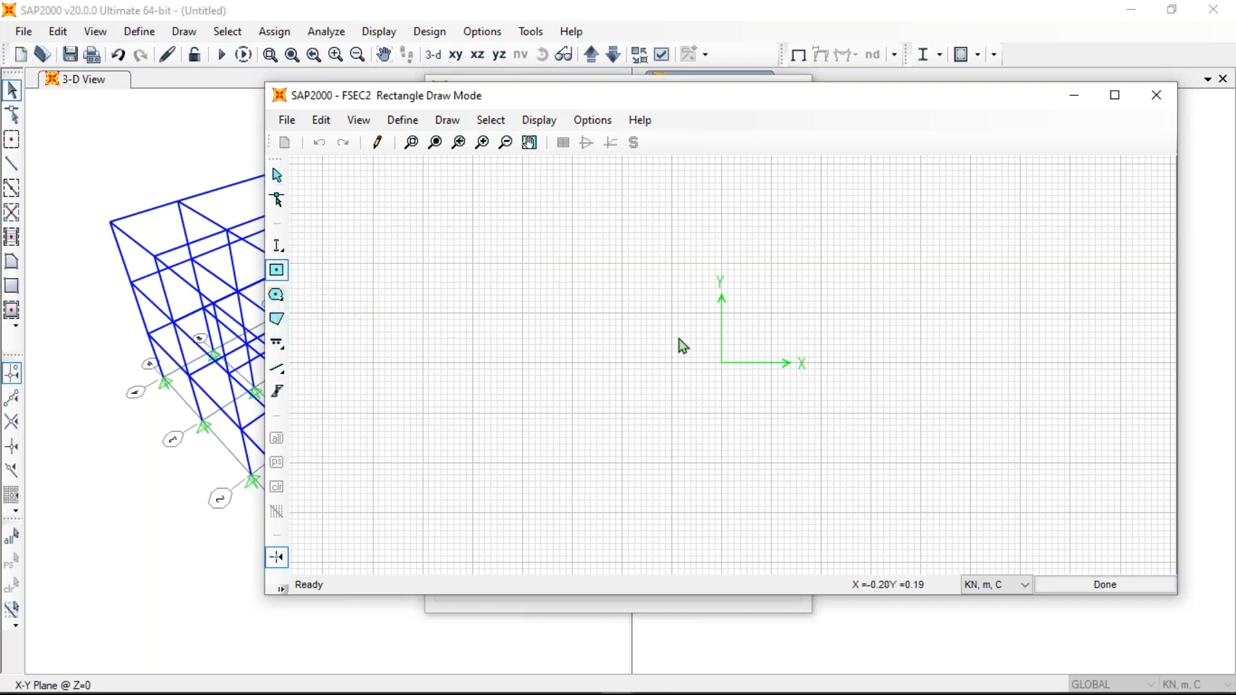
click(721, 362)
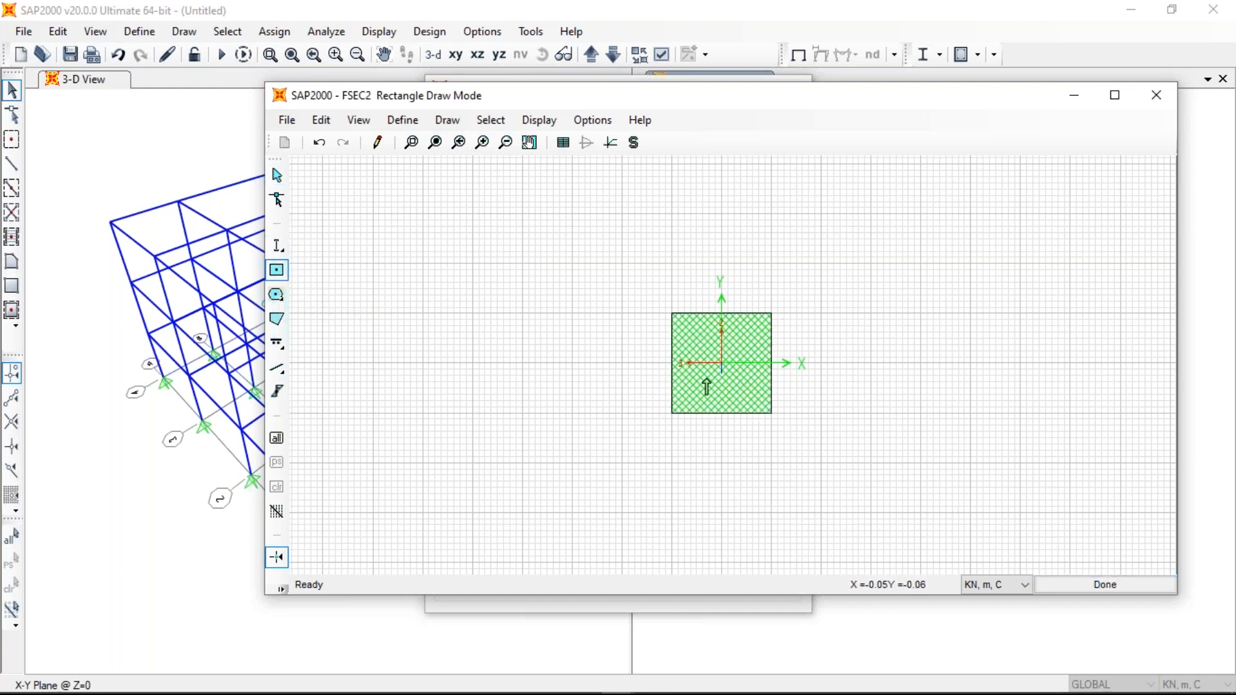
right_click(697, 359)
click(693, 291)
text(0.23)
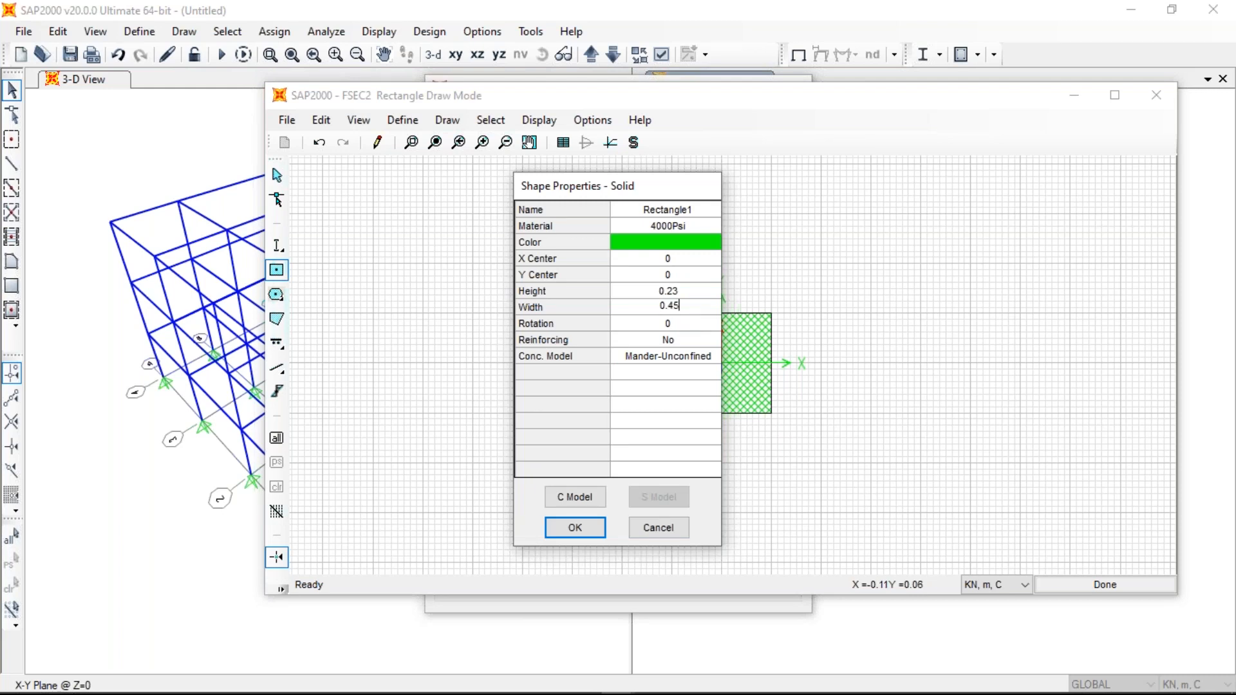
- Give the rectangle the Mander-Confined(R) concrete model
click(717, 357)
click(717, 358)
click(698, 387)
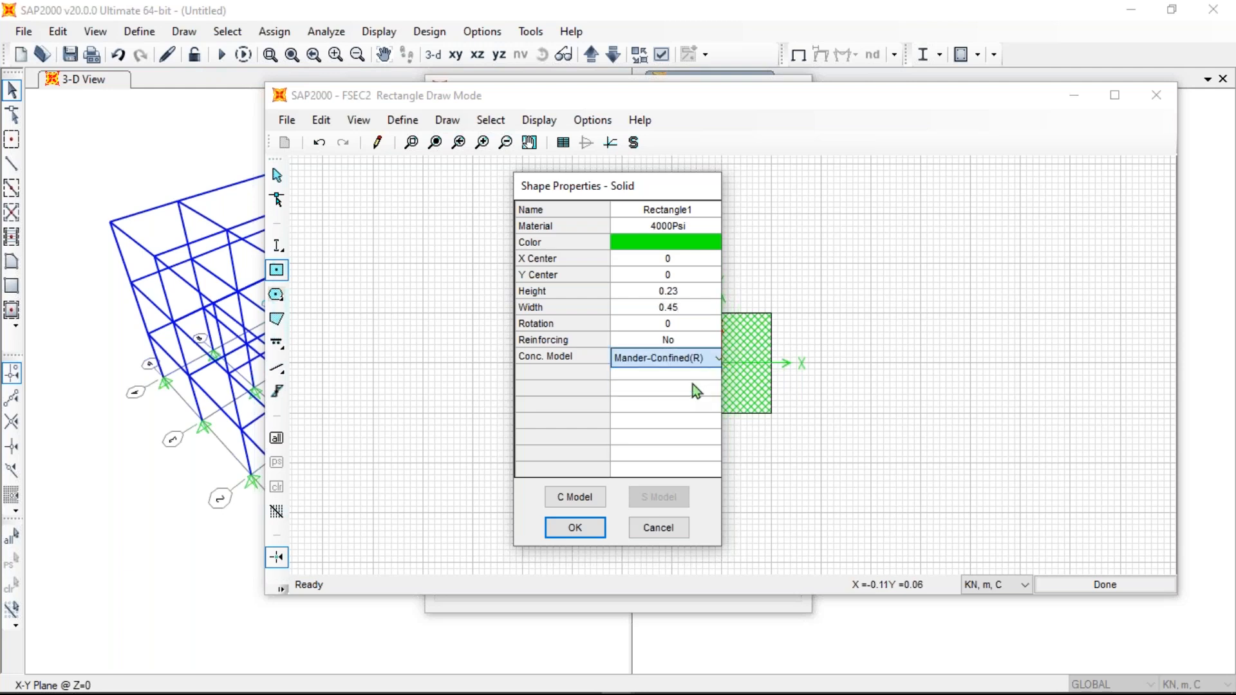
click(712, 340)
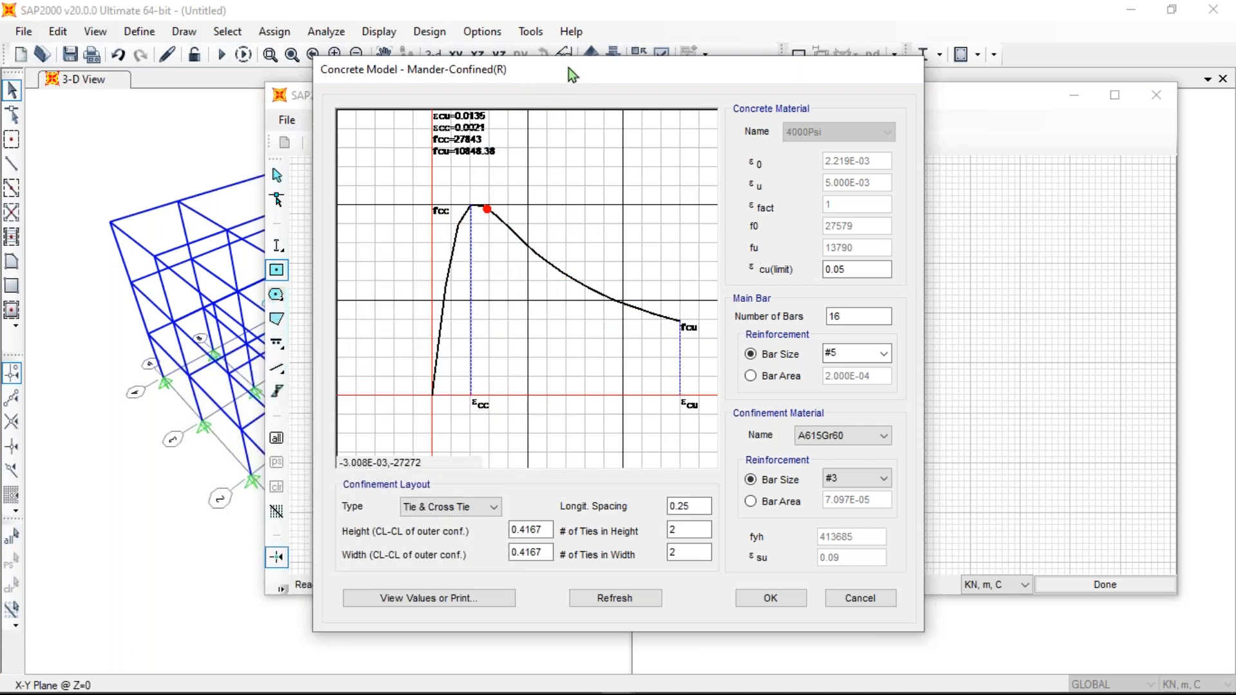
- Use 12d confinement bars in the Mander-Confined(R) concrete model
drag(569, 67, 536, 67)
click(838, 479)
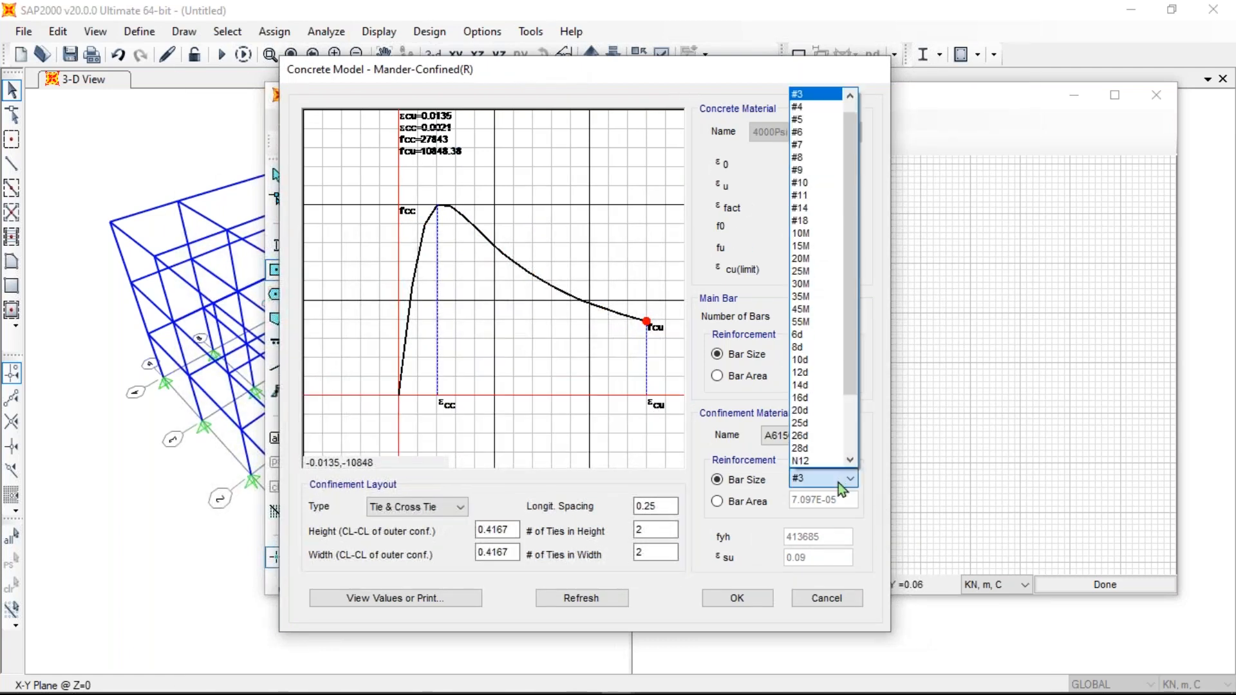
click(800, 372)
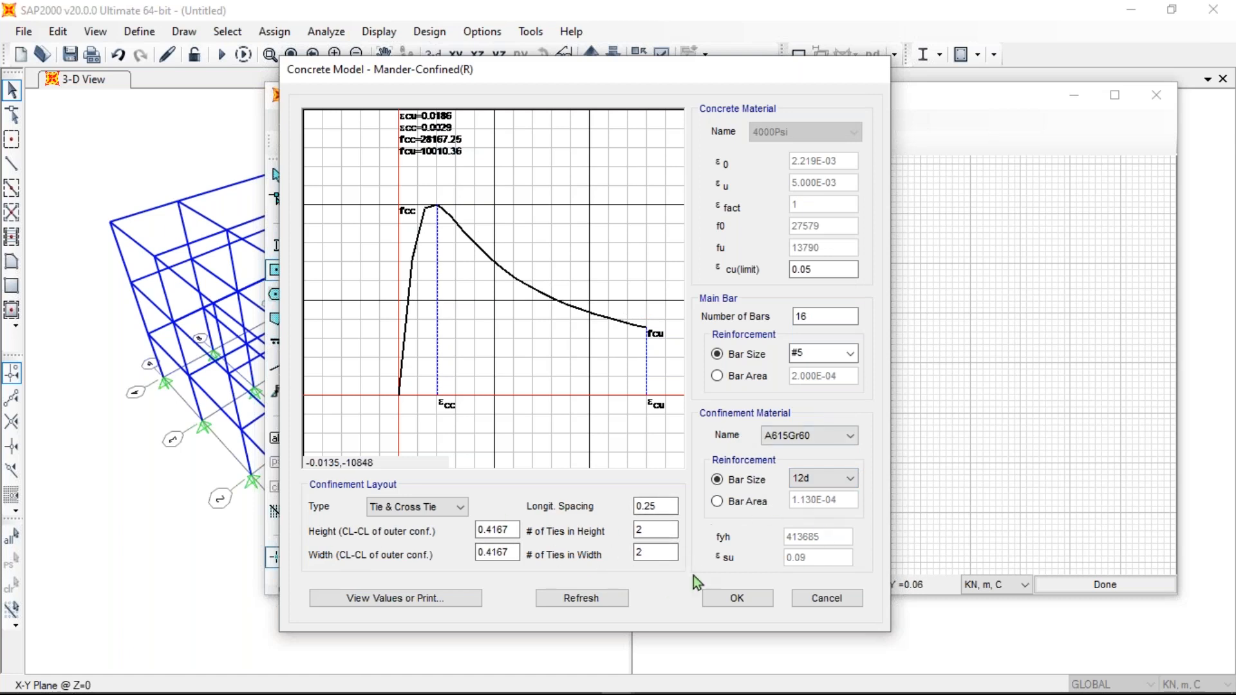
- Accept the confinement settings, turn reinforcing on for the rectangle, and confirm its properties
click(741, 594)
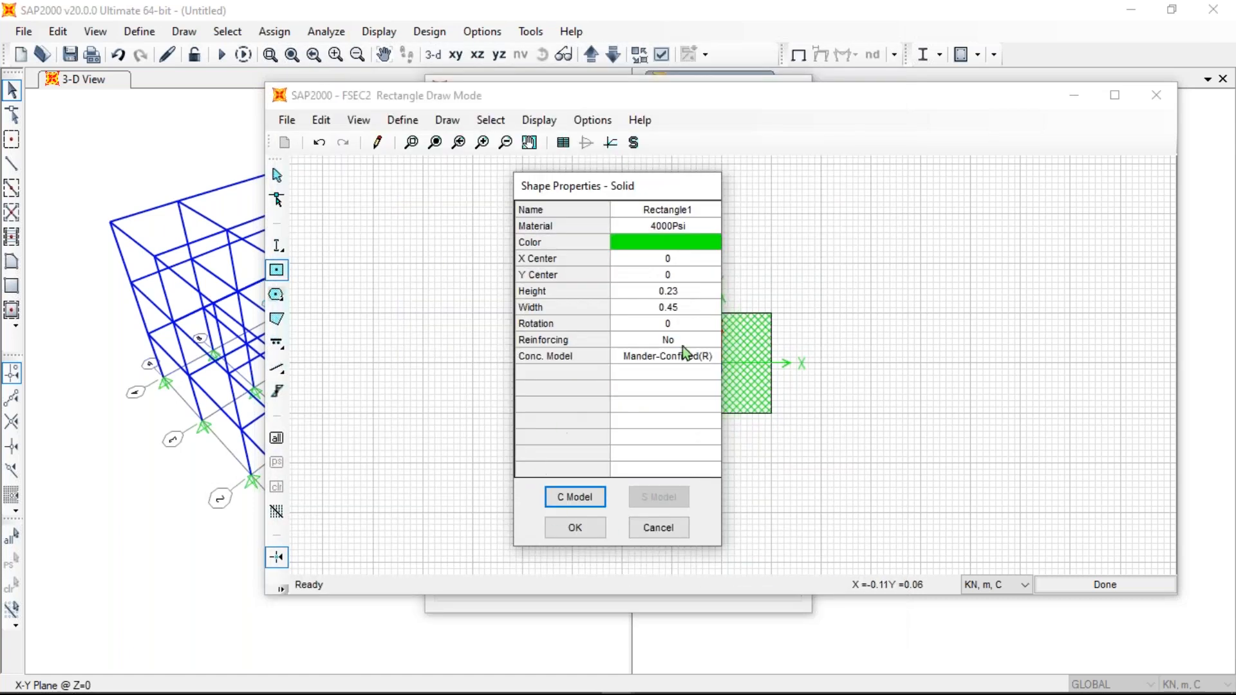
click(708, 341)
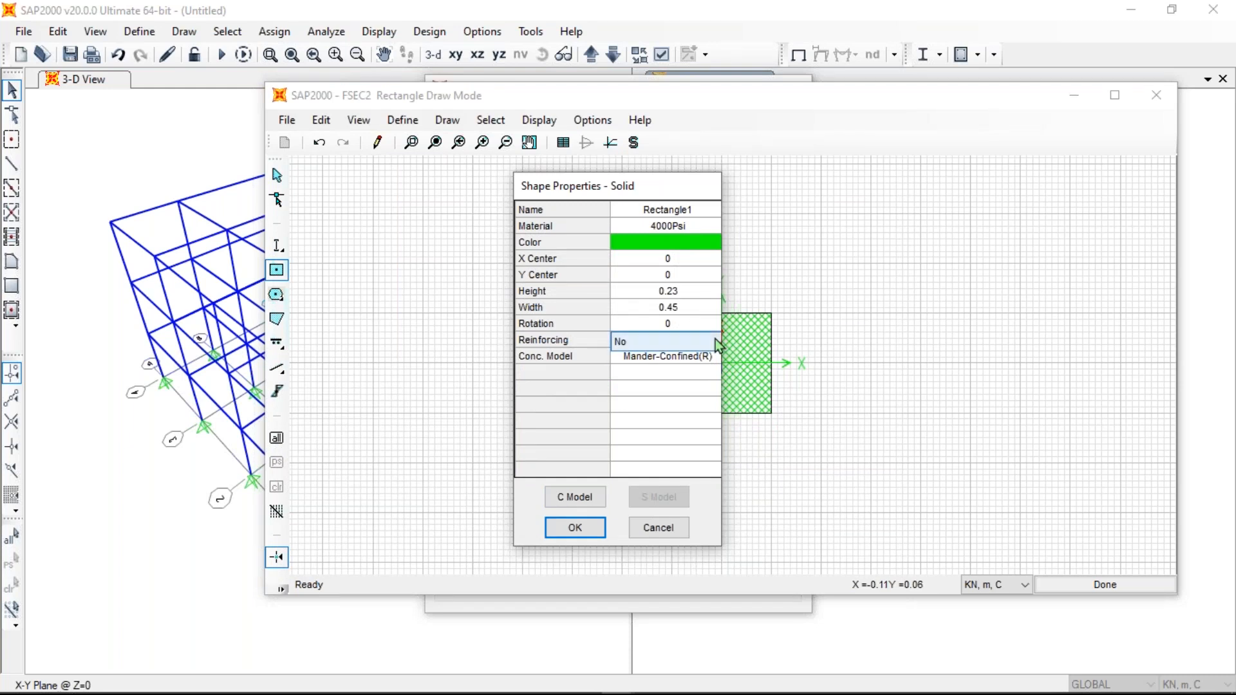
click(702, 342)
click(667, 360)
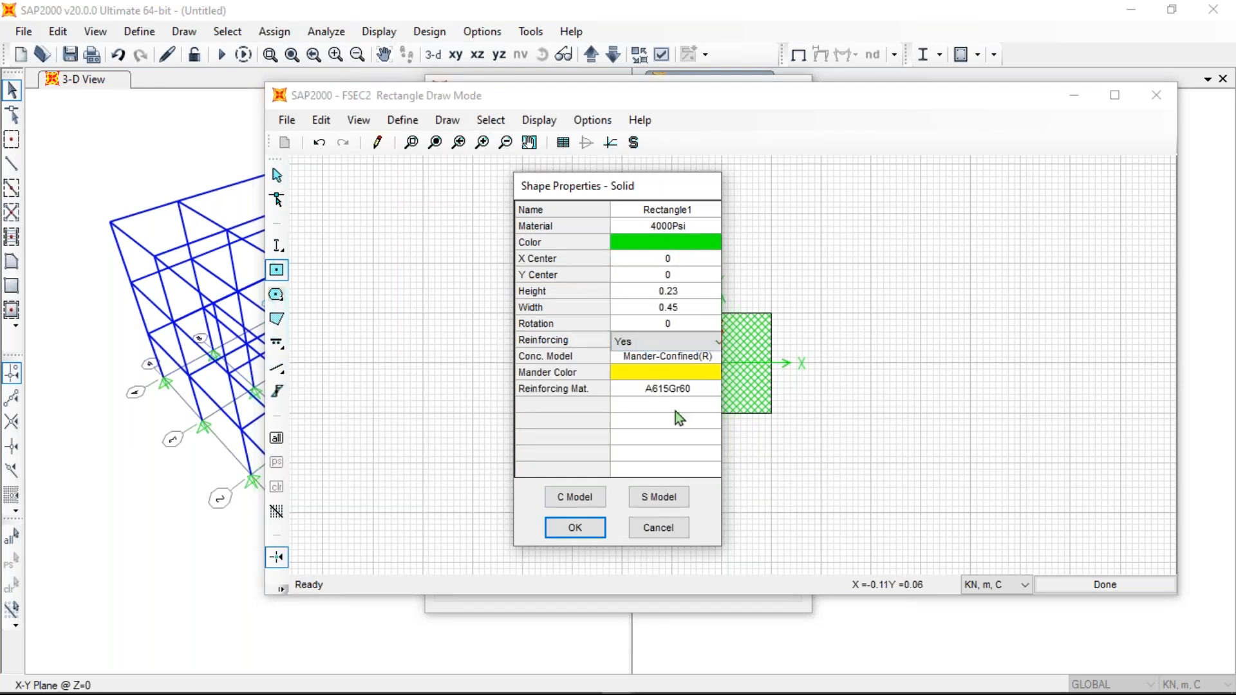
click(582, 527)
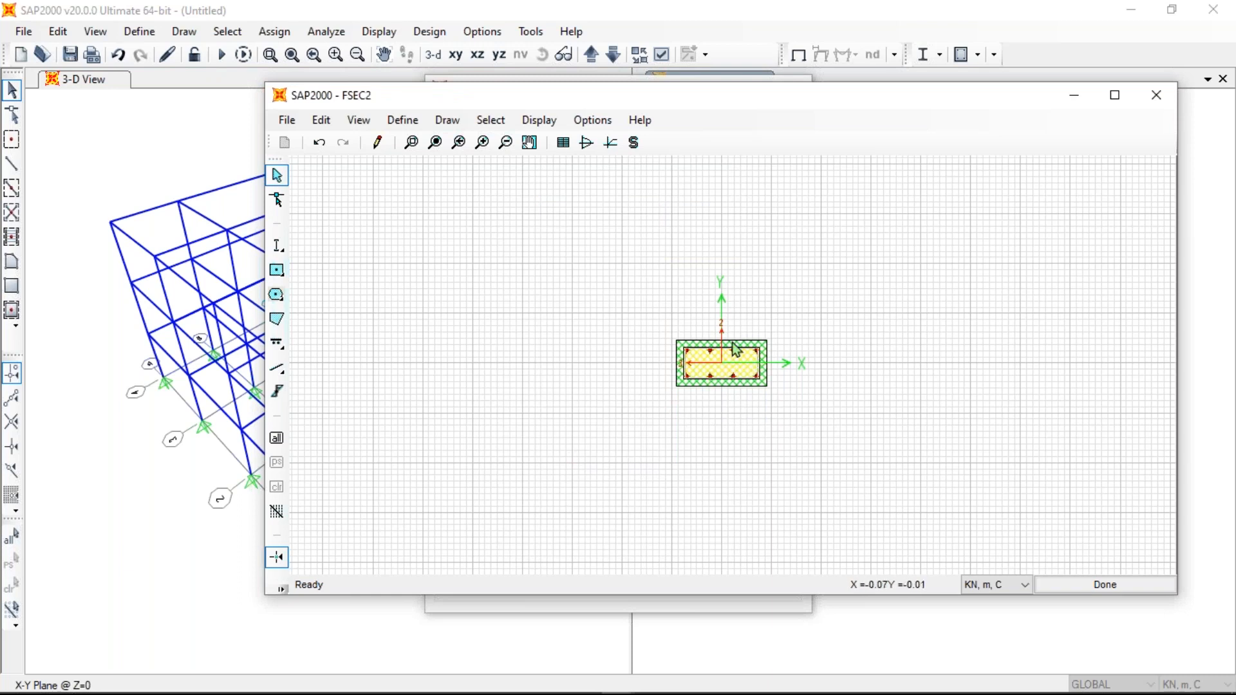
- Zoom in several steps on the FSEC2 cross-section to enlarge its core and eight bars
click(377, 143)
click(482, 143)
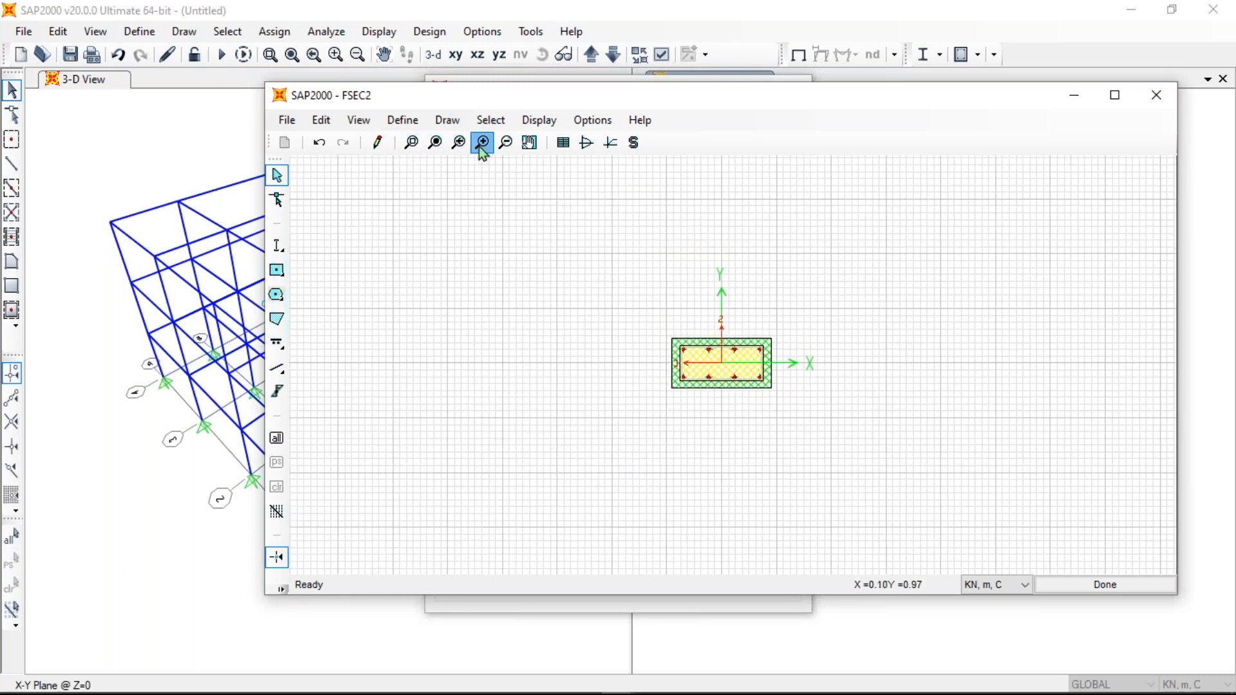
click(482, 143)
click(482, 143)
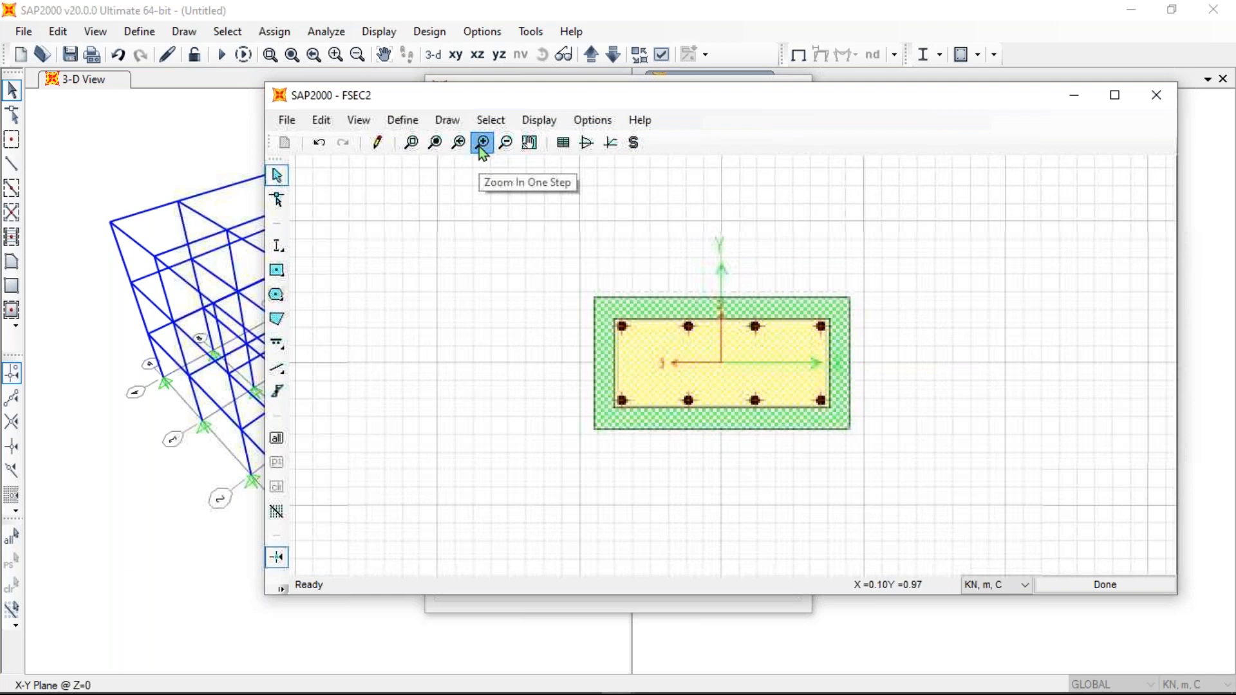
click(483, 143)
click(482, 143)
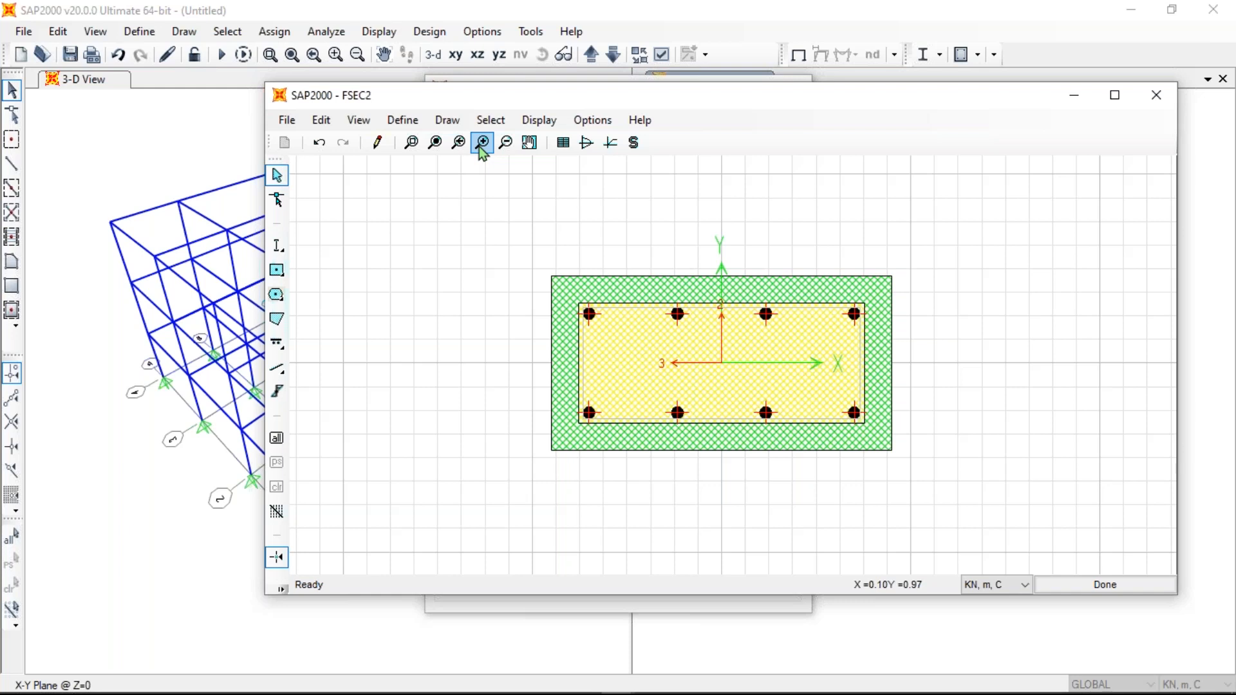
click(610, 143)
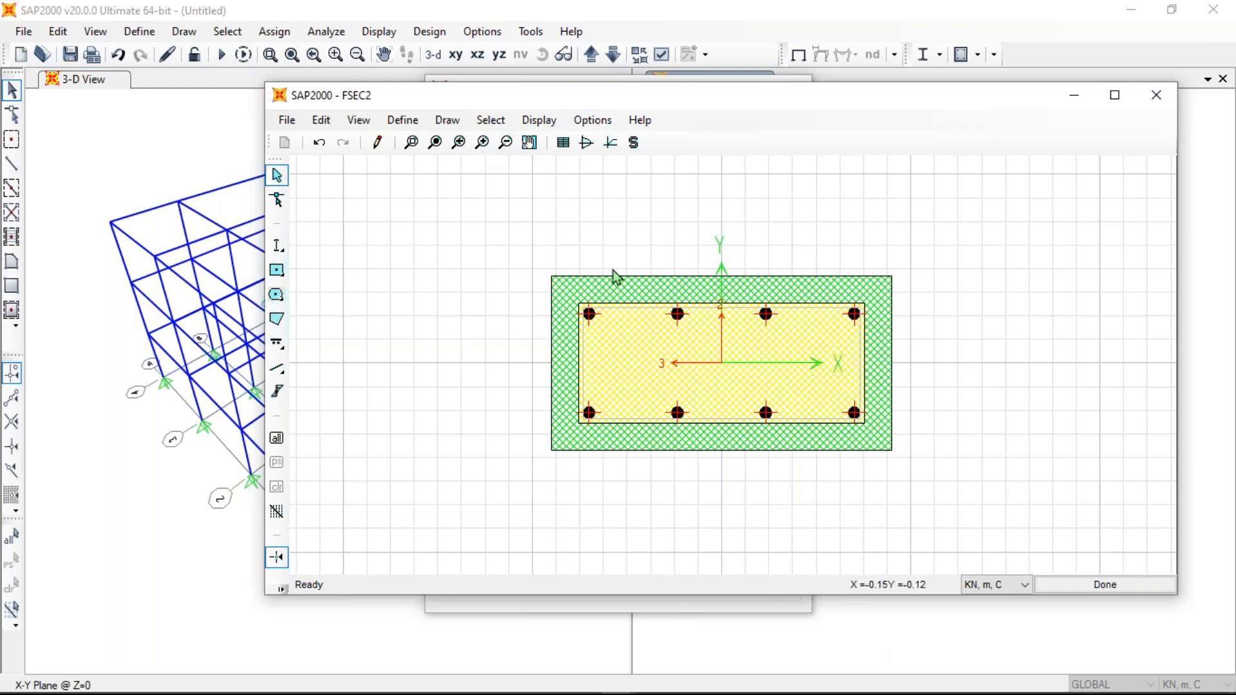
drag(828, 98, 726, 87)
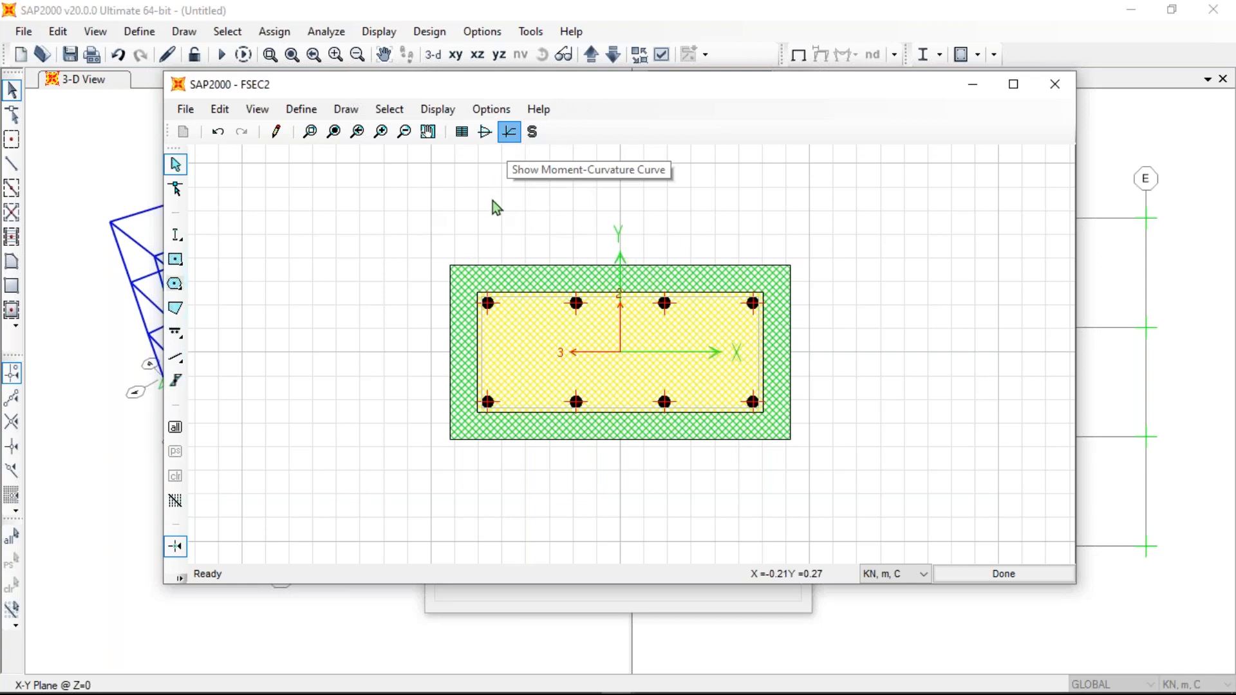
- Show the FSEC2 moment-curvature curve, peaking near M-Conc 63.909, and open its details
click(509, 131)
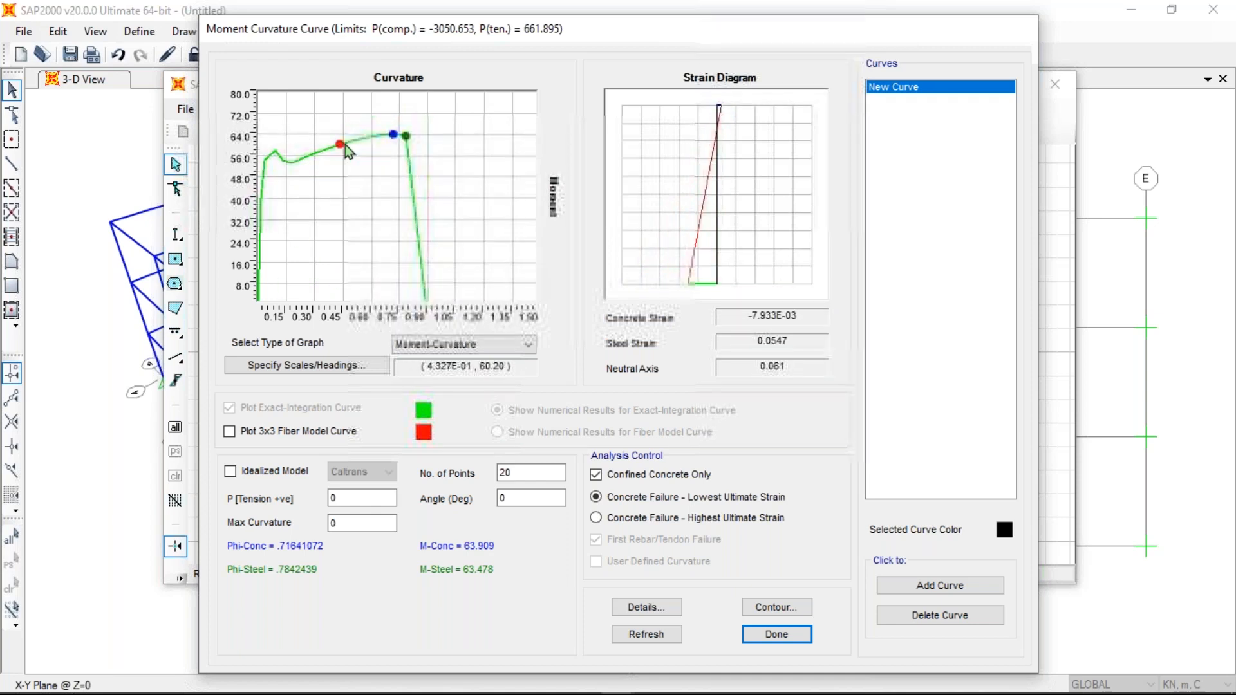
drag(322, 34, 292, 33)
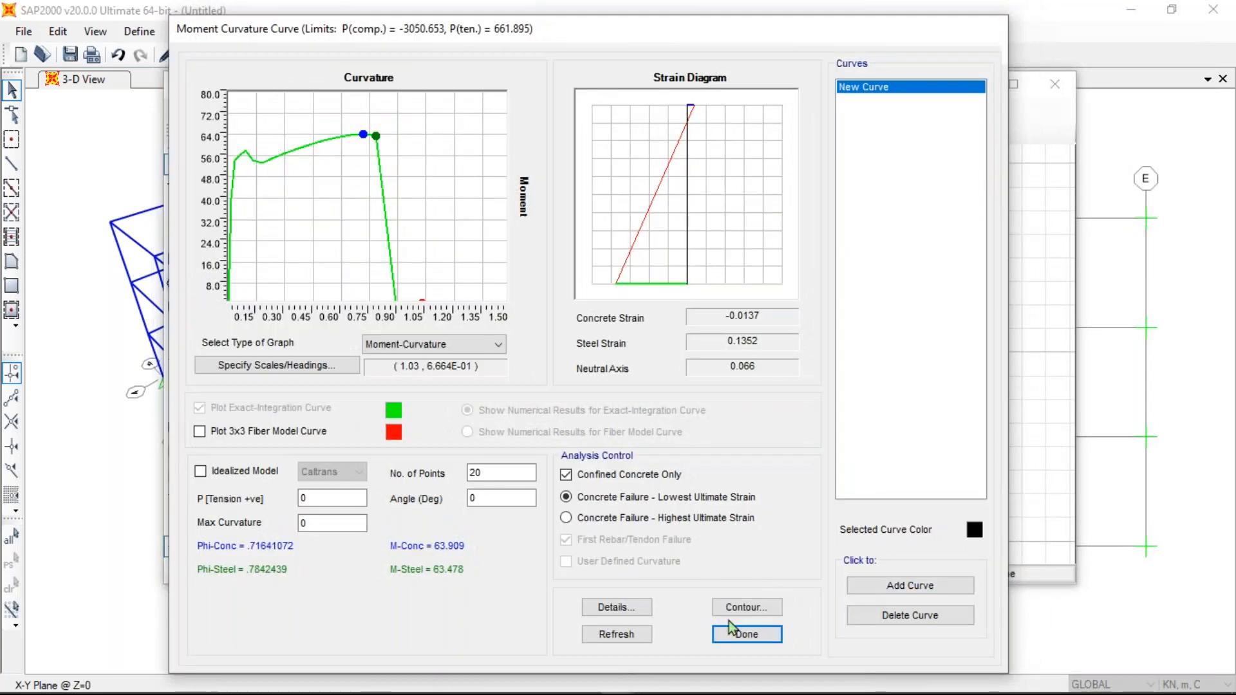
drag(252, 25, 174, 12)
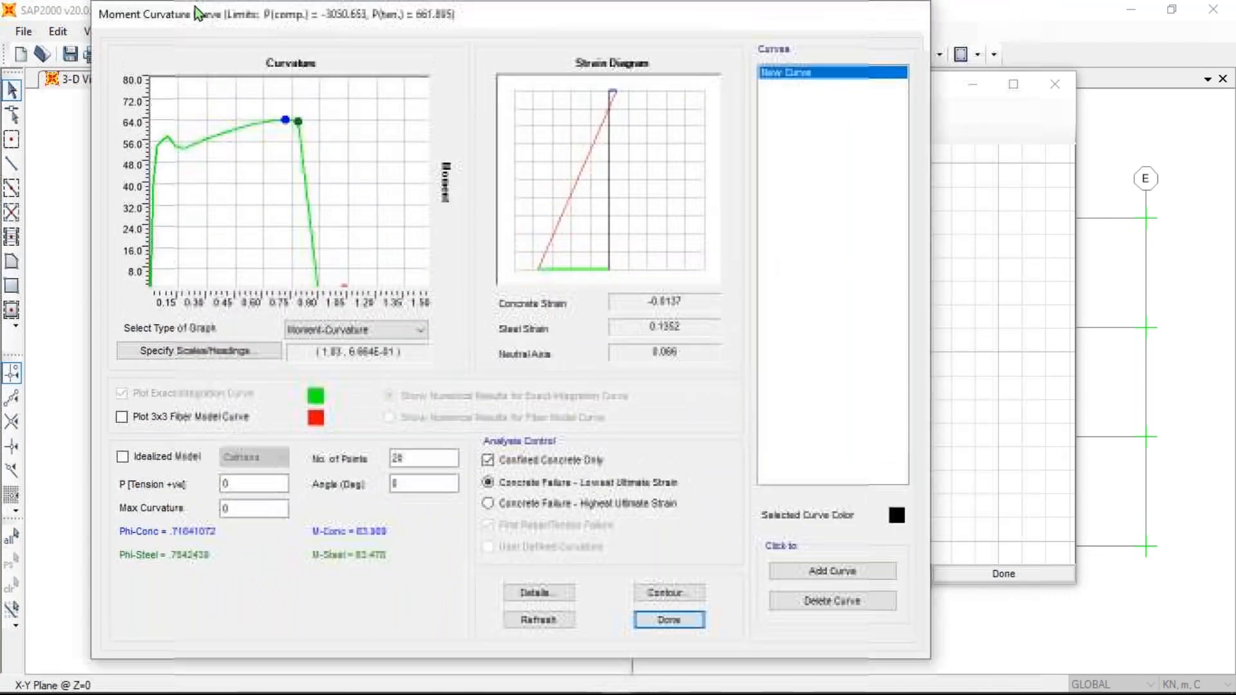
click(551, 599)
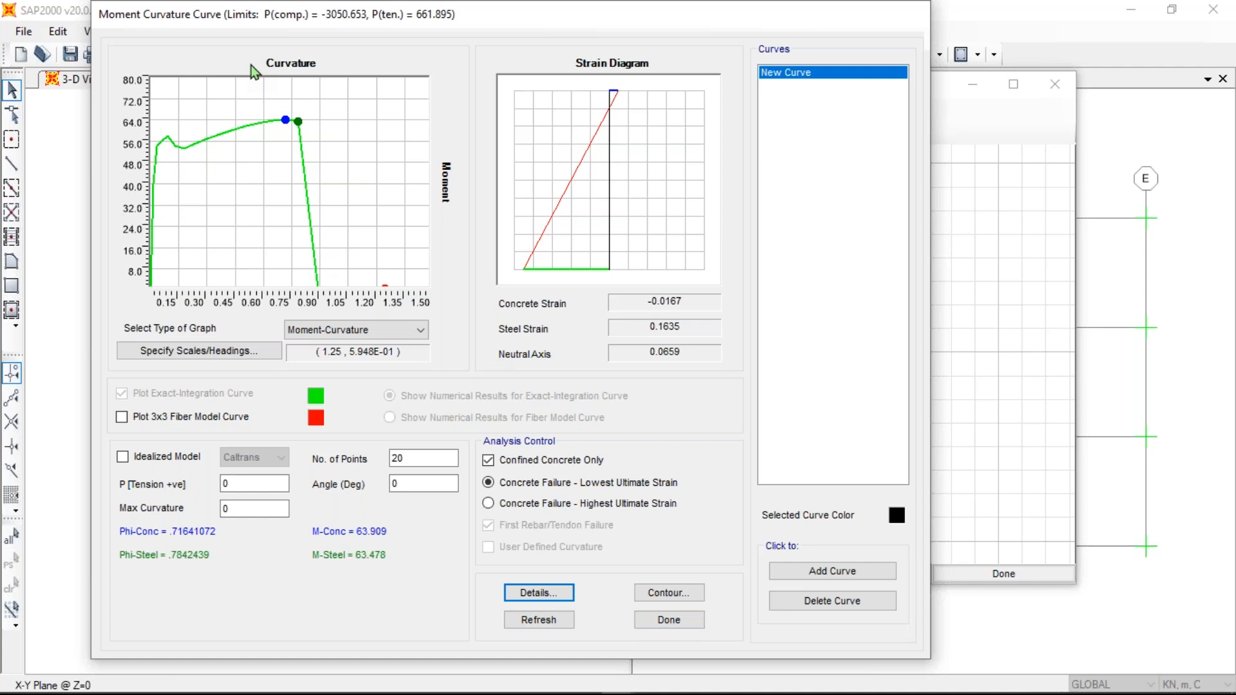
- Scroll through the exact-integration moment-curvature details graph and table
scroll(485, 466, down, 8)
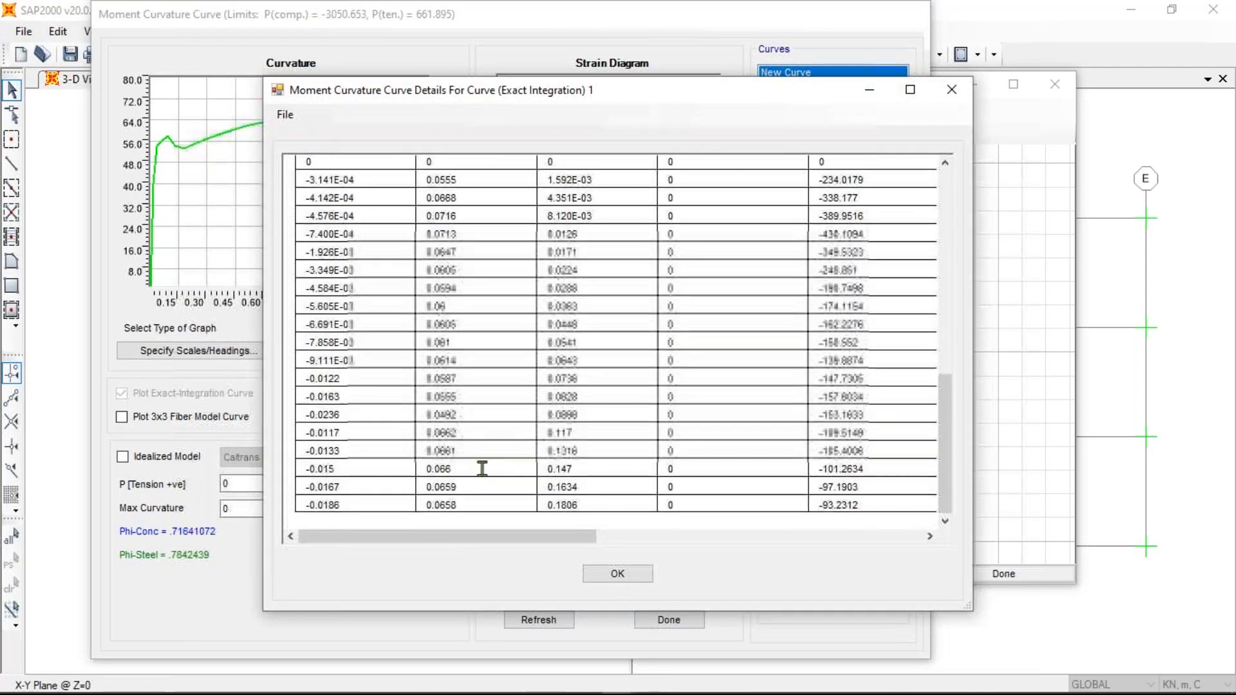
scroll(480, 535, up, 2)
scroll(457, 427, up, 8)
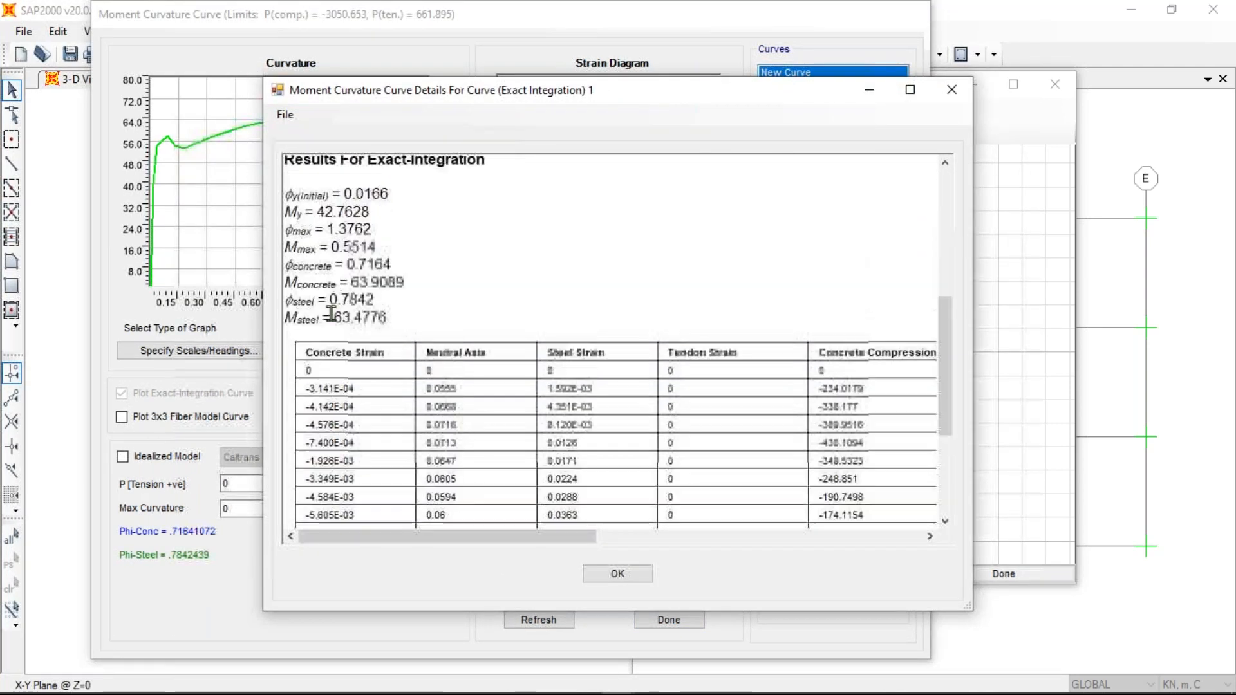
scroll(323, 289, down, 5)
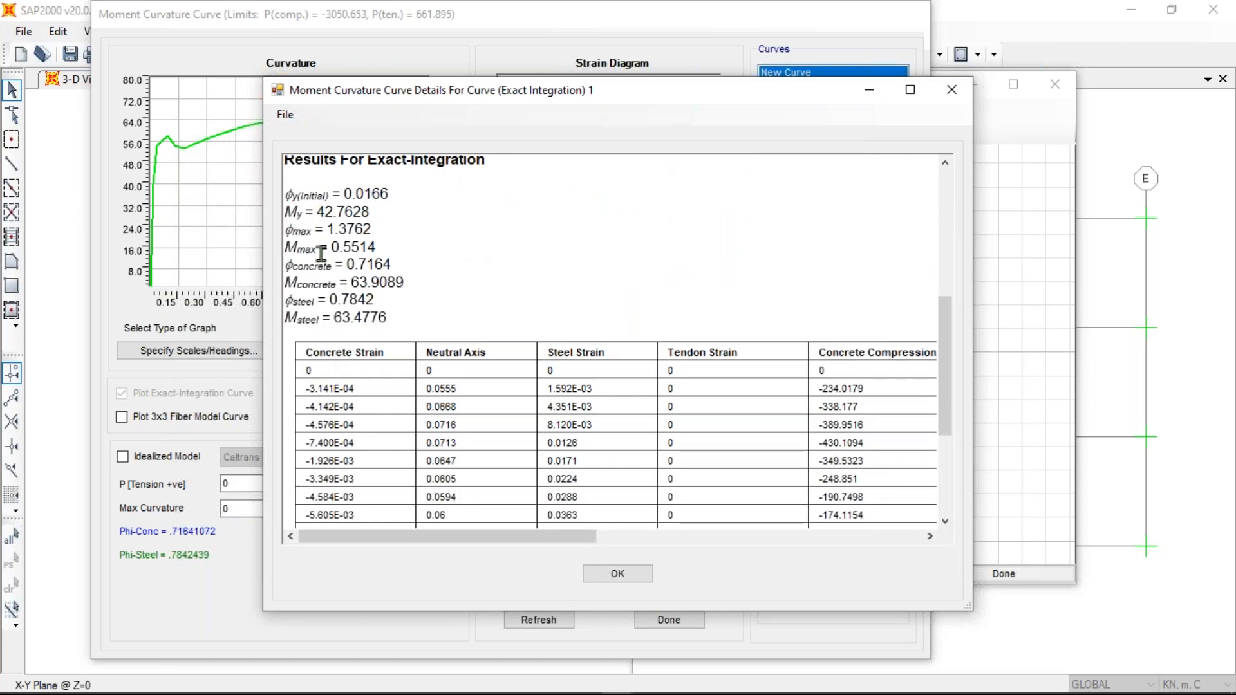
scroll(522, 401, up, 2)
scroll(522, 401, up, 5)
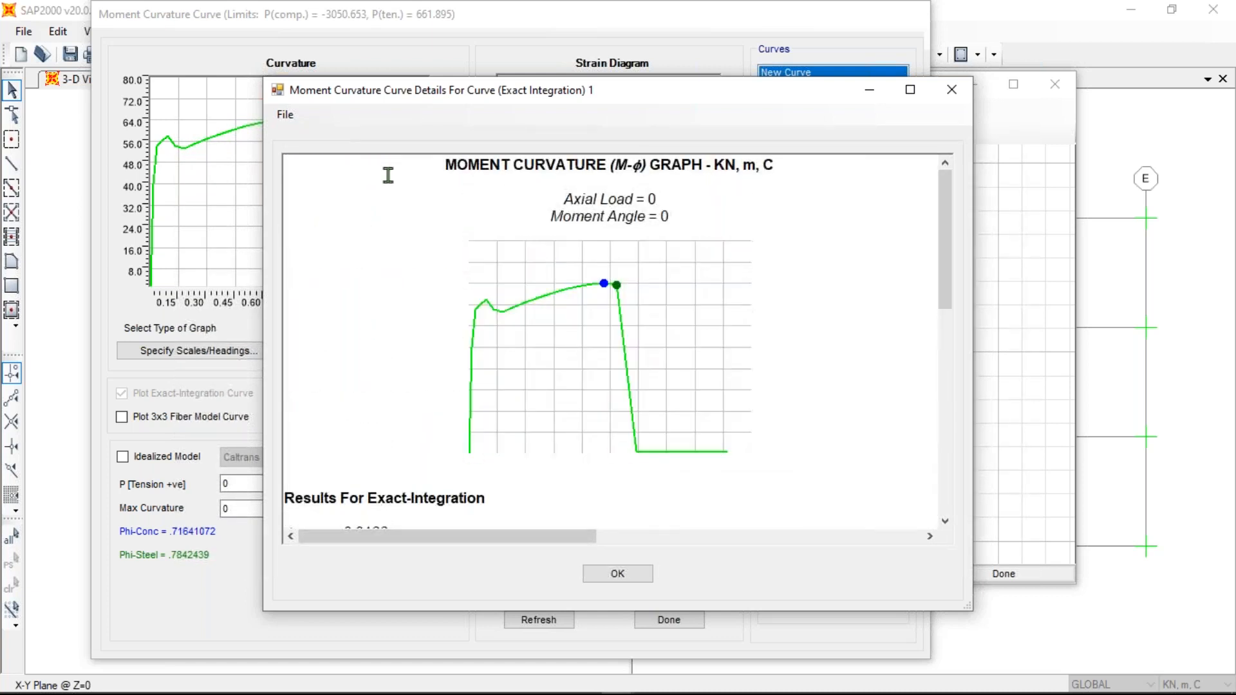
scroll(473, 545, down, 1)
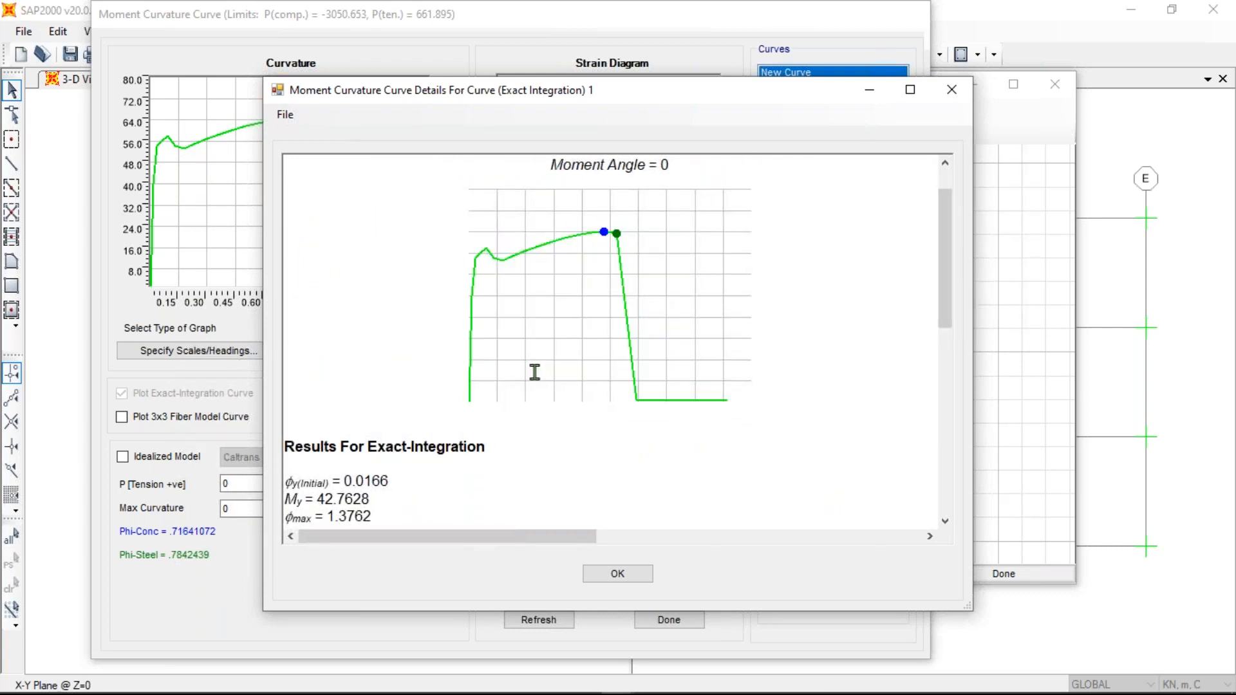
scroll(533, 371, down, 8)
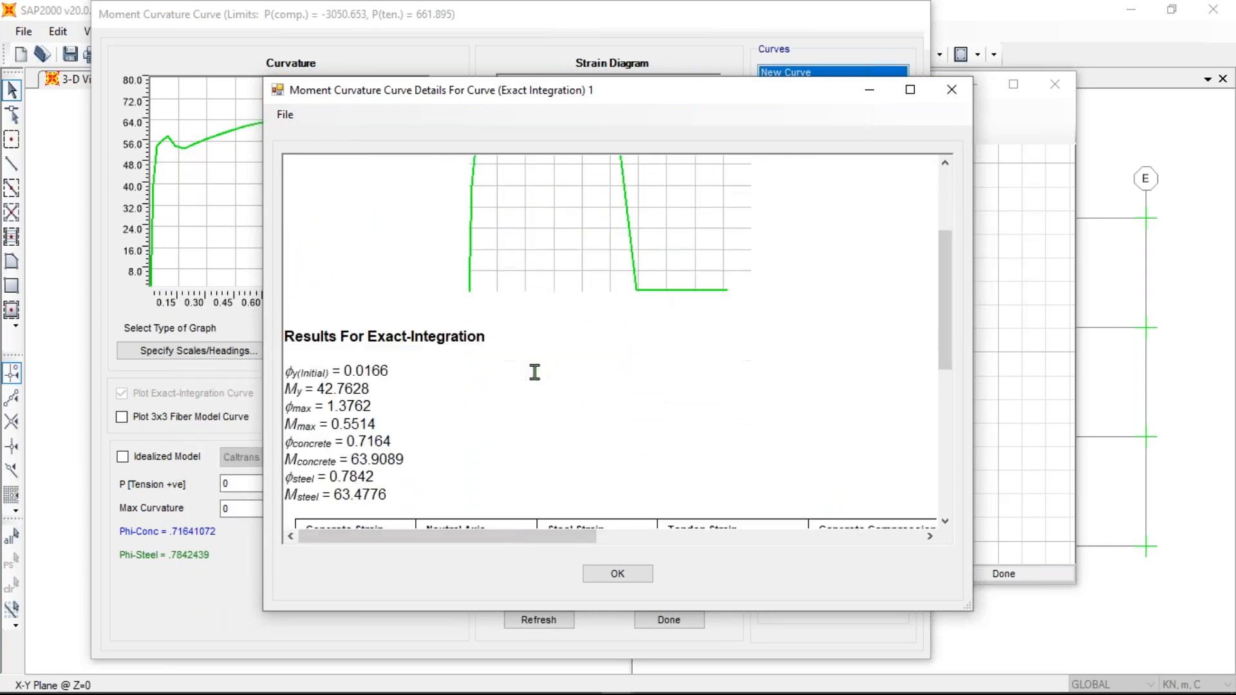
drag(453, 538, 962, 391)
scroll(888, 375, up, 3)
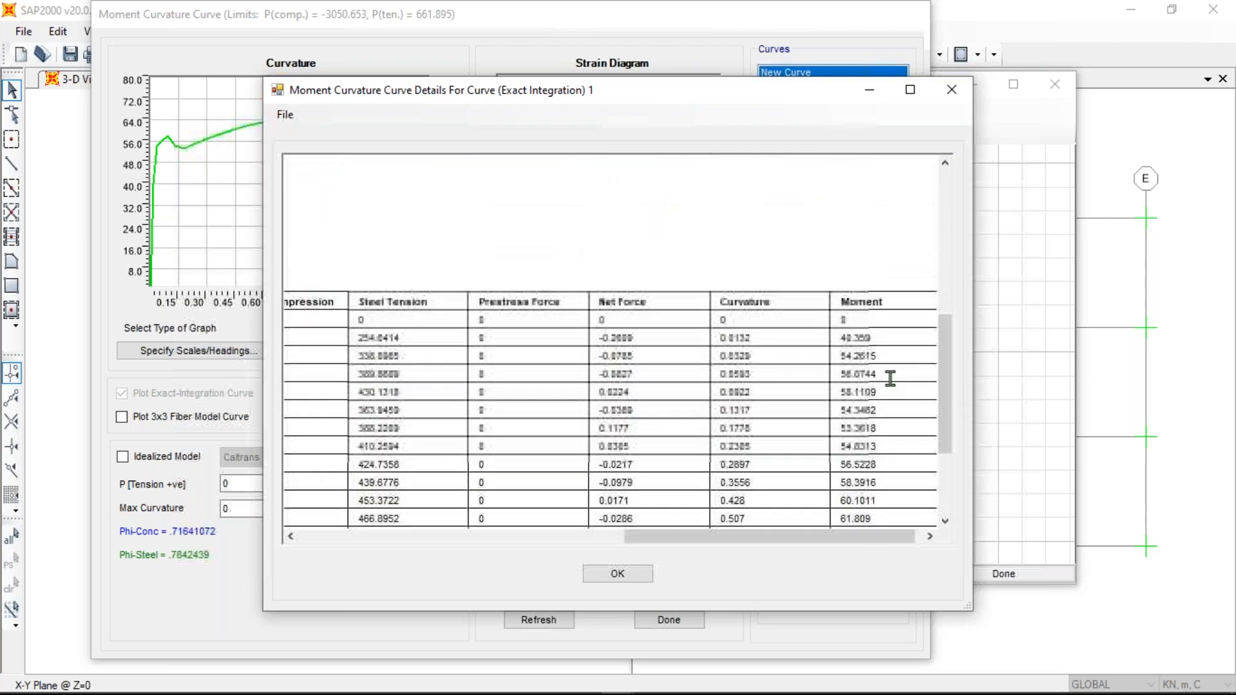
scroll(786, 340, down, 1)
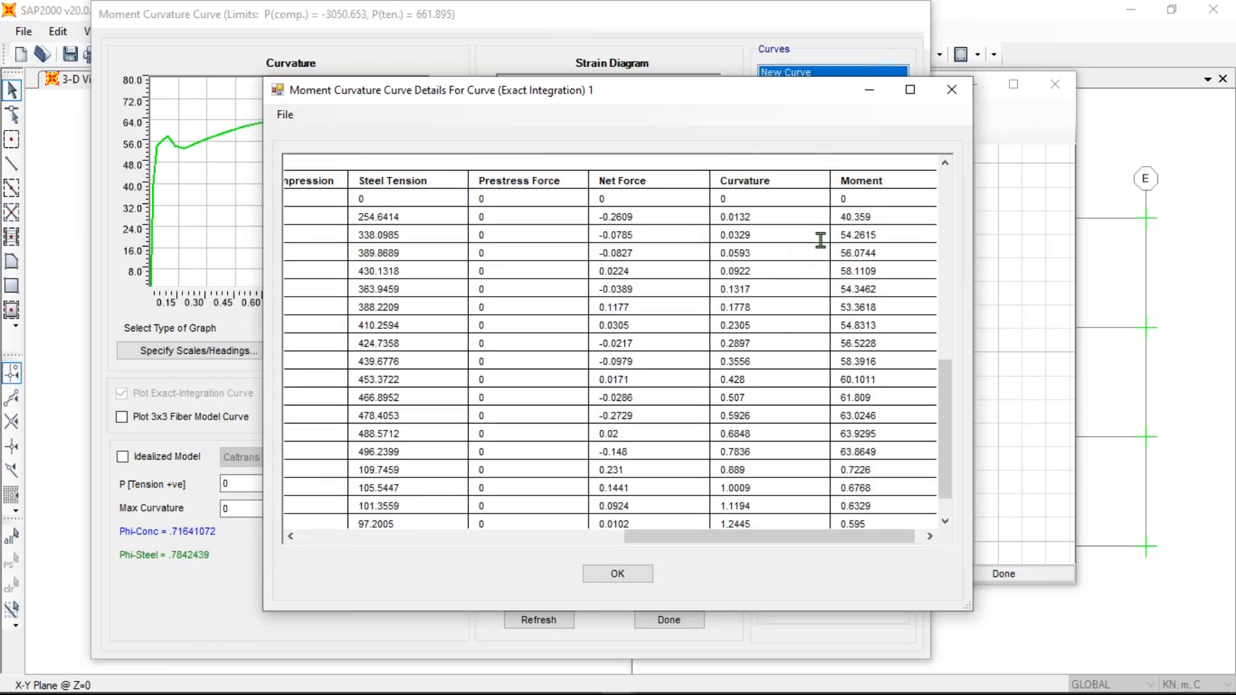
scroll(817, 242, down, 1)
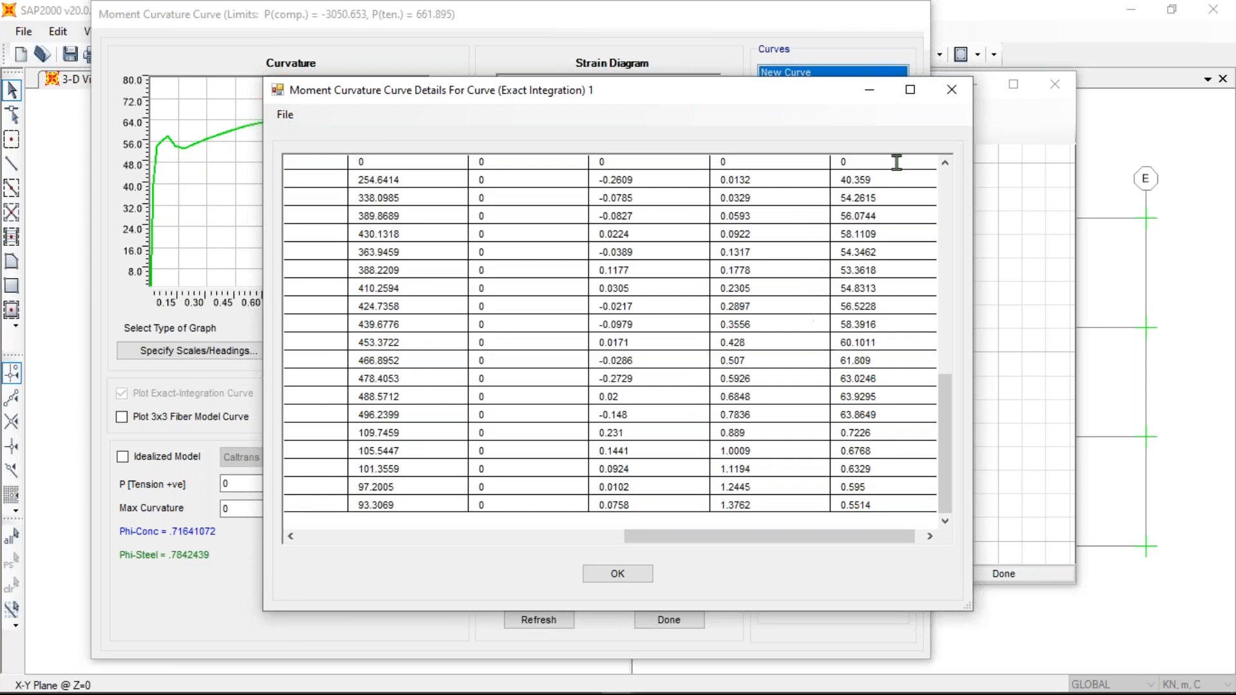
- Close the details window and finish with the moment-curvature curve
click(959, 95)
drag(172, 18, 199, 90)
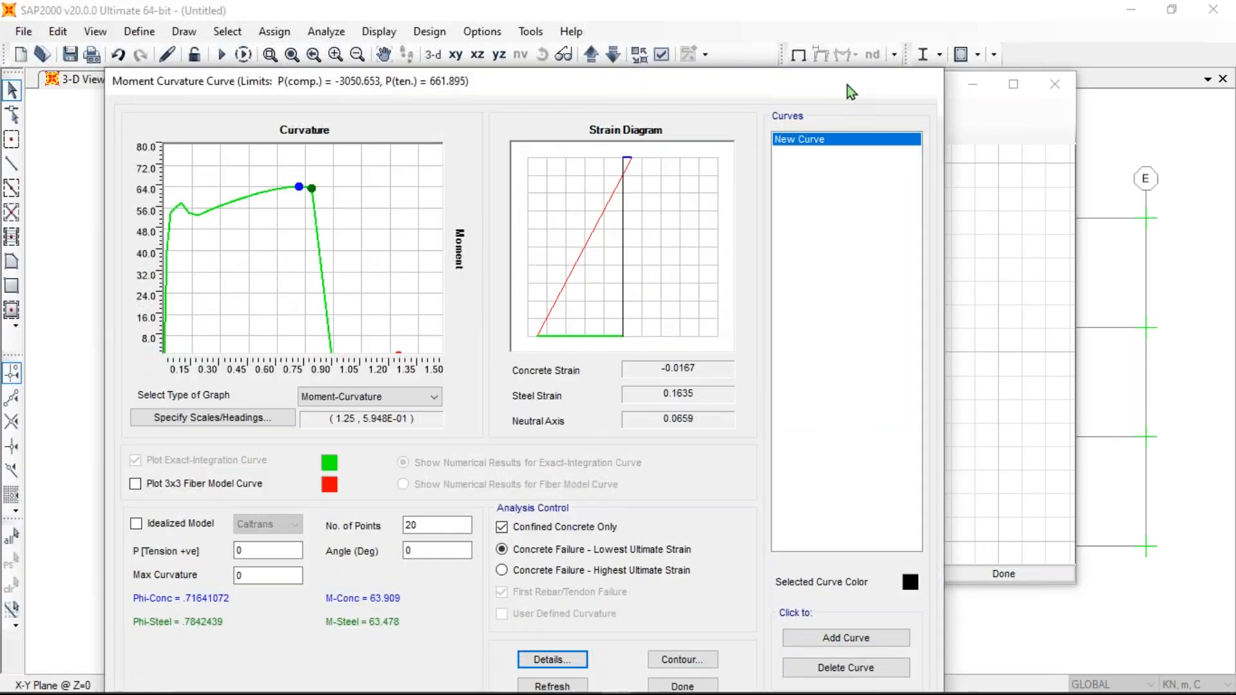
drag(847, 85, 795, 50)
click(625, 652)
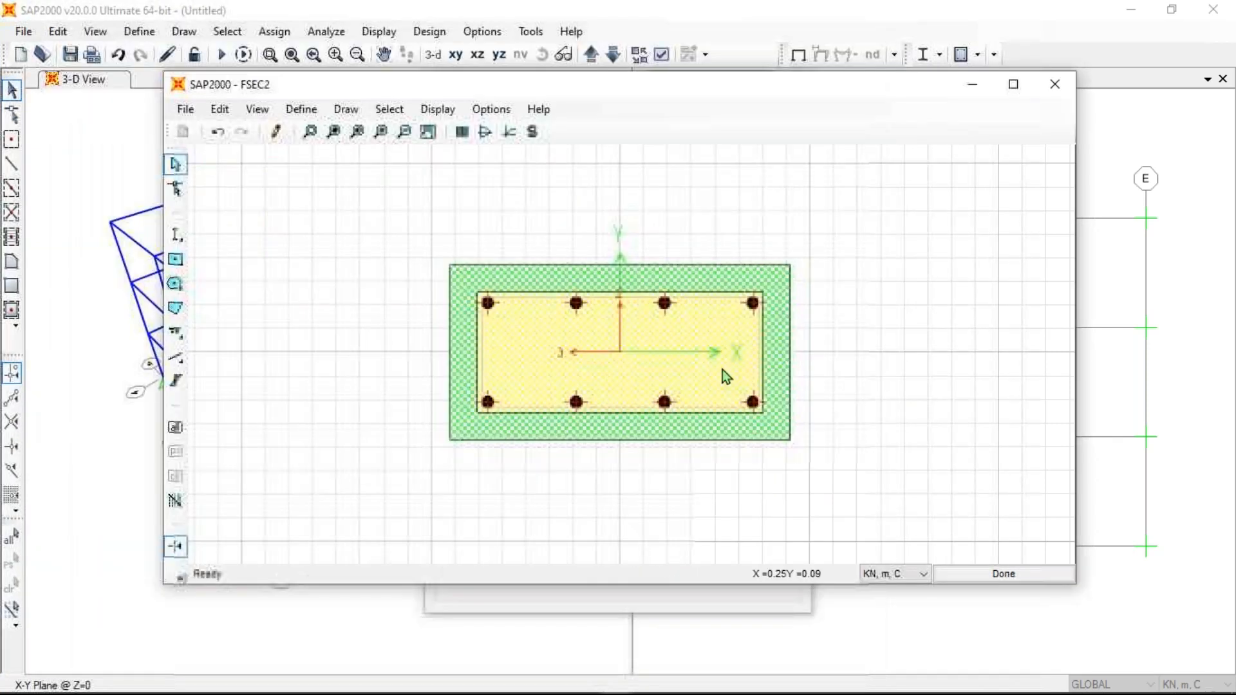
- Close Section Designer and accept FSEC2 in the SD Section Data and Frame Properties dialogs
click(1058, 89)
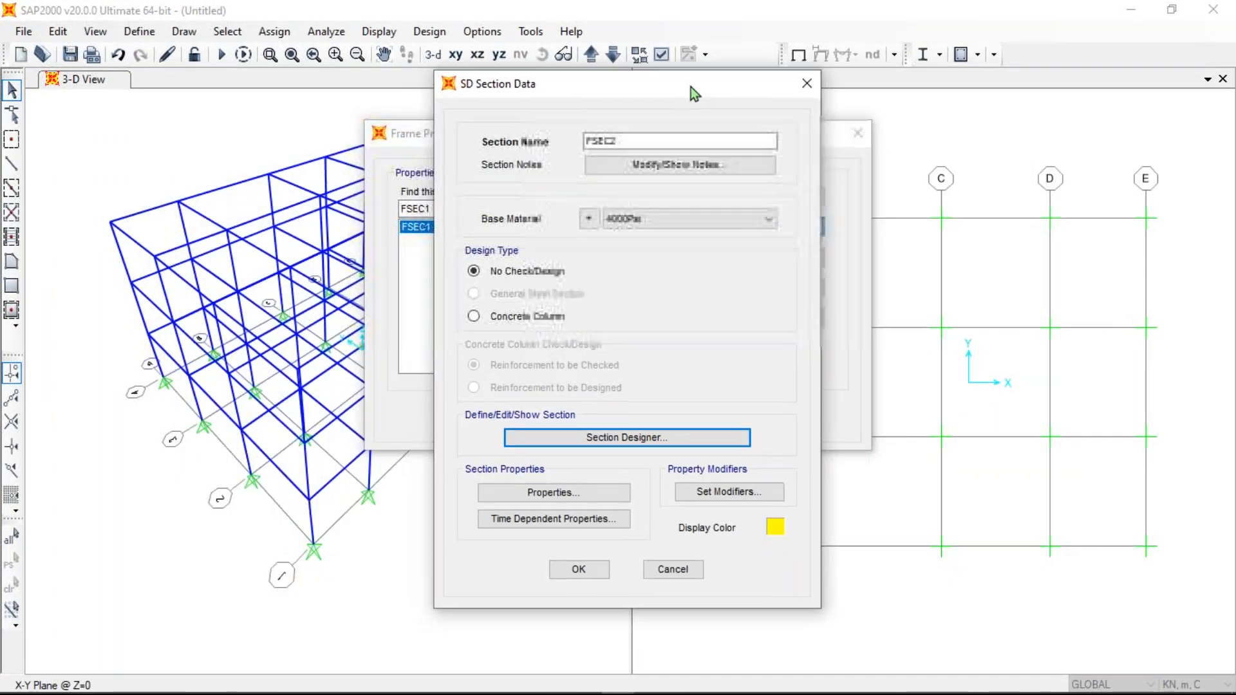
drag(684, 99, 693, 84)
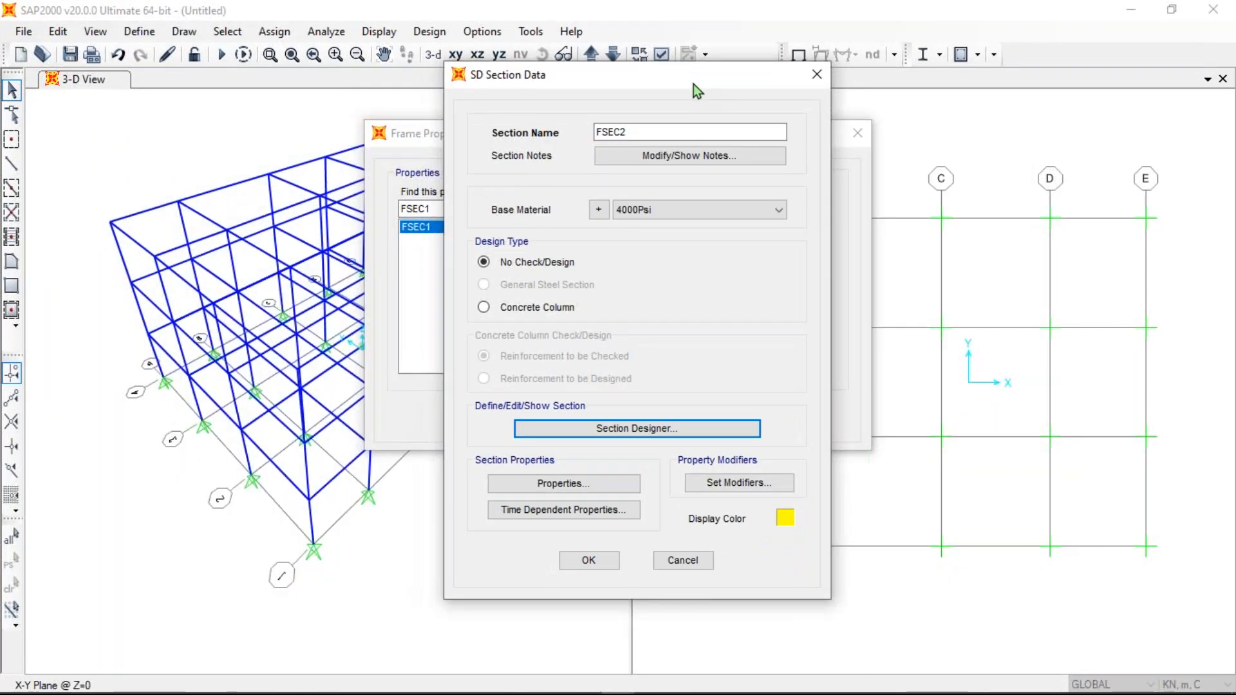
click(589, 560)
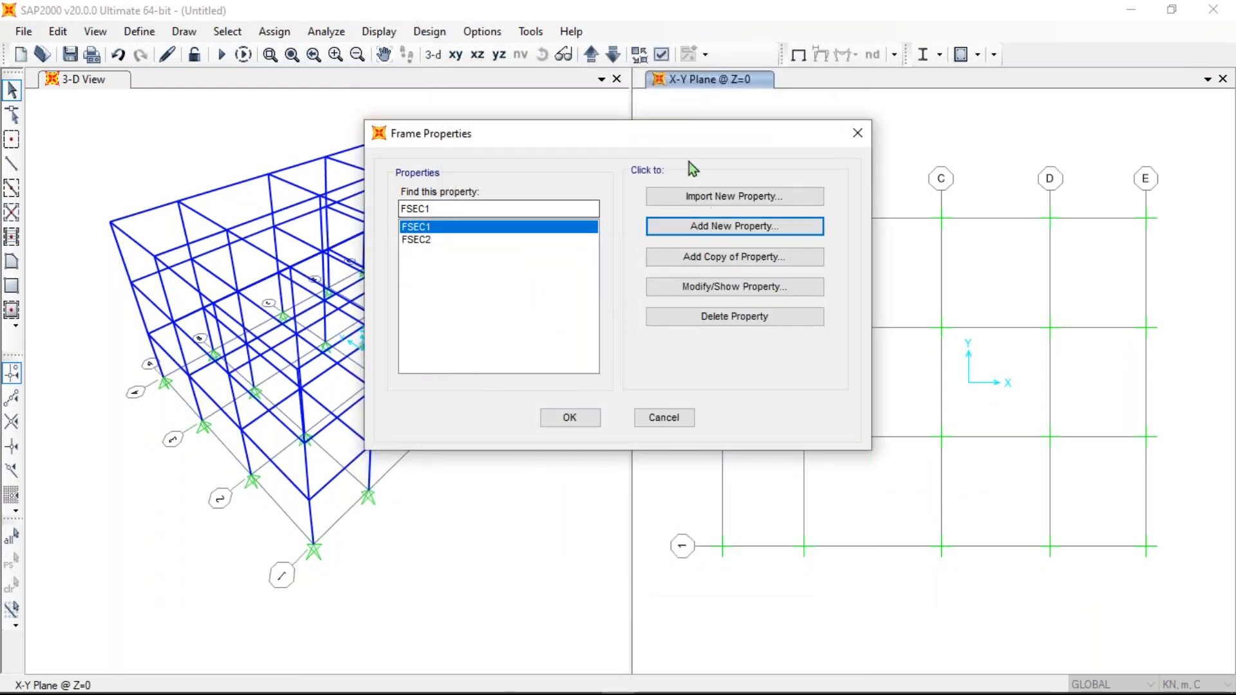
click(588, 418)
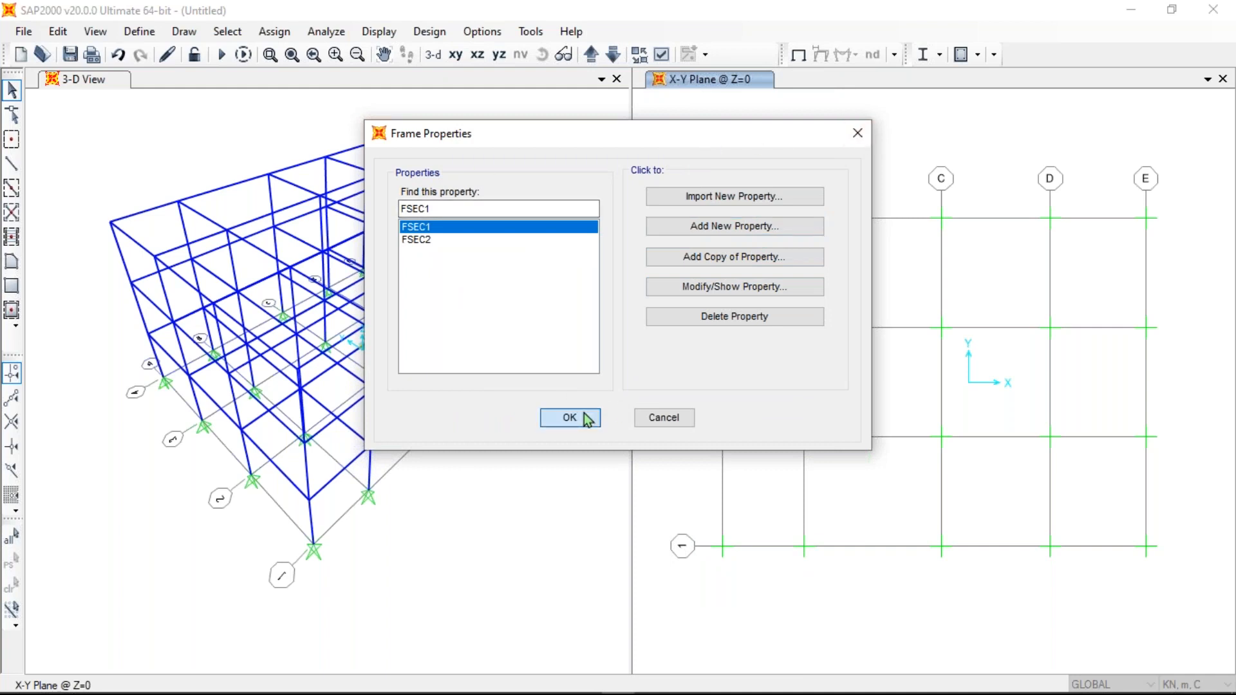
click(139, 31)
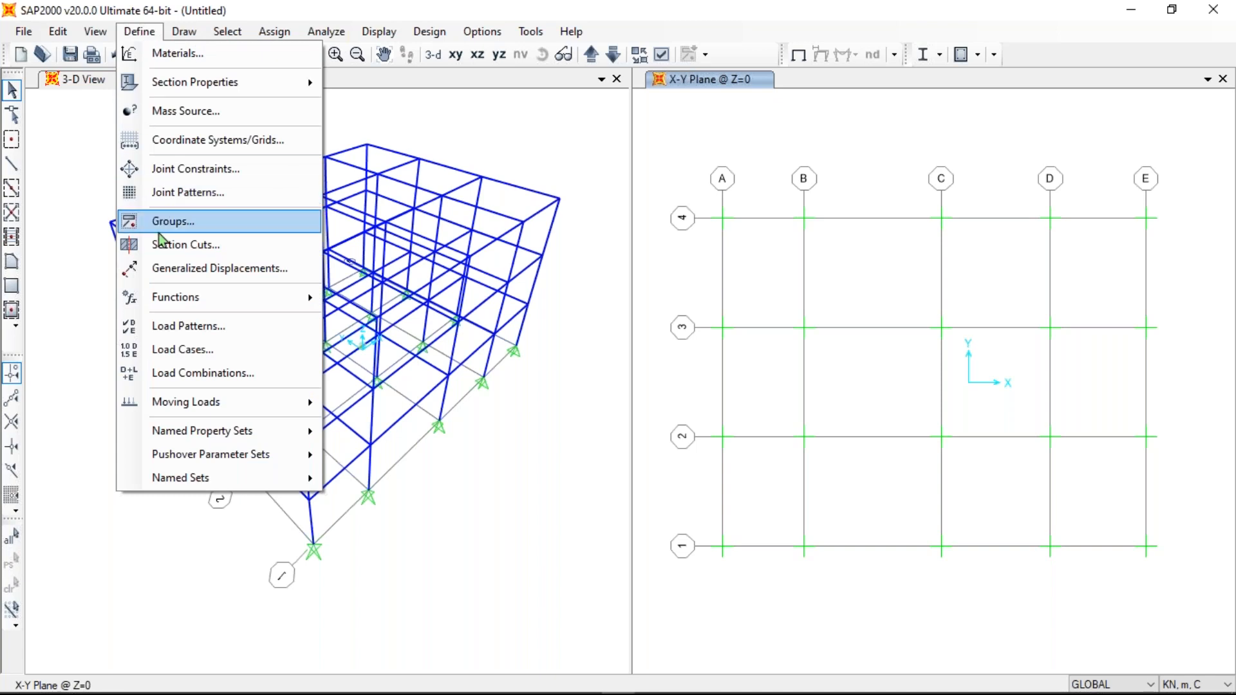
mouse_move(190, 300)
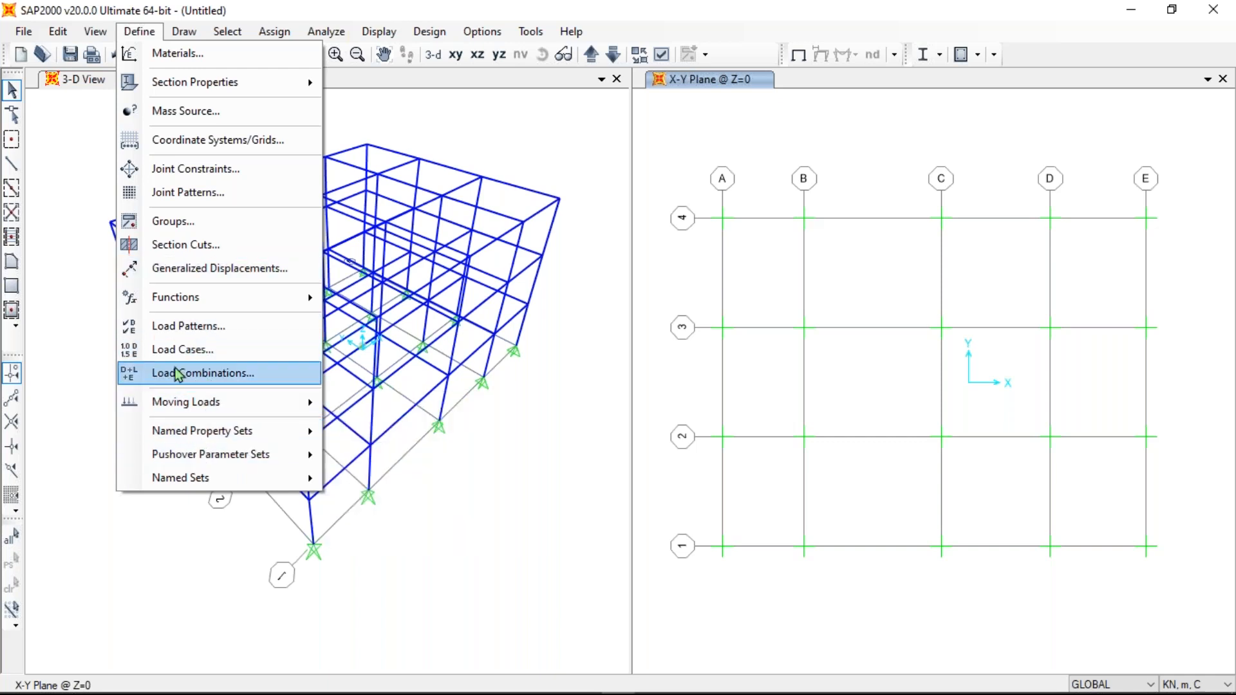
click(145, 33)
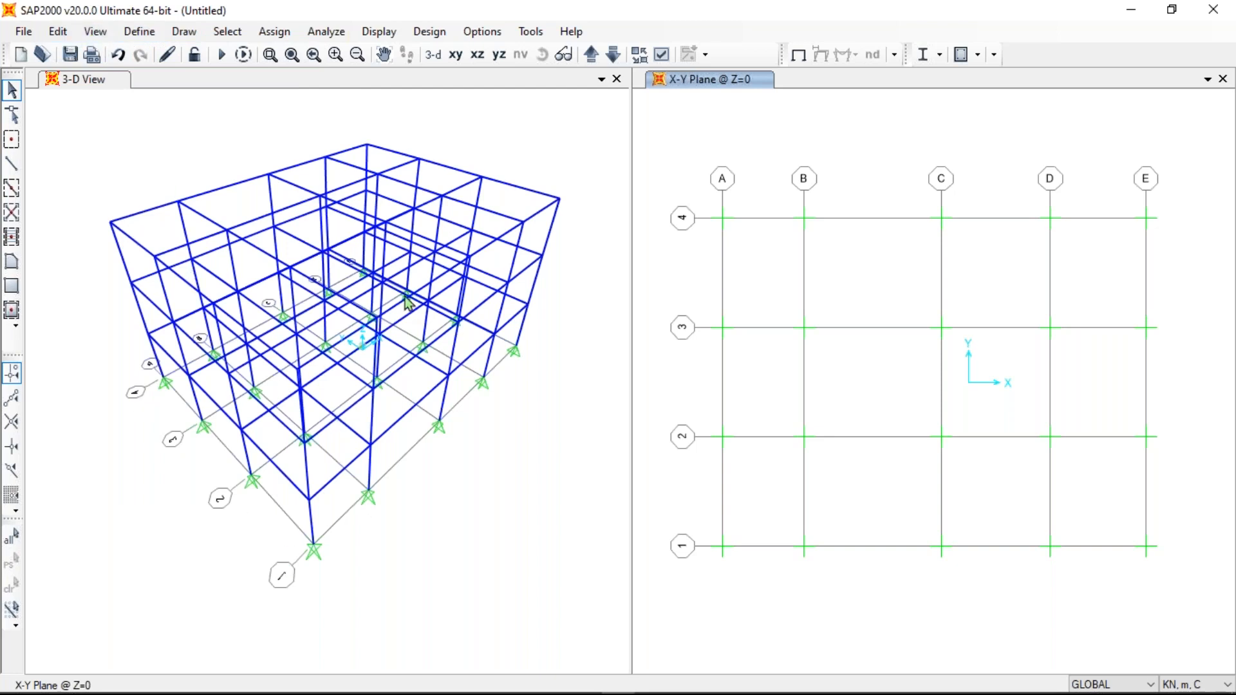
click(160, 34)
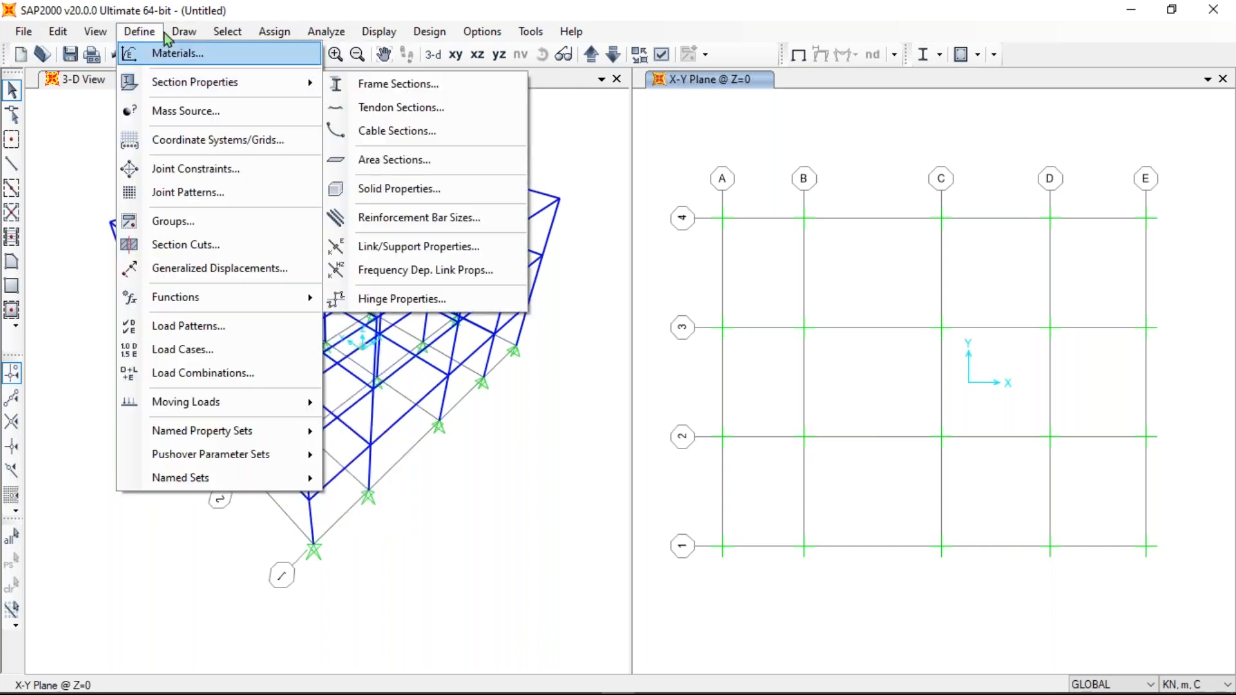
click(172, 32)
click(176, 37)
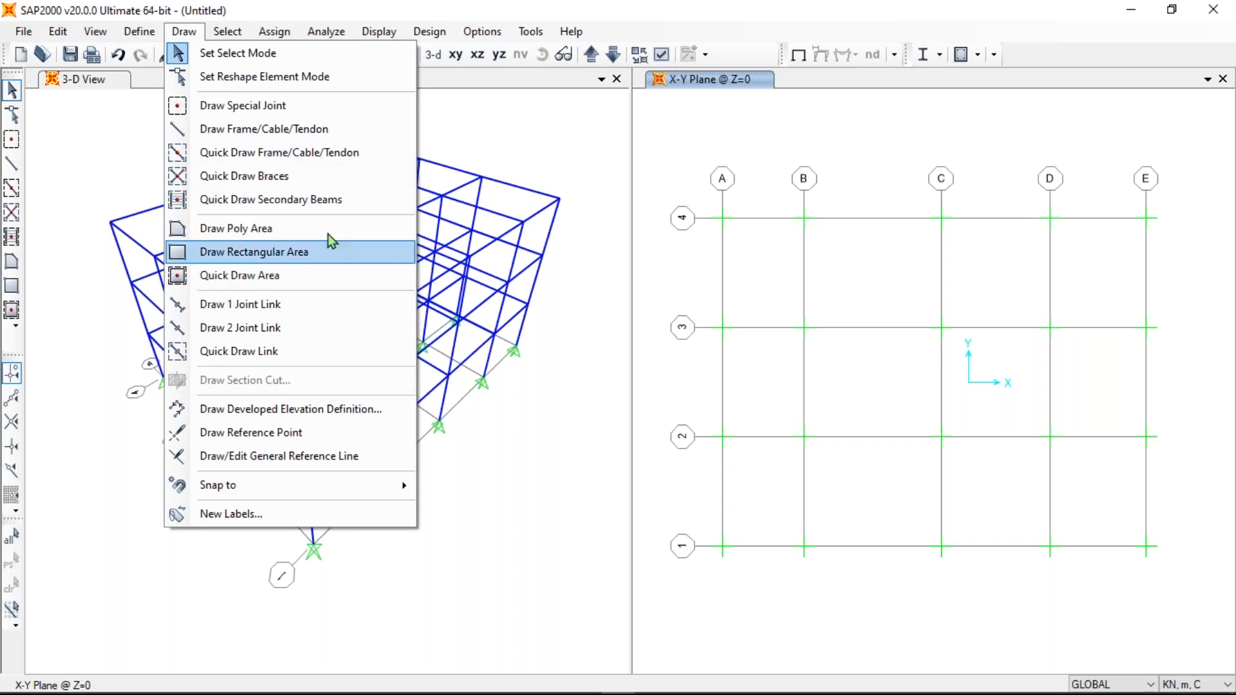
mouse_move(217, 30)
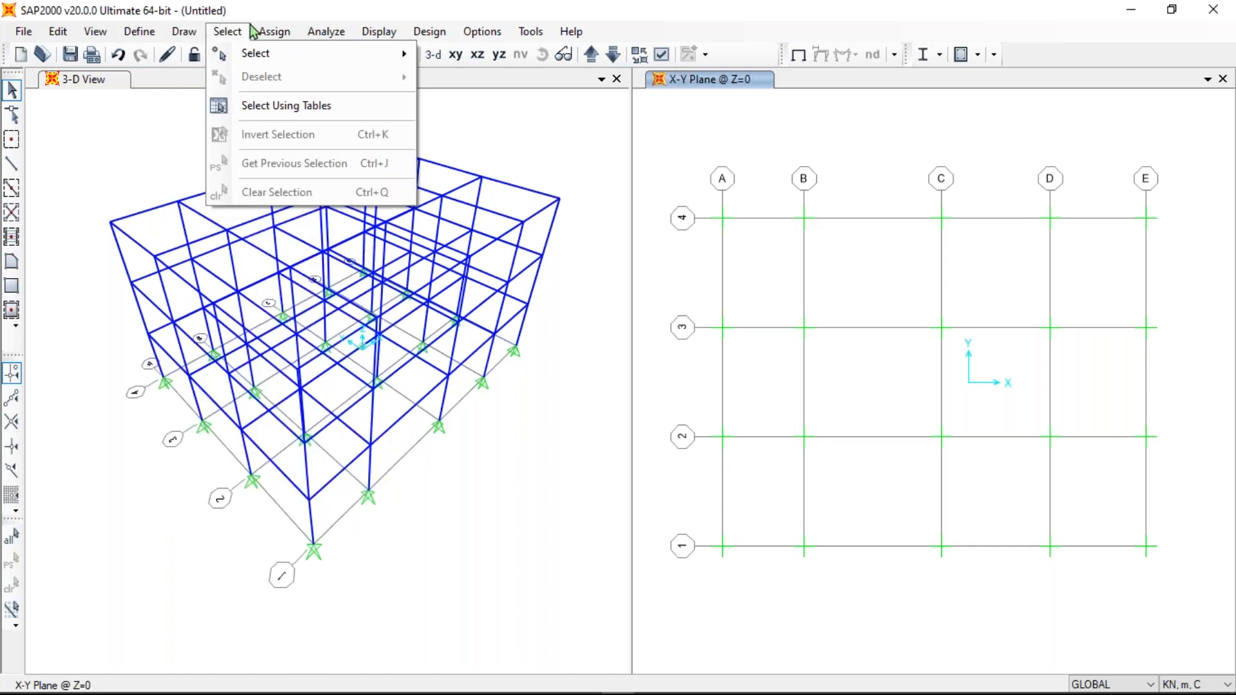
mouse_move(273, 32)
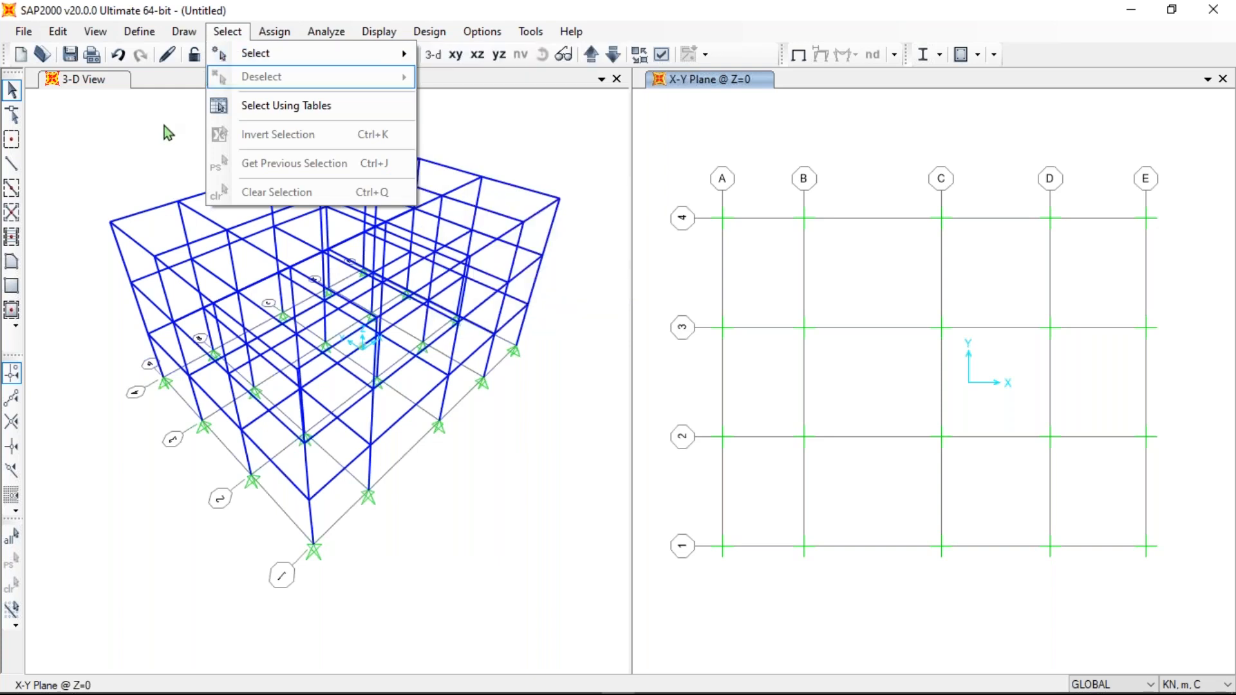
mouse_move(287, 54)
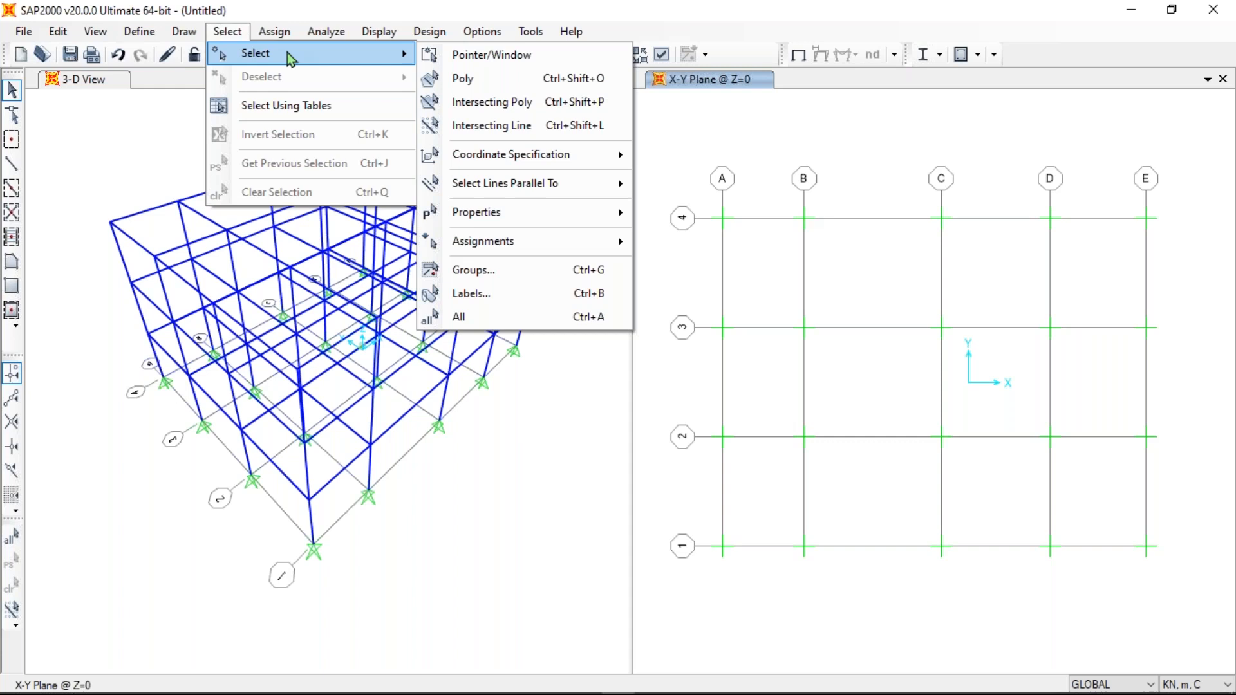
- Select every frame parallel to the top-left roof beam
click(137, 218)
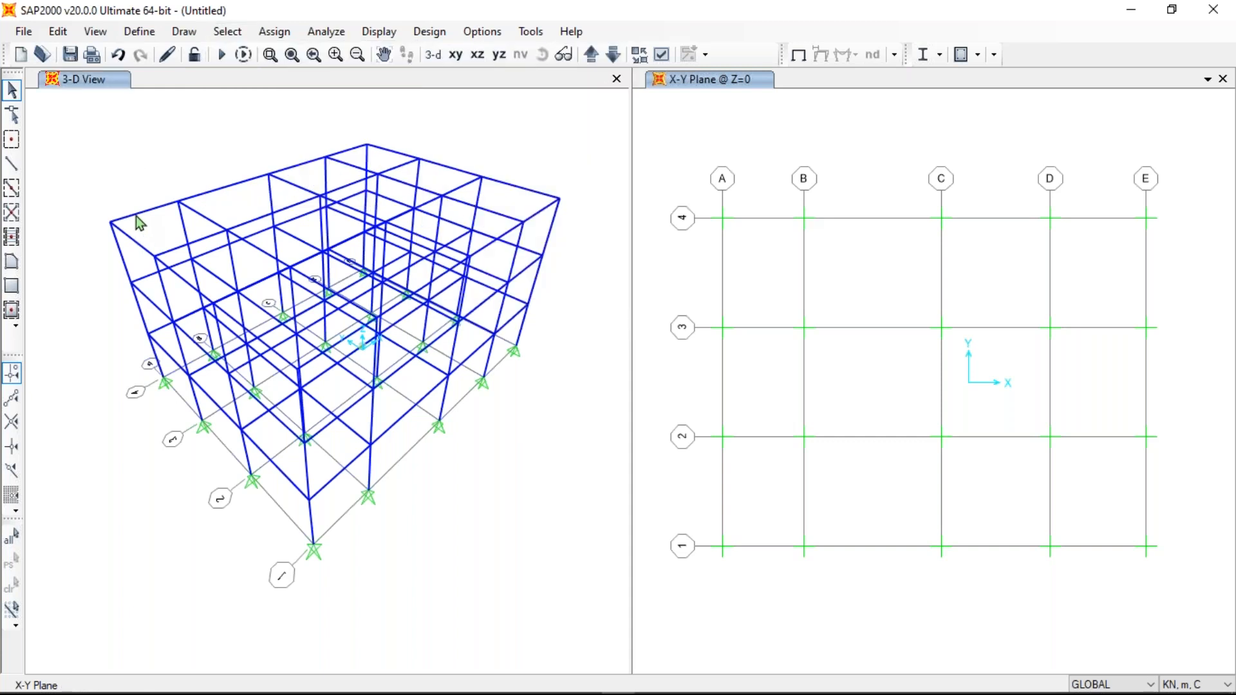
click(136, 215)
click(233, 37)
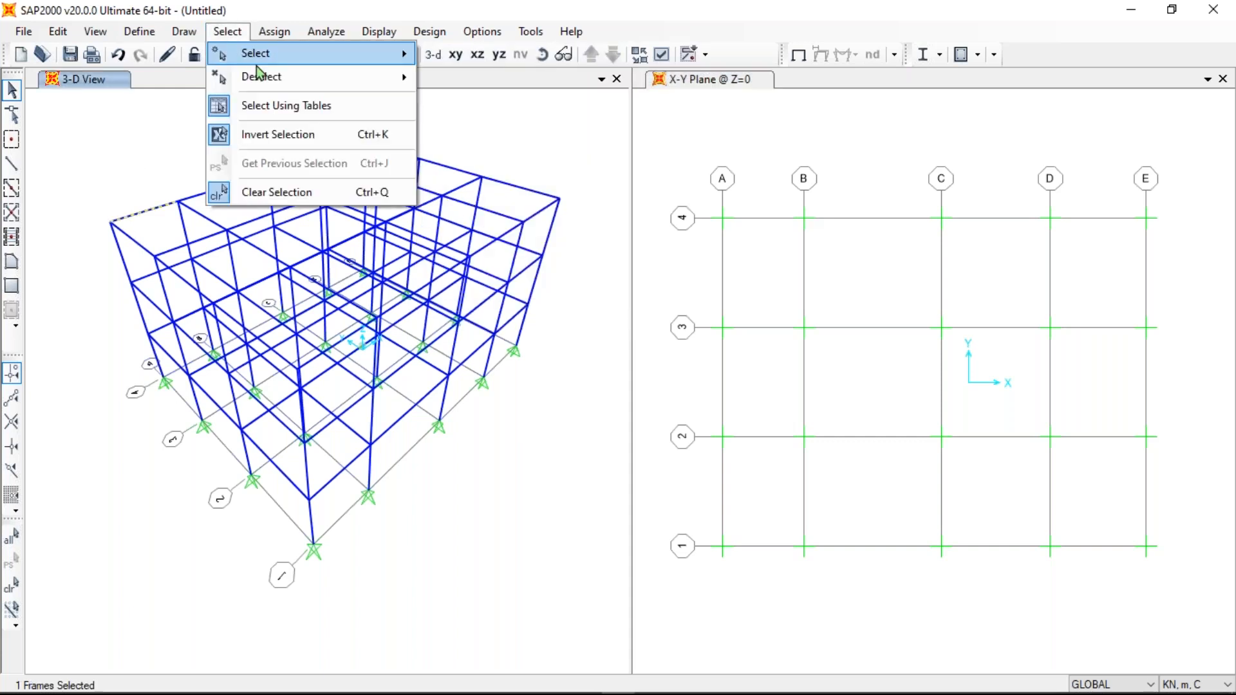
mouse_move(254, 54)
mouse_move(531, 186)
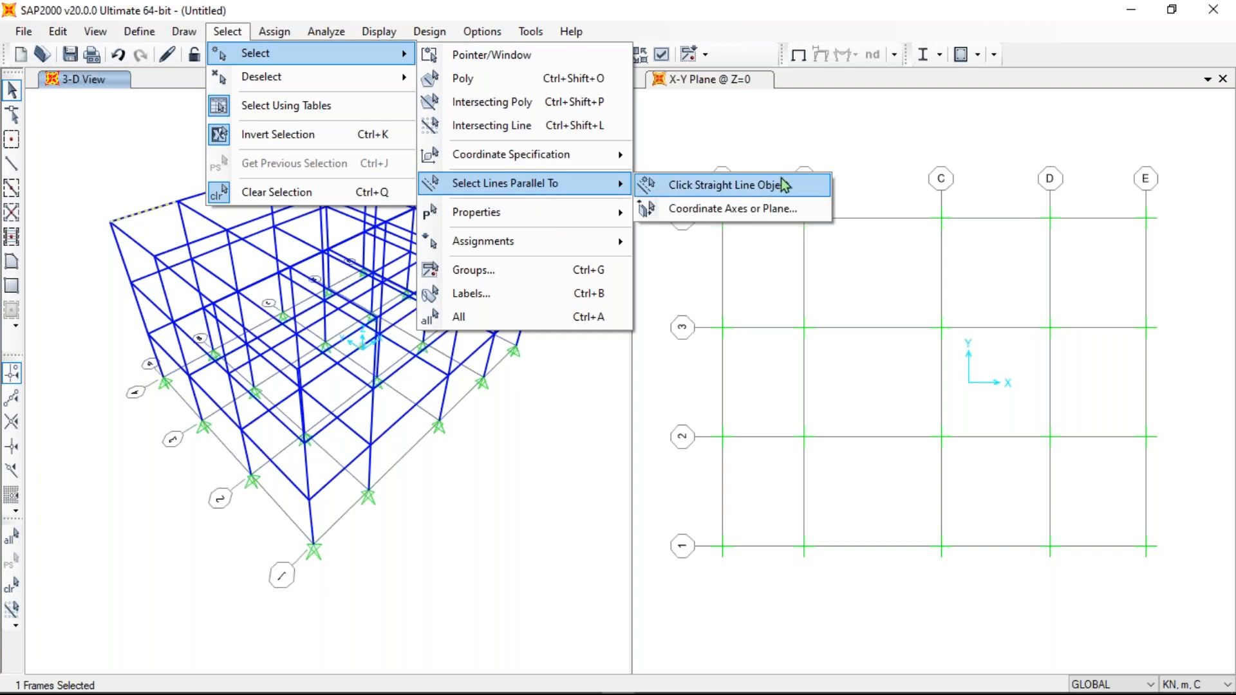
click(781, 185)
click(214, 192)
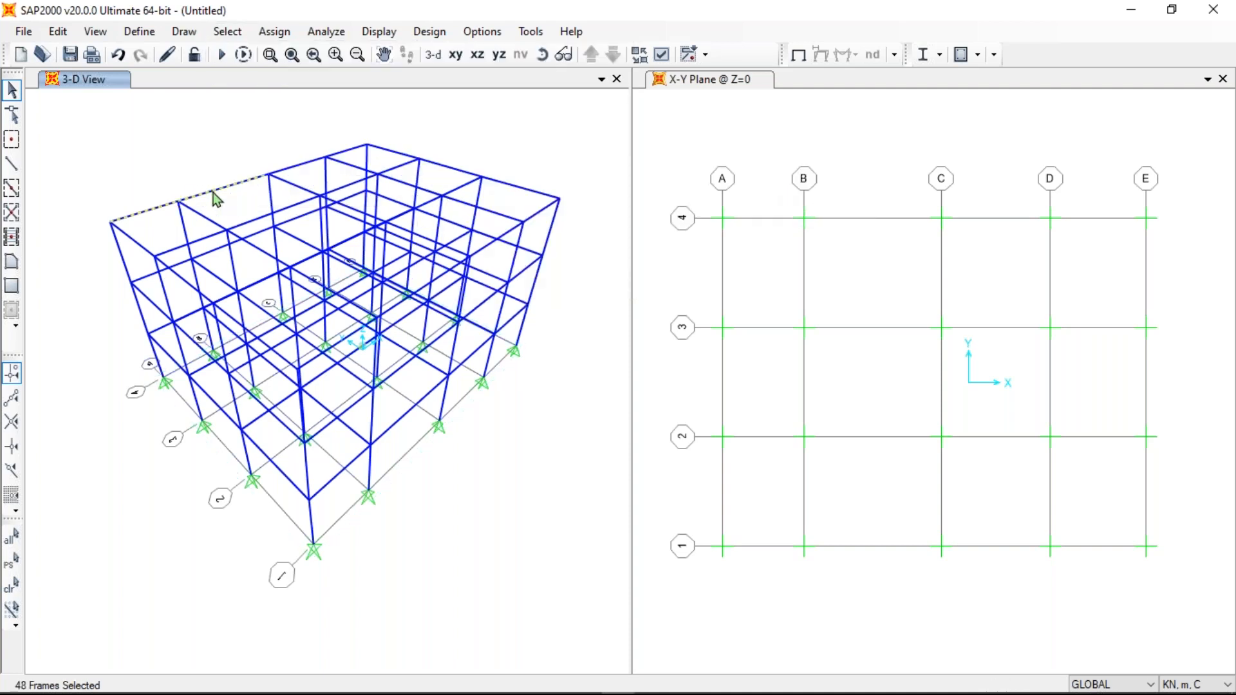
- Add all frames with section FSEC1 to the selection, totalling 153 frames
click(225, 31)
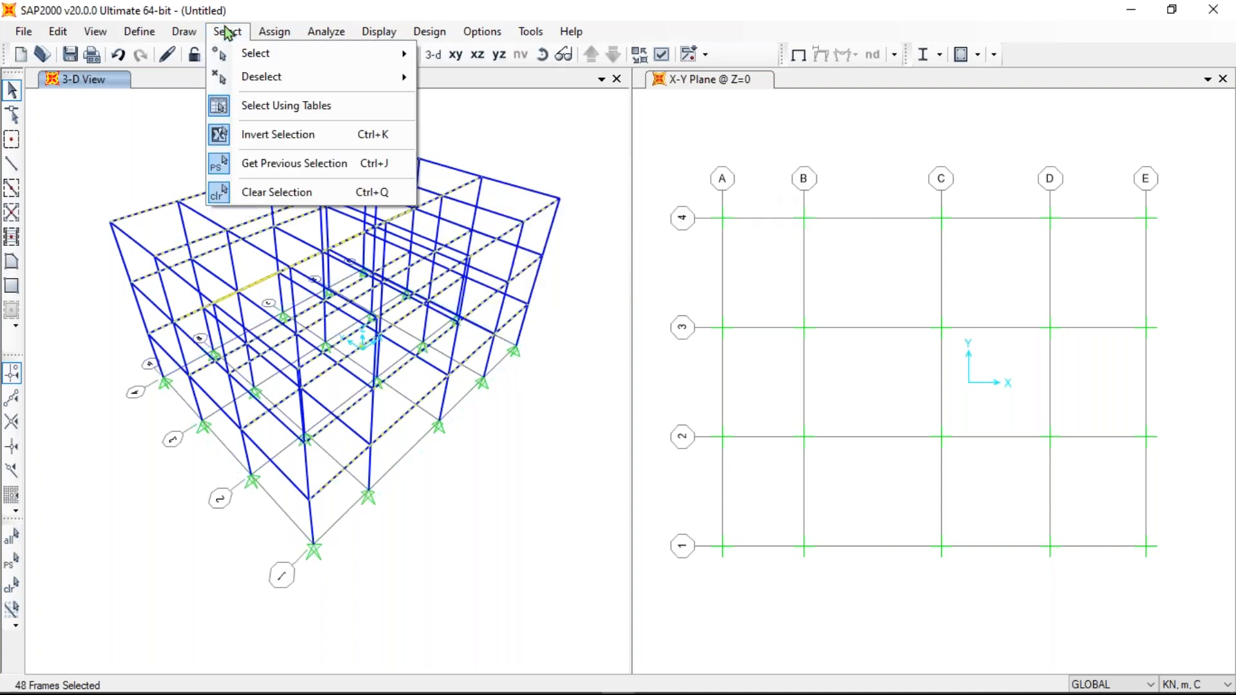
mouse_move(266, 65)
mouse_move(522, 216)
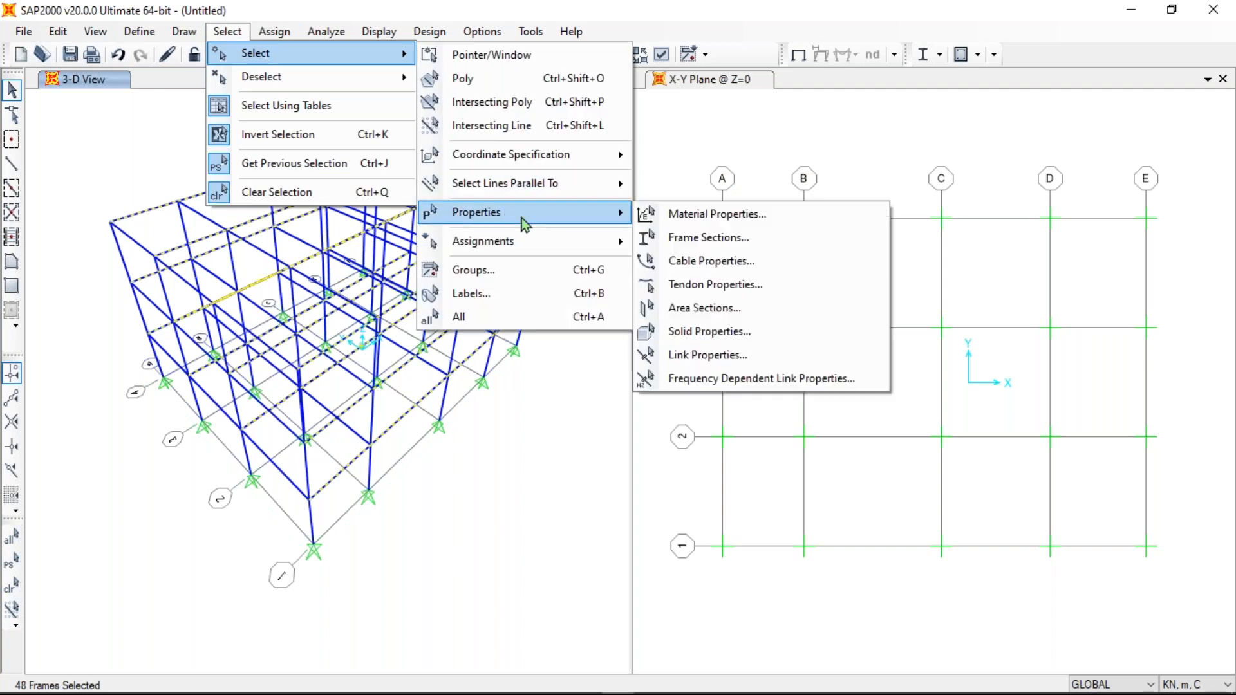
click(718, 238)
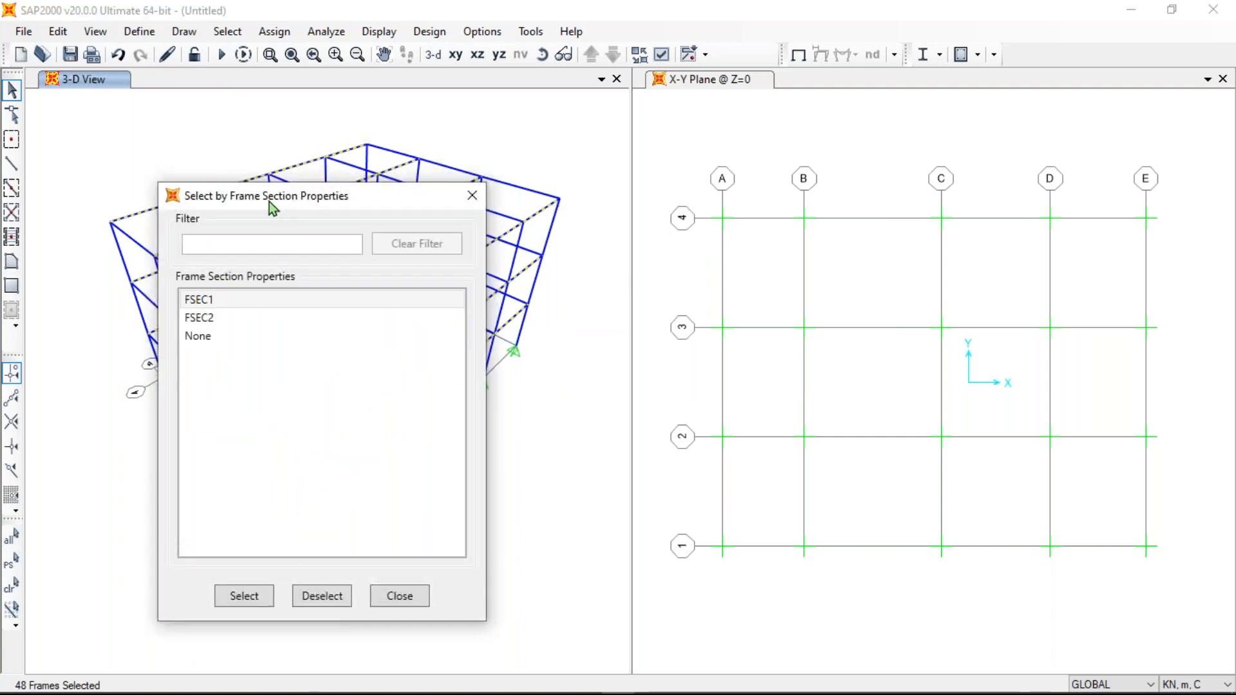
drag(269, 202, 491, 126)
click(438, 242)
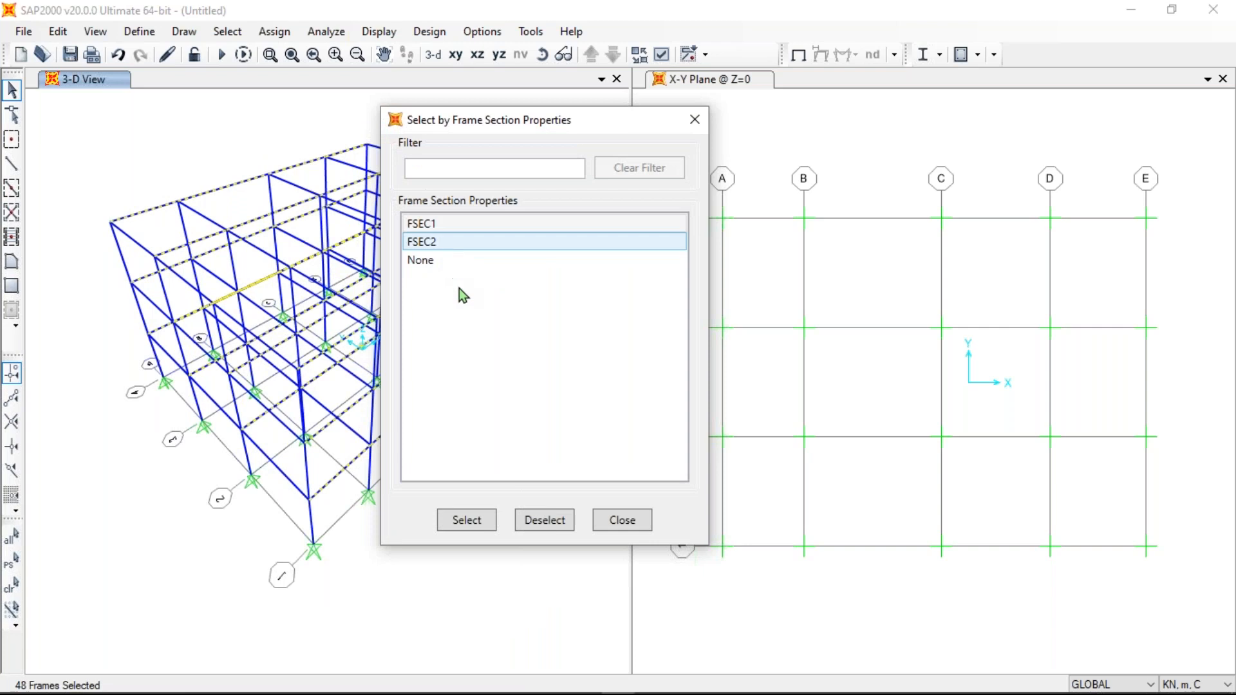
click(426, 224)
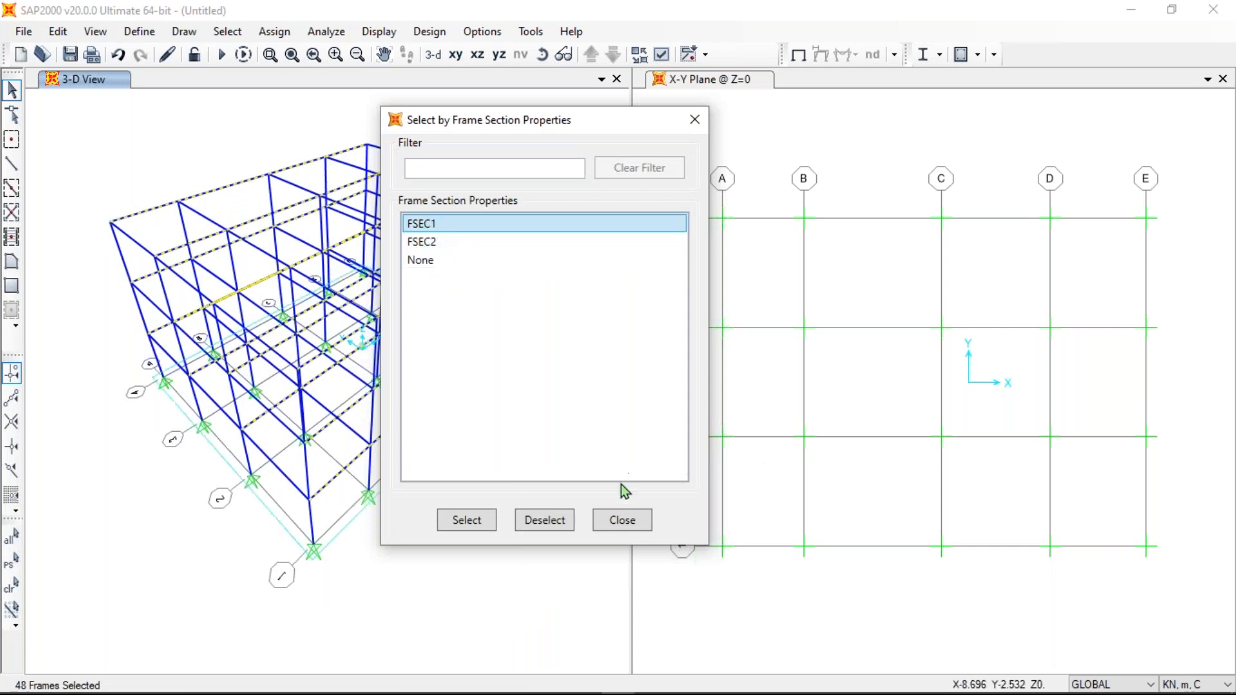
click(479, 522)
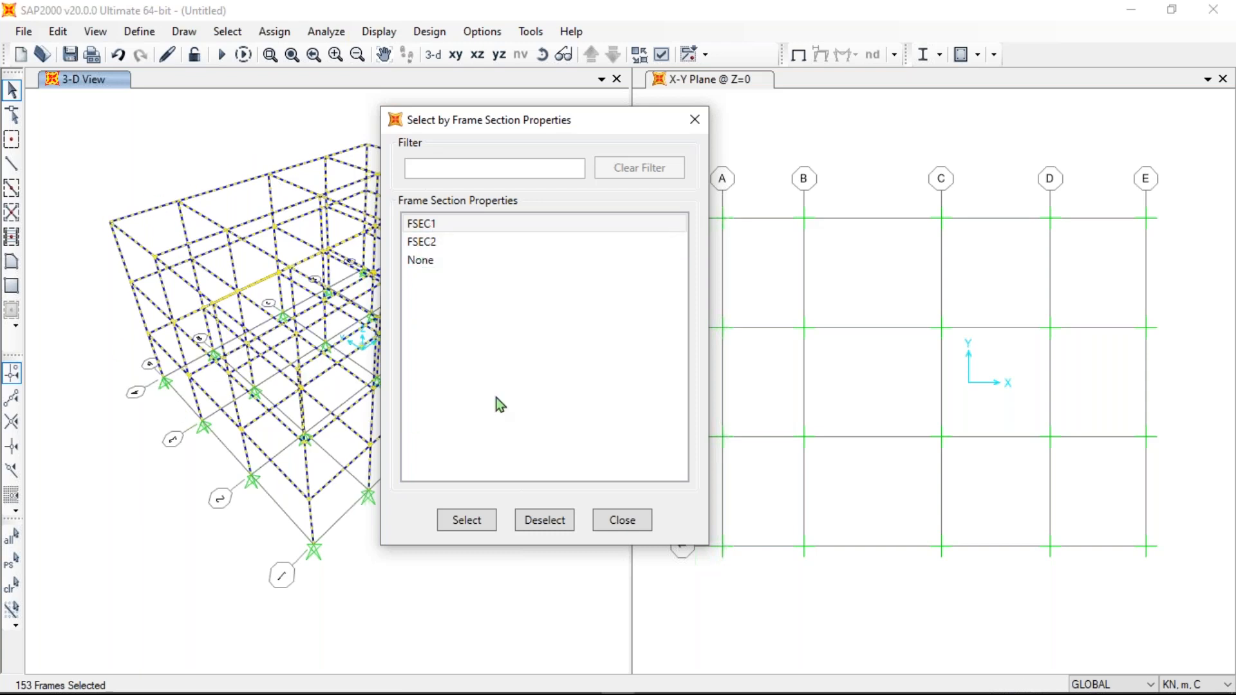
click(622, 520)
click(228, 32)
mouse_move(248, 64)
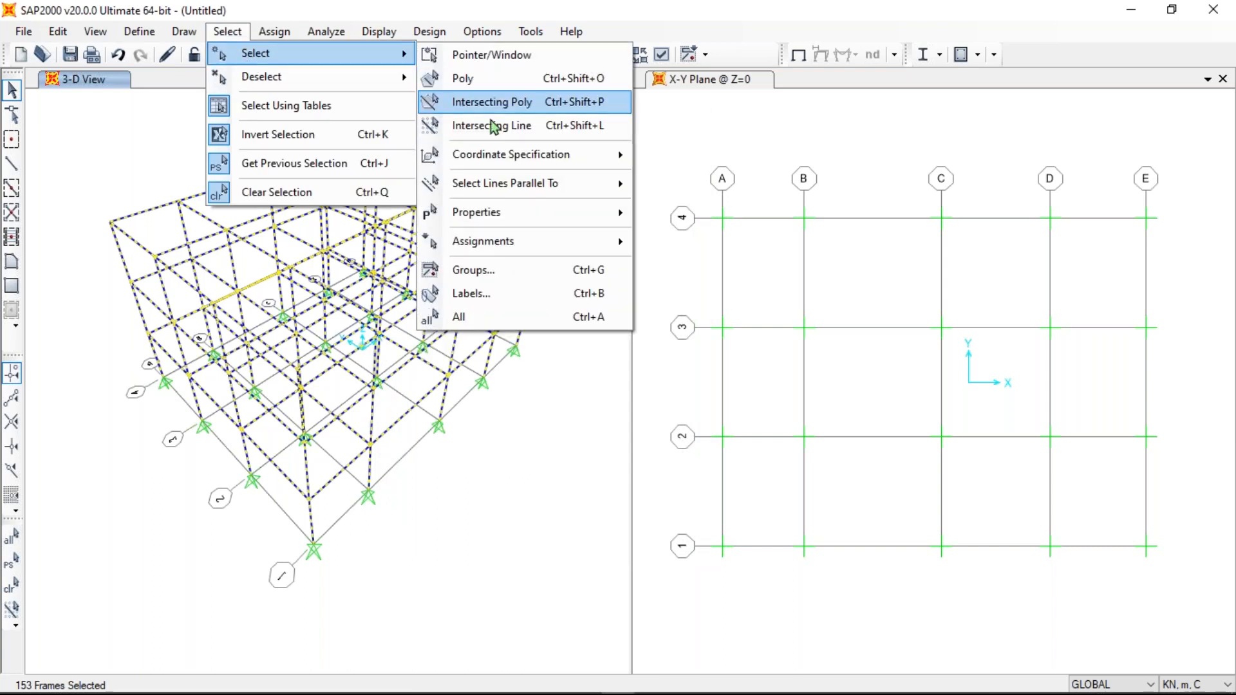
click(275, 31)
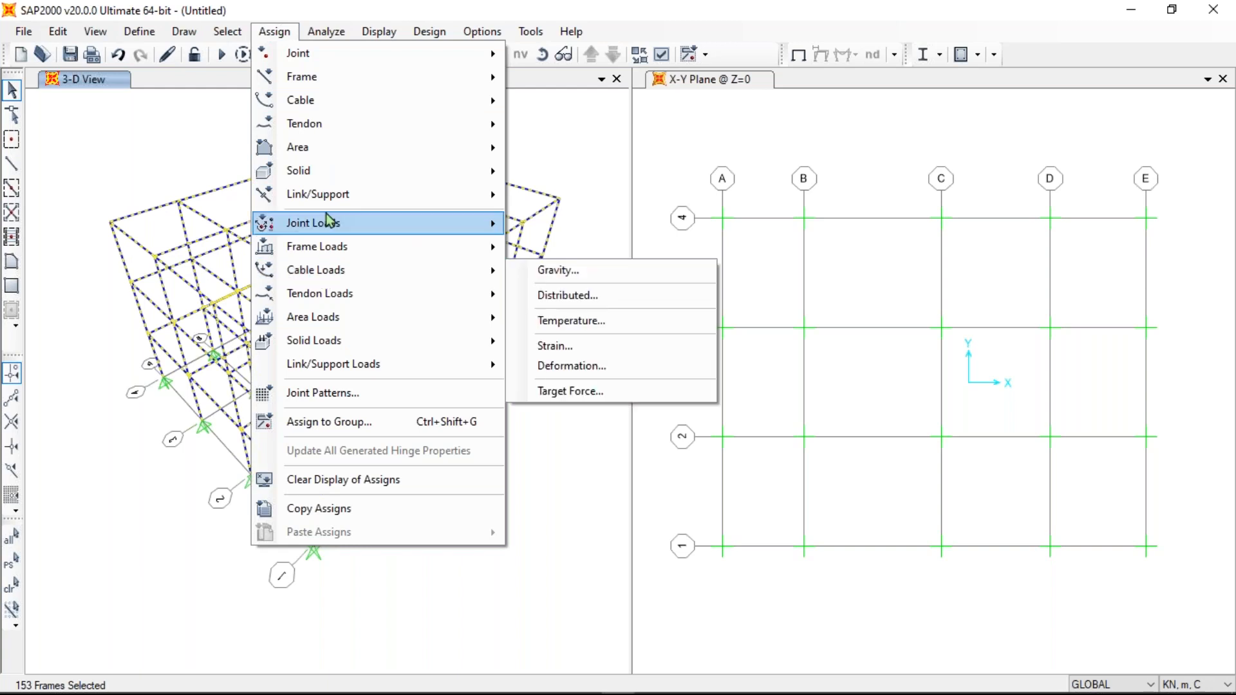
mouse_move(328, 230)
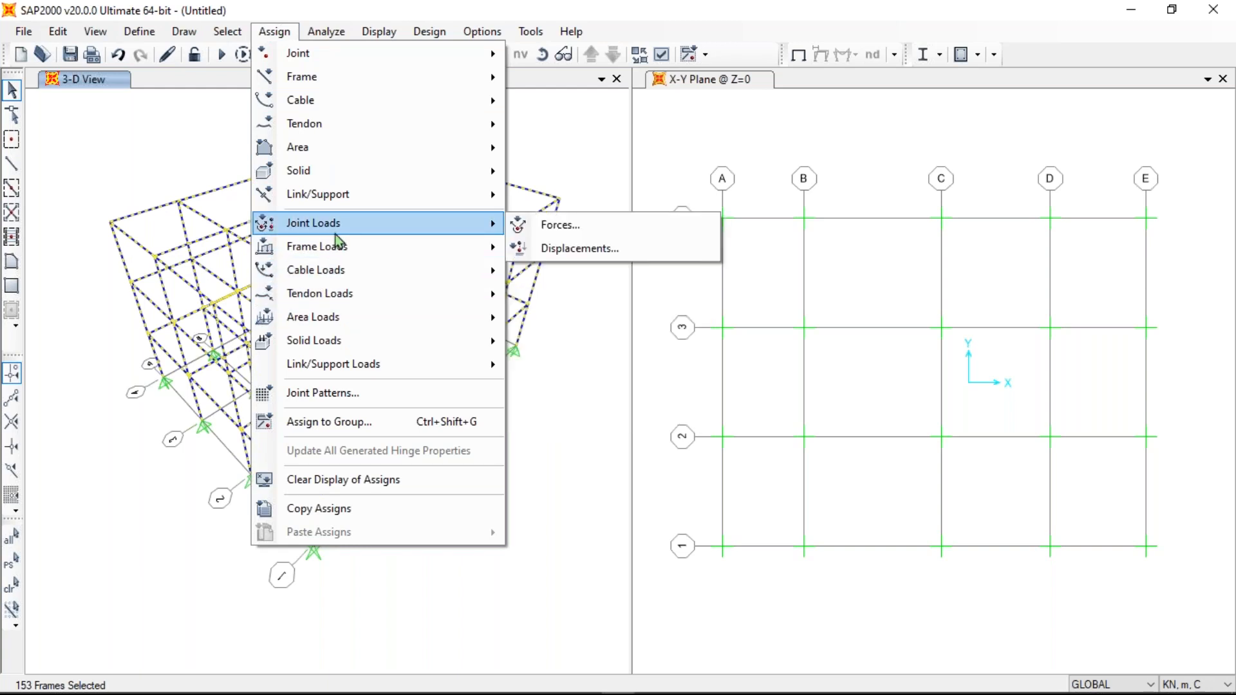
mouse_move(359, 64)
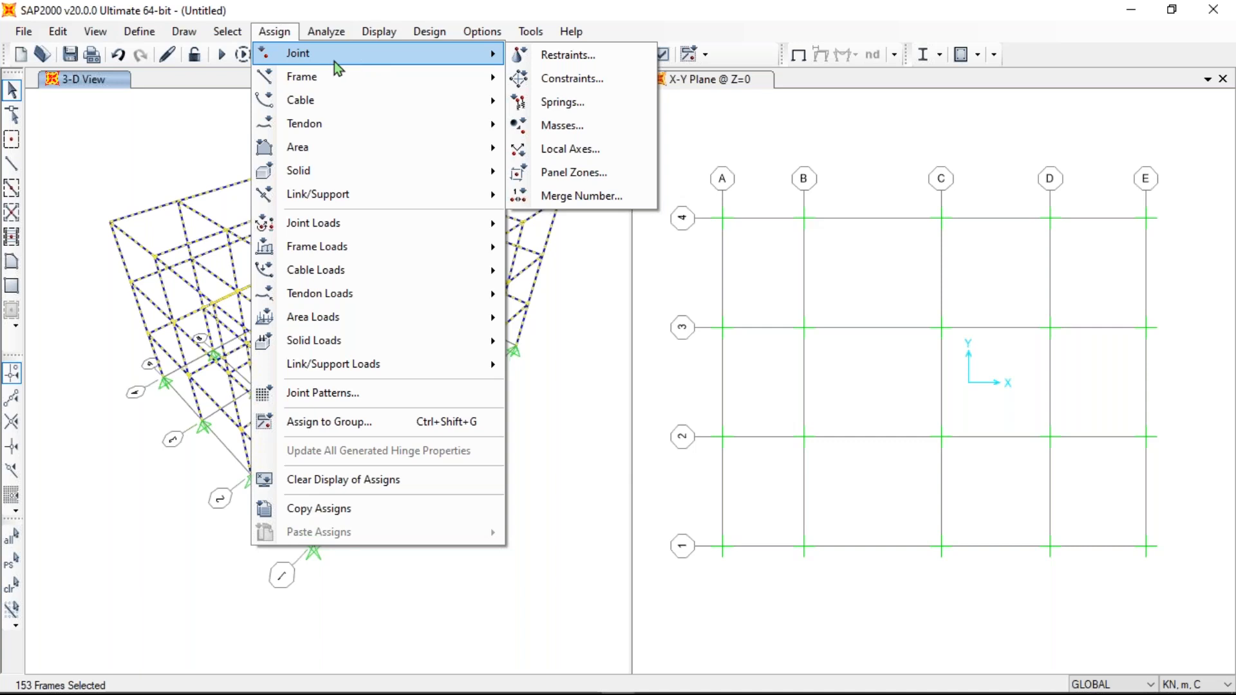
mouse_move(334, 87)
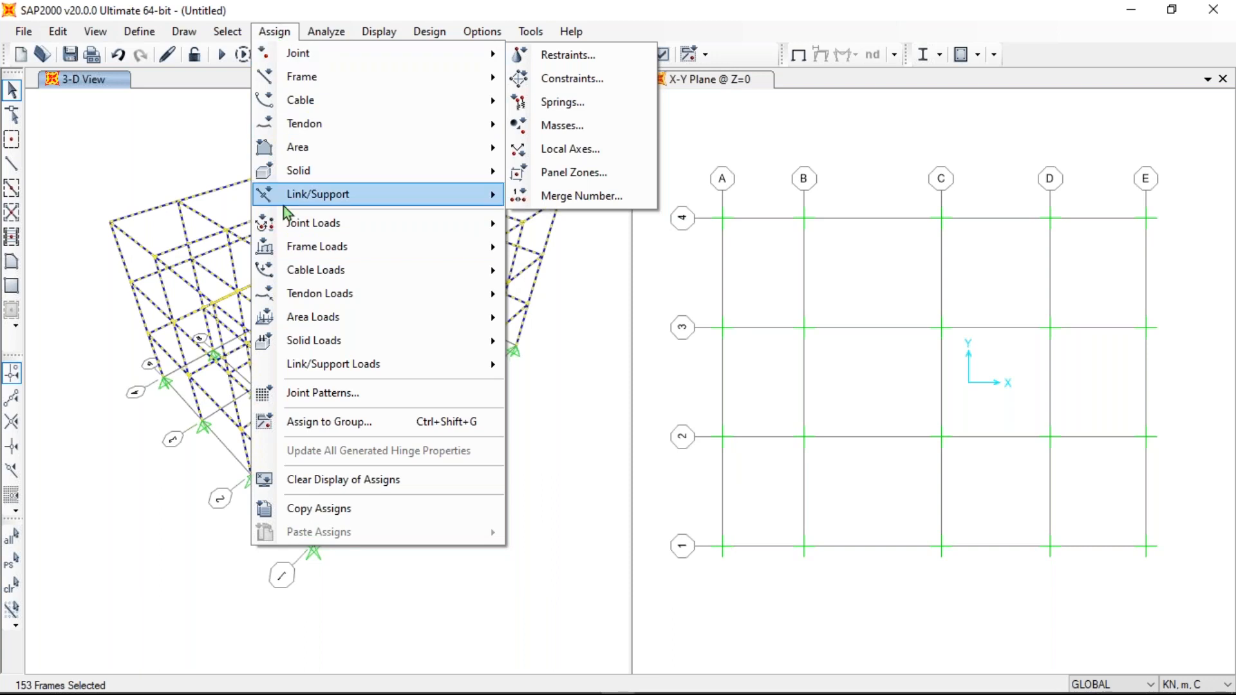
click(275, 32)
click(326, 32)
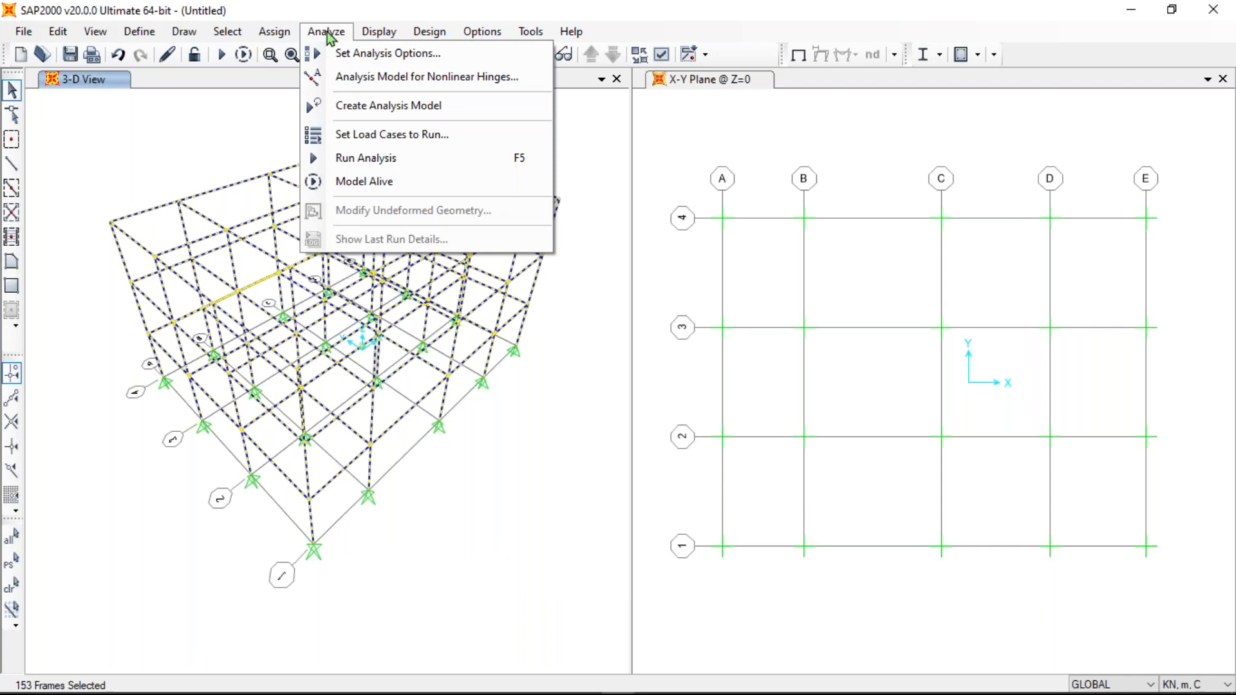
mouse_move(387, 35)
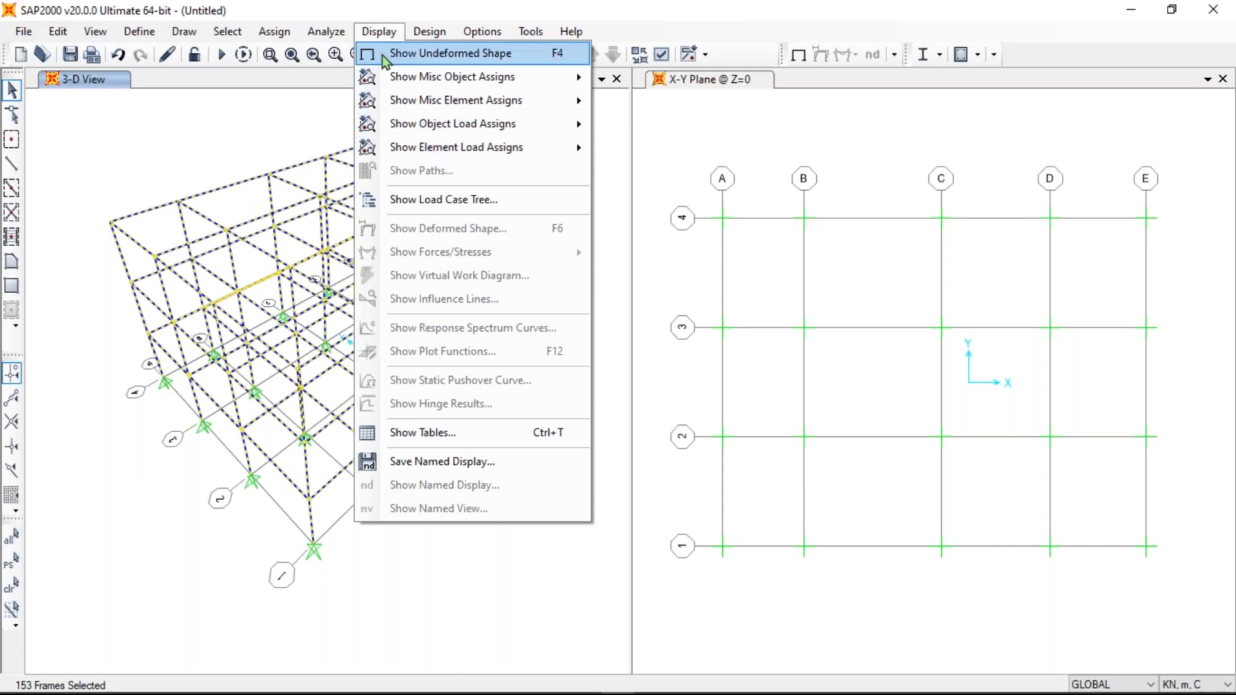
mouse_move(430, 35)
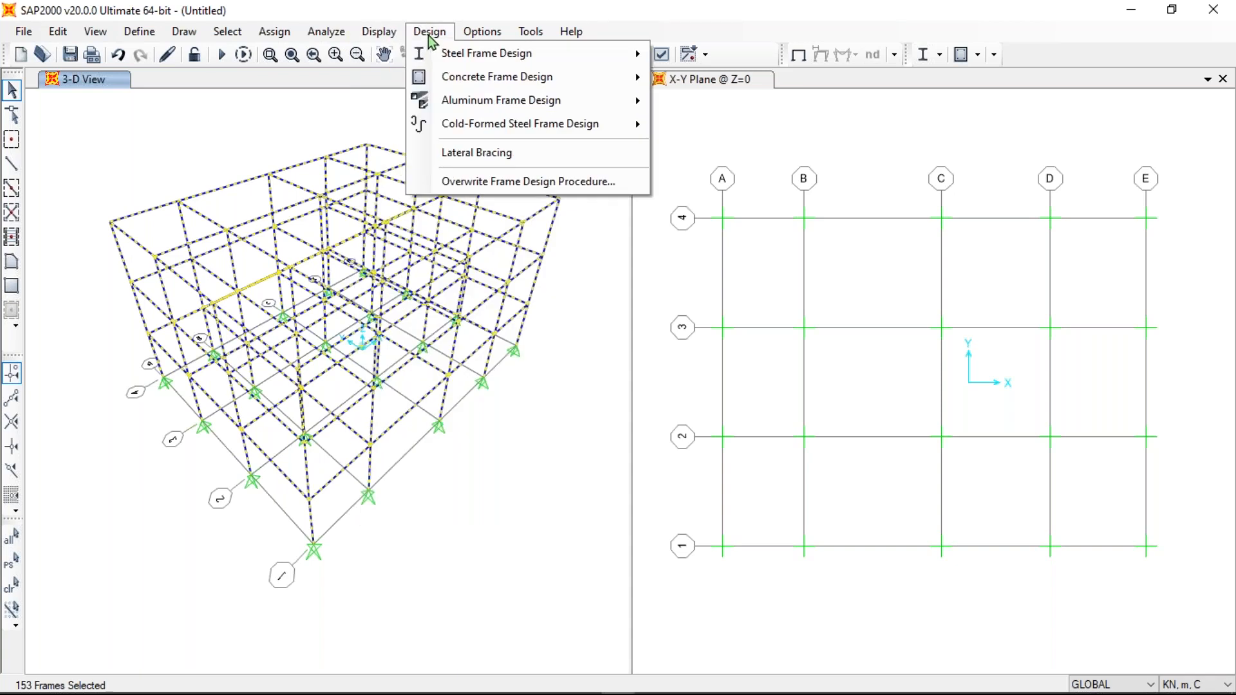
mouse_move(434, 60)
mouse_move(500, 35)
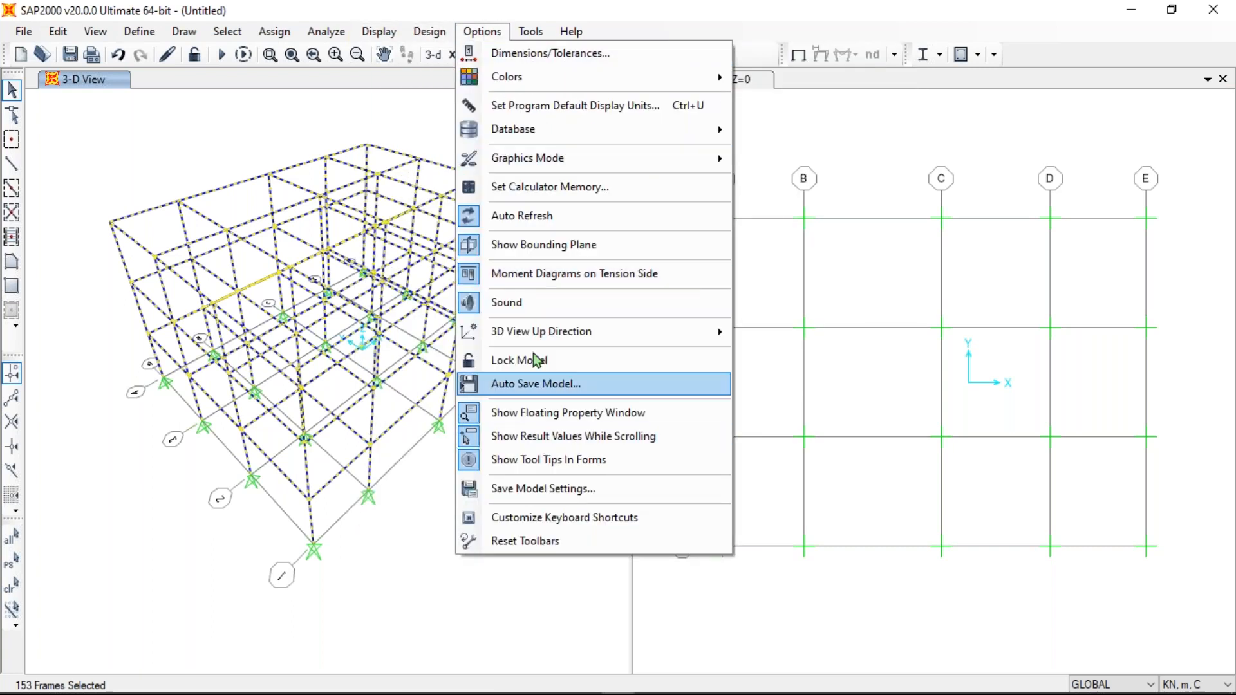
mouse_move(144, 33)
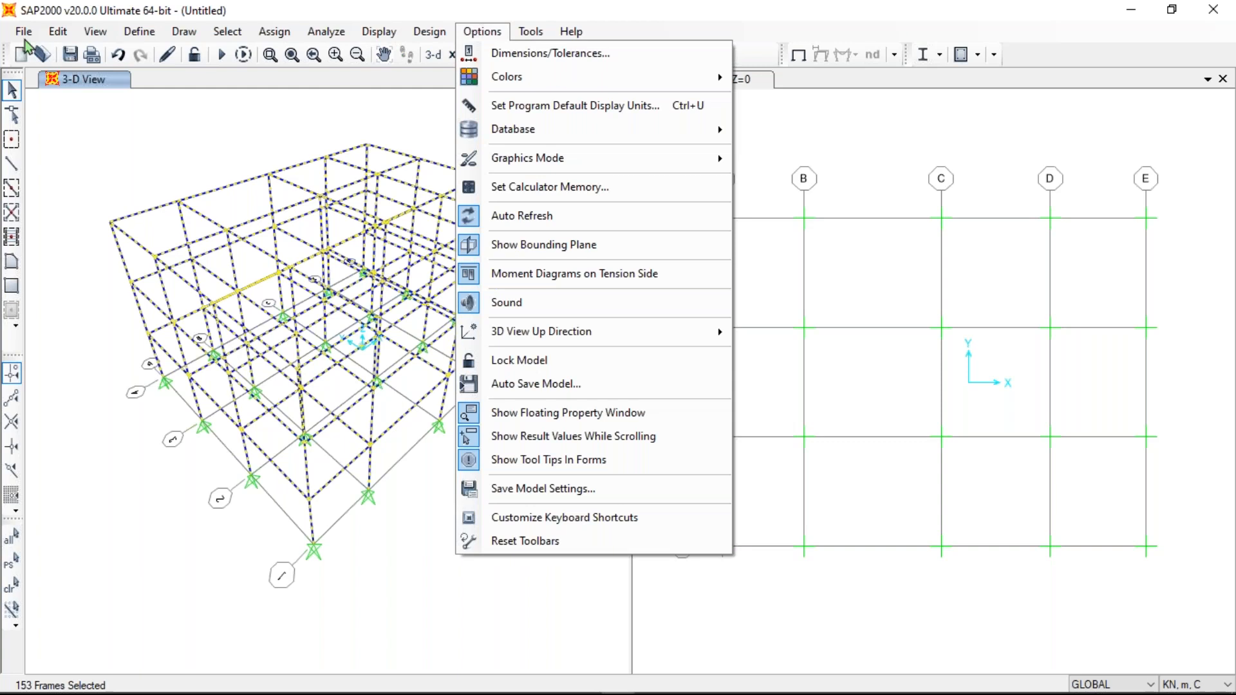
click(147, 128)
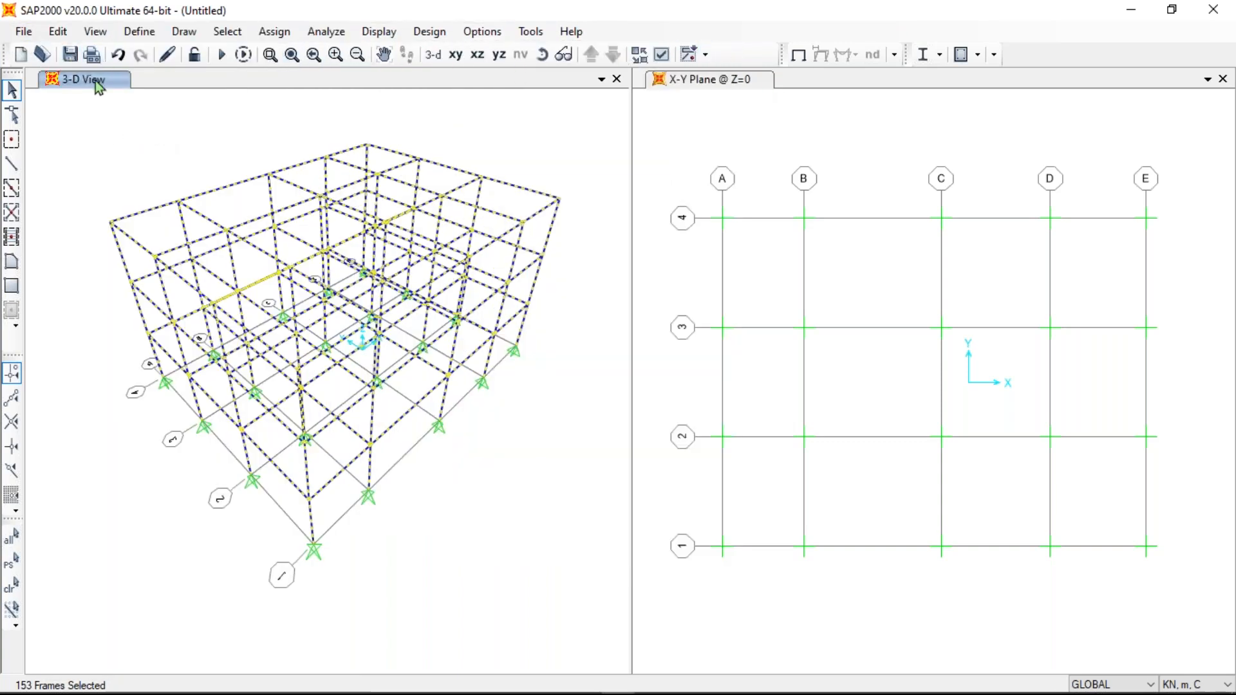
- Make the X-Y Plane @ Z=0 plan window active after dismissing the File menu
click(23, 31)
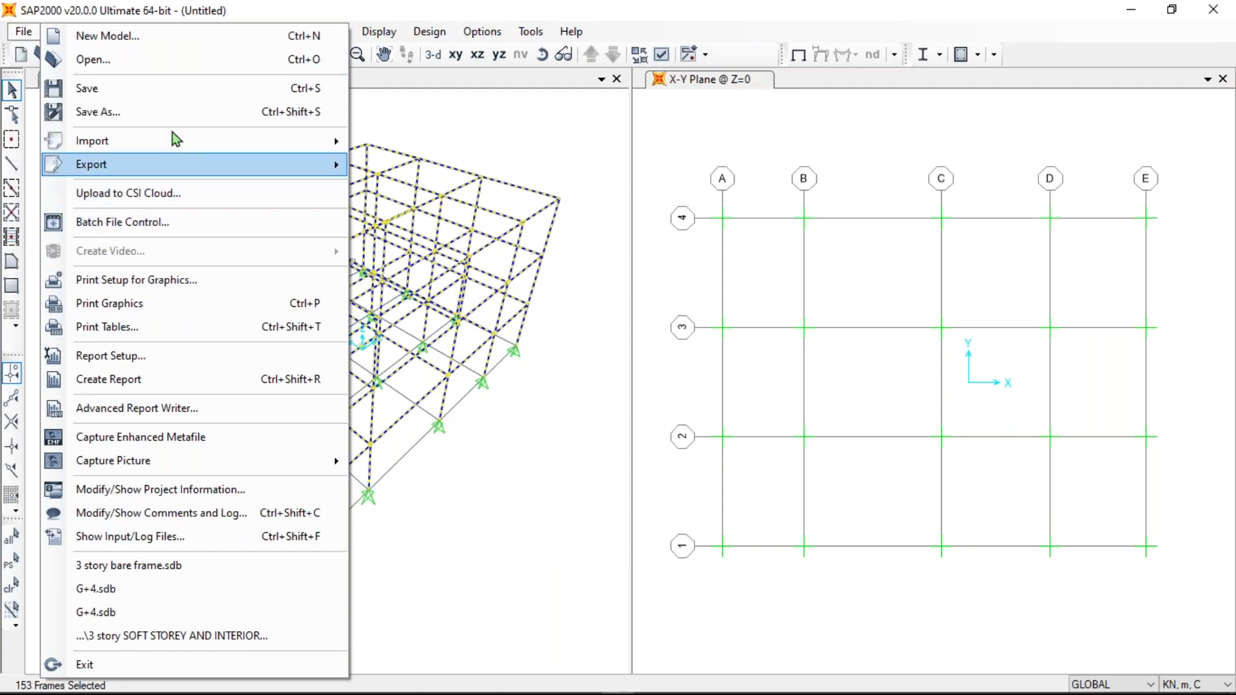
click(513, 112)
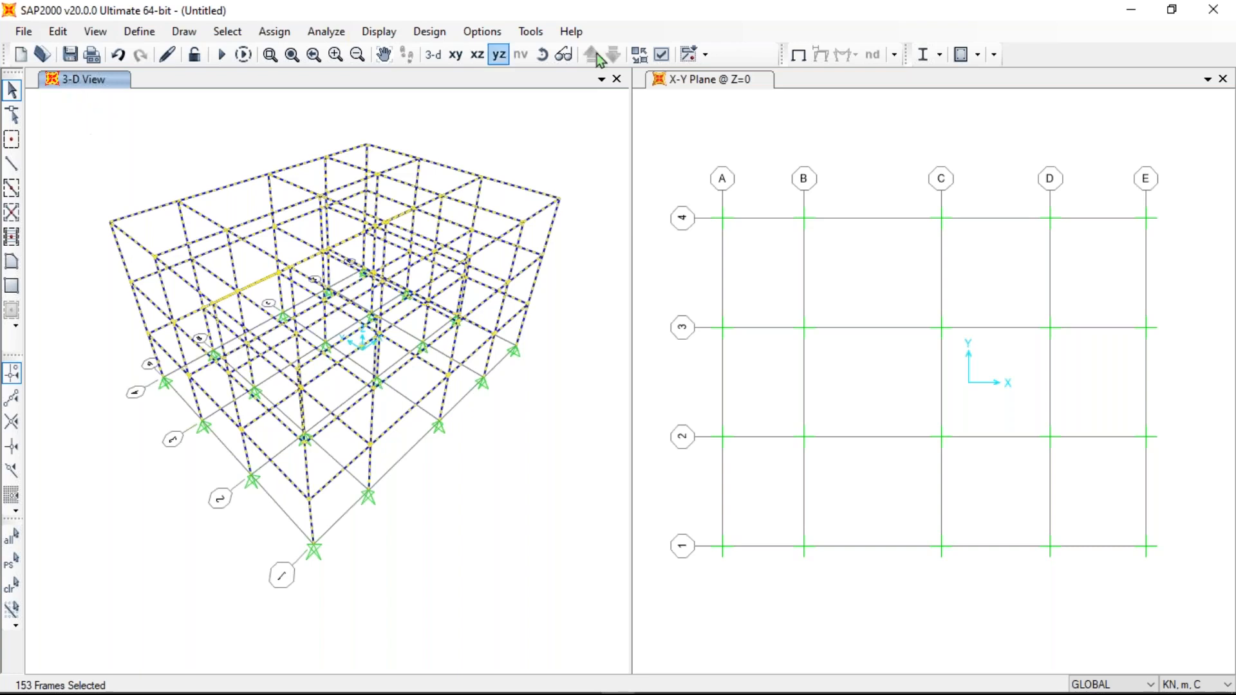
click(738, 89)
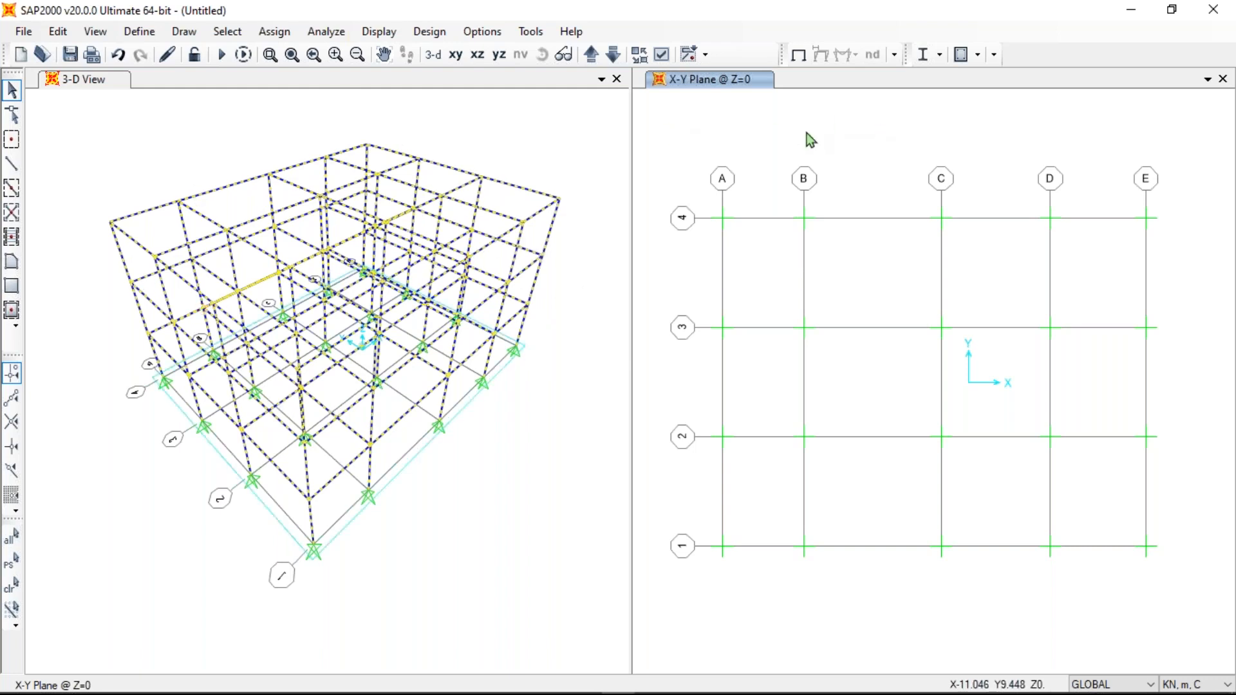
- Close the X-Y Plane @ Z=0 plan window
click(1207, 80)
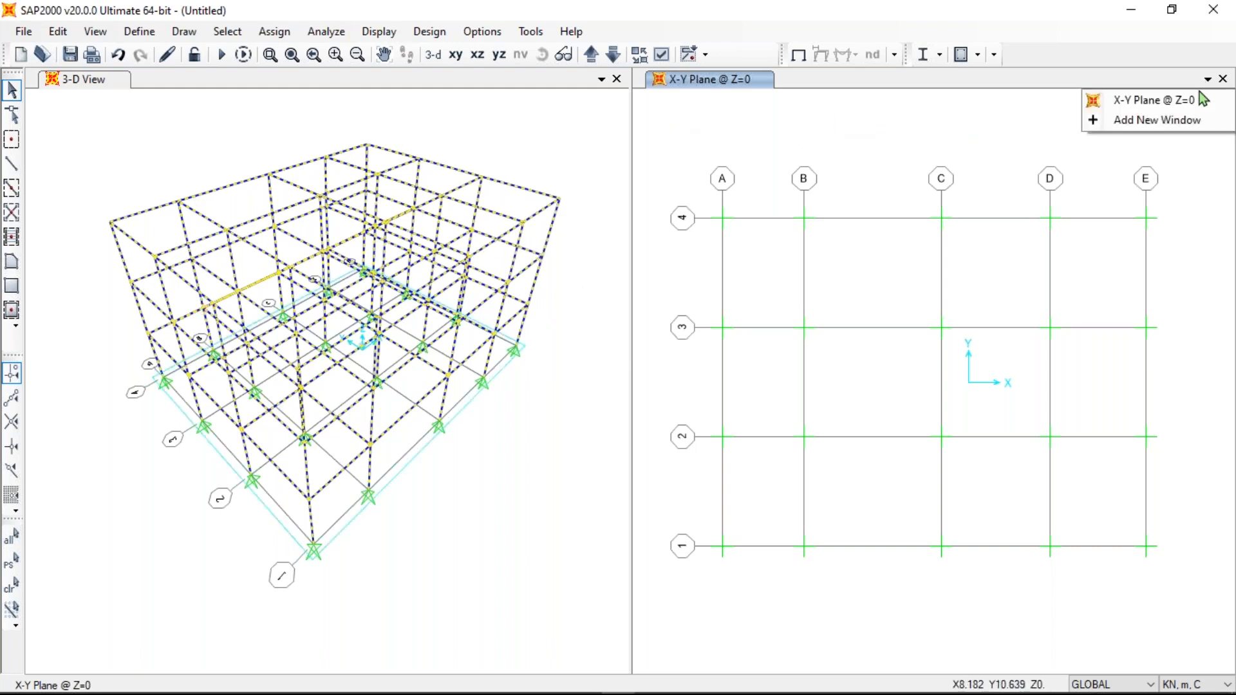
click(652, 124)
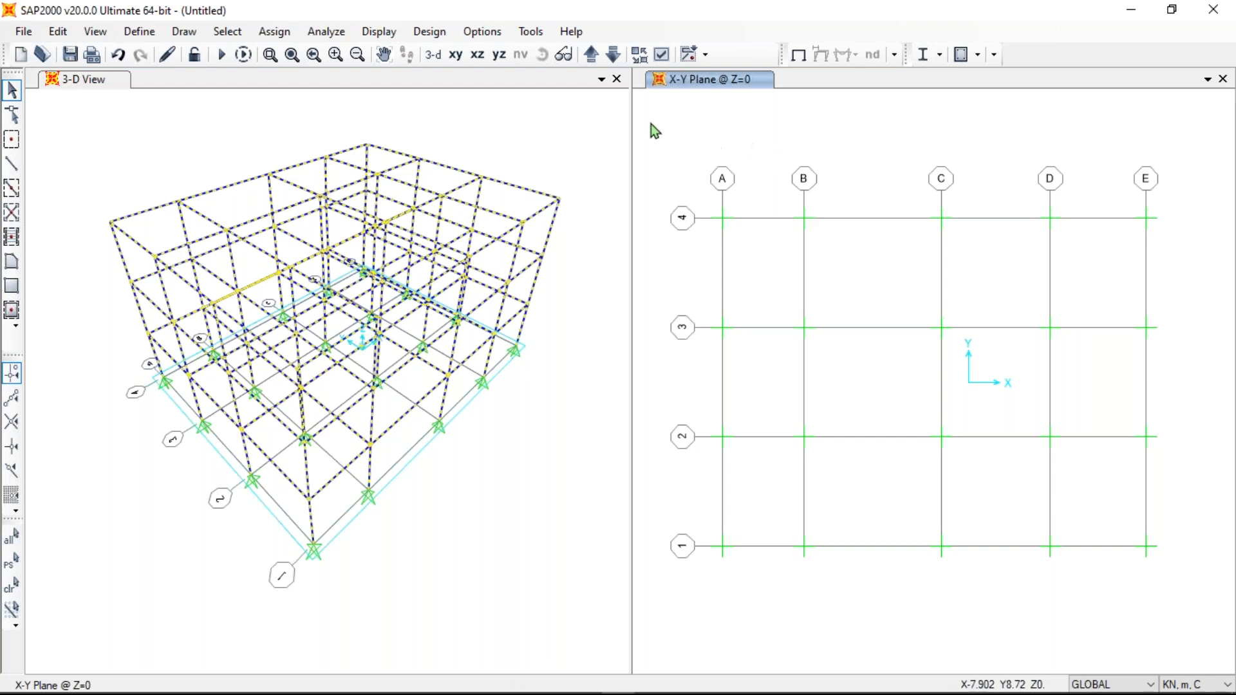
click(1223, 79)
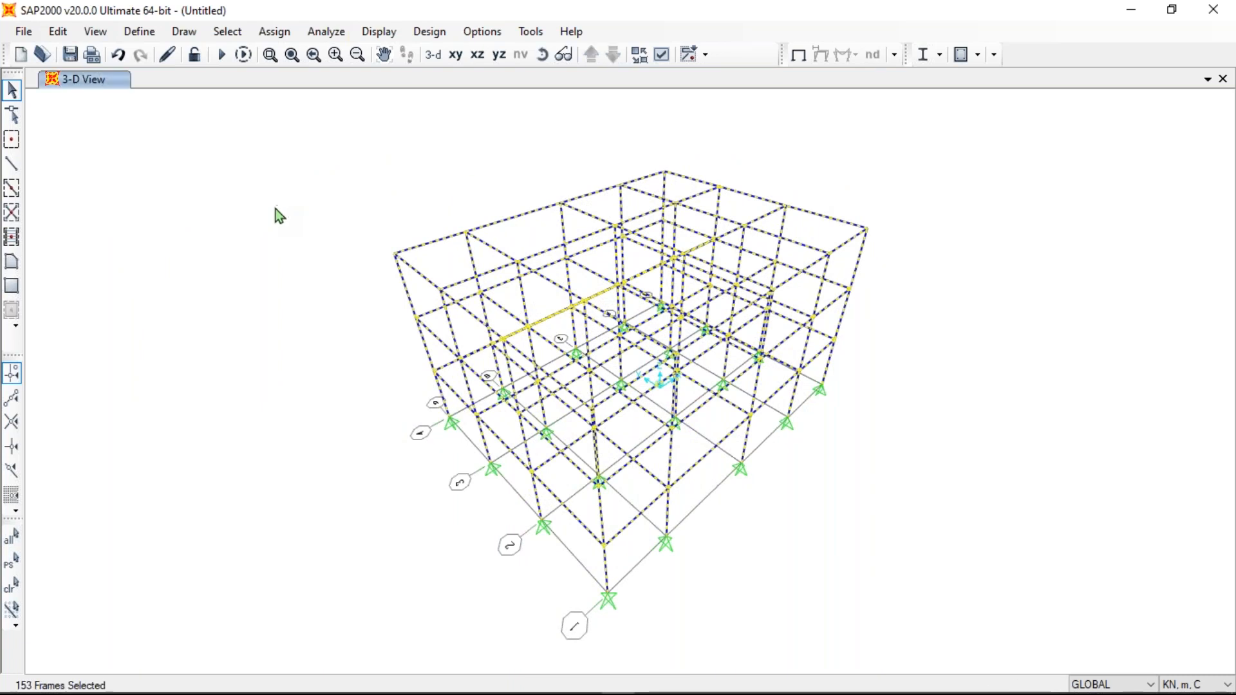
- Add a new model window, clear the selection with Ctrl+Q and show the X-Y plan at Z=9
click(1207, 80)
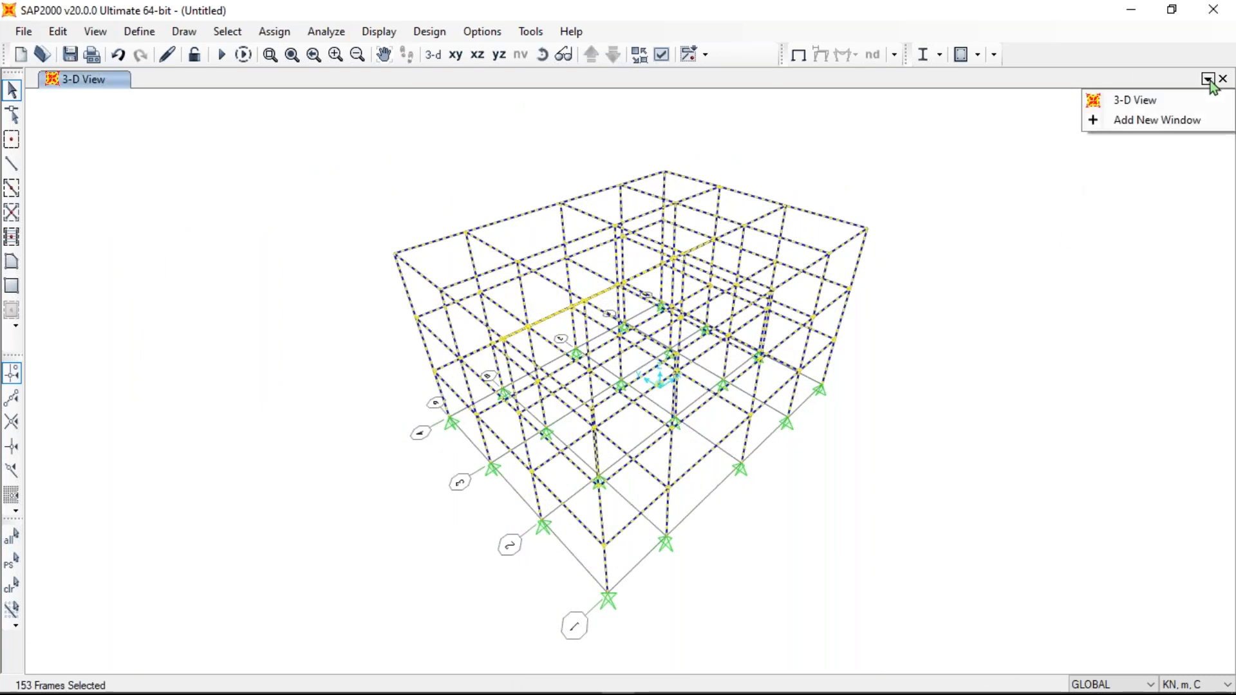
click(1141, 120)
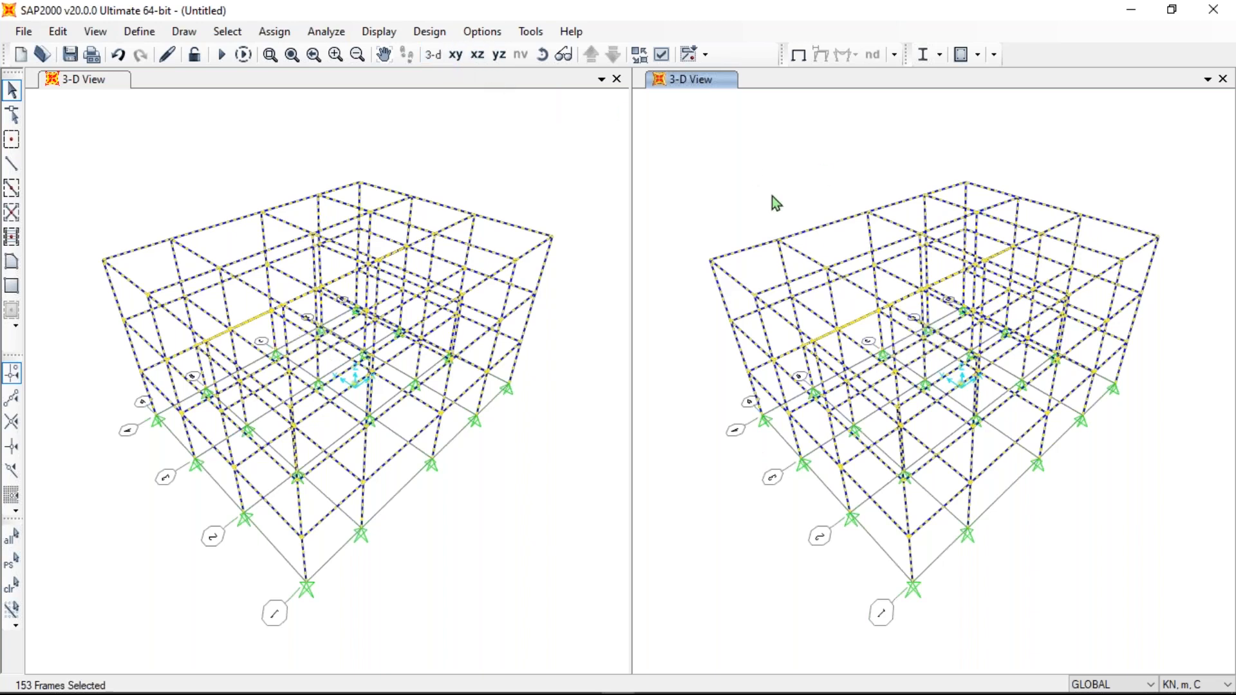
key(ctrl+q)
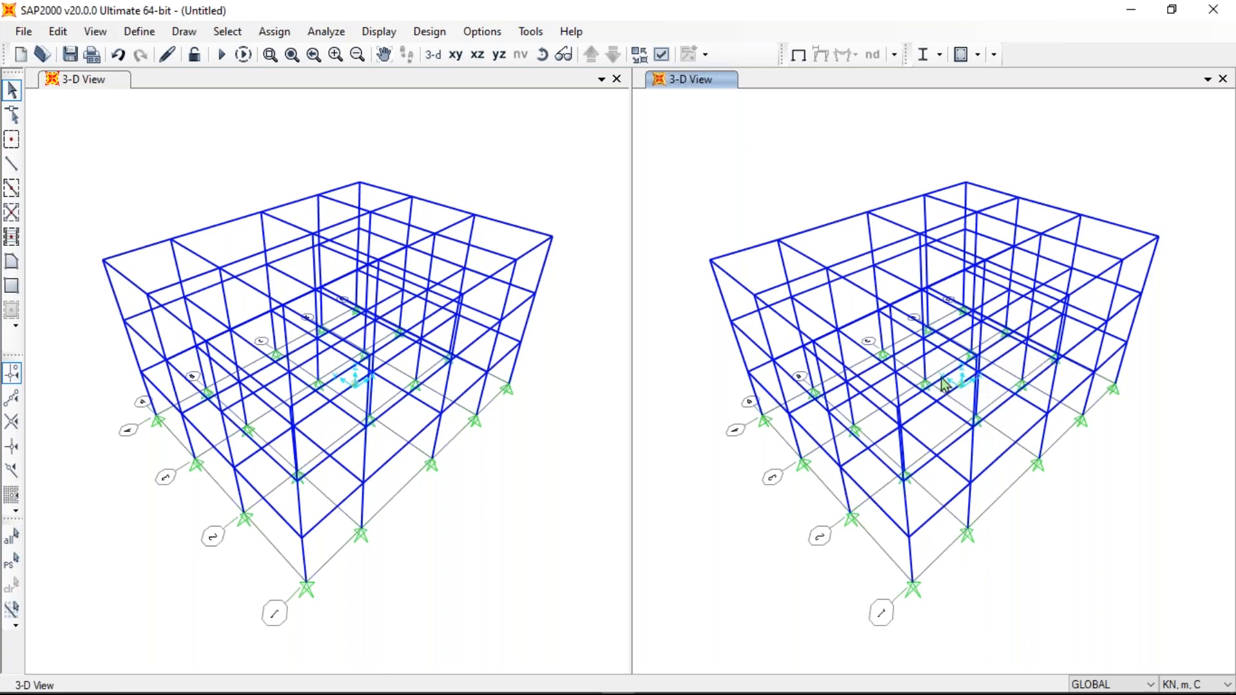
click(456, 55)
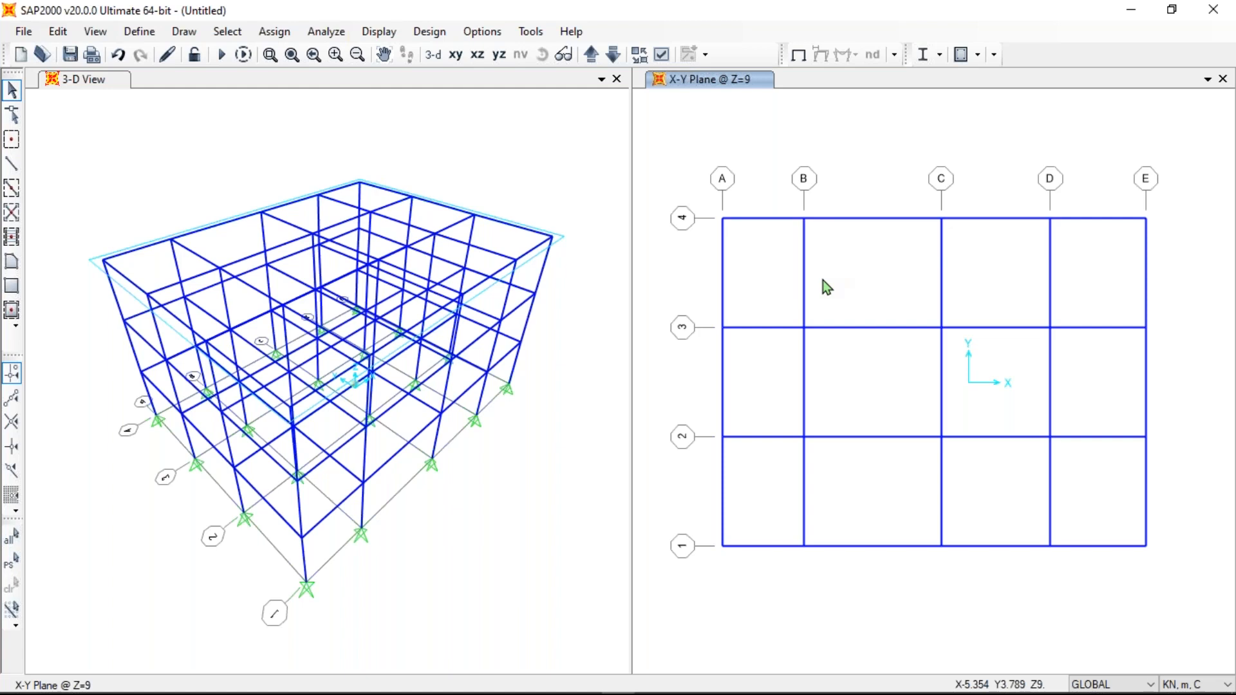
- Step the X-Y plan down from Z=9 through Z=6 and Z=3 to Z=0
click(614, 55)
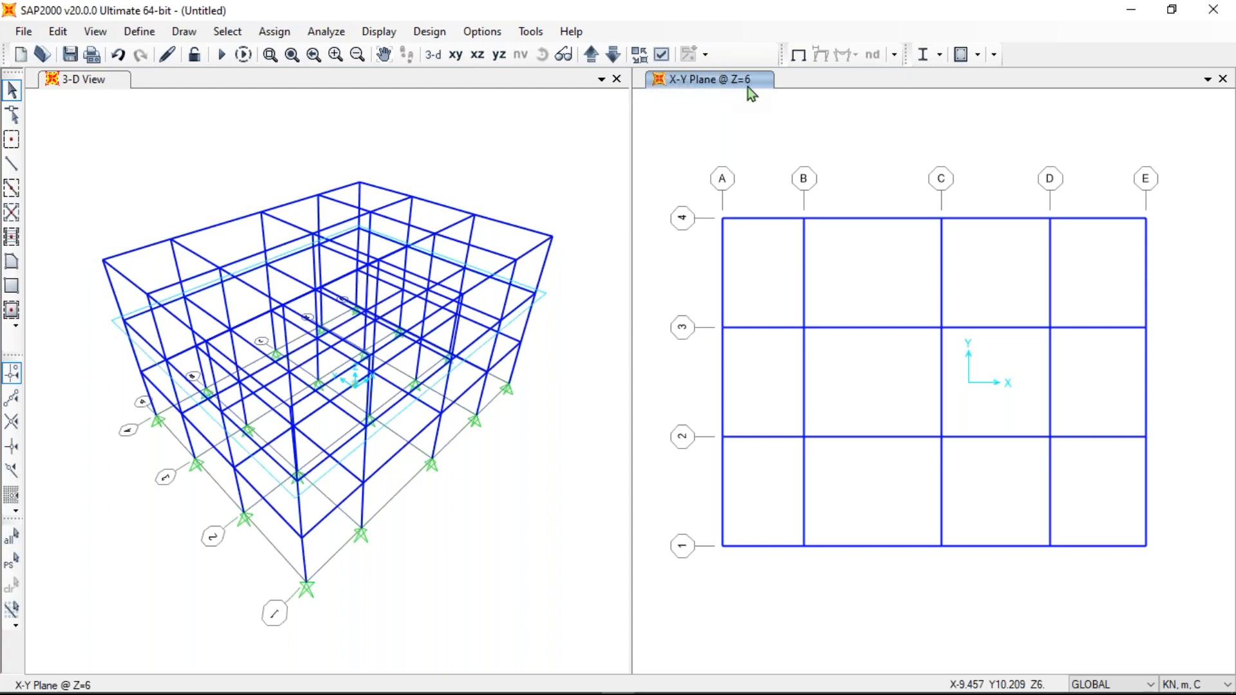
click(614, 55)
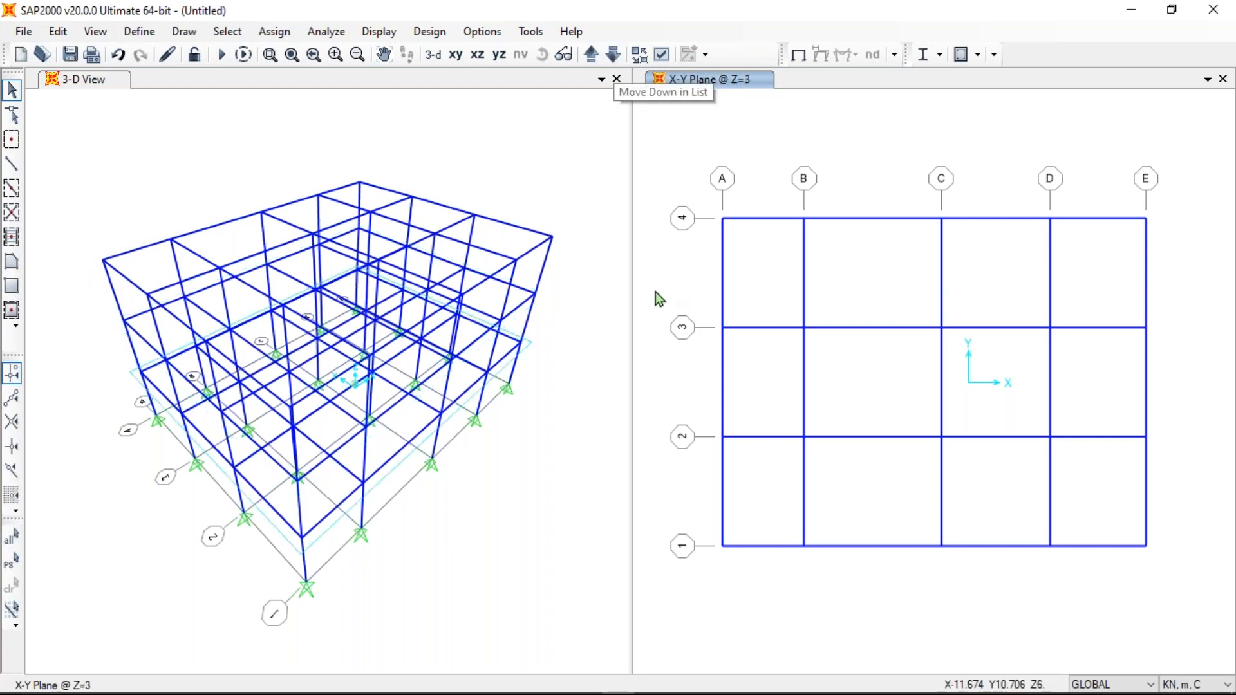
click(613, 56)
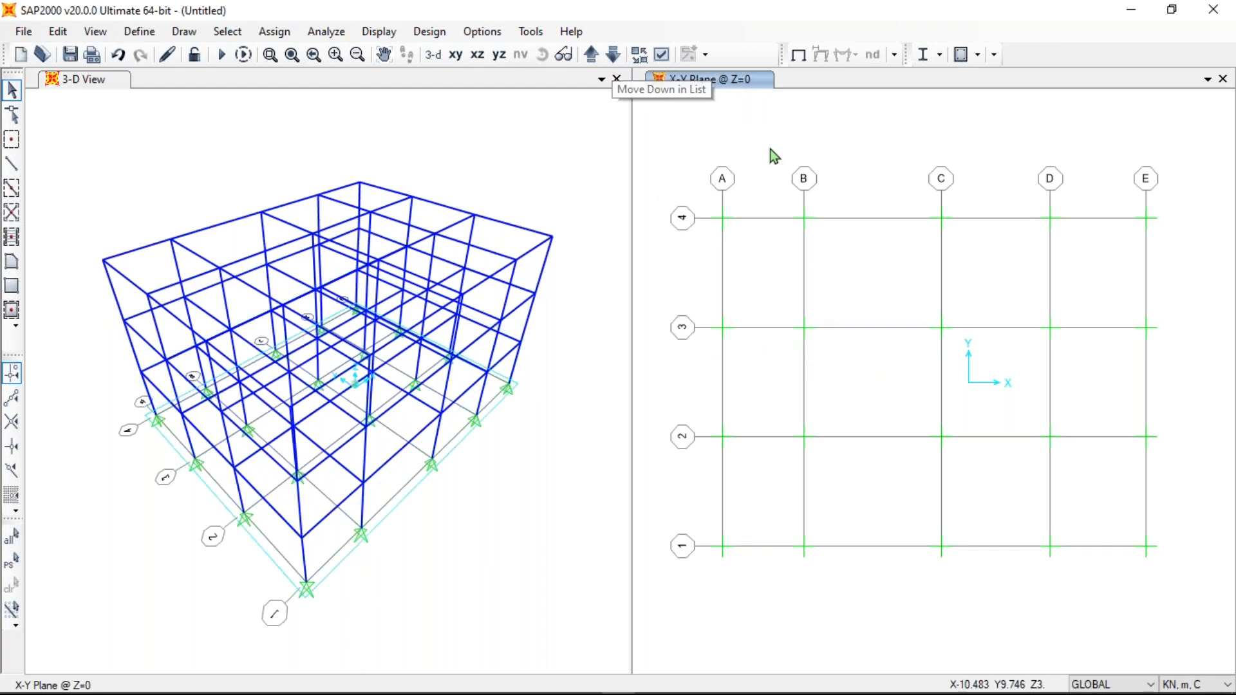
- Switch to an X-Z elevation and step through planes Y=2 and Y=-2, then back to Y=6
click(480, 58)
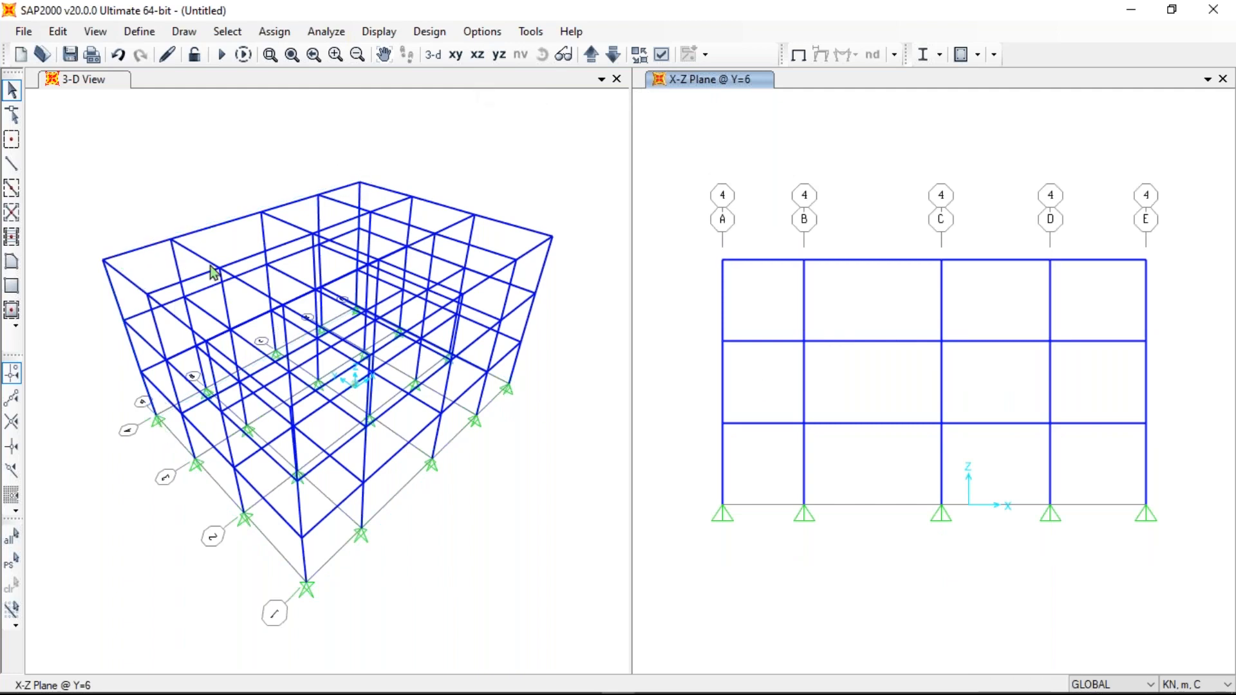
click(612, 56)
click(612, 57)
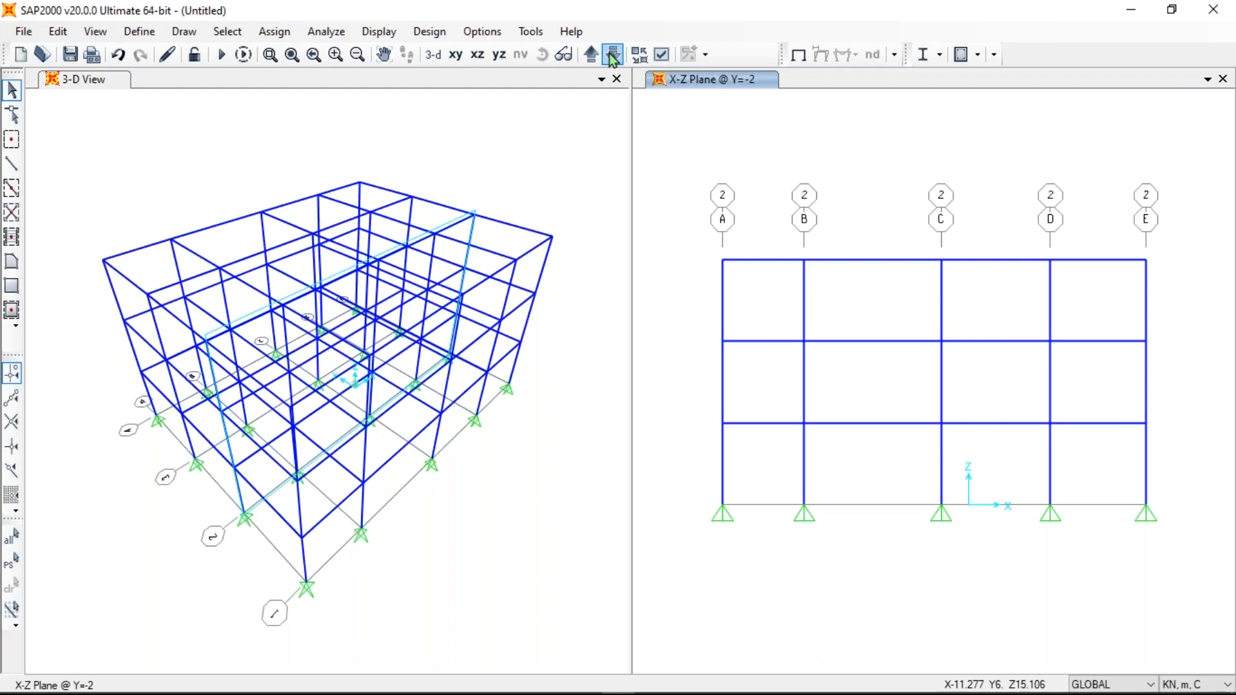
click(590, 56)
click(590, 55)
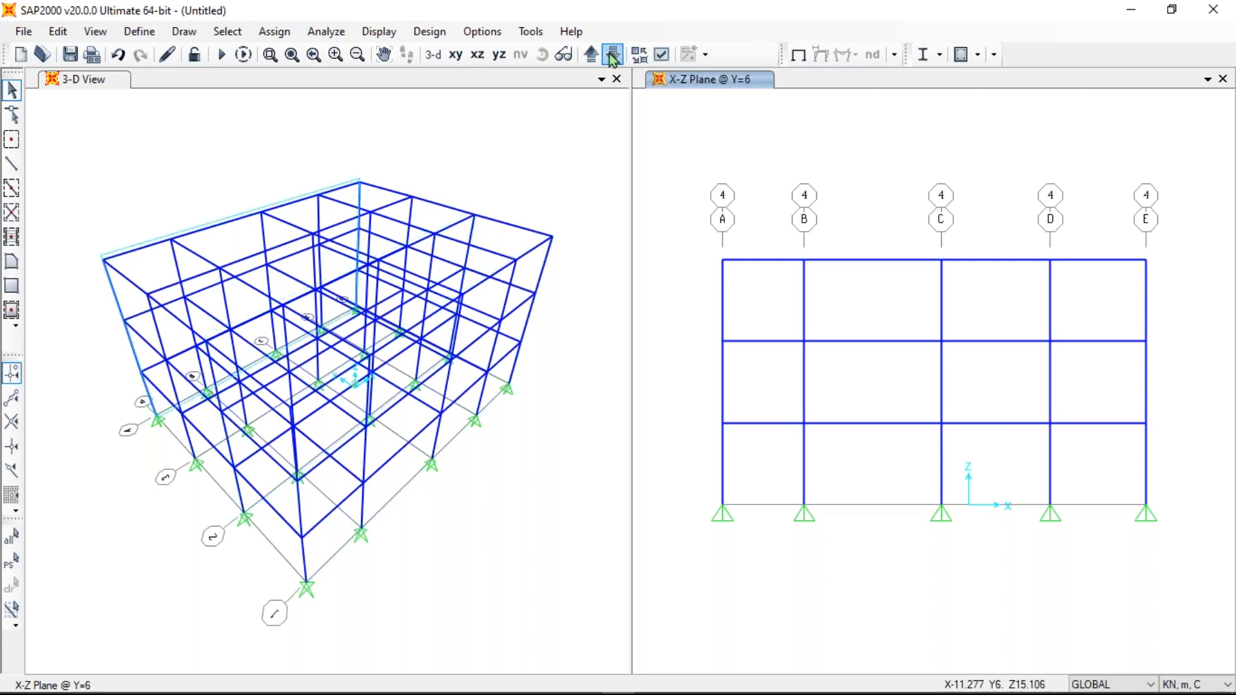
- Switch to a Y-Z elevation and cycle grid lines A to E, ending on grid B at X=-6
click(498, 58)
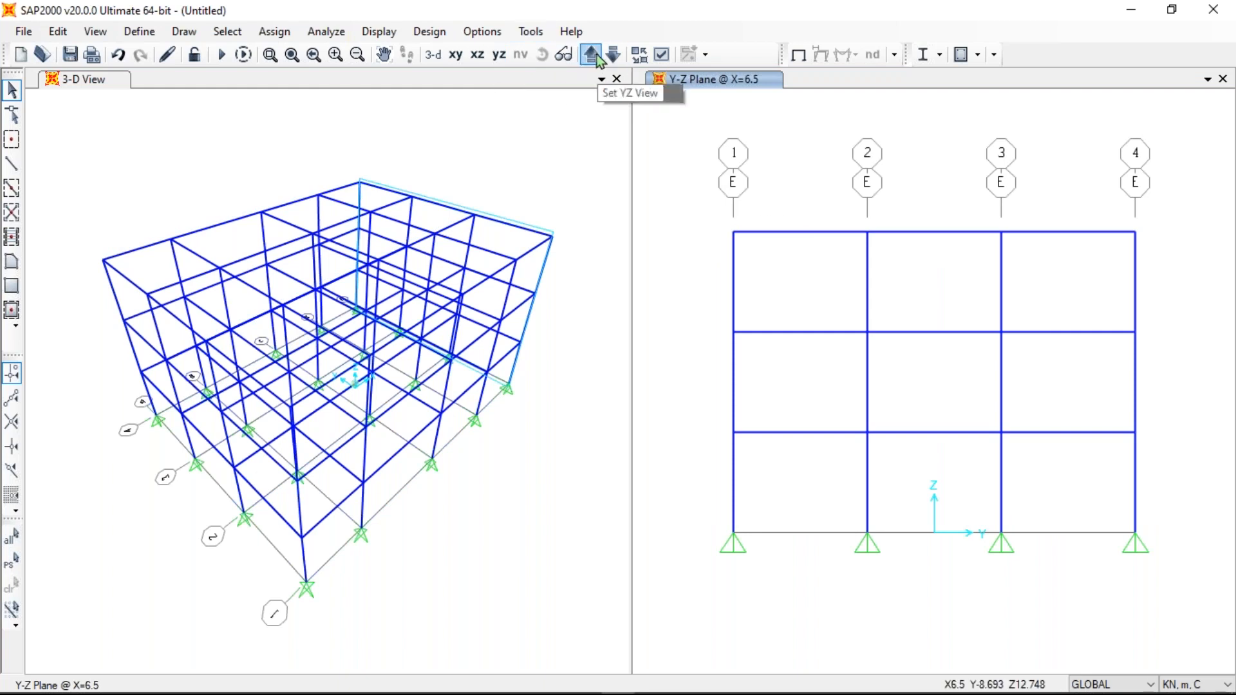
click(300, 218)
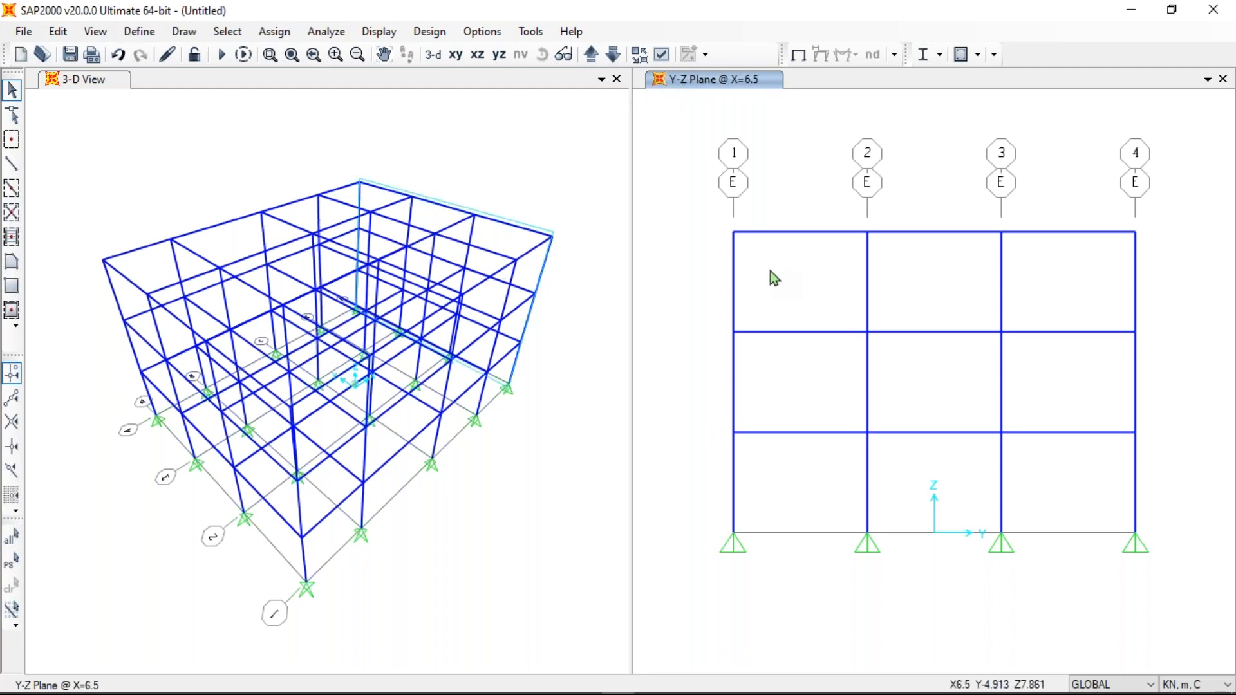
click(592, 55)
click(592, 55)
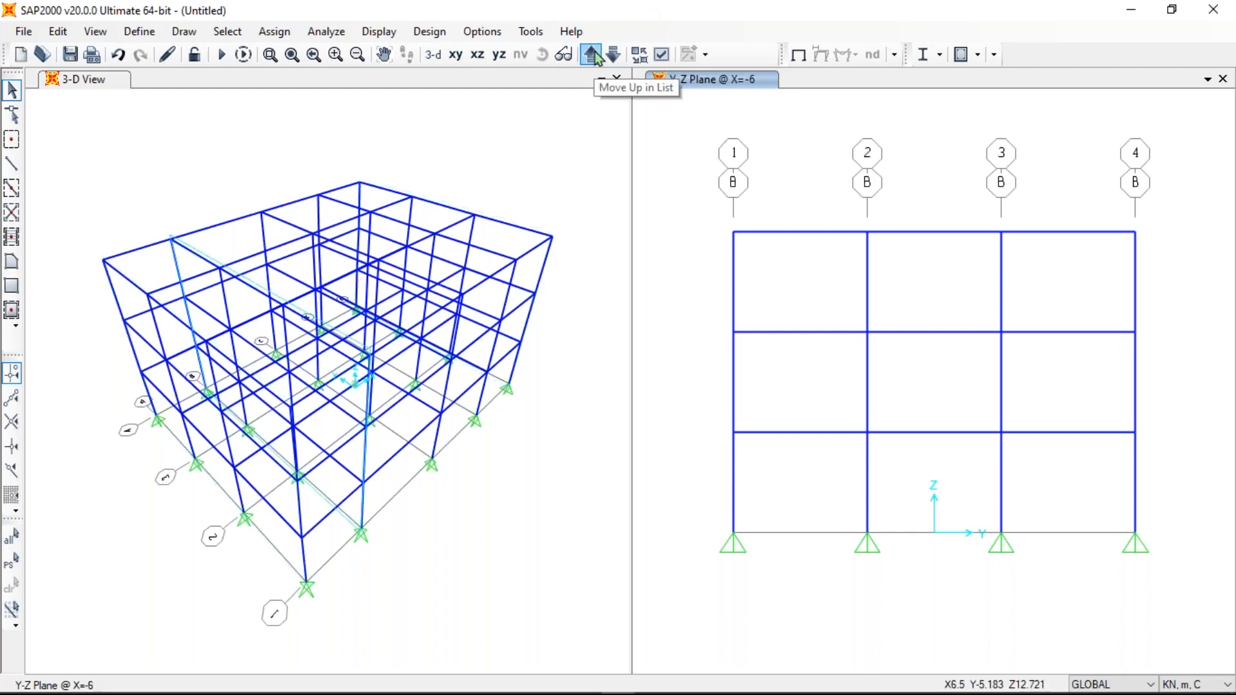
click(592, 54)
click(592, 55)
click(592, 55)
click(592, 54)
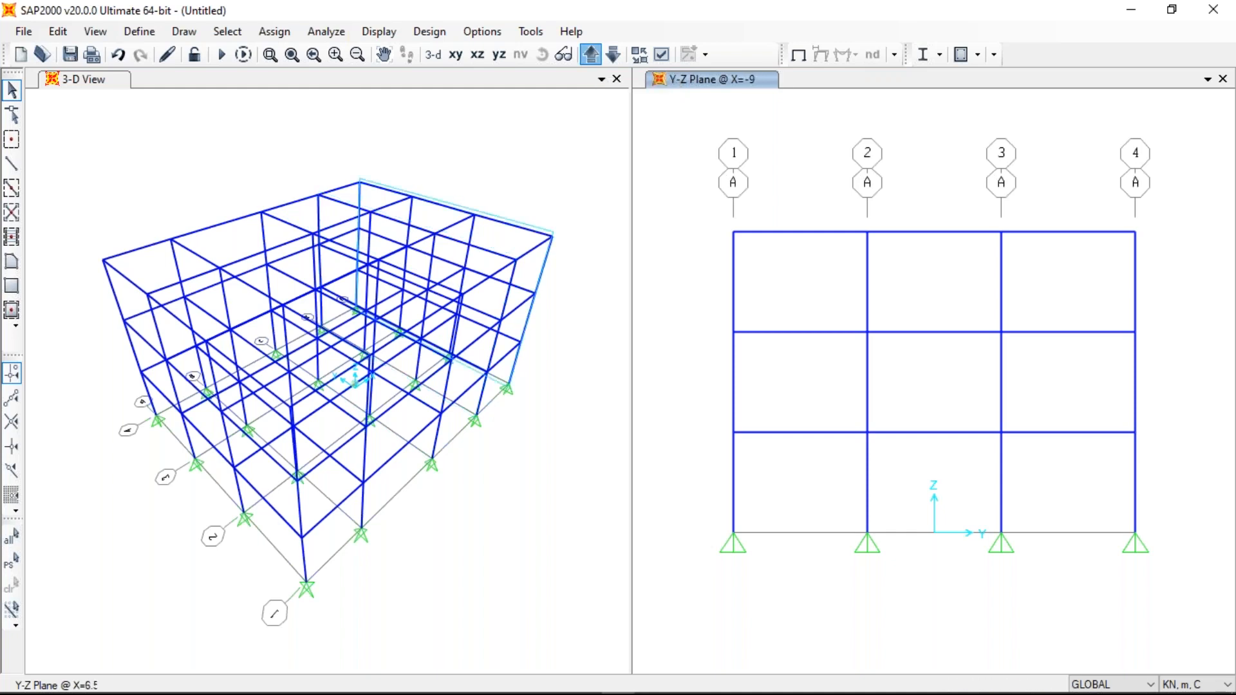
click(592, 55)
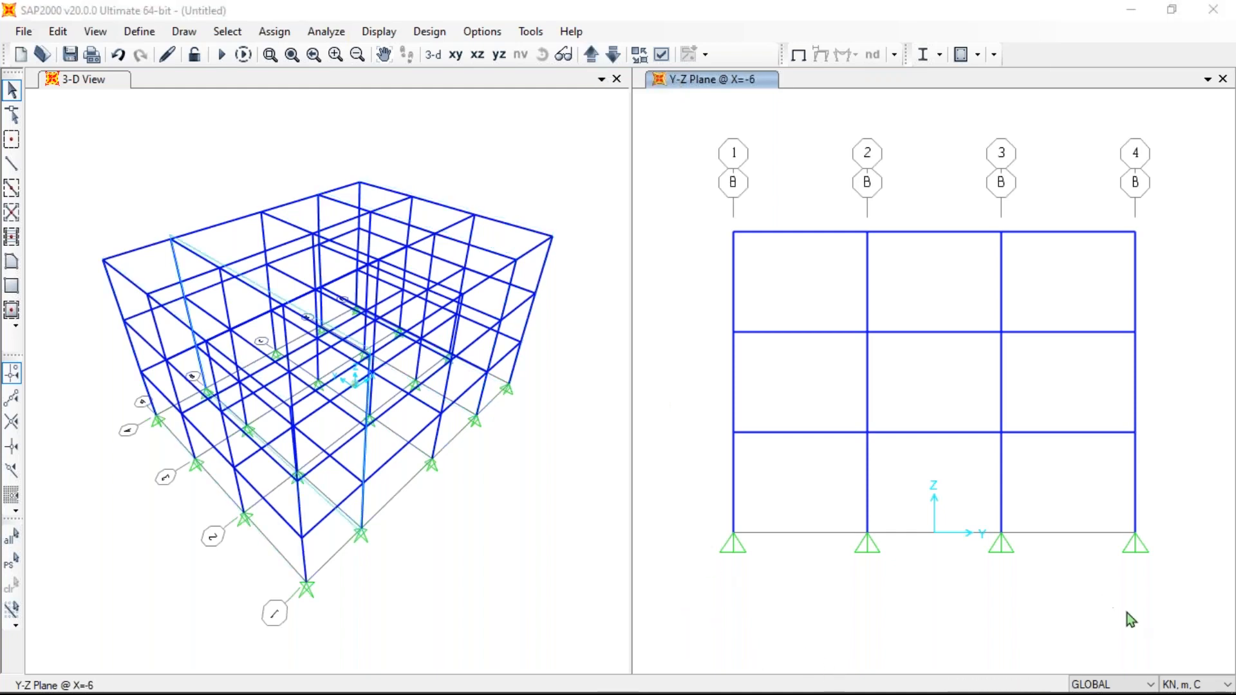
click(1208, 686)
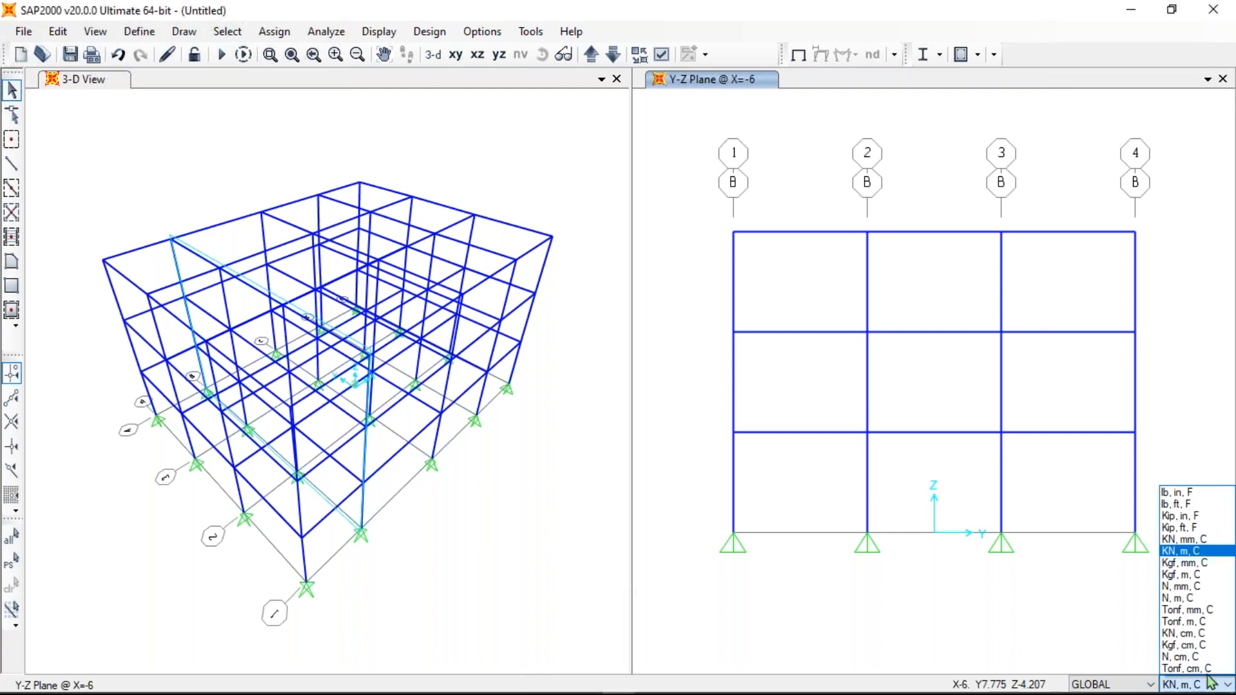
click(1183, 542)
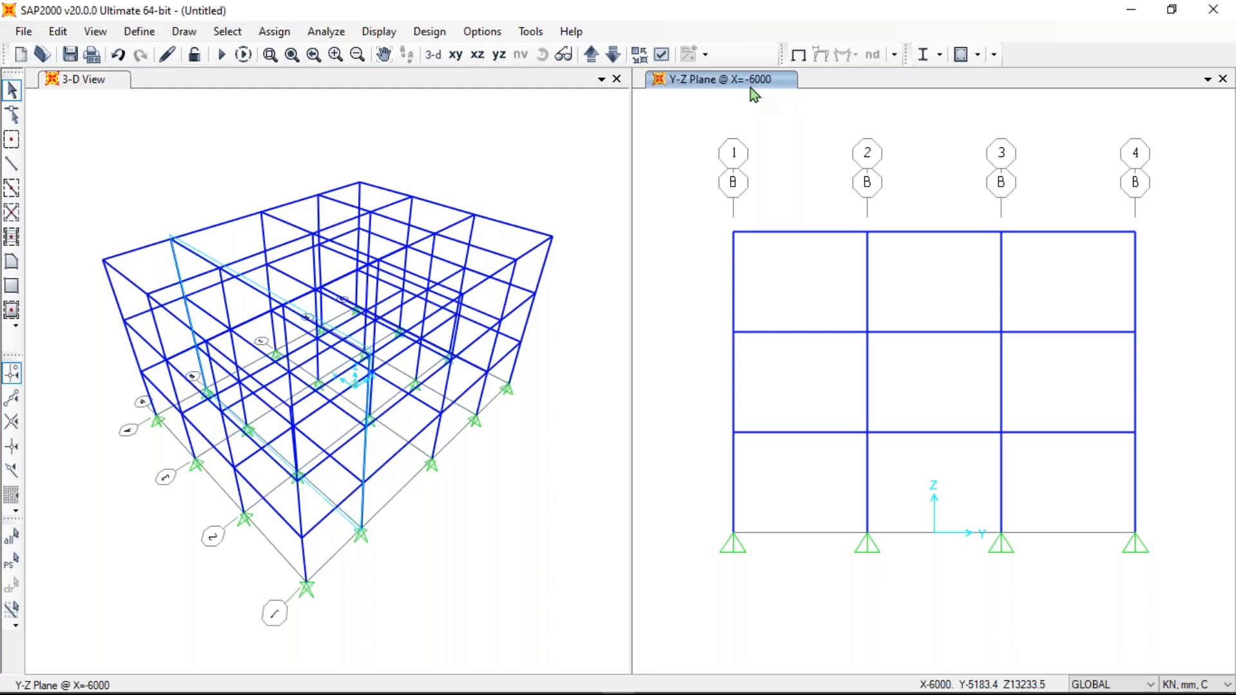
click(1188, 686)
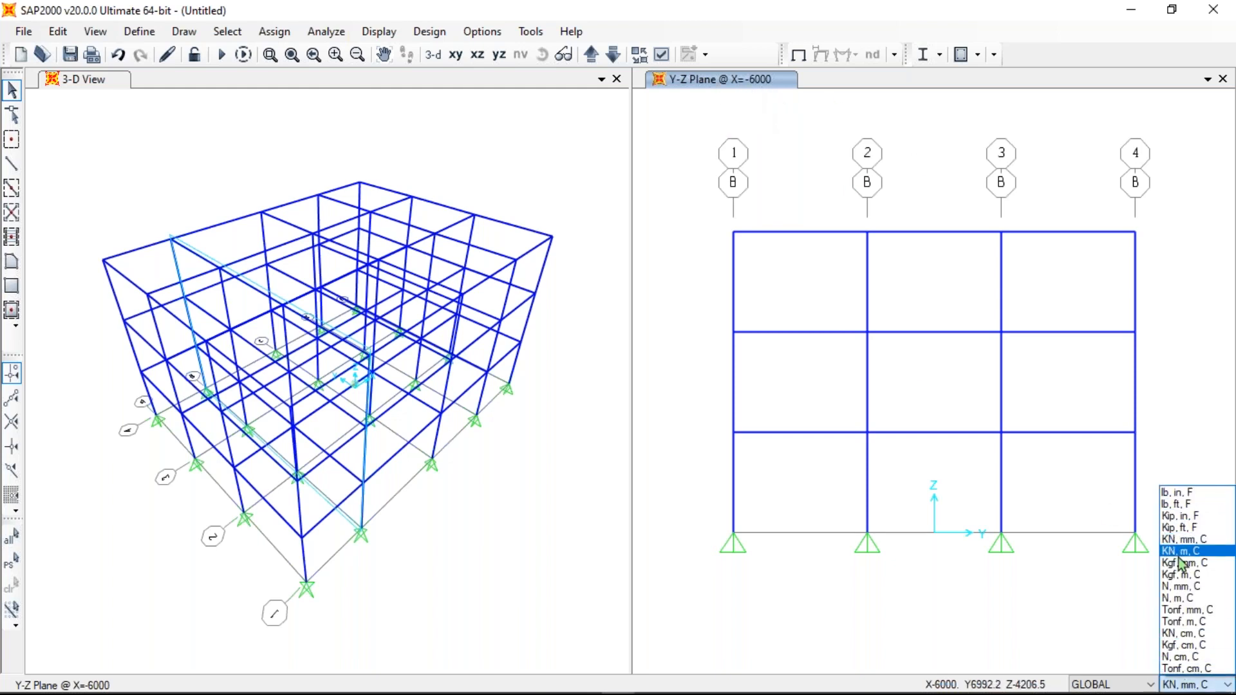
click(1181, 551)
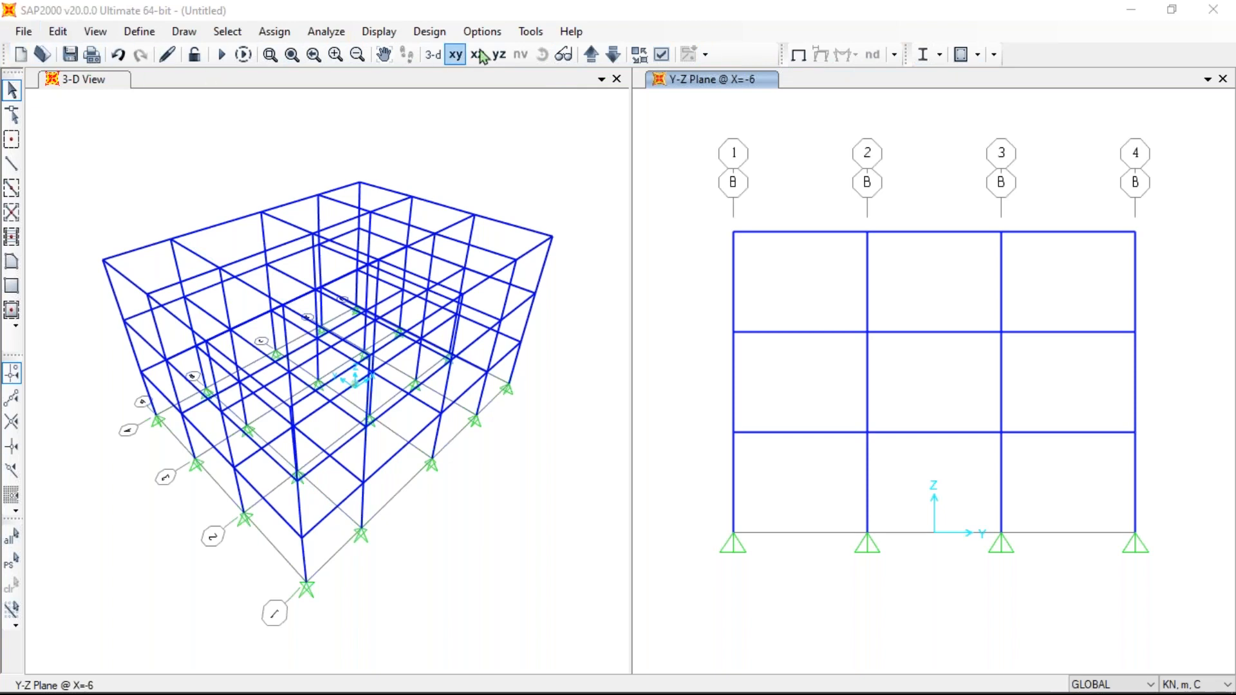
drag(782, 53, 811, 49)
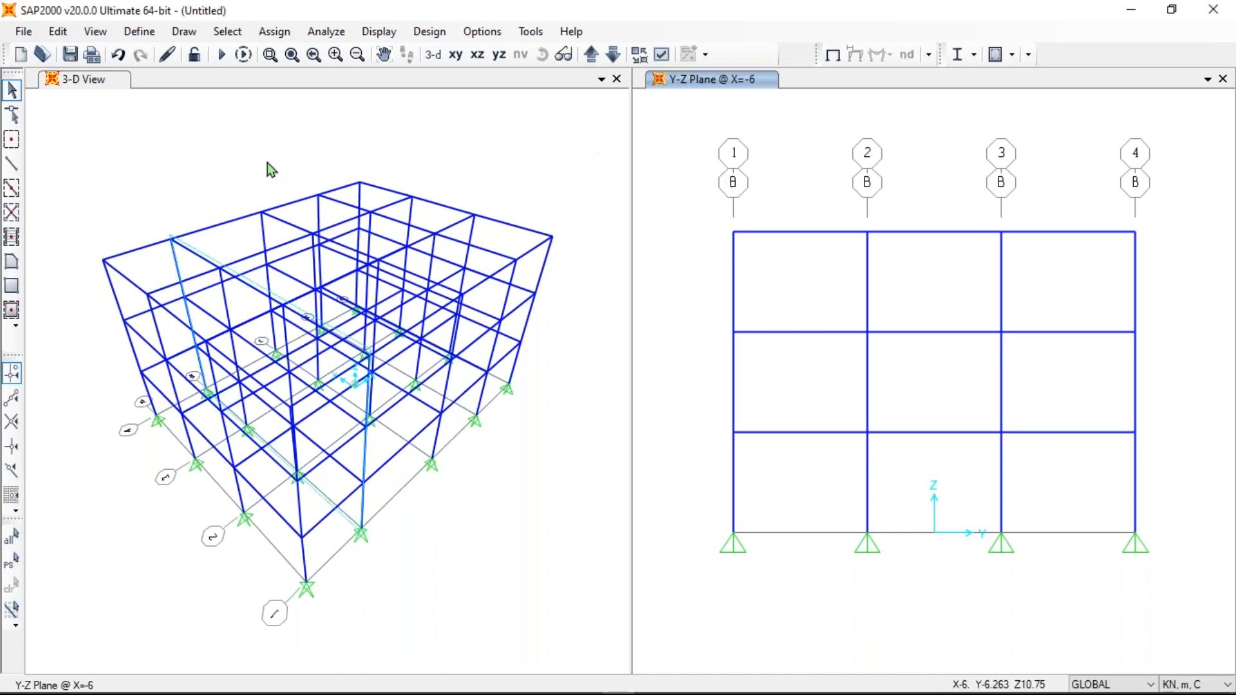
- Close the 3-D view, discard the untitled model unsaved and open 3 story bare frame.sdb
click(122, 141)
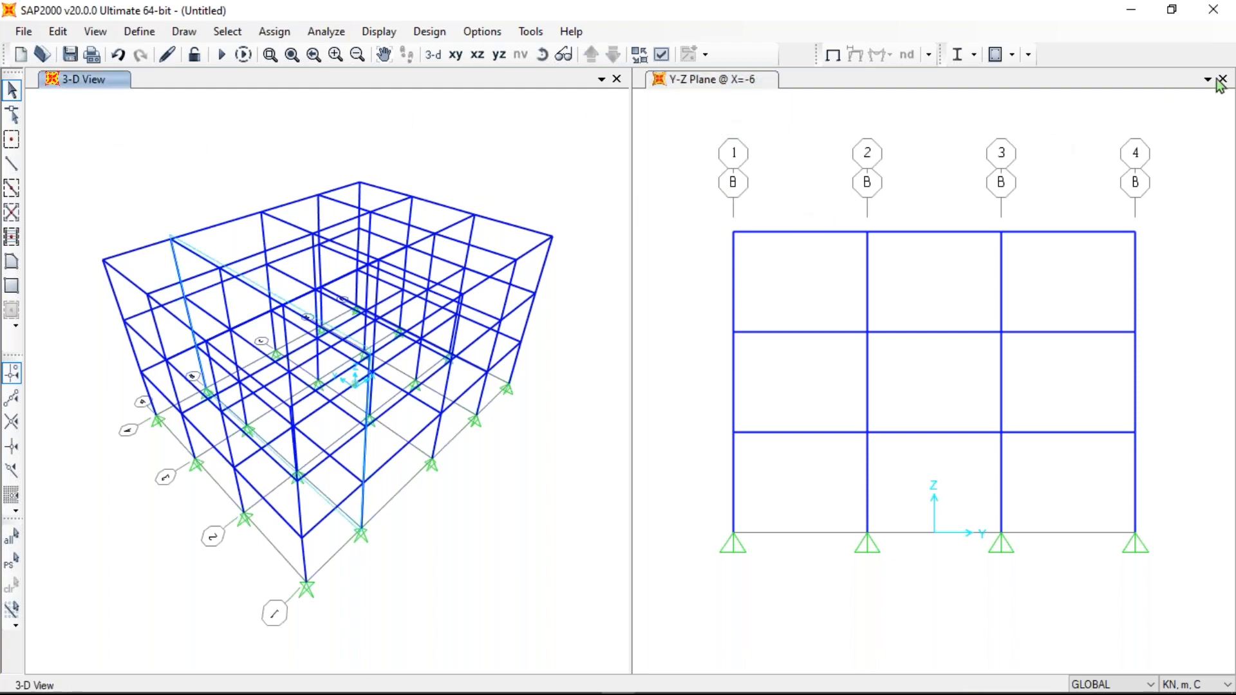
click(616, 80)
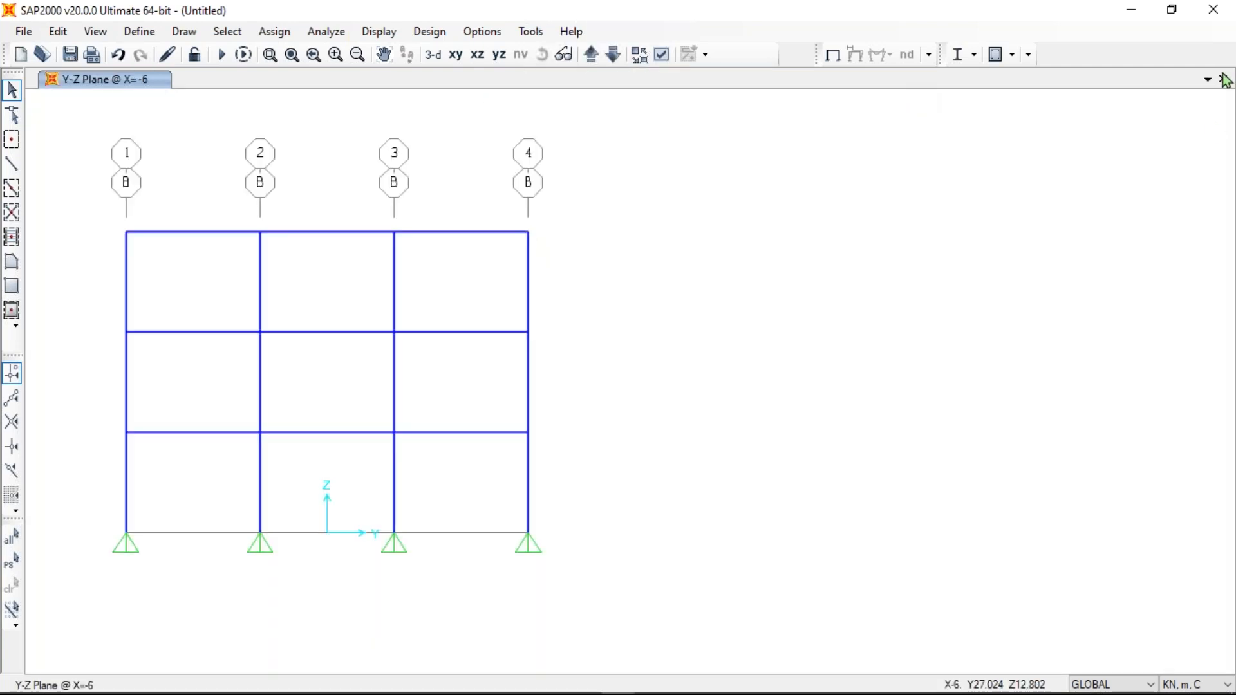
click(23, 32)
click(107, 55)
click(633, 430)
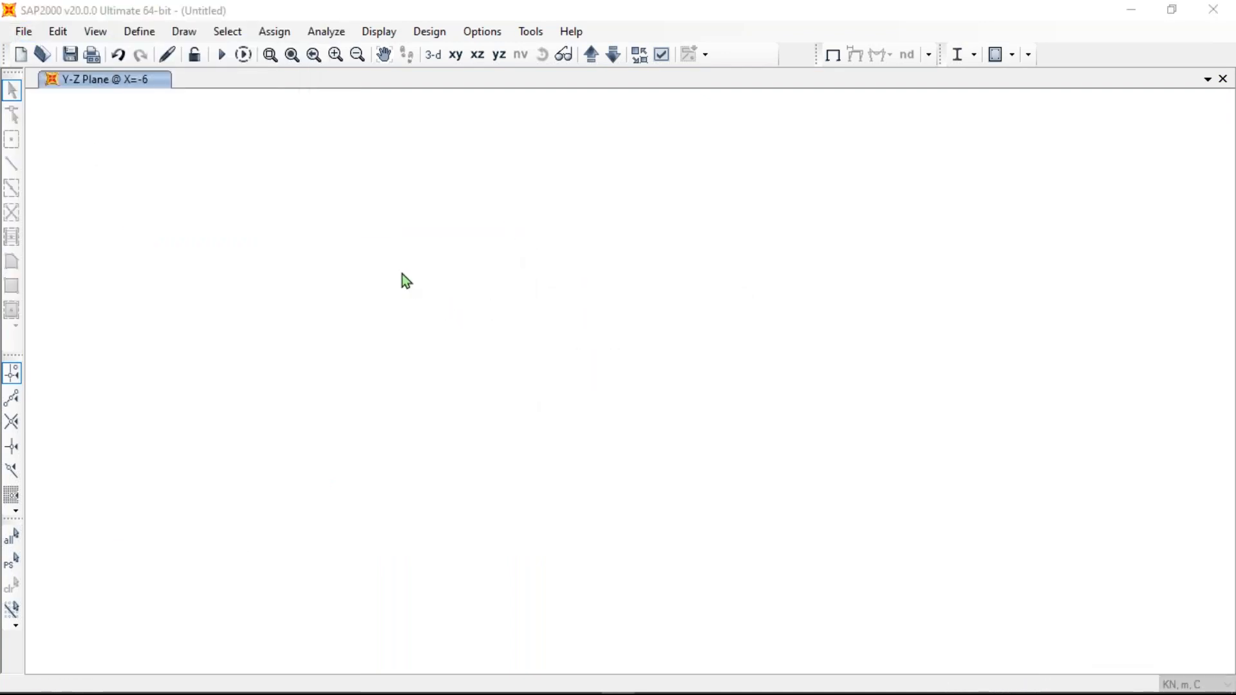
click(397, 146)
click(649, 427)
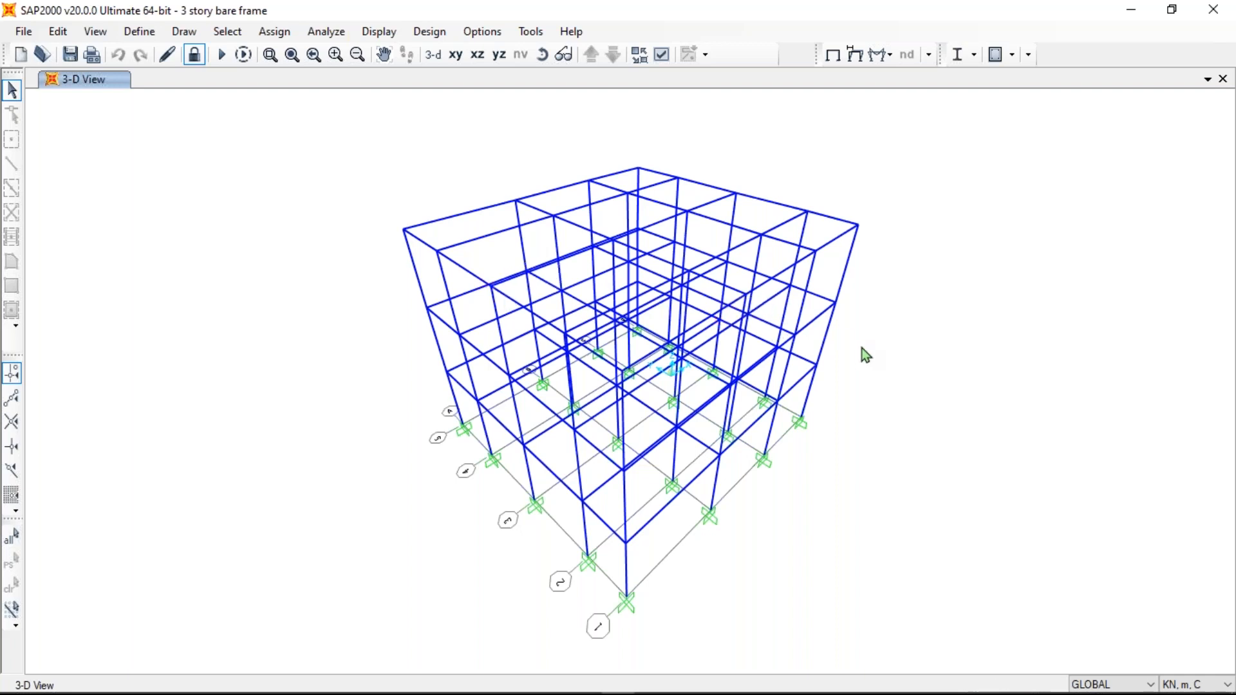
click(379, 33)
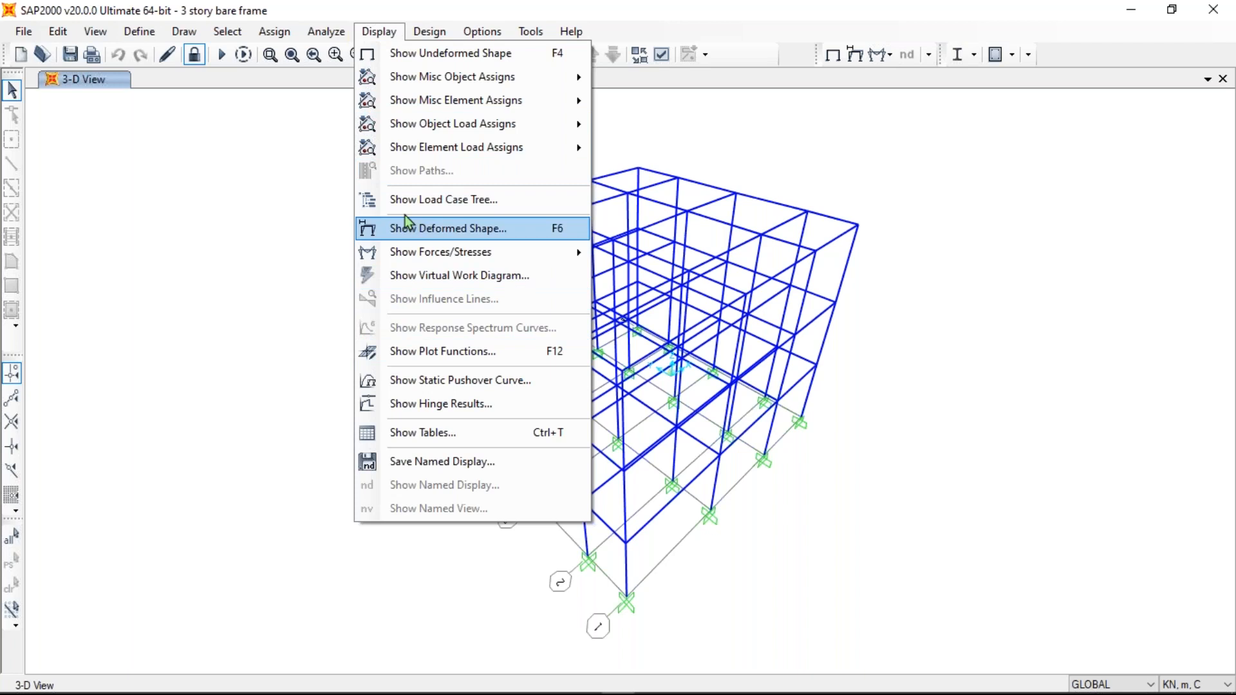
click(455, 384)
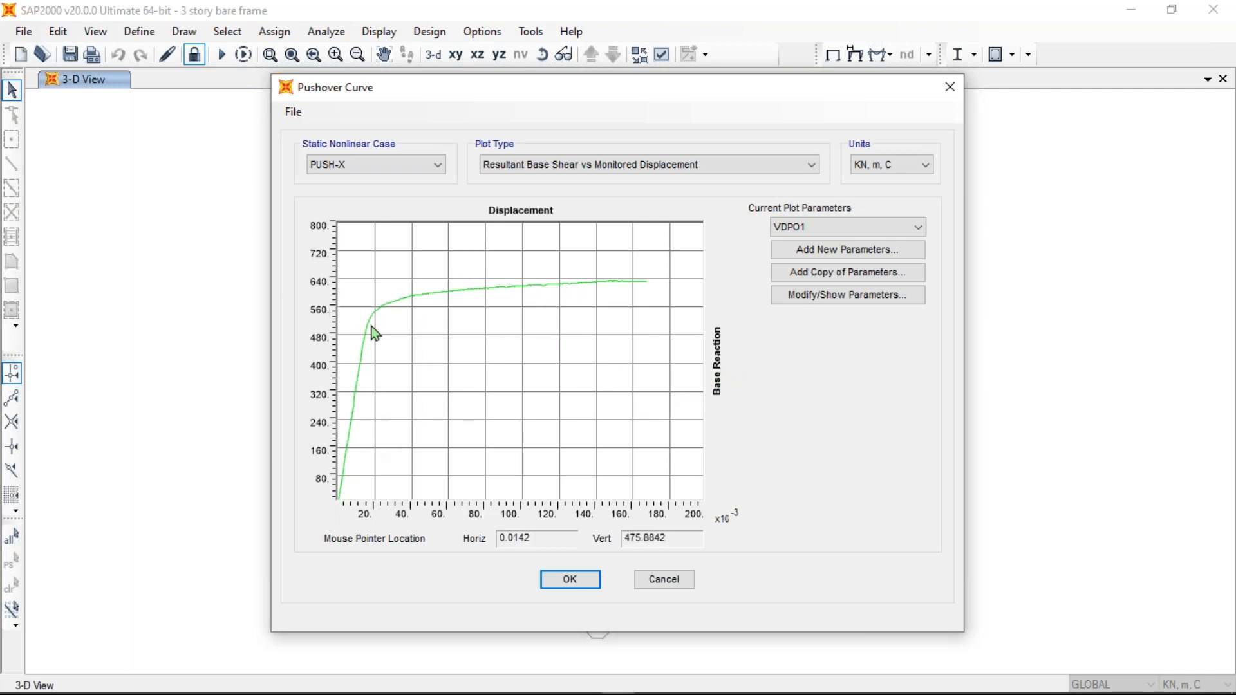
drag(667, 89, 741, 97)
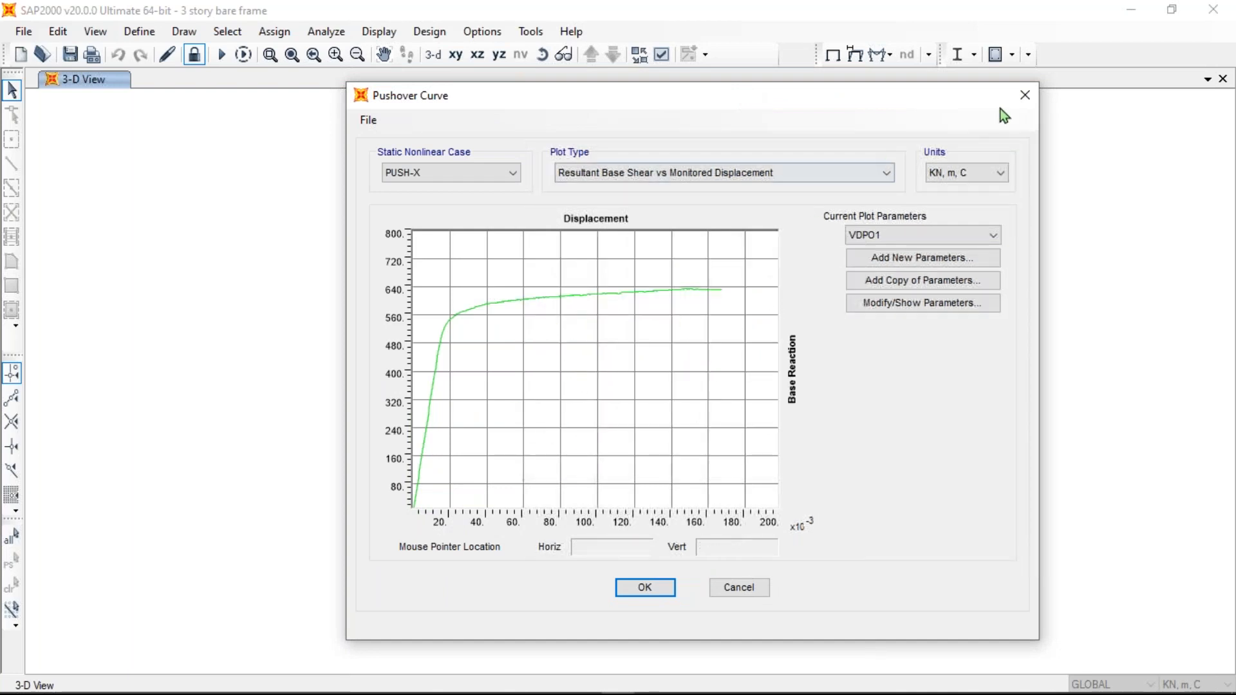
click(1021, 100)
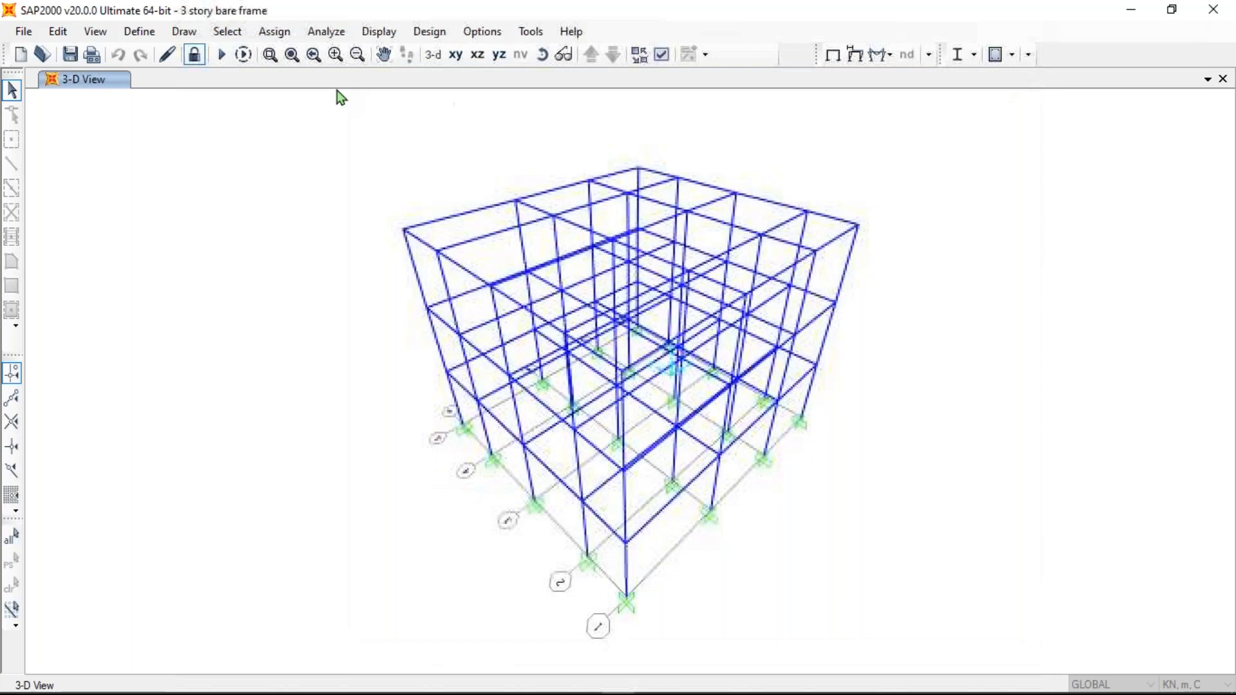
click(388, 33)
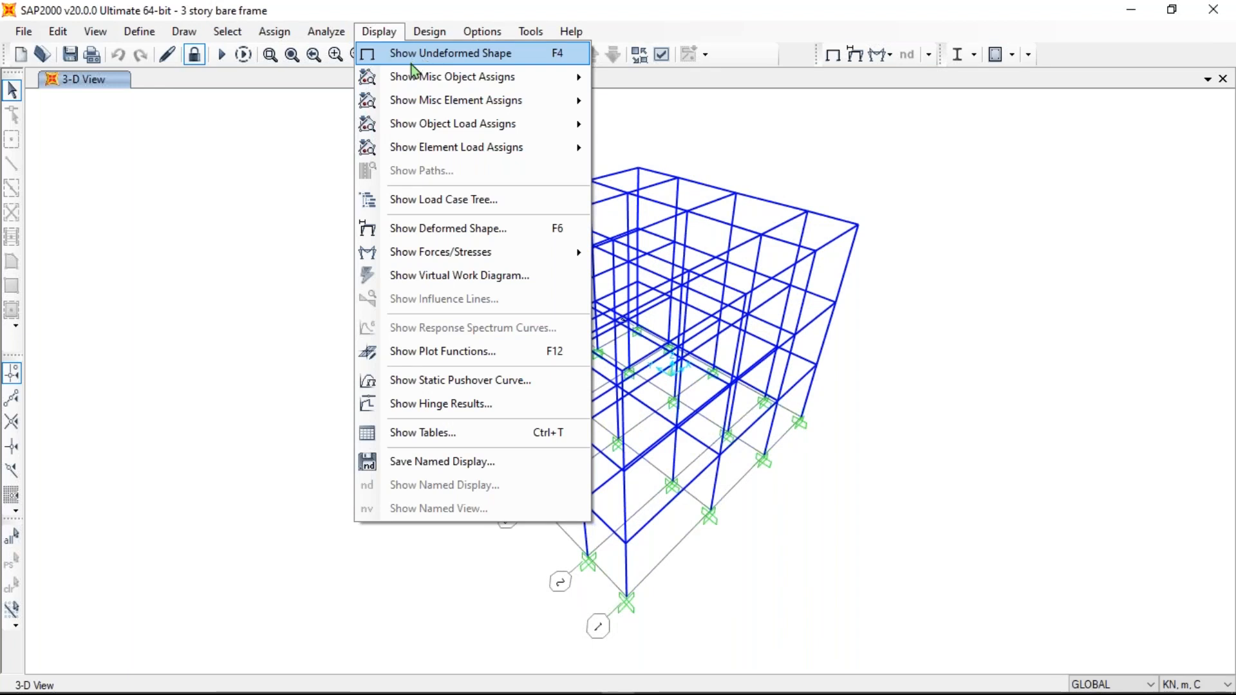
- Display the PUSH-X deformed shape at step 50 and inspect its plastic hinges
click(421, 233)
drag(171, 45, 693, 37)
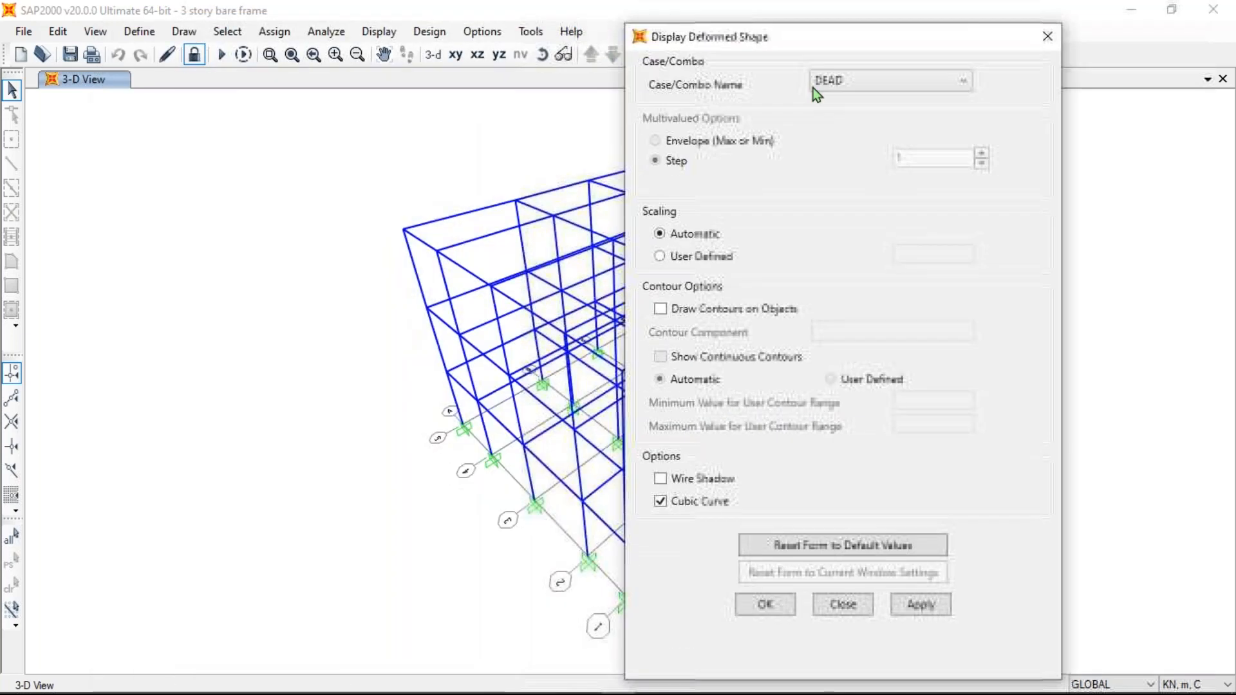
click(874, 82)
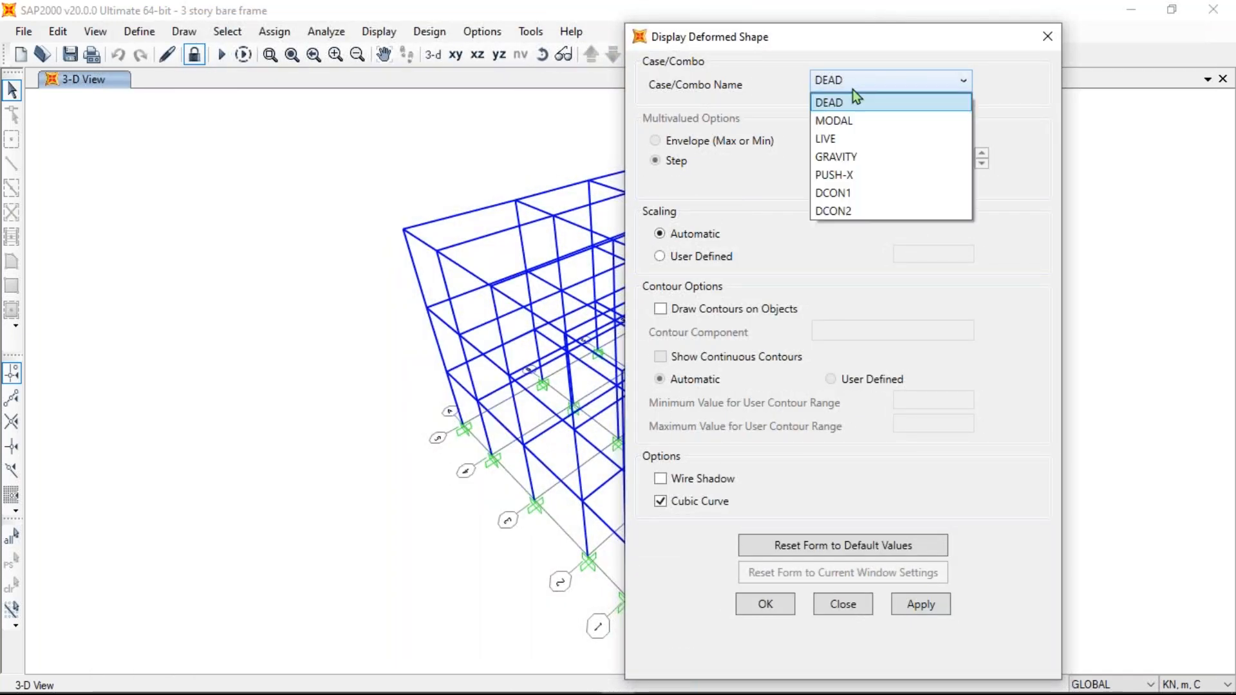
click(853, 175)
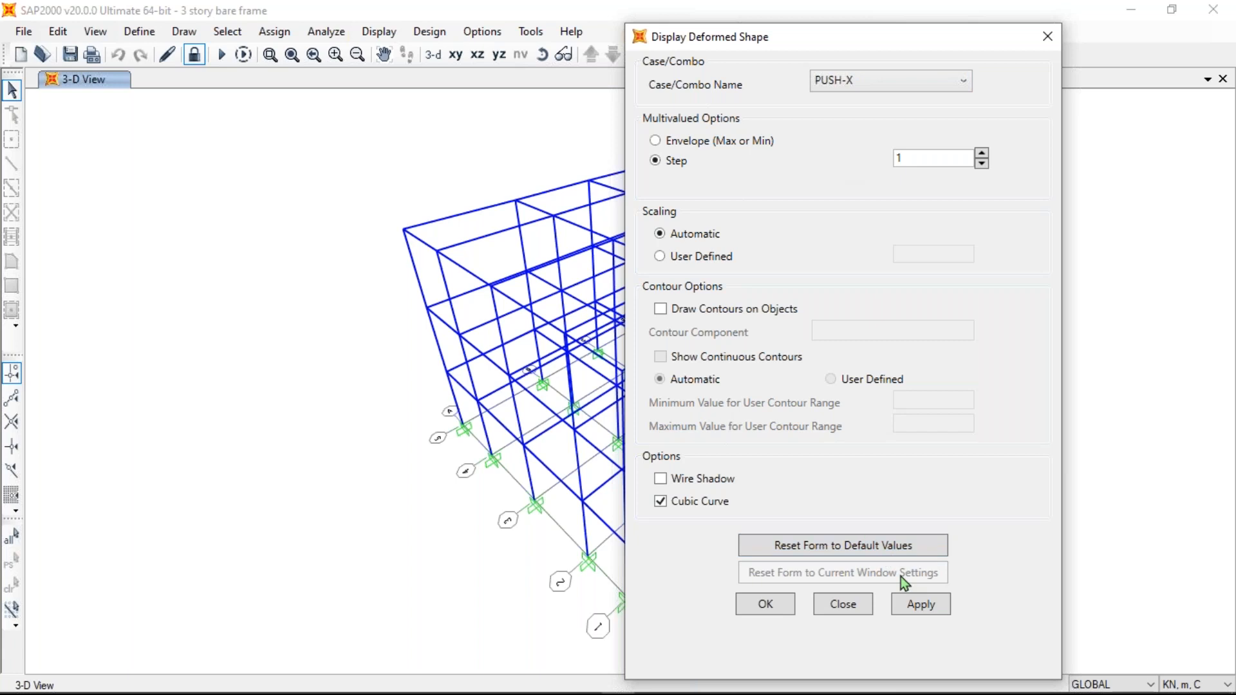
drag(914, 158, 855, 158)
click(920, 604)
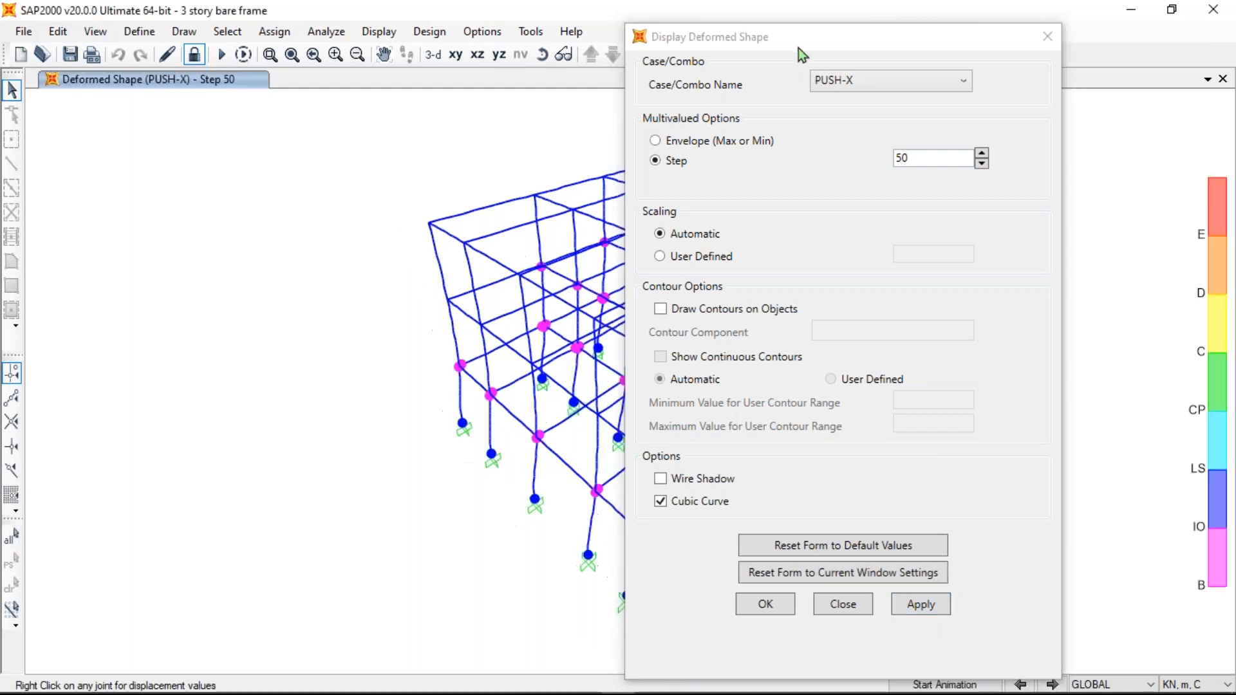
mouse_move(802, 41)
mouse_down()
mouse_move(964, 18)
mouse_move(111, 94)
mouse_move(207, 26)
mouse_move(183, 26)
mouse_up()
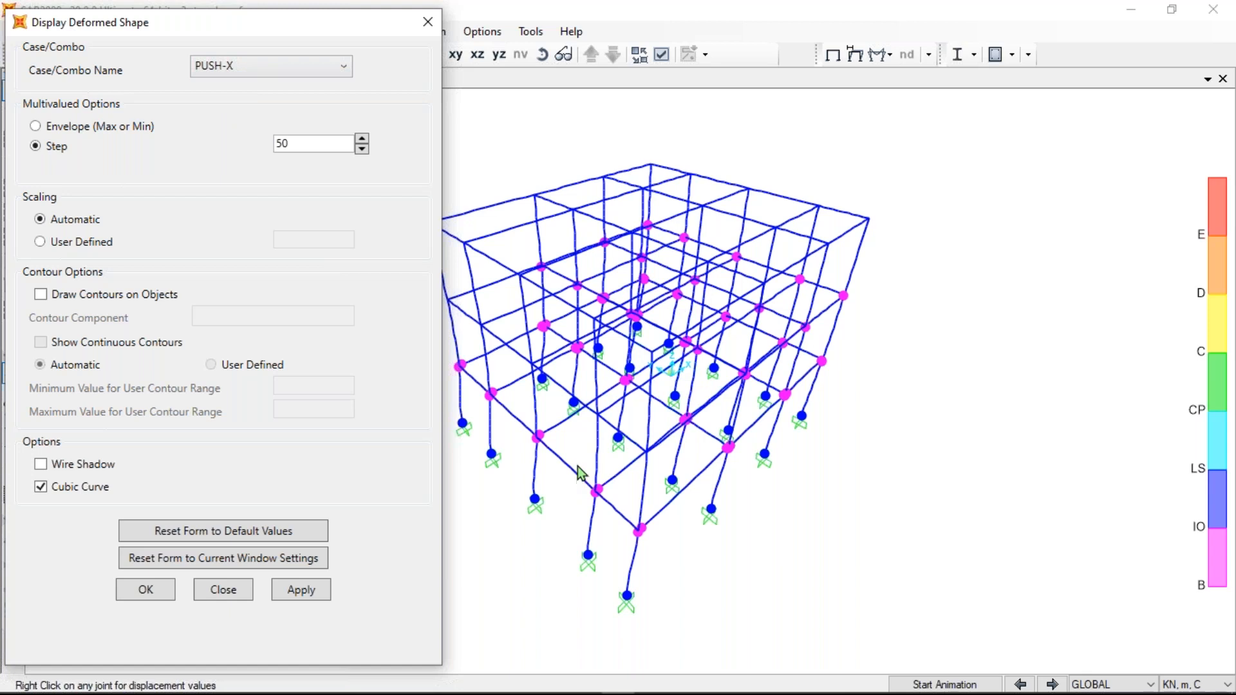
middle_drag(581, 473, 624, 479)
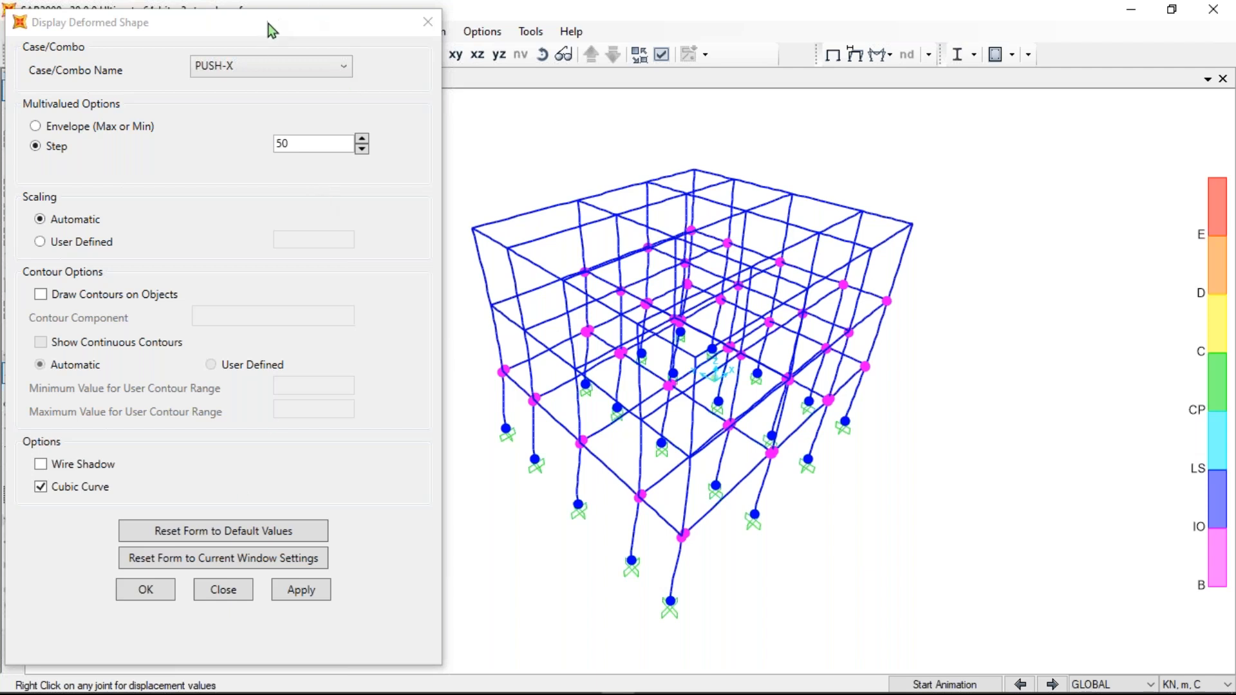
drag(267, 23, 228, 95)
click(380, 96)
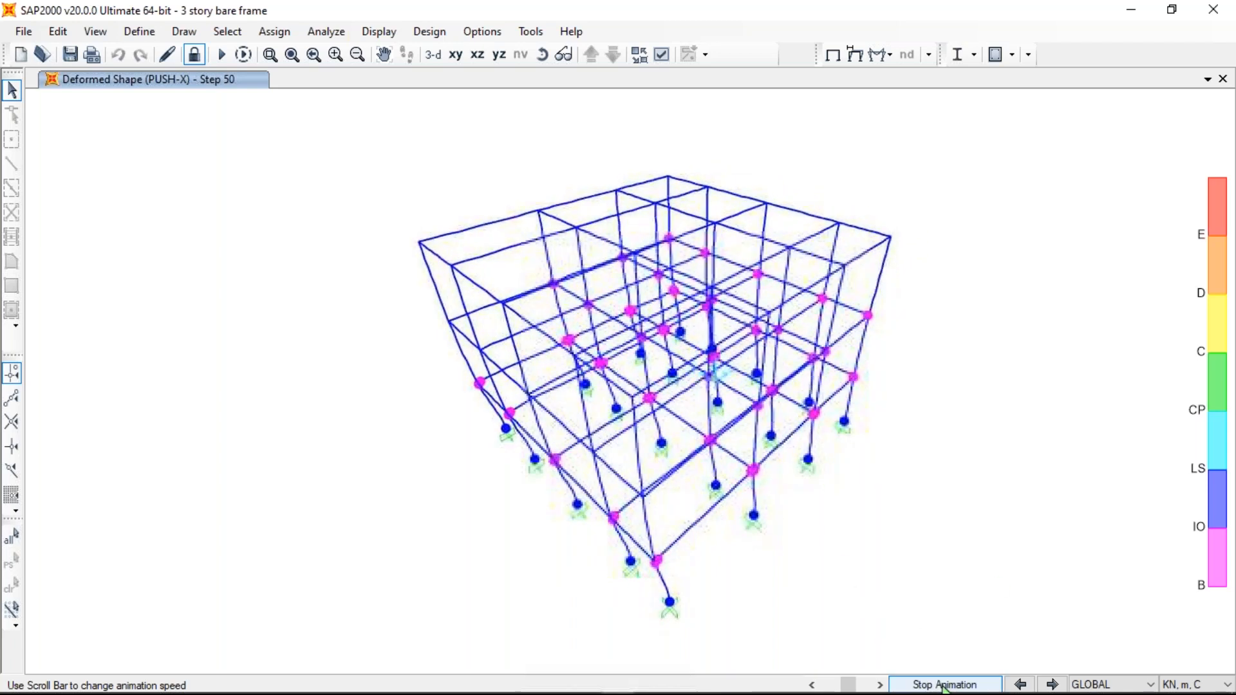
- Stop the pushover animation and return to the undeformed 3-D frame view
click(963, 682)
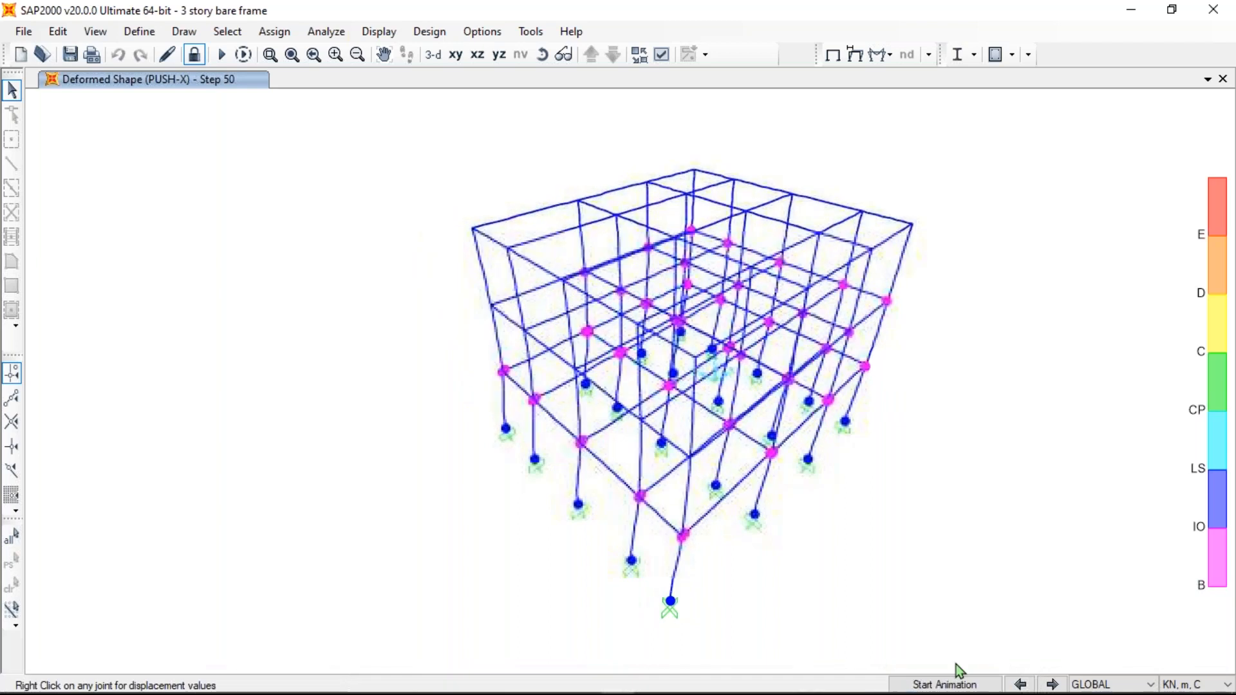
click(384, 32)
click(411, 50)
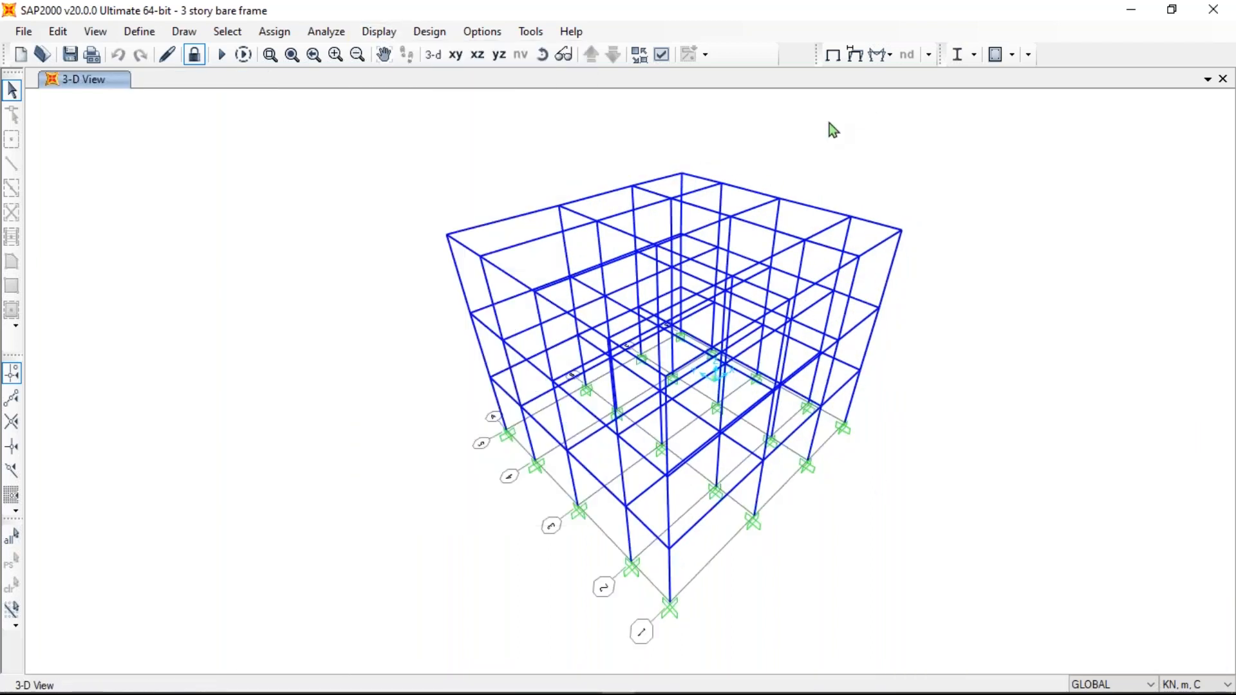
click(387, 35)
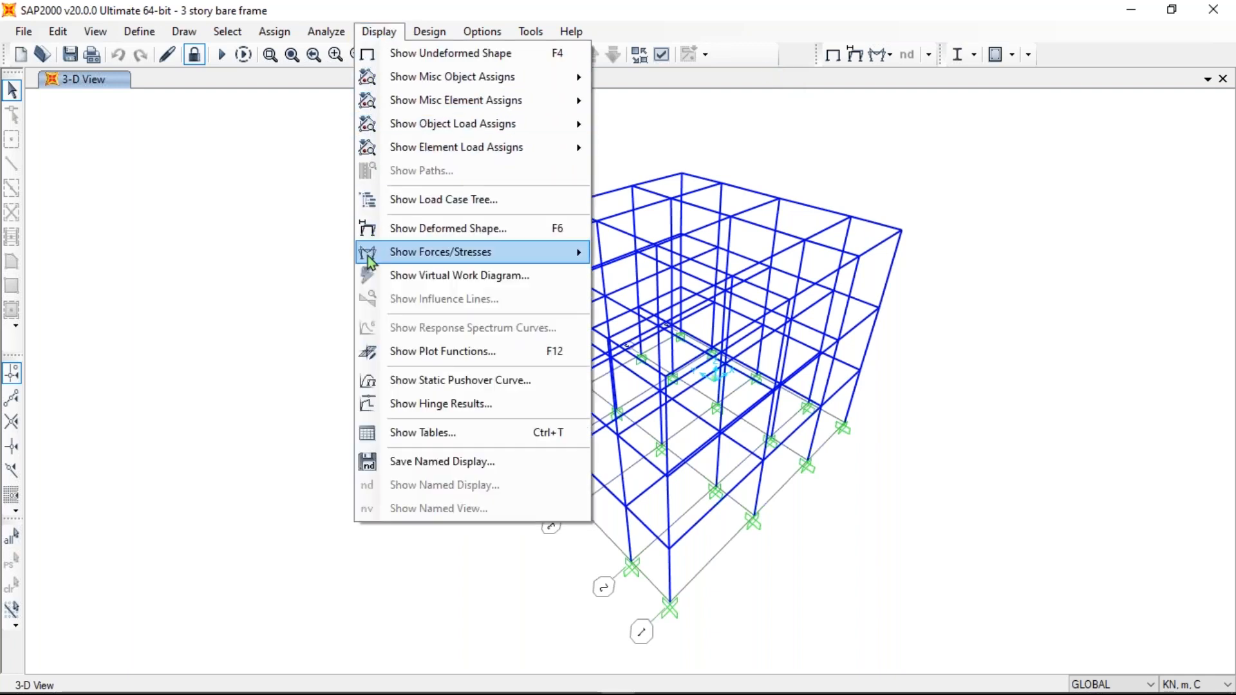
- Bring up the Frames/Cables/Tendons force diagram settings from the Show Forces dropdown
mouse_move(391, 253)
click(883, 63)
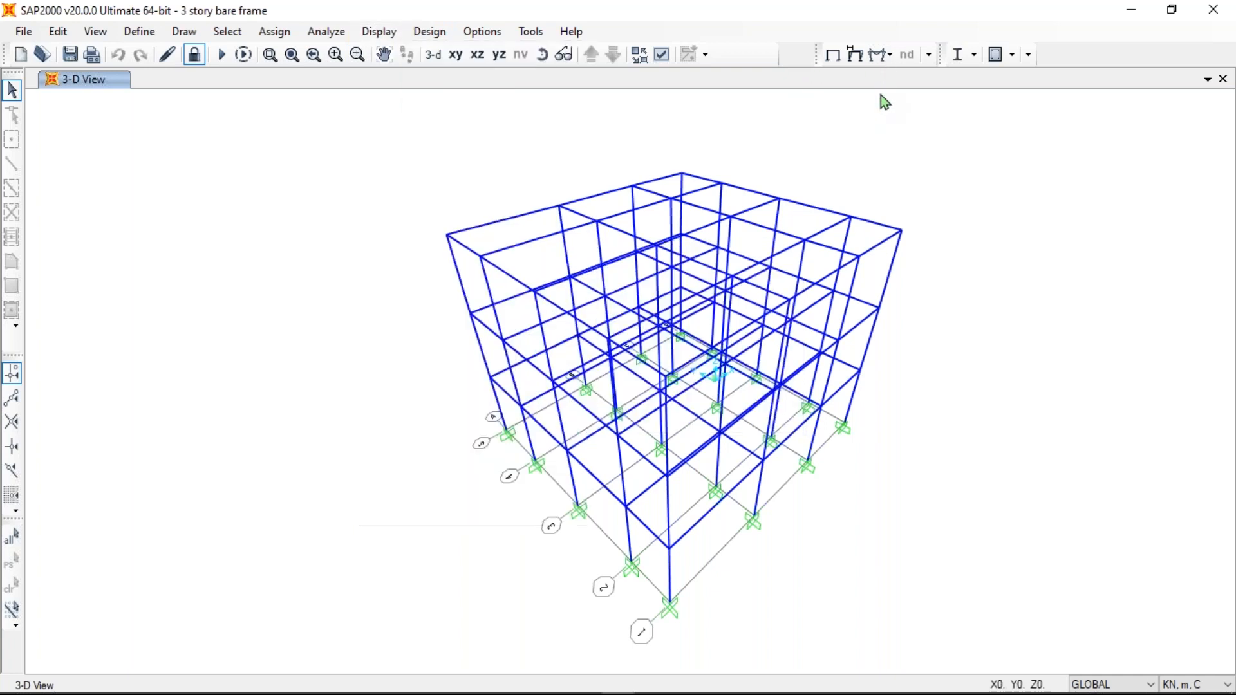
click(878, 55)
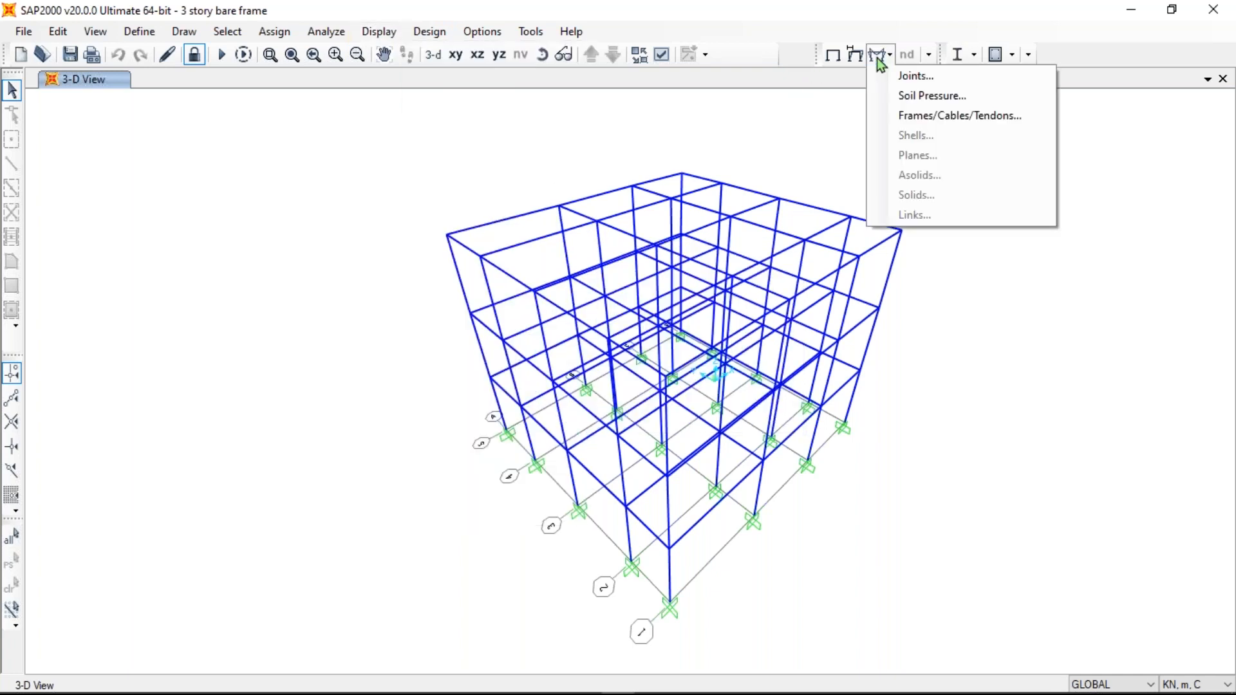
click(933, 119)
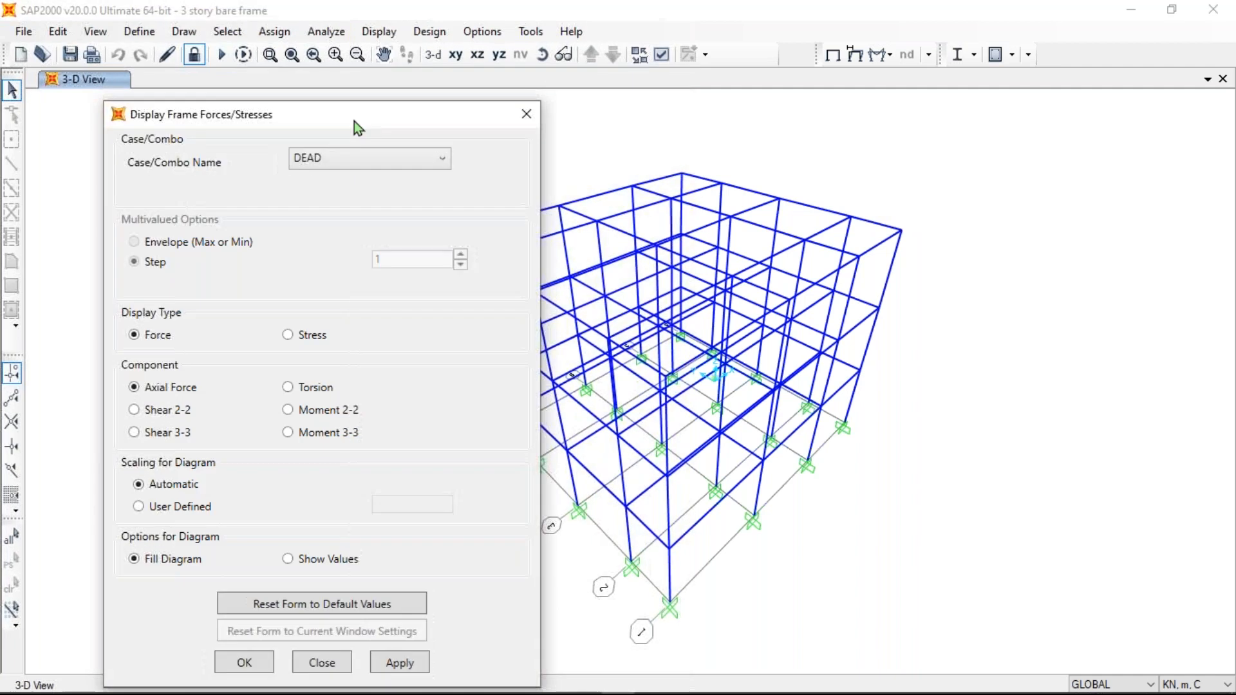
drag(365, 125, 401, 80)
- Preview Moment 3-3, Moment 2-2, Shear 3-3, Shear 2-2 and Axial force diagrams on the frame
click(336, 390)
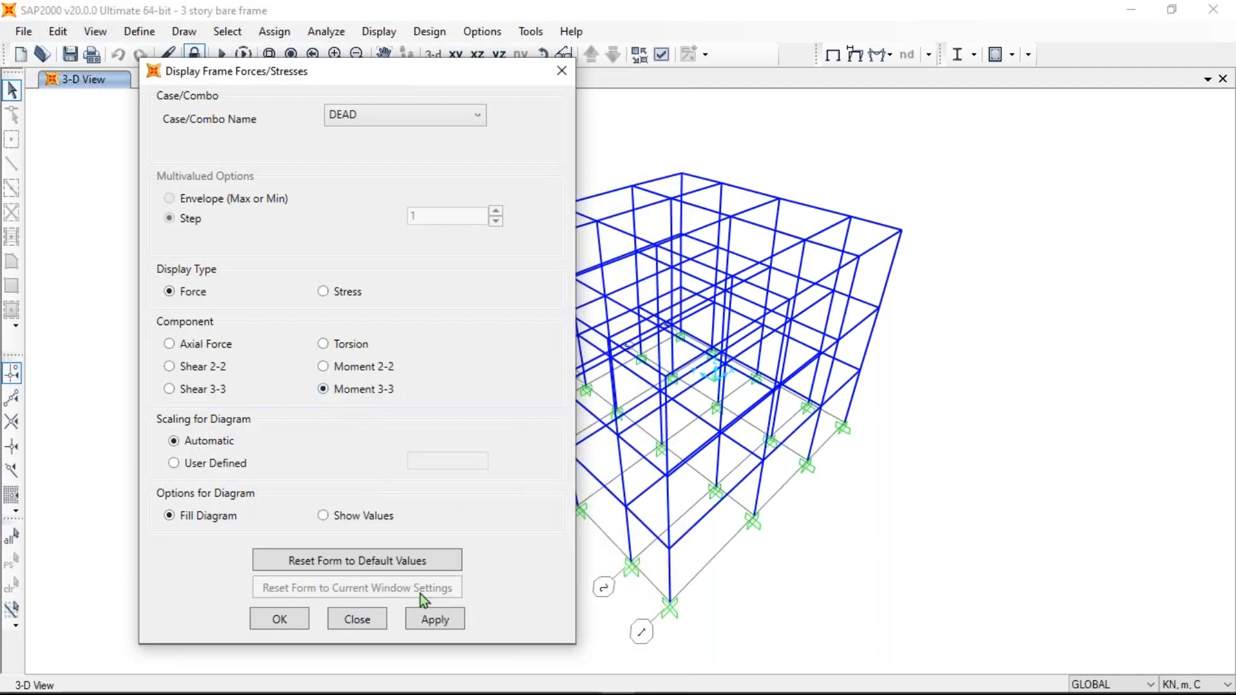
click(442, 622)
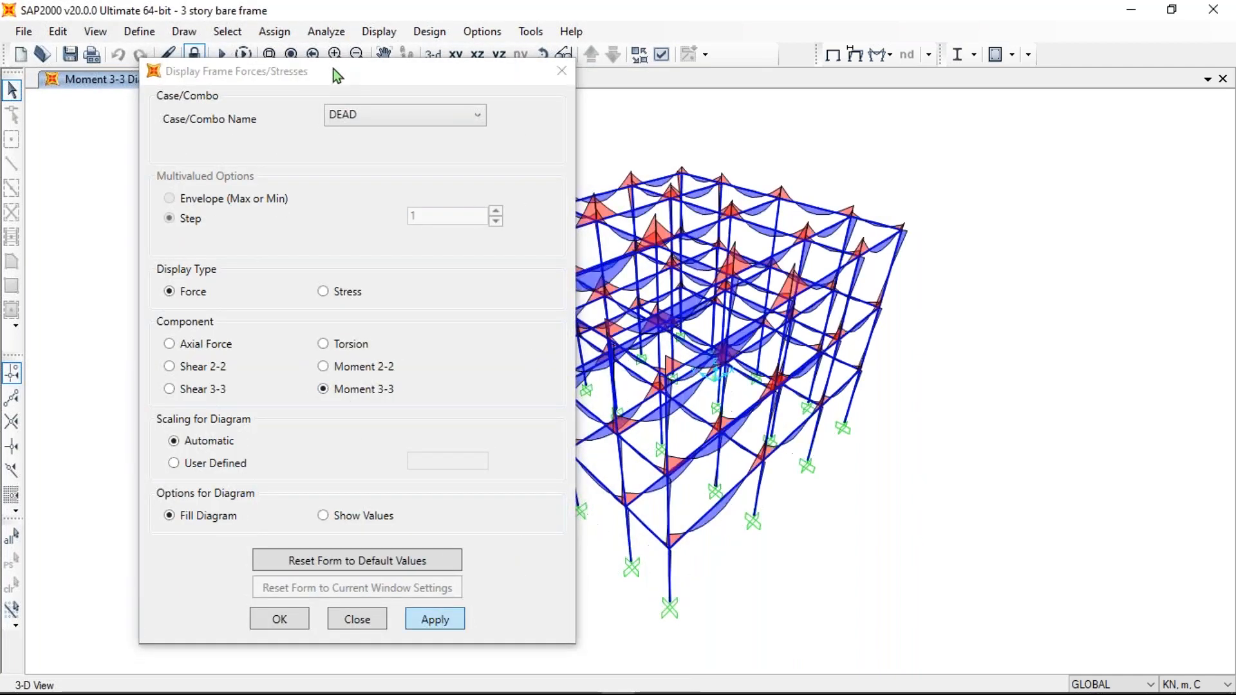
drag(320, 76, 267, 67)
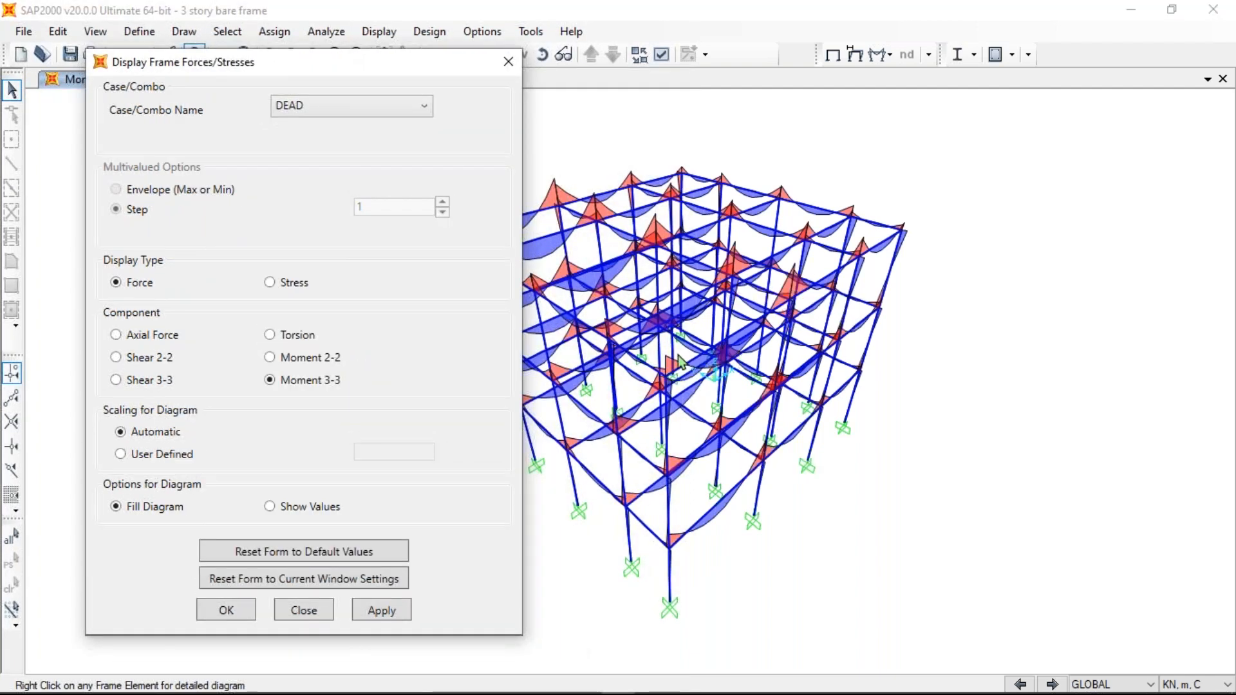
click(270, 357)
click(388, 610)
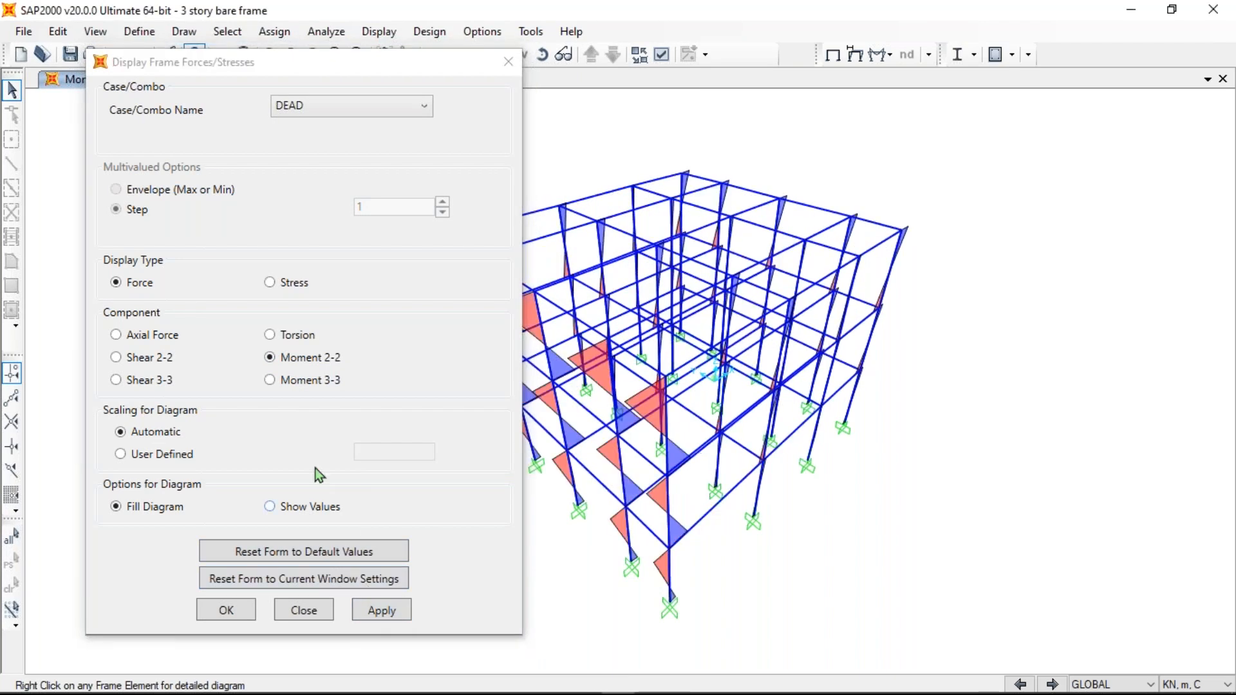
click(141, 381)
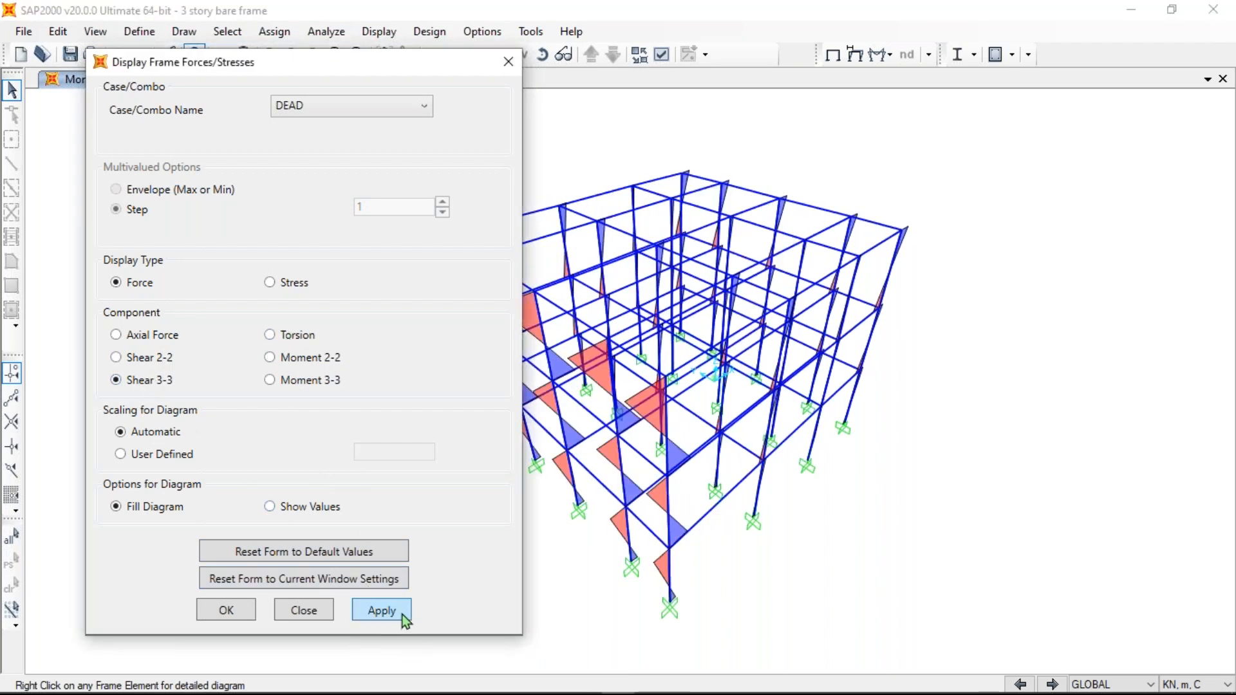
click(401, 613)
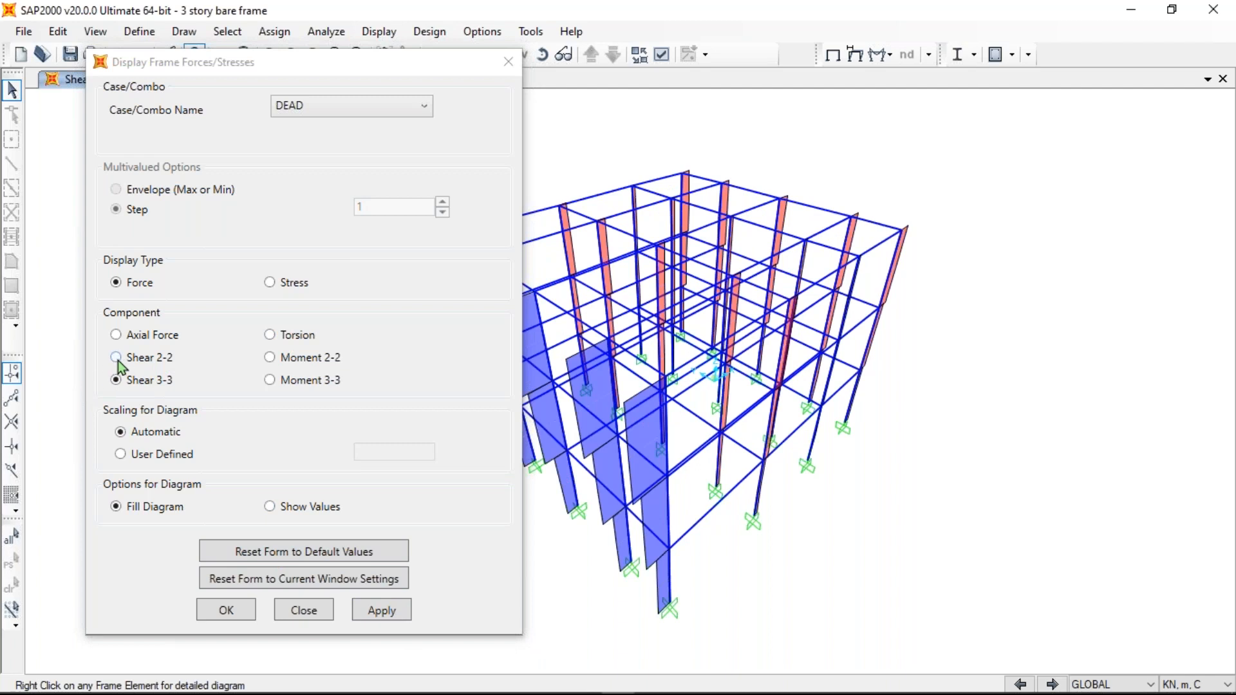
click(118, 360)
click(389, 612)
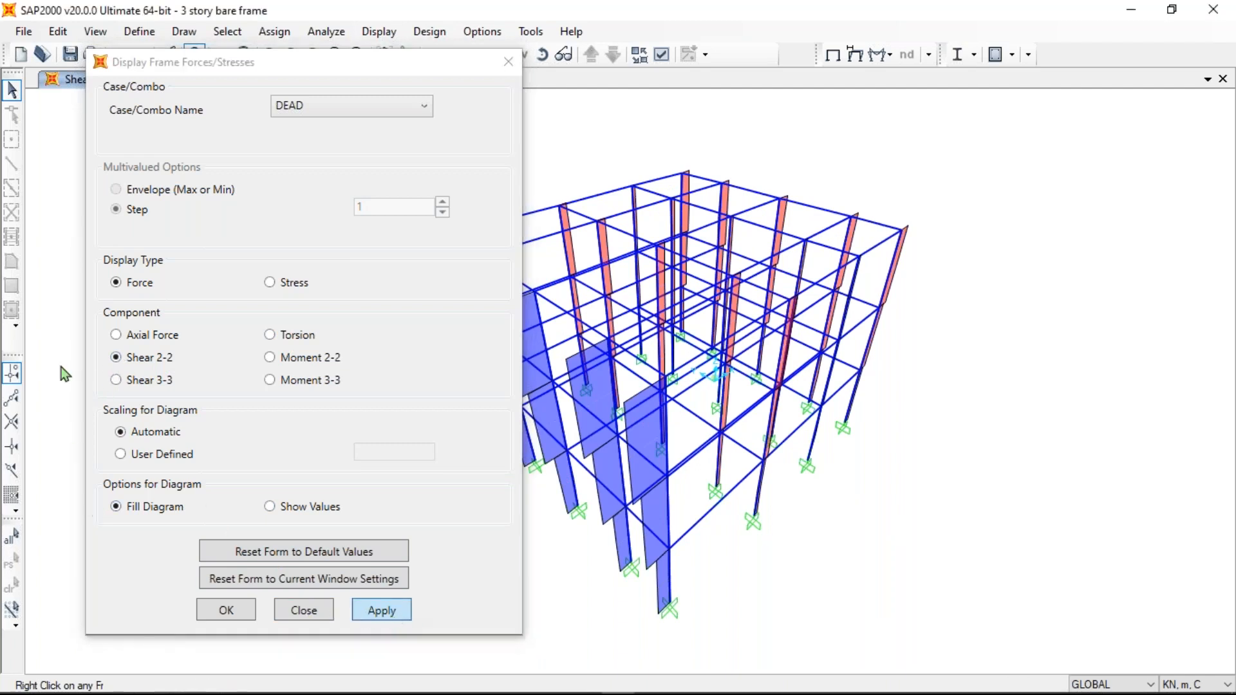
click(116, 334)
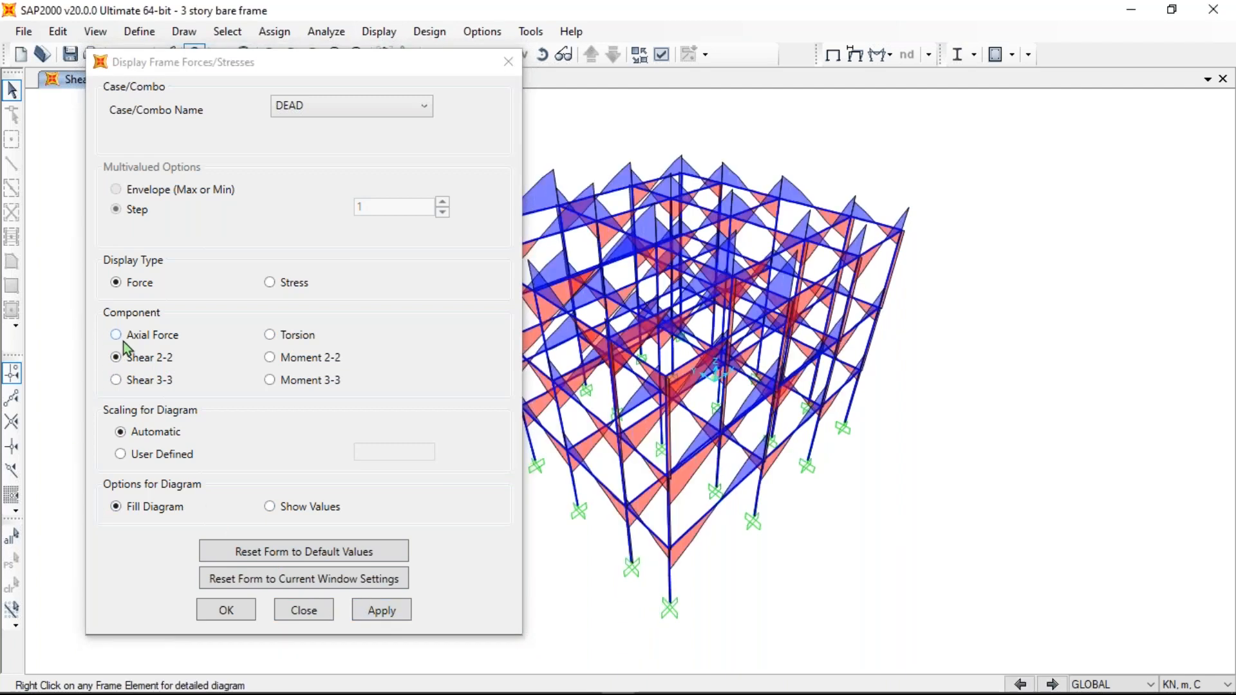
click(389, 612)
- Show the DCON1 axial force diagram with values labelled, then close the settings
drag(257, 63, 211, 52)
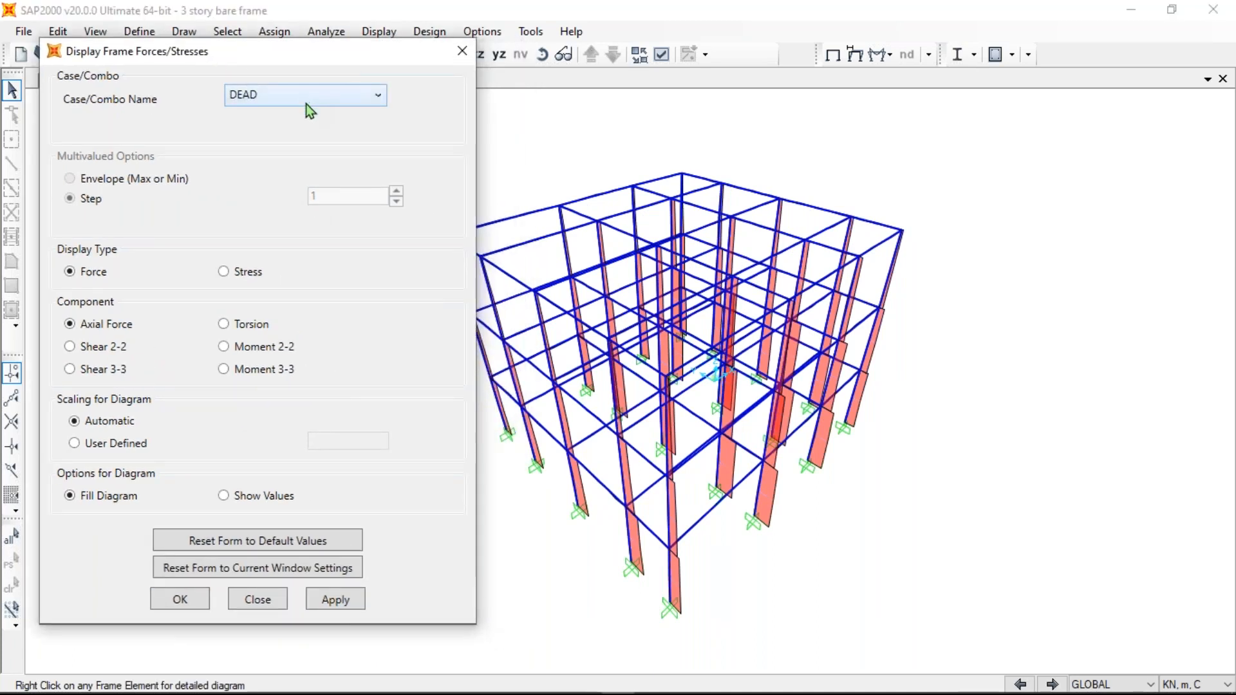
click(304, 99)
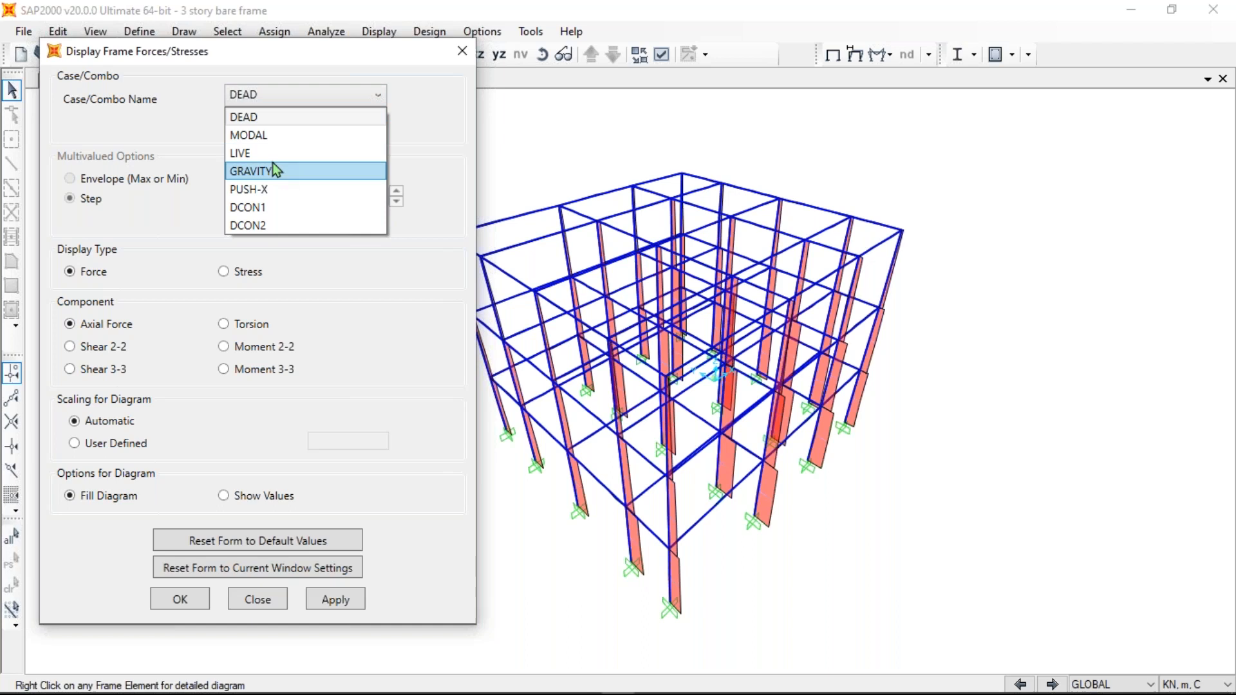
click(299, 120)
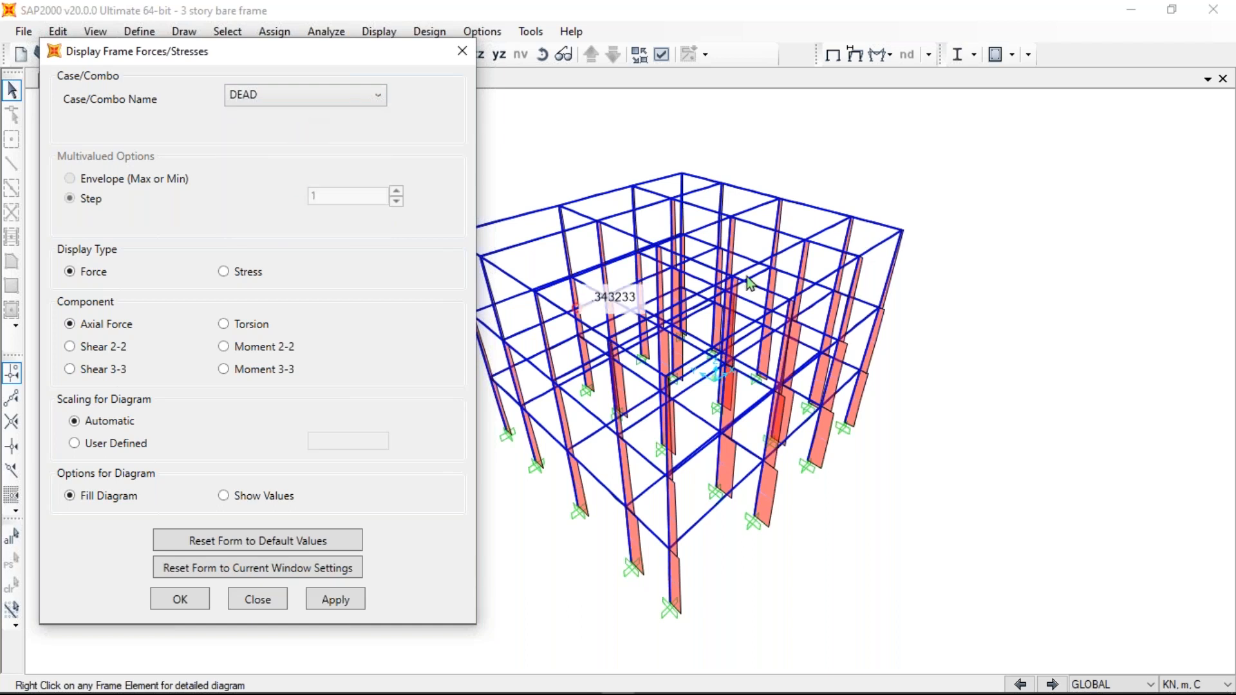
click(323, 94)
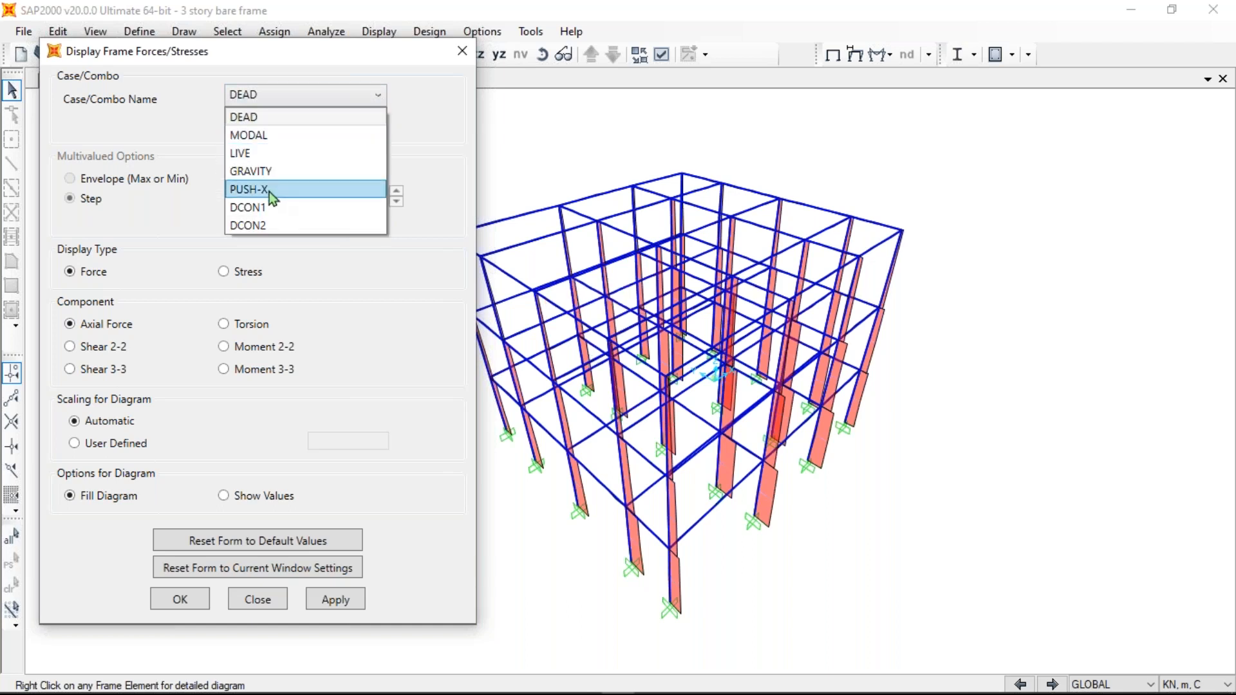
click(281, 209)
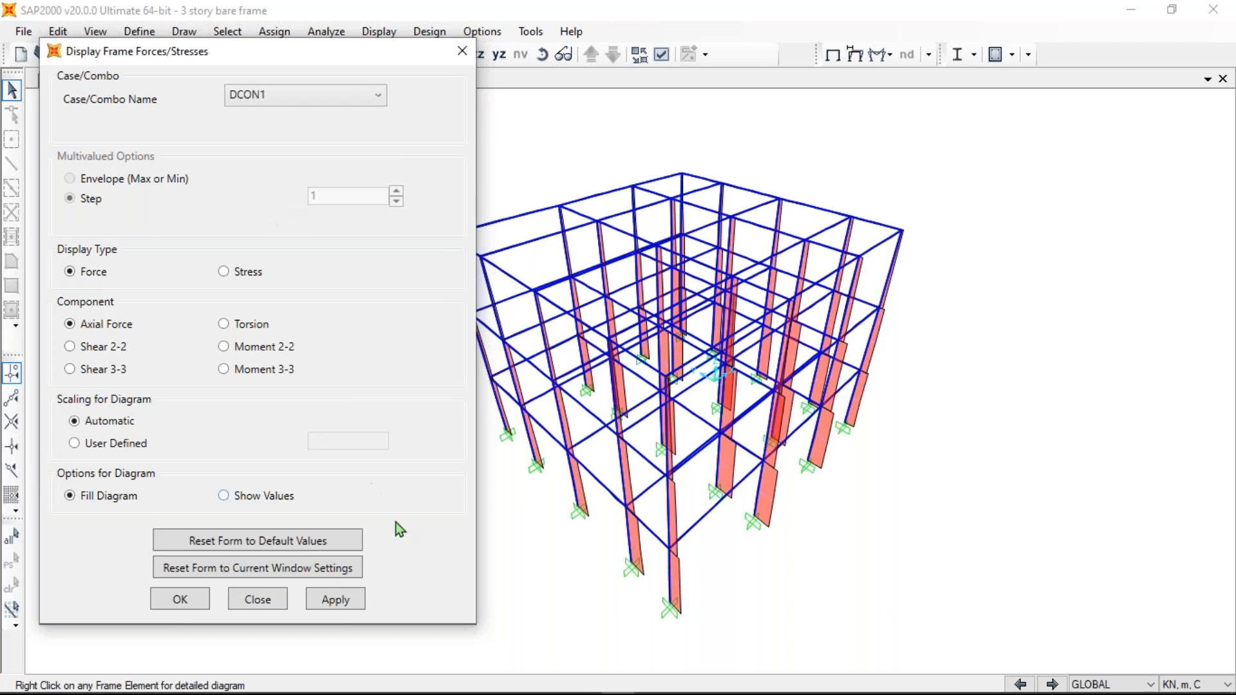
click(353, 610)
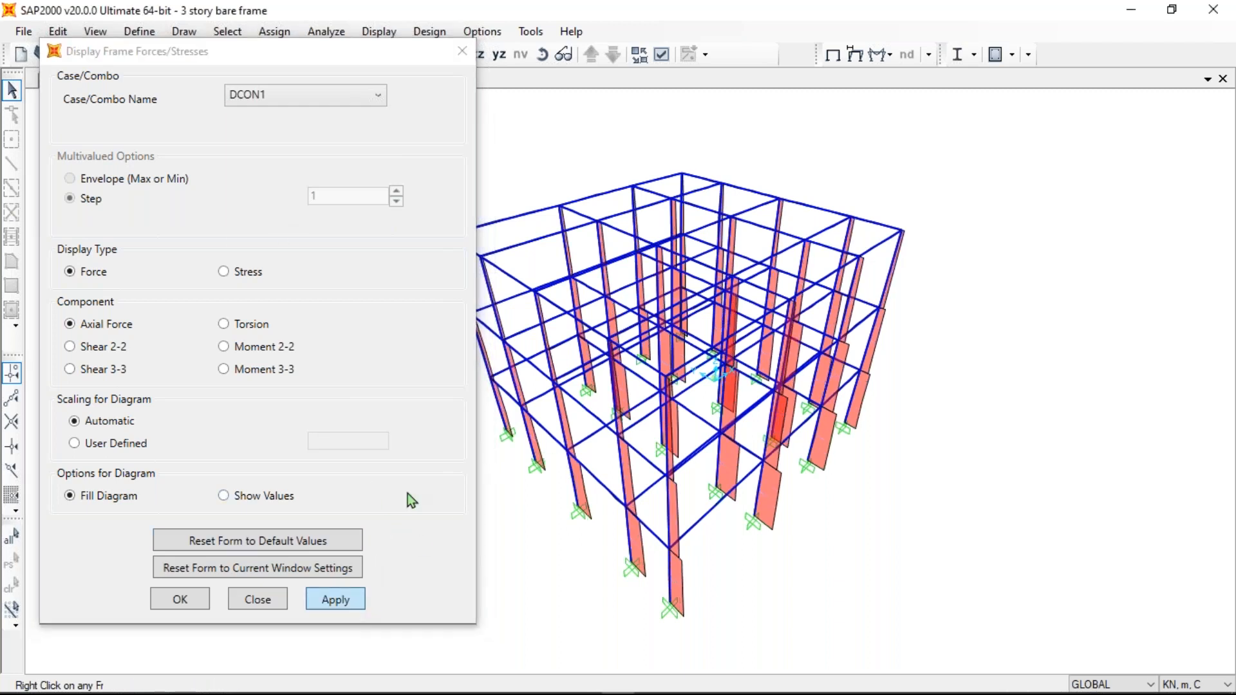
click(297, 101)
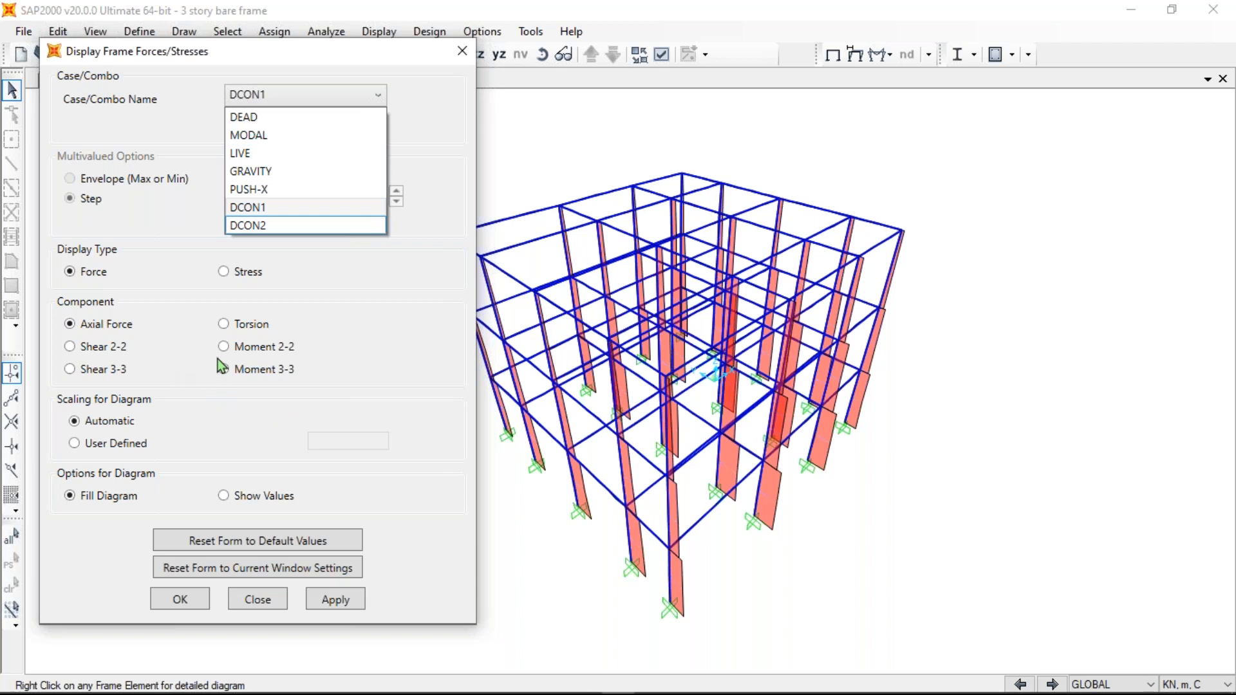
click(239, 497)
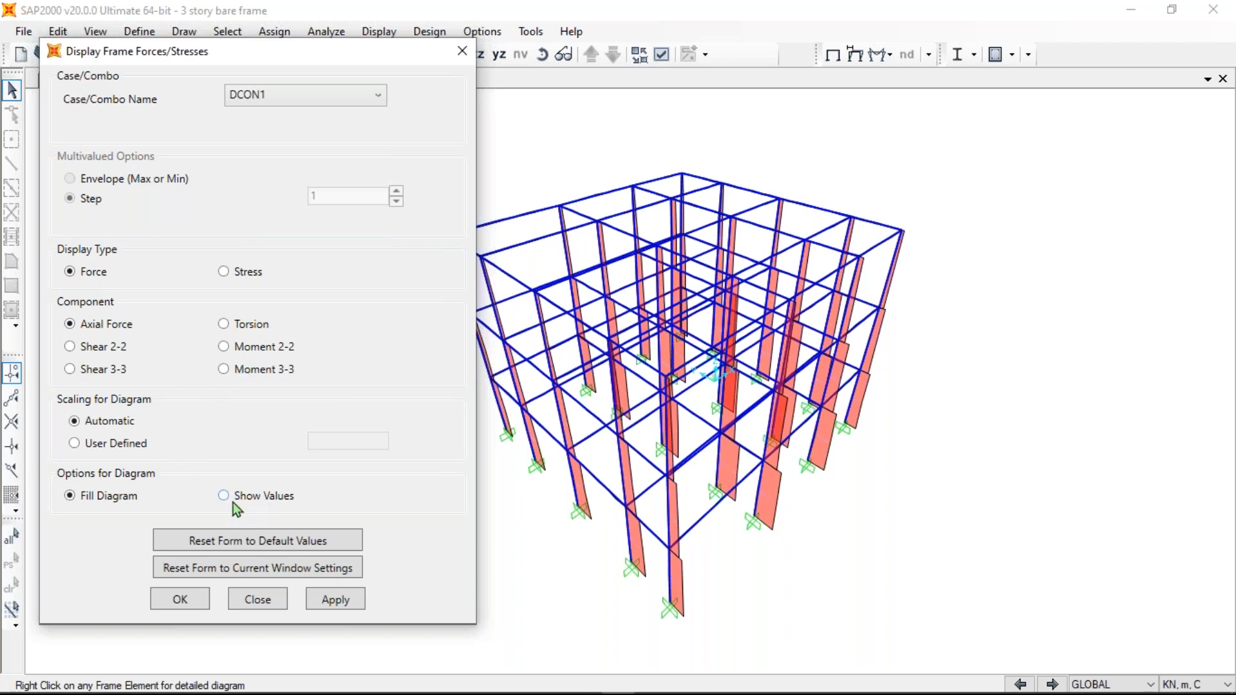
click(345, 605)
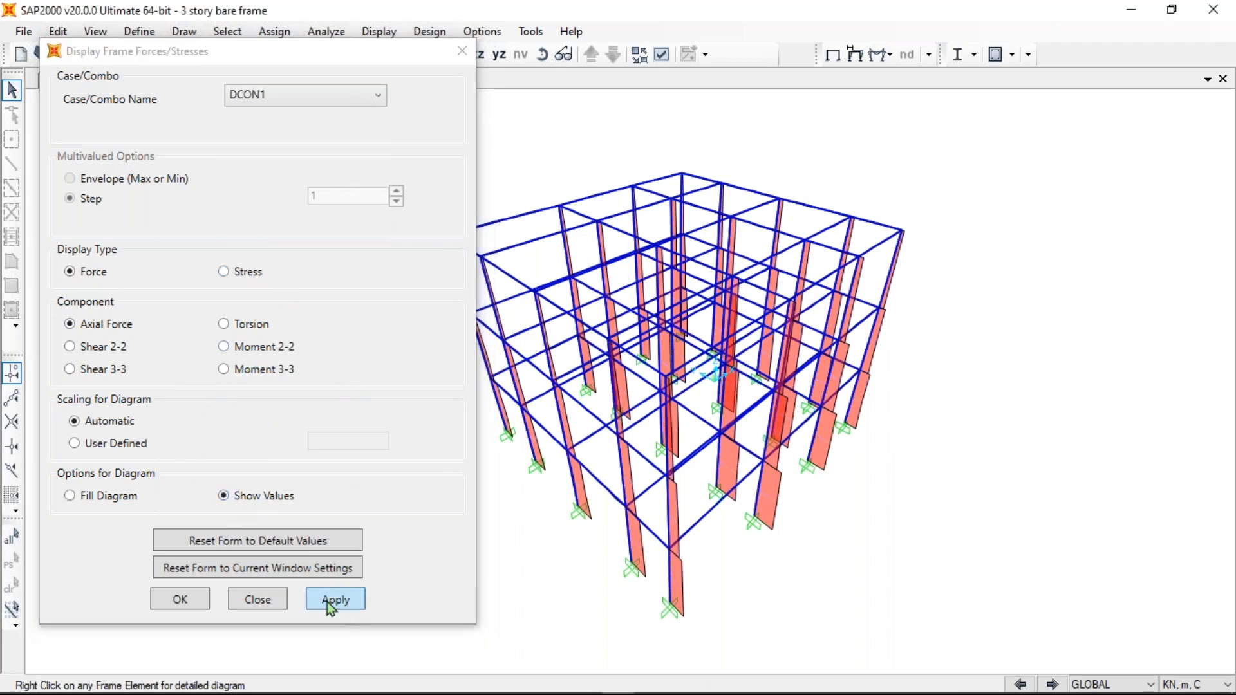
click(465, 60)
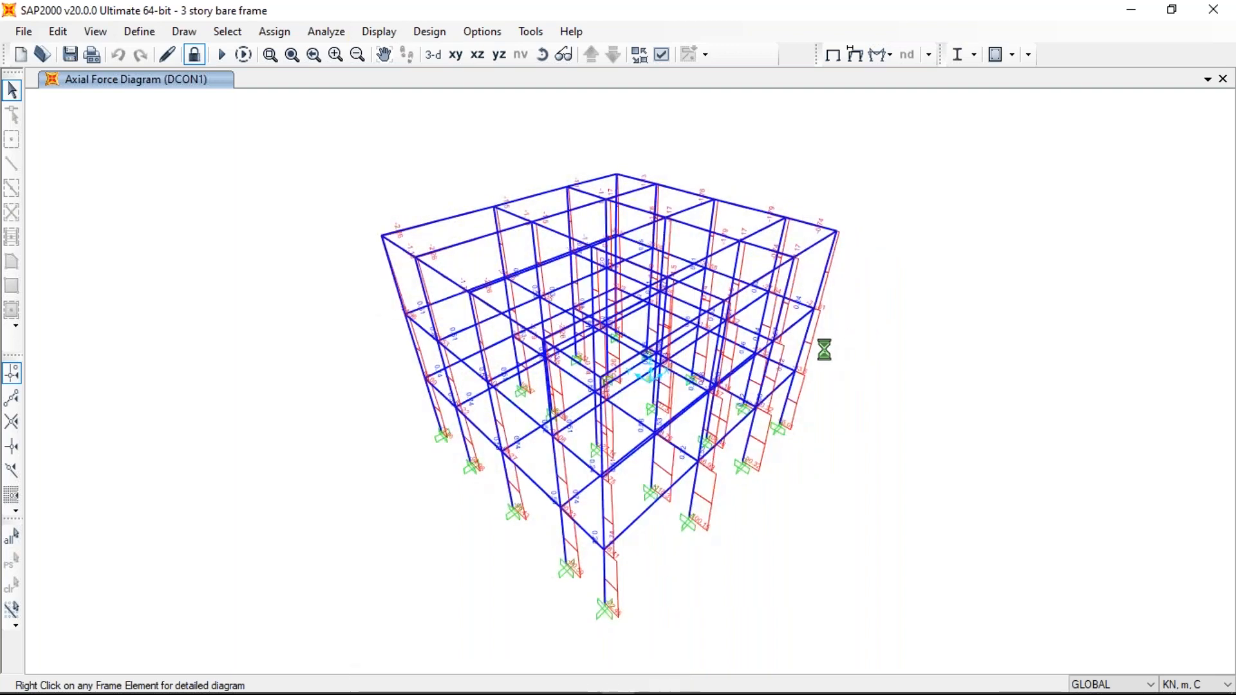
click(22, 35)
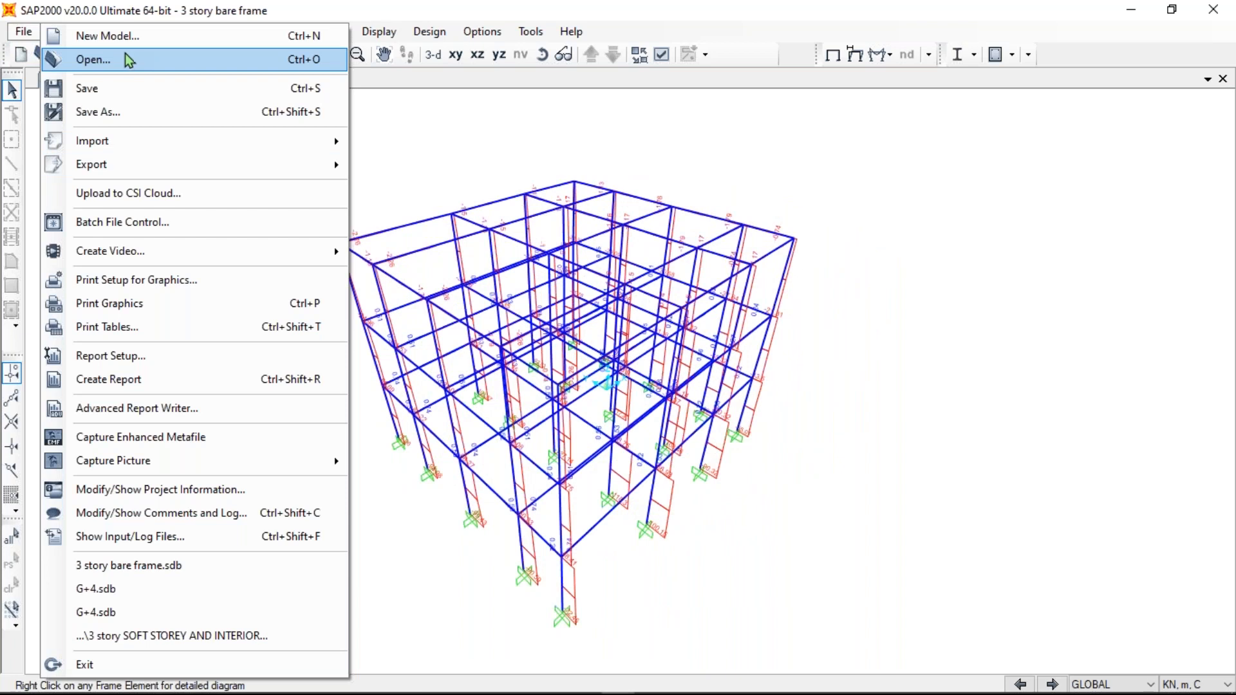
- Start opening a model, discard the bare frame changes and browse to the education (G:) drive
click(125, 58)
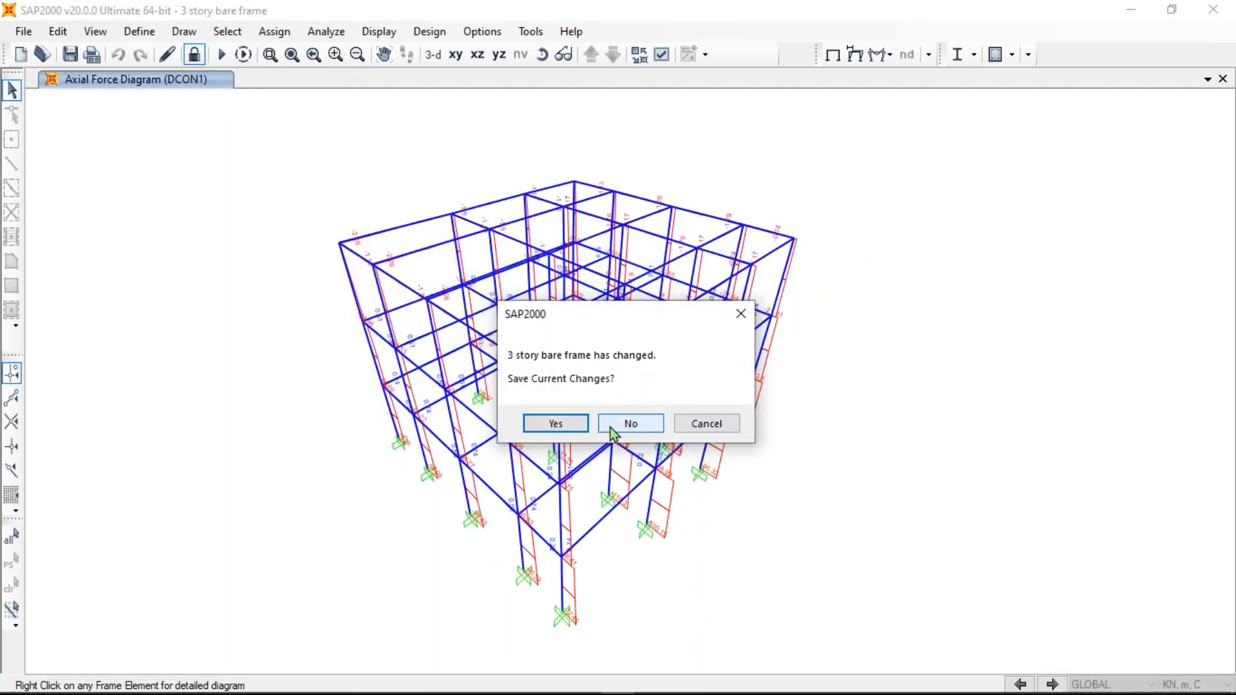
click(628, 425)
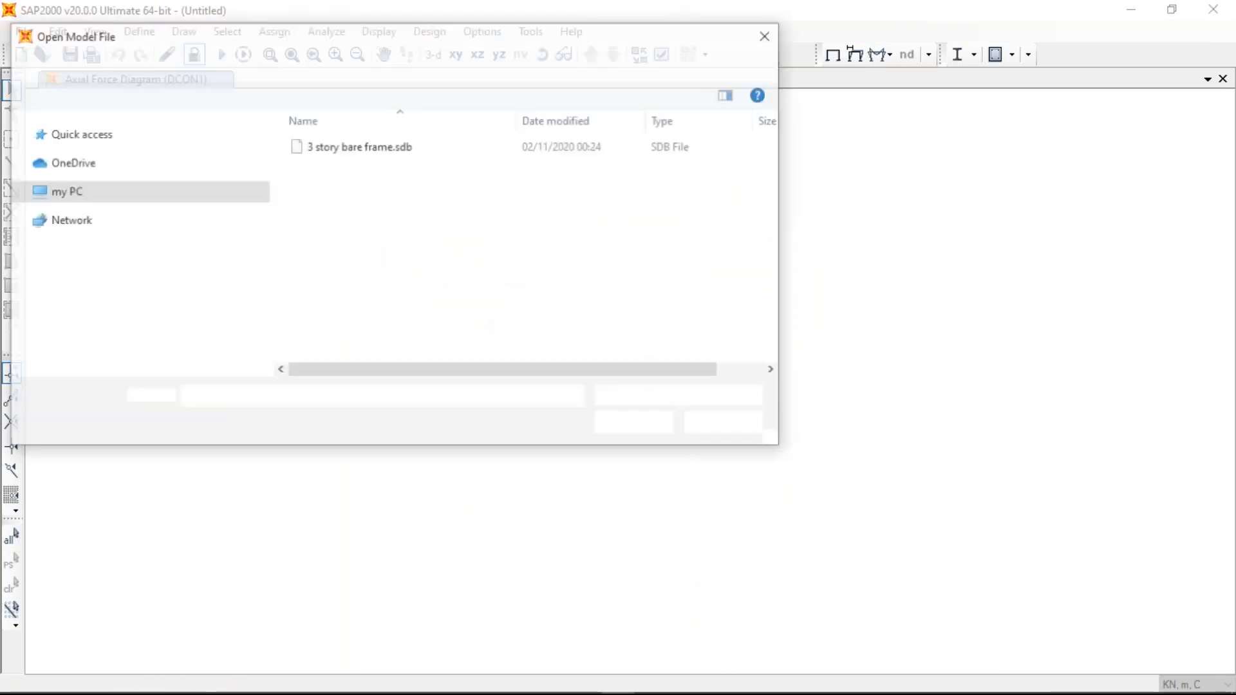
scroll(71, 213, up, 4)
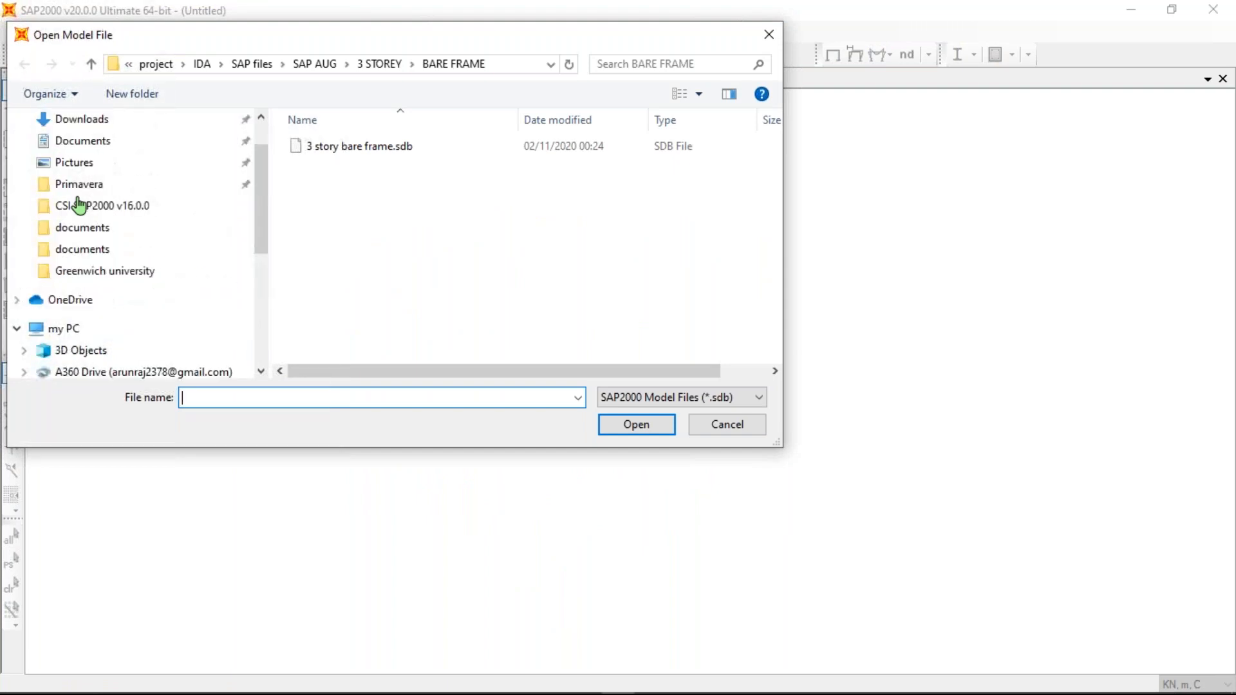
scroll(77, 207, down, 5)
scroll(101, 314, up, 2)
scroll(100, 309, up, 2)
click(88, 200)
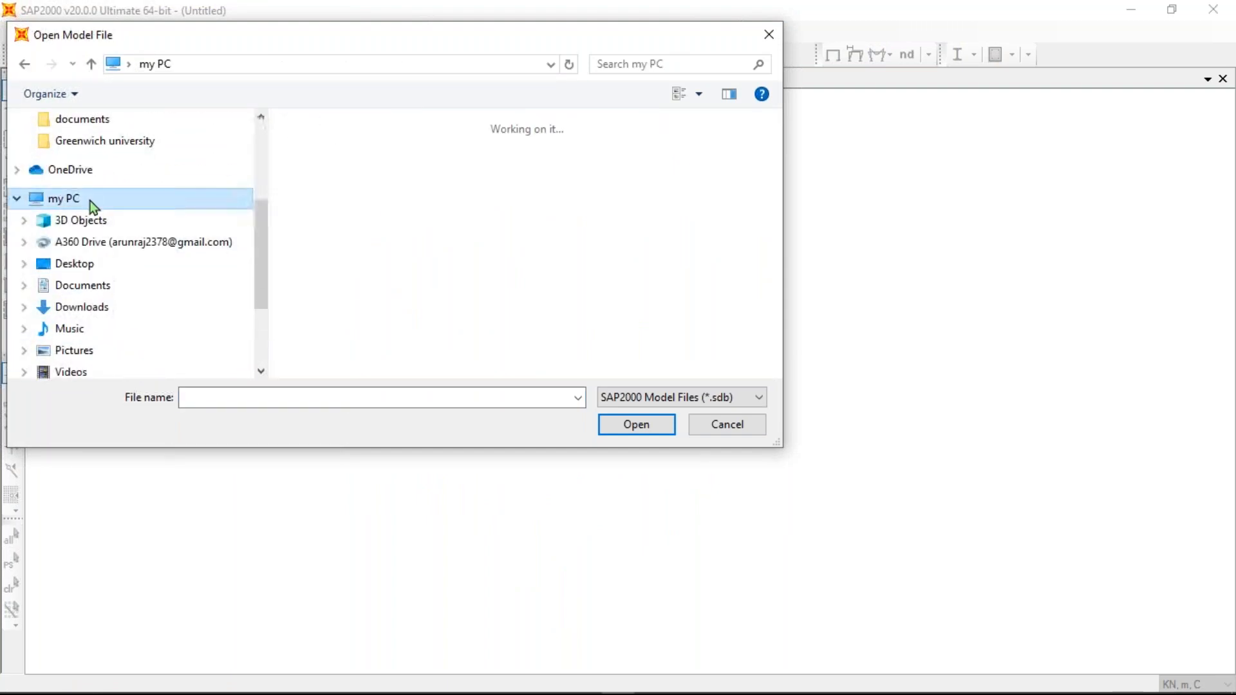
double_click(679, 345)
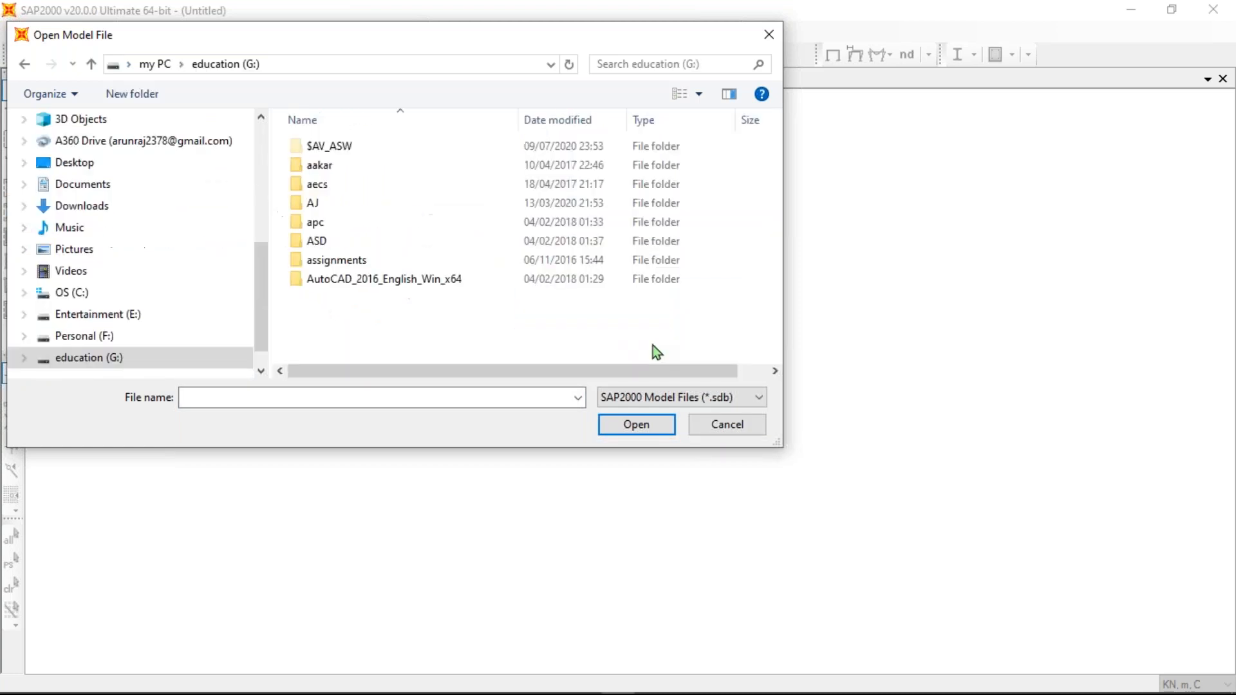
- Go through consultancy > JNTU-A > SHEAR WALLS > SAP 2000 > SHEARWALLS AT EDGES and open SHEAR WALLS AT EDGES.sdb
scroll(358, 322, down, 1)
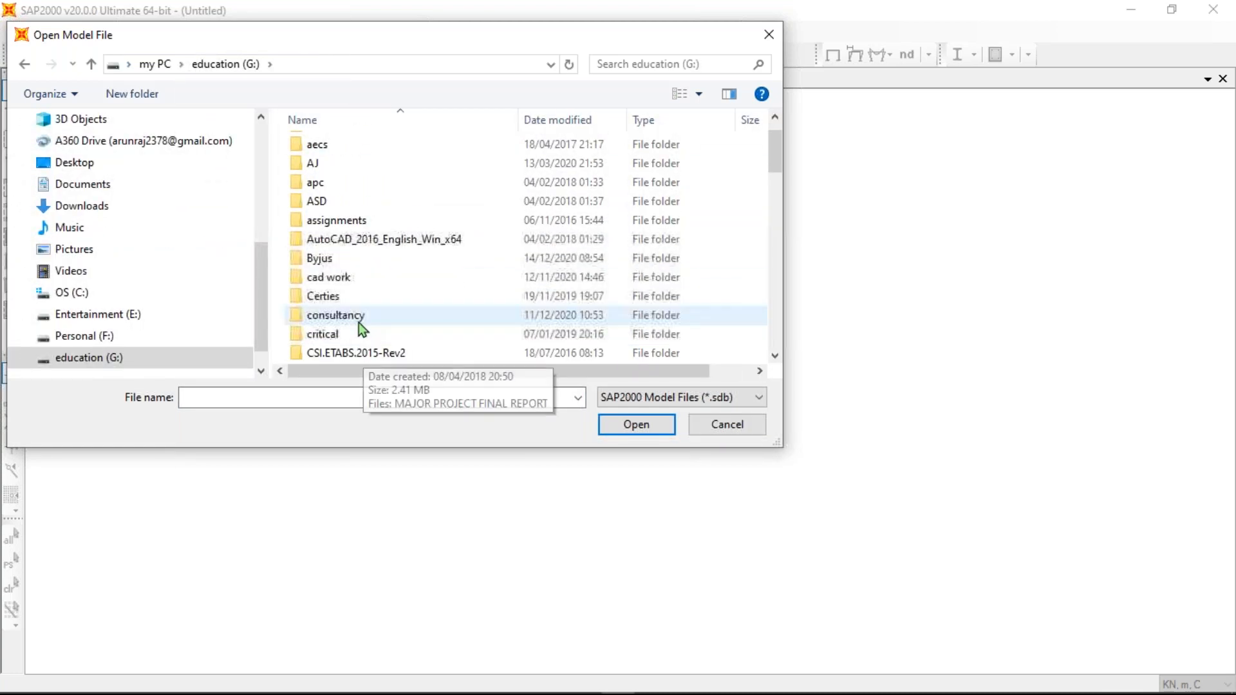
double_click(358, 322)
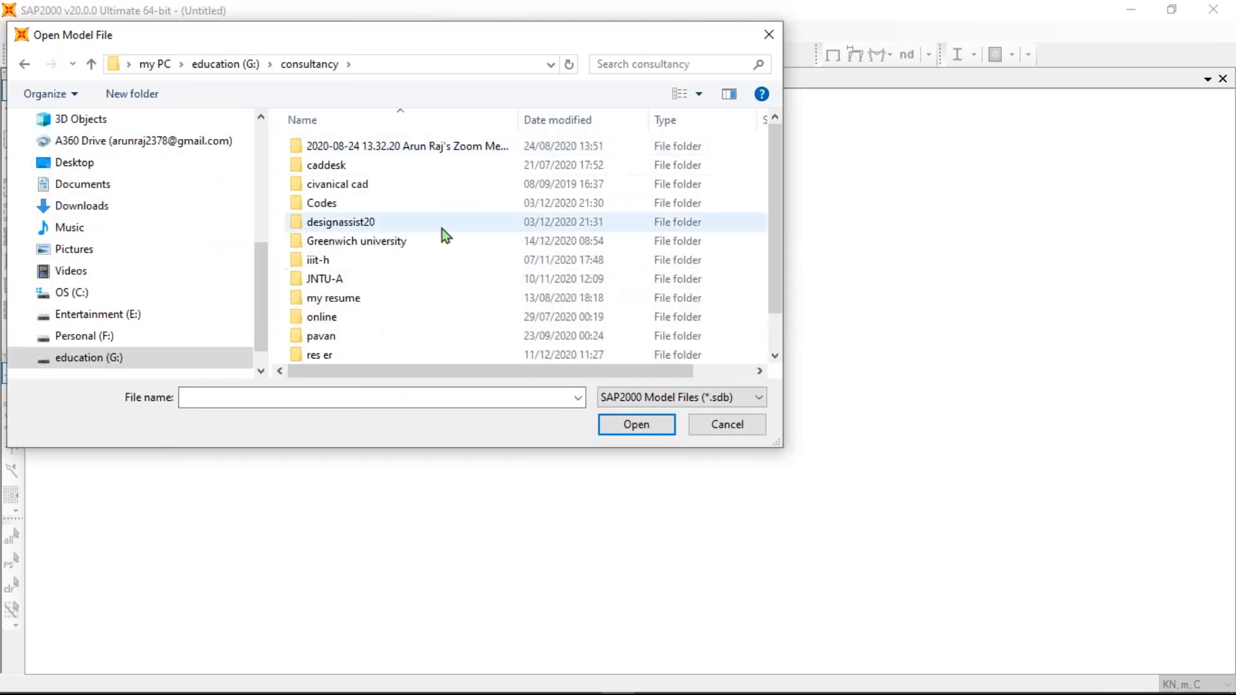
double_click(340, 278)
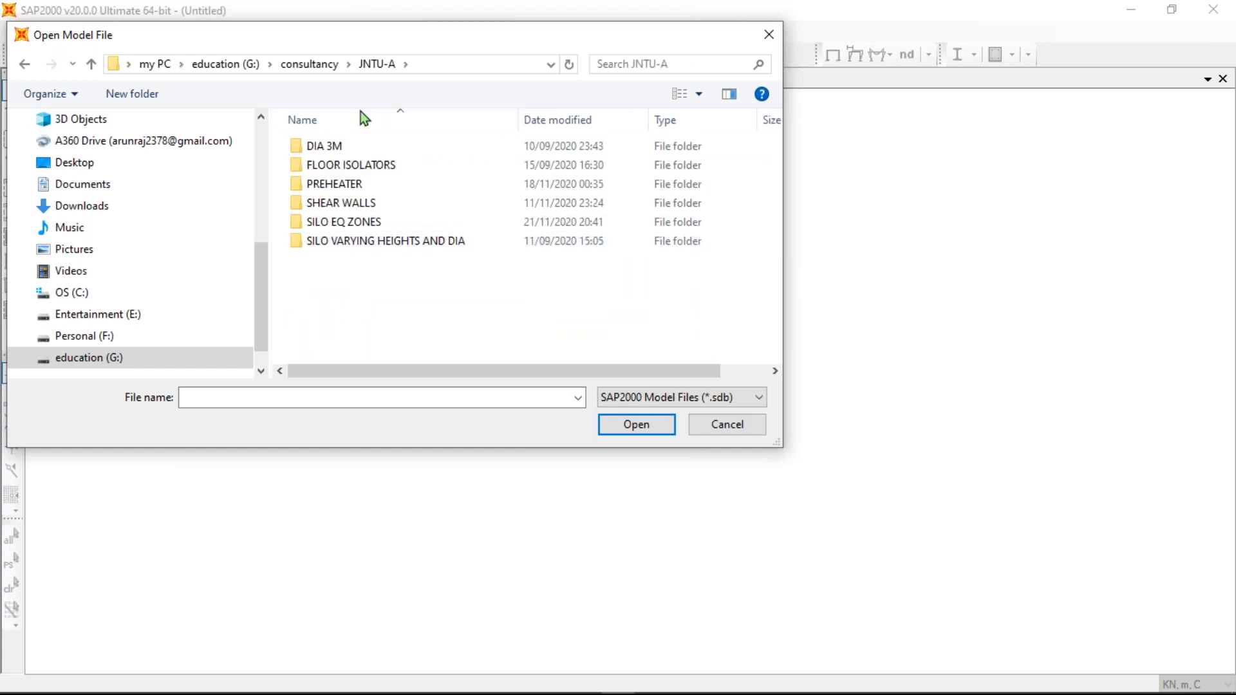
double_click(359, 202)
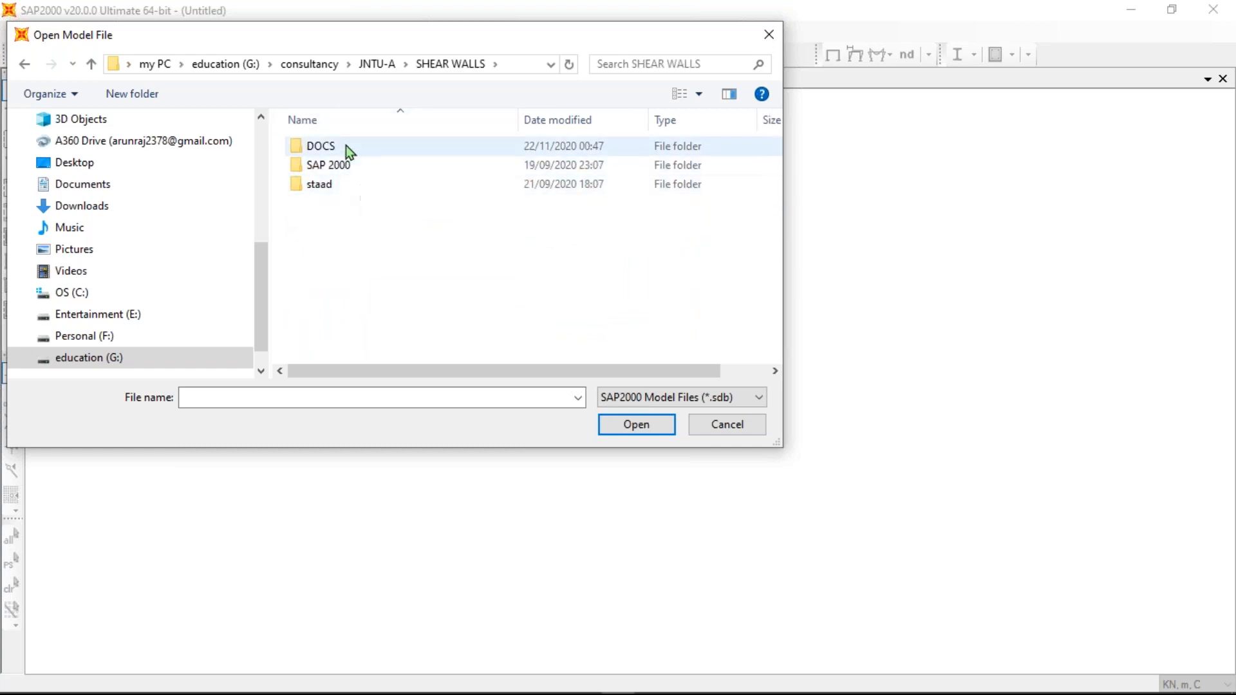
double_click(345, 170)
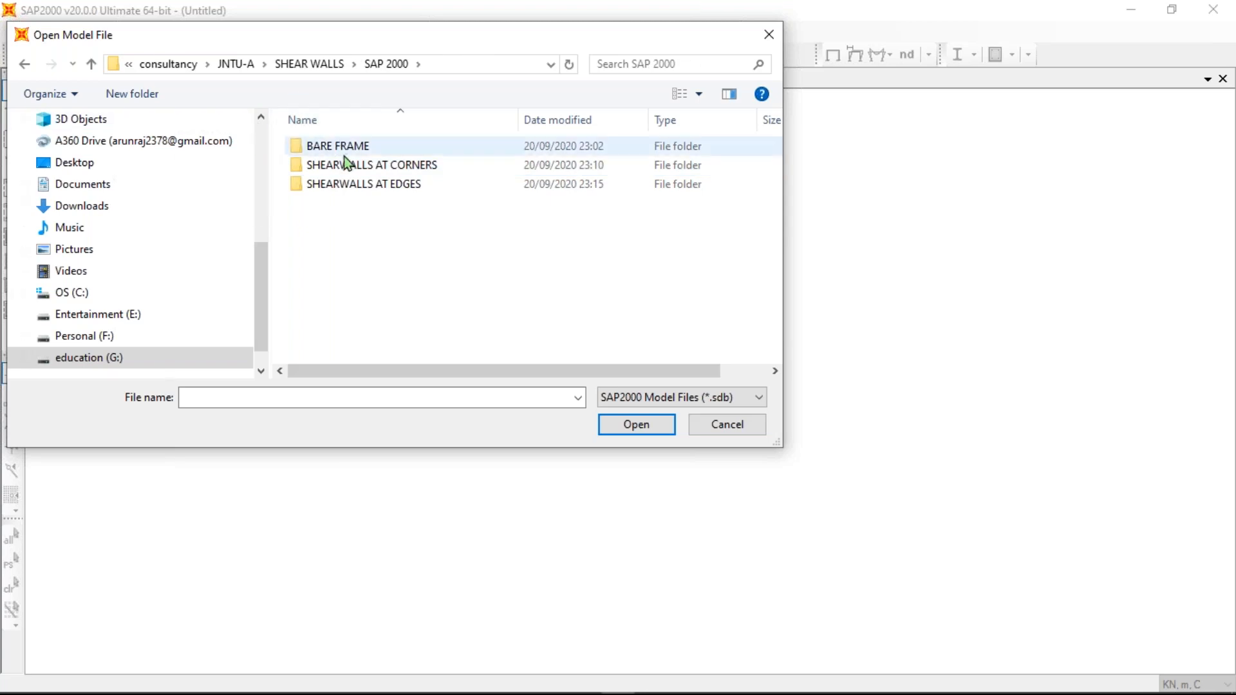
double_click(371, 186)
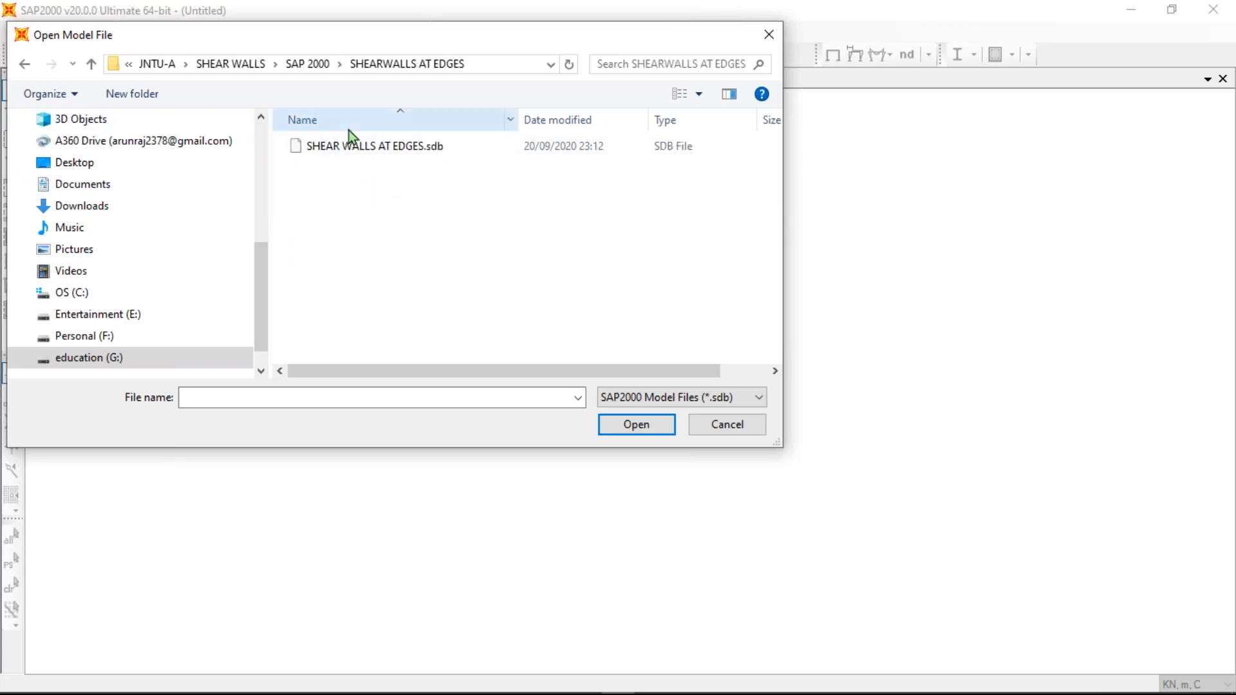
click(356, 148)
click(635, 423)
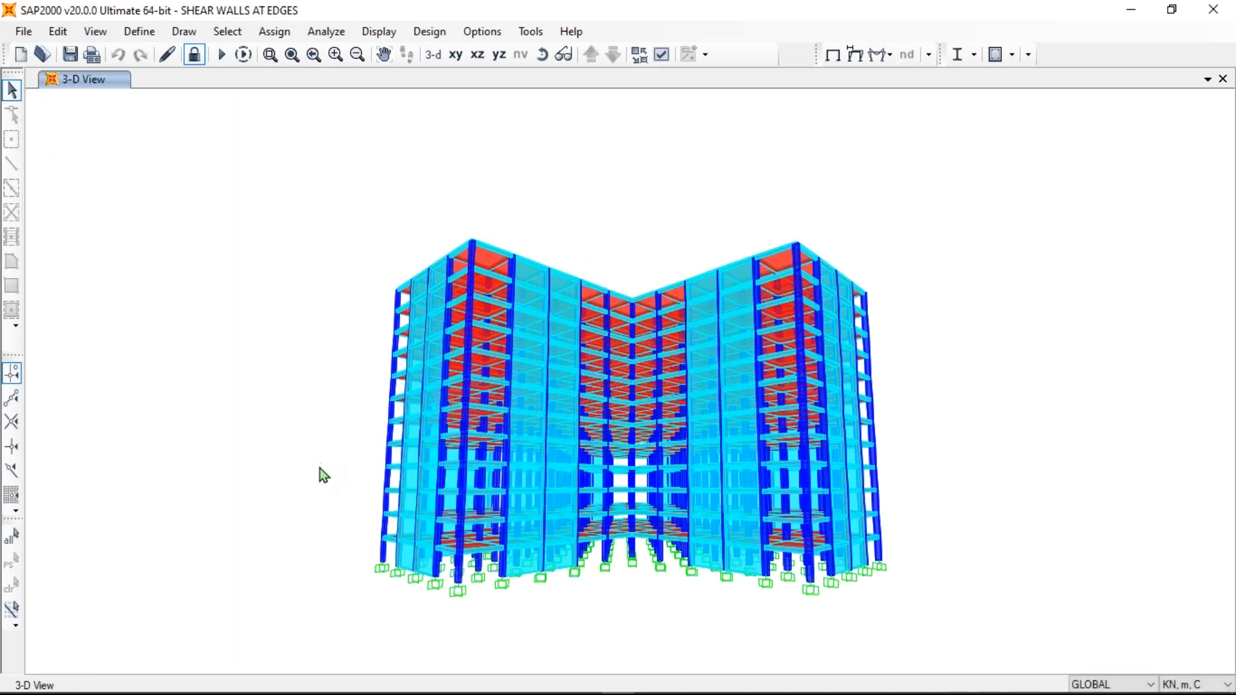
- Plot Joint364 as a vertical function to display its UX displacement time history
shift+middle_drag(334, 495, 351, 77)
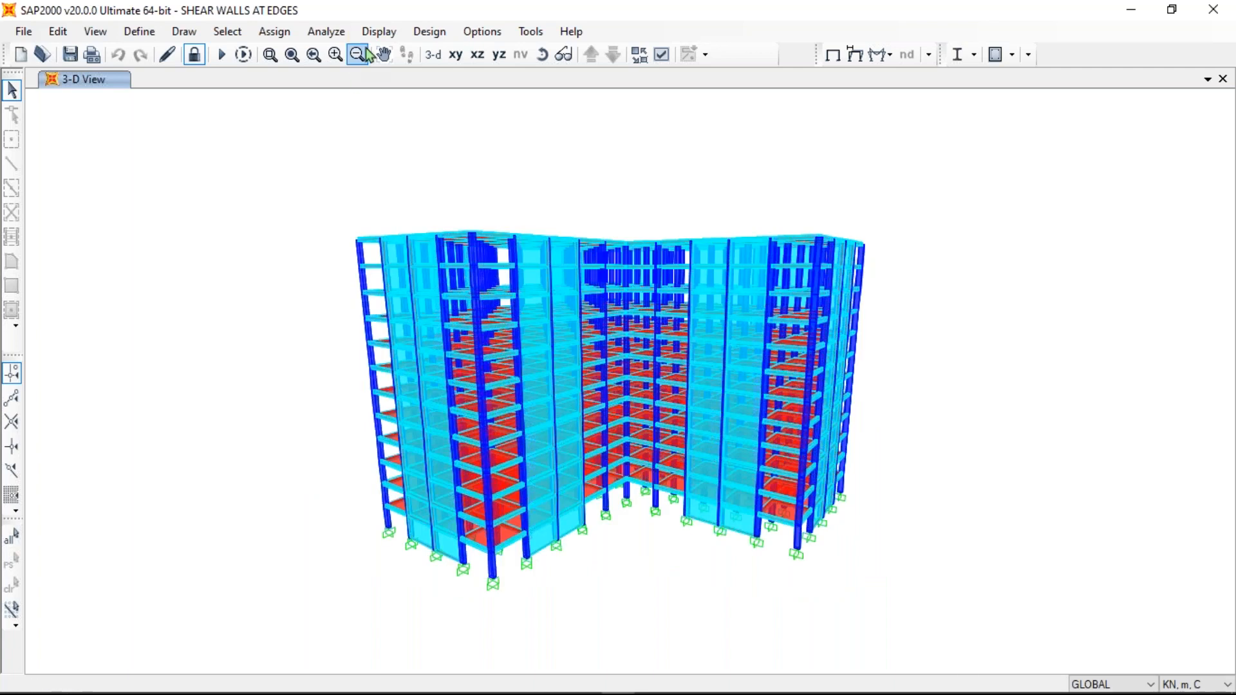
click(370, 36)
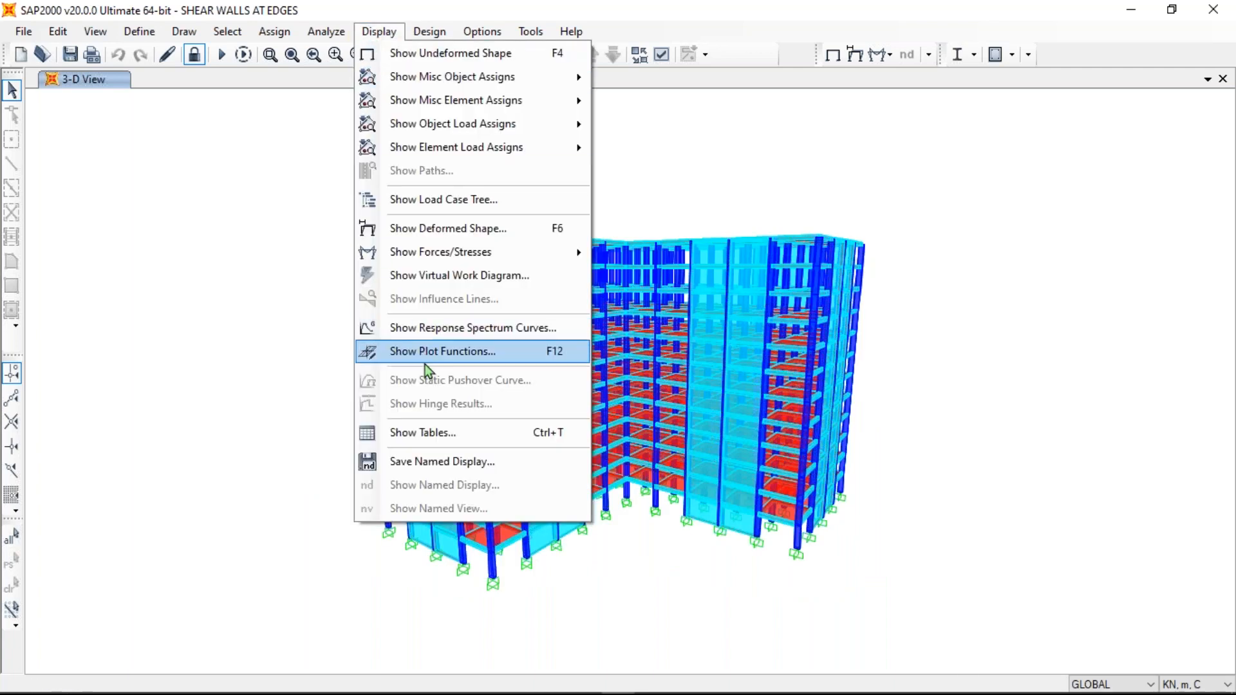
click(422, 353)
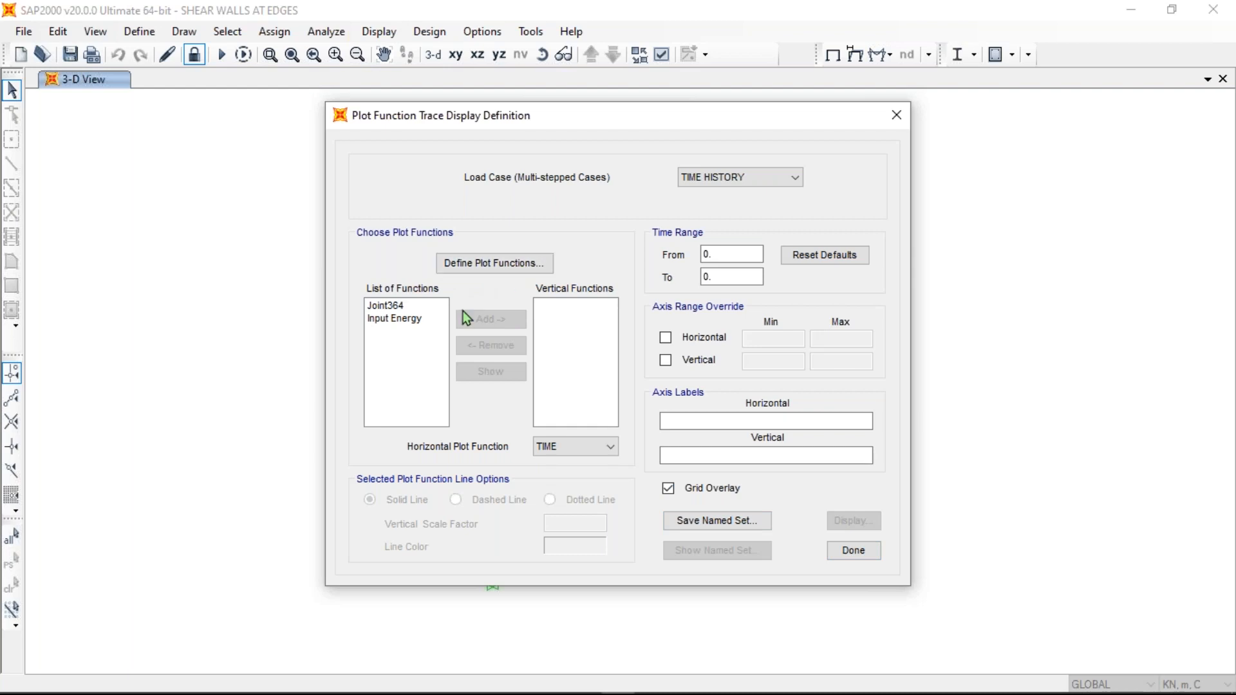
click(388, 306)
click(509, 321)
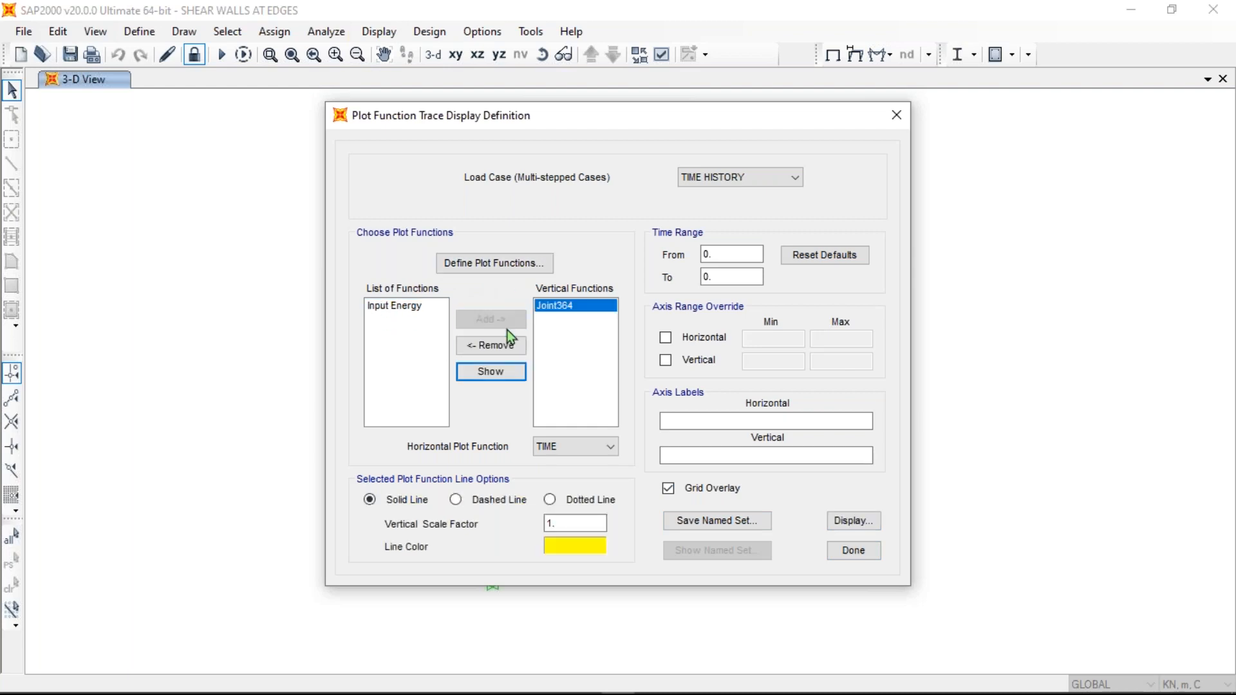
click(861, 522)
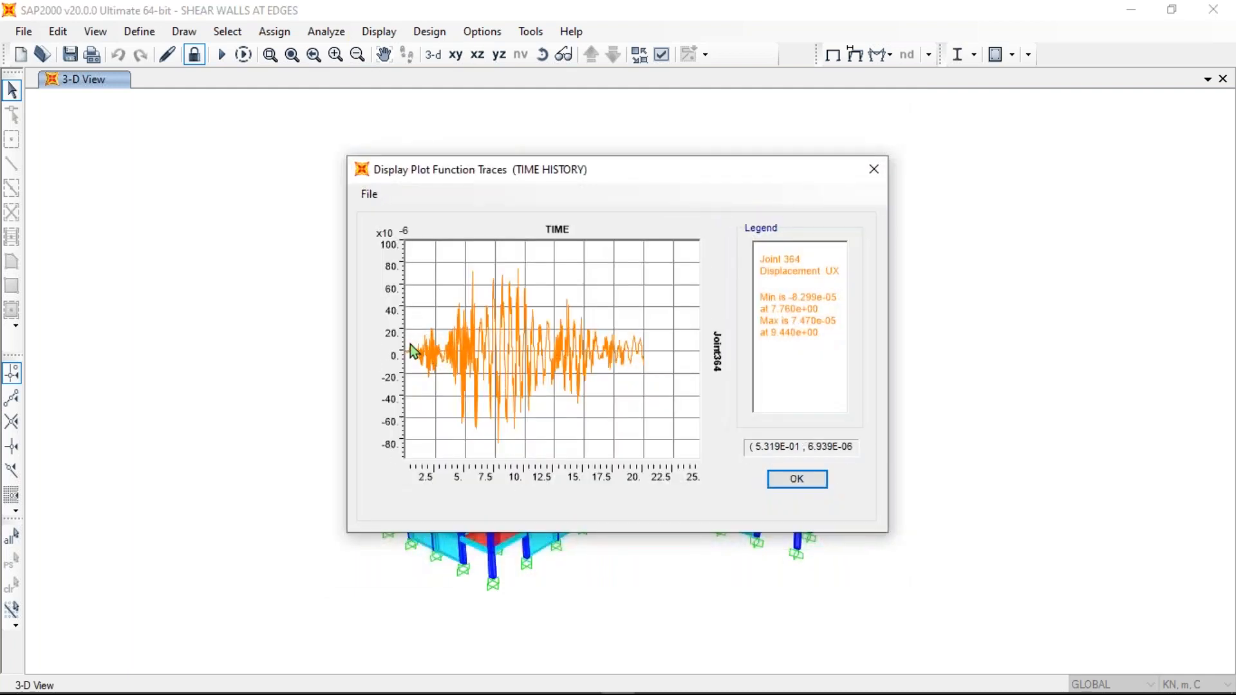
- Review the graph, peaking between -8.299e-05 and 7.470e-05, then close the plot
drag(547, 169, 725, 159)
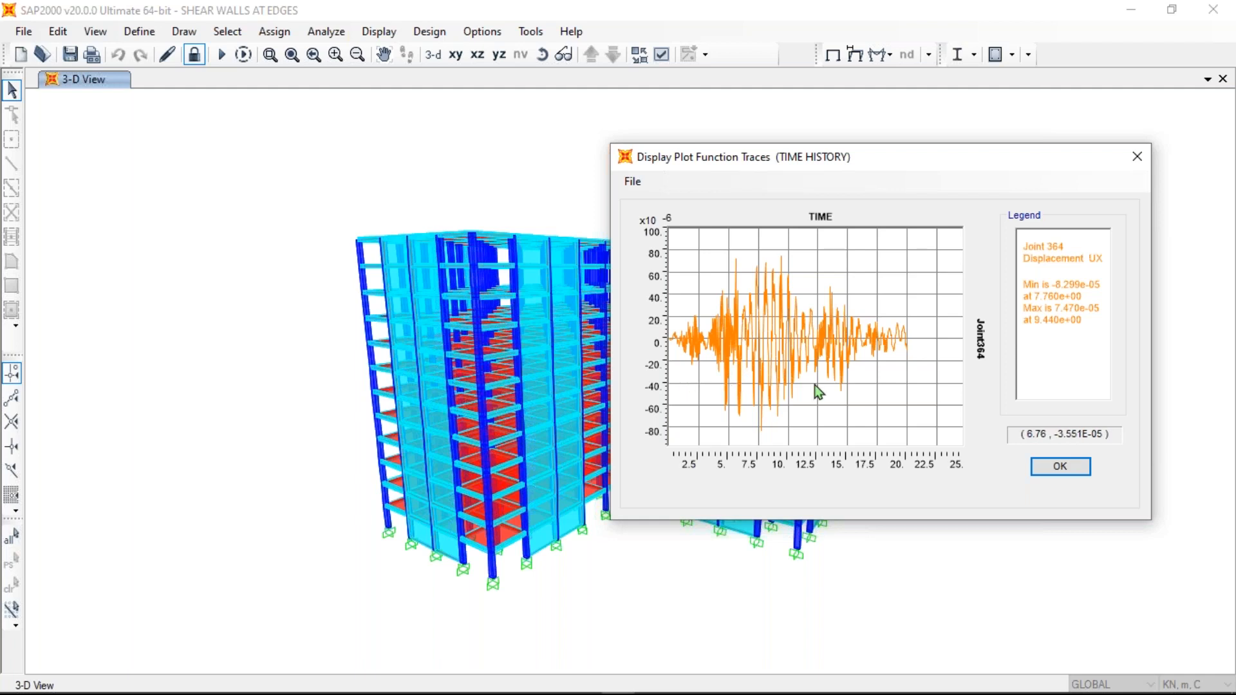
click(1143, 160)
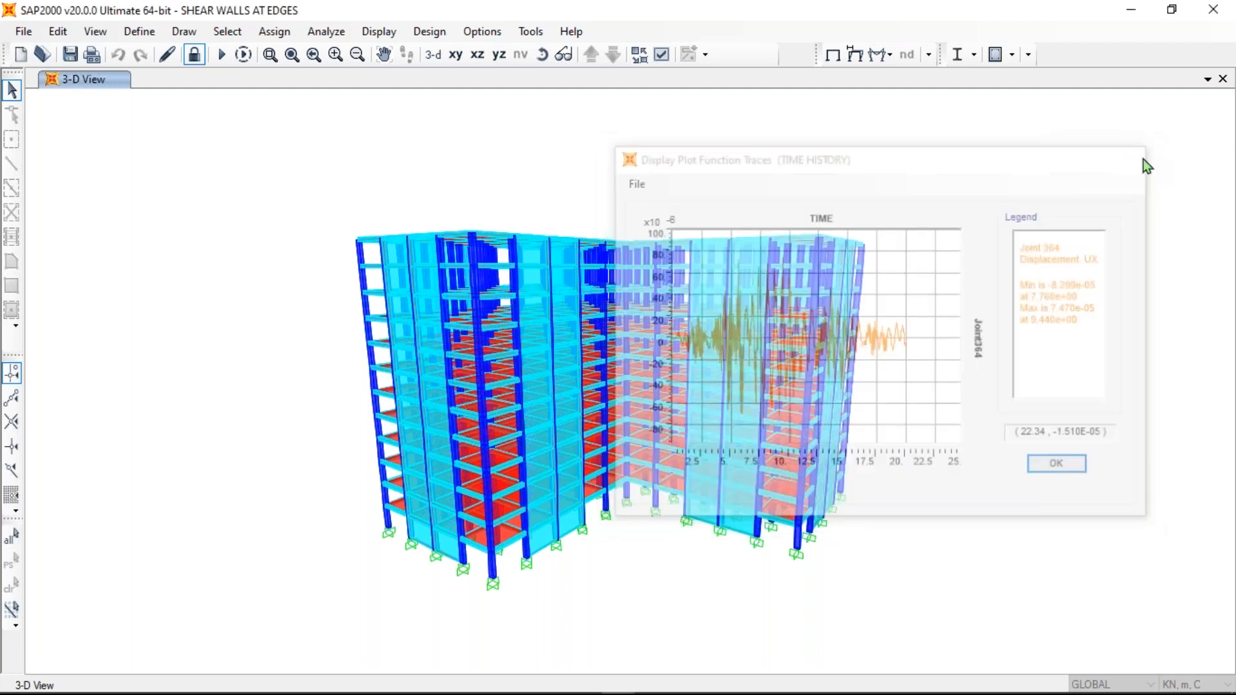
click(137, 36)
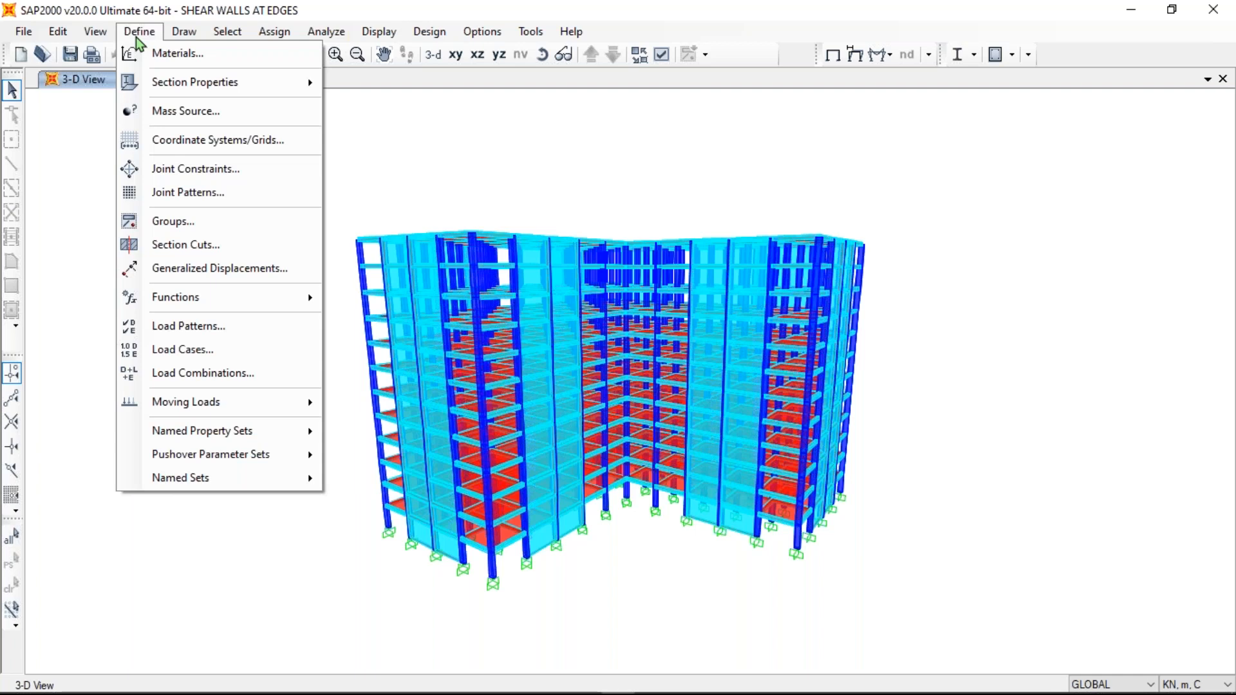
mouse_move(196, 295)
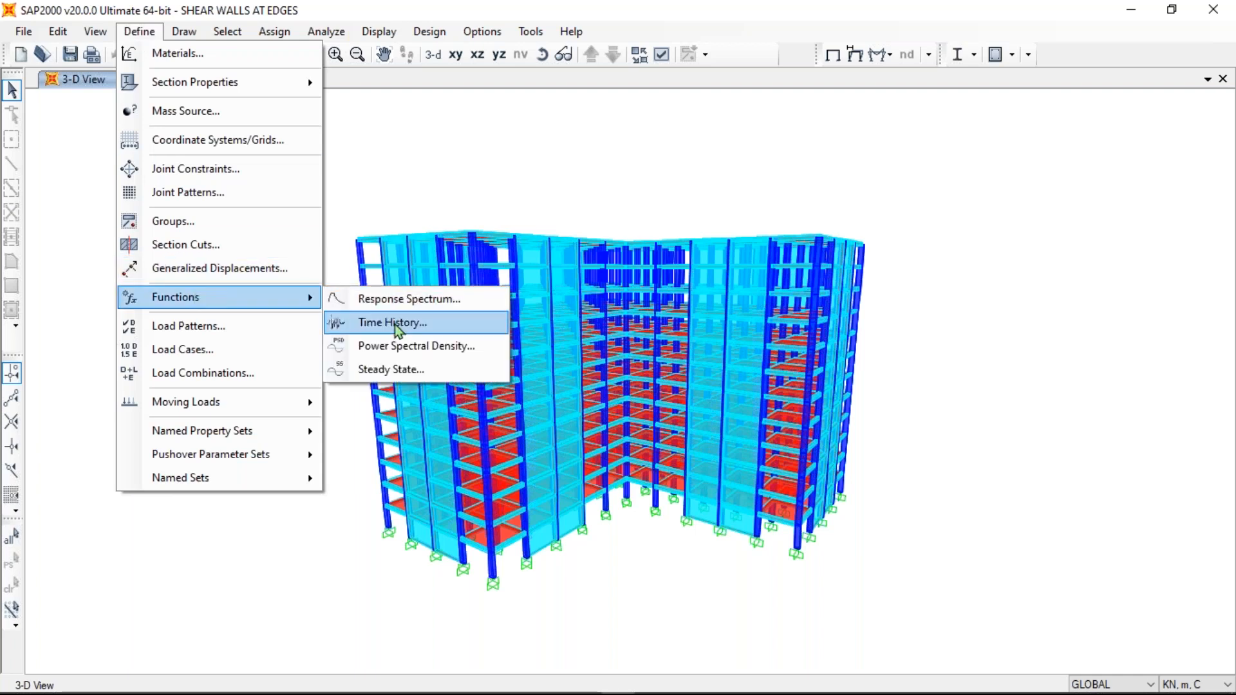
click(395, 323)
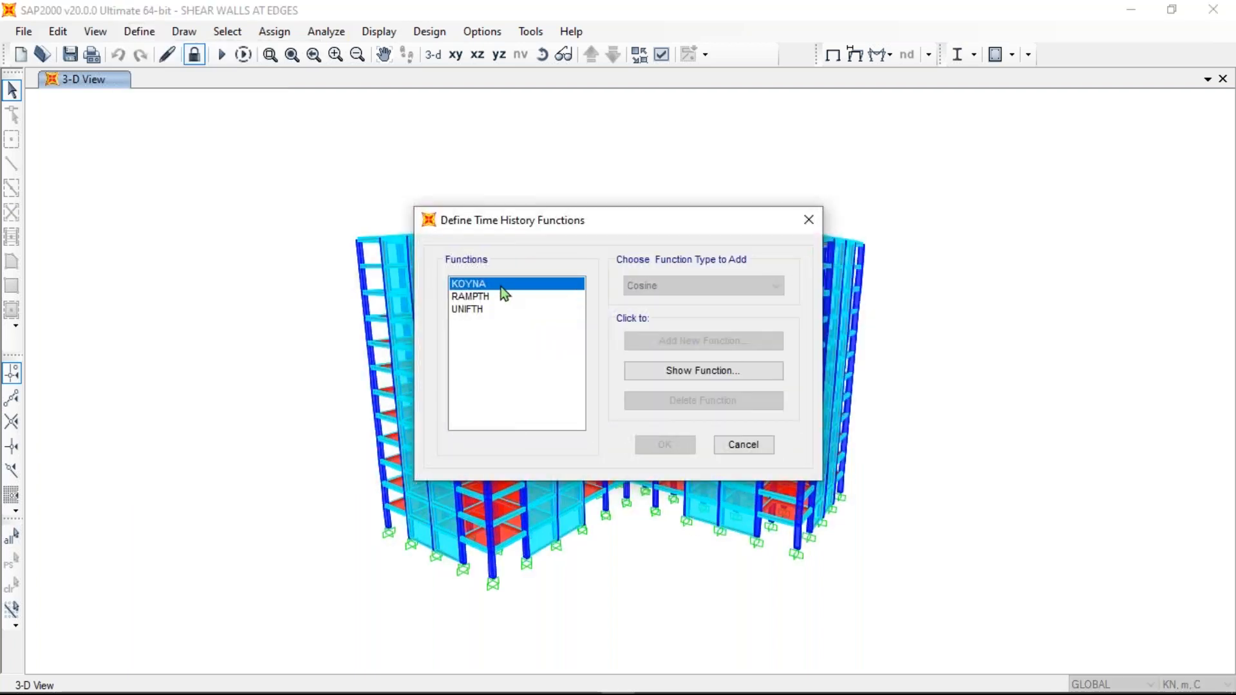
drag(582, 216, 716, 180)
click(867, 336)
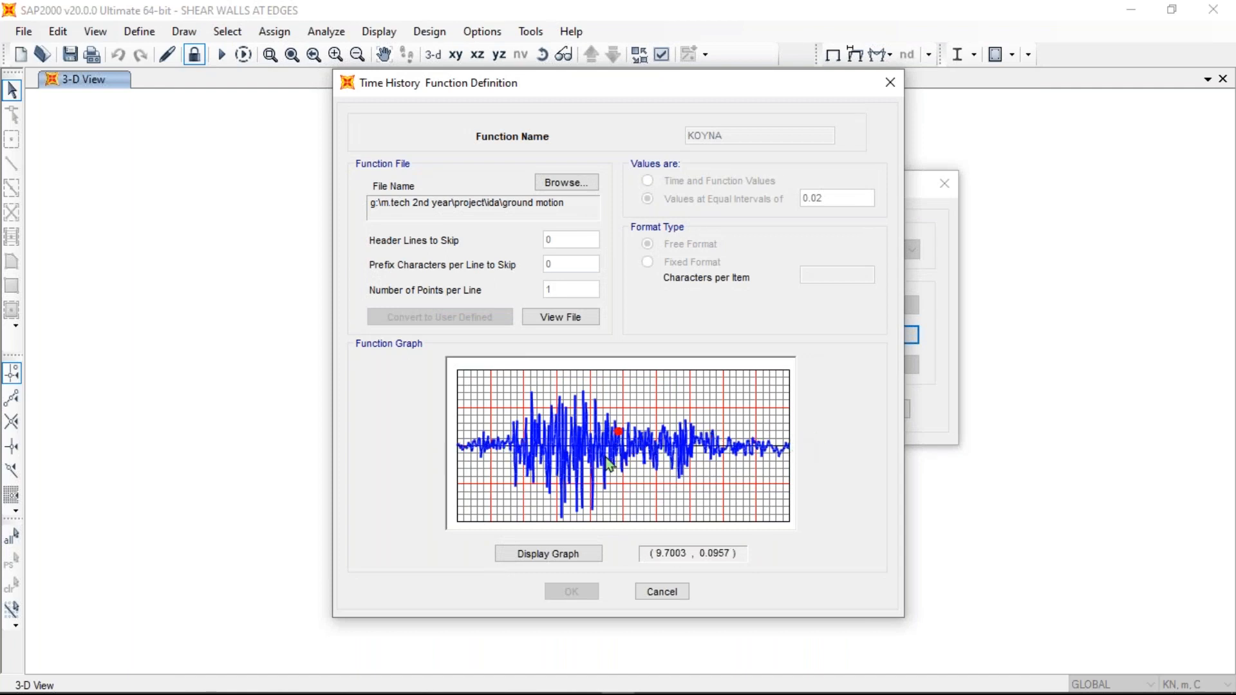
drag(642, 84, 366, 90)
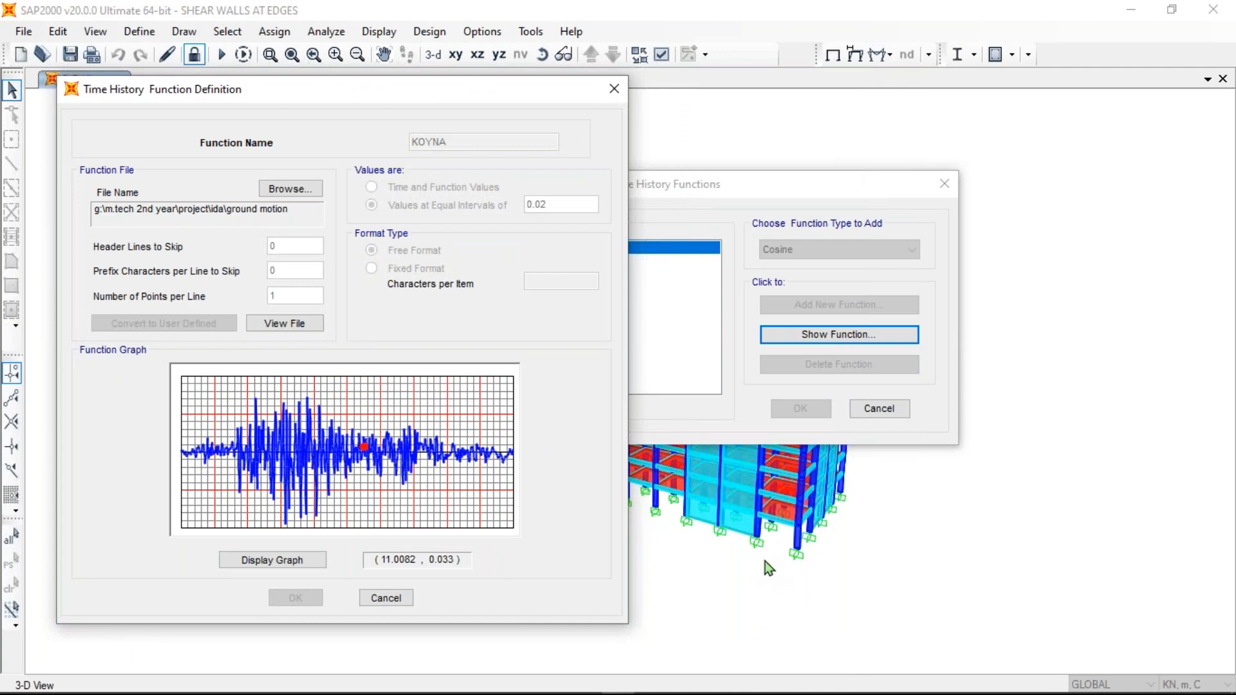
click(620, 96)
click(941, 186)
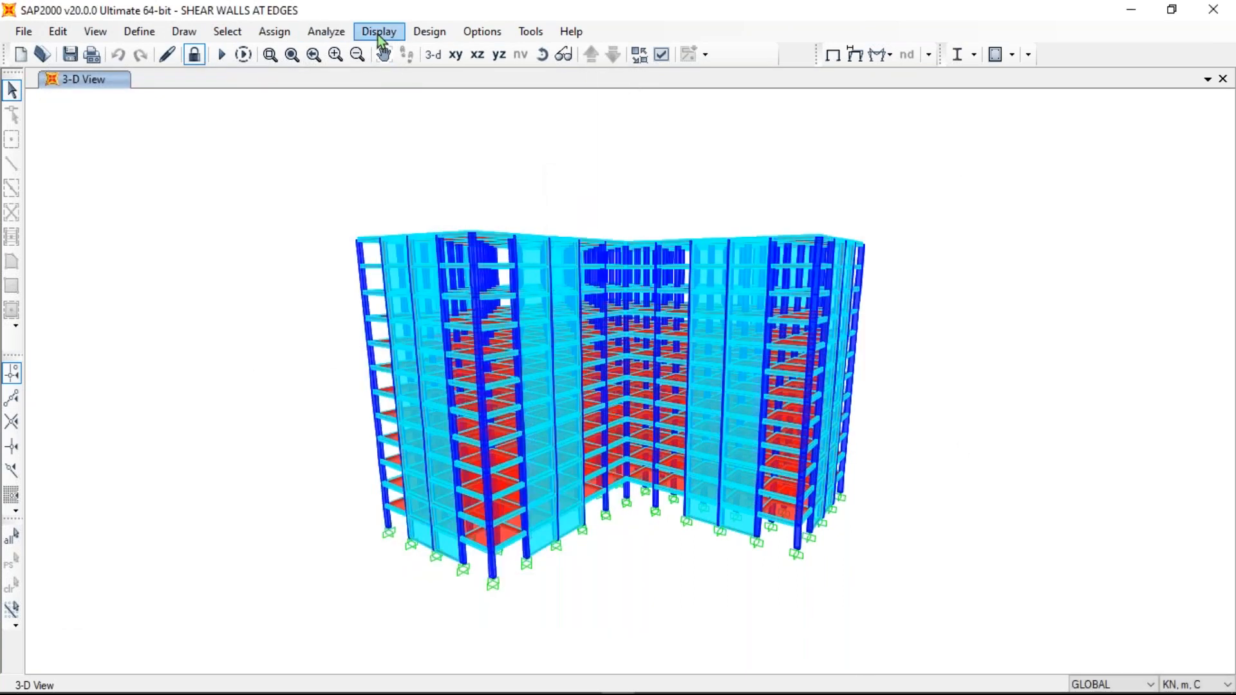
click(378, 33)
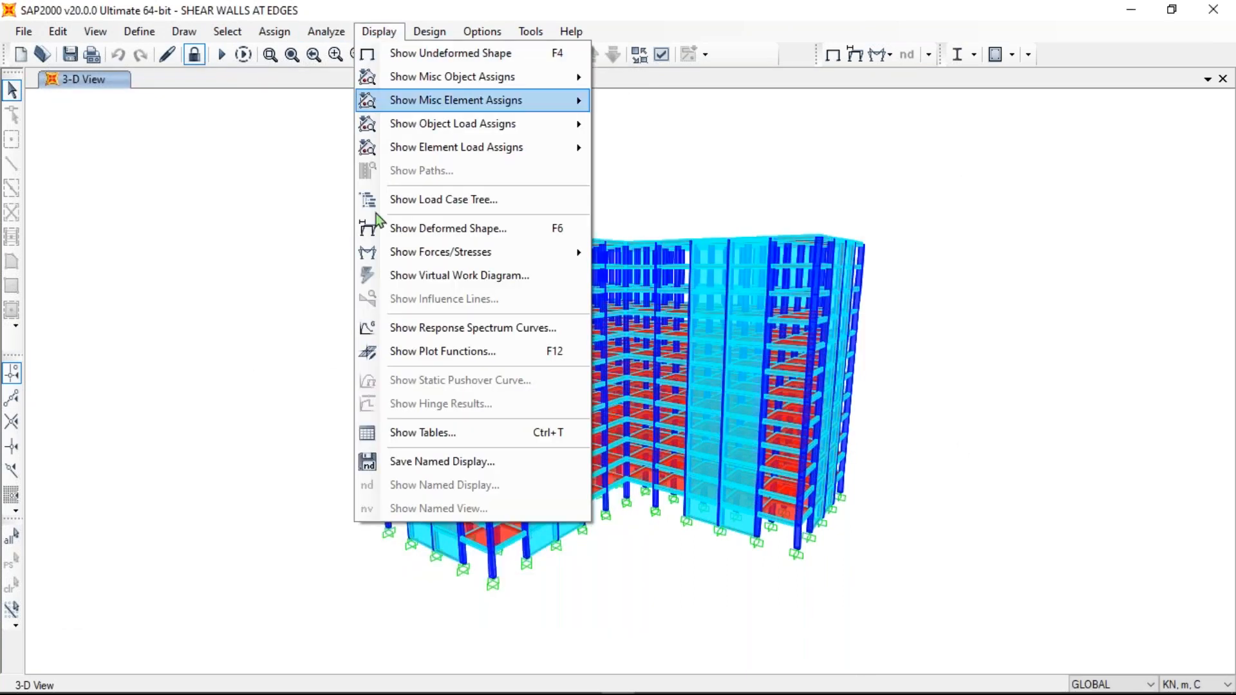
click(438, 353)
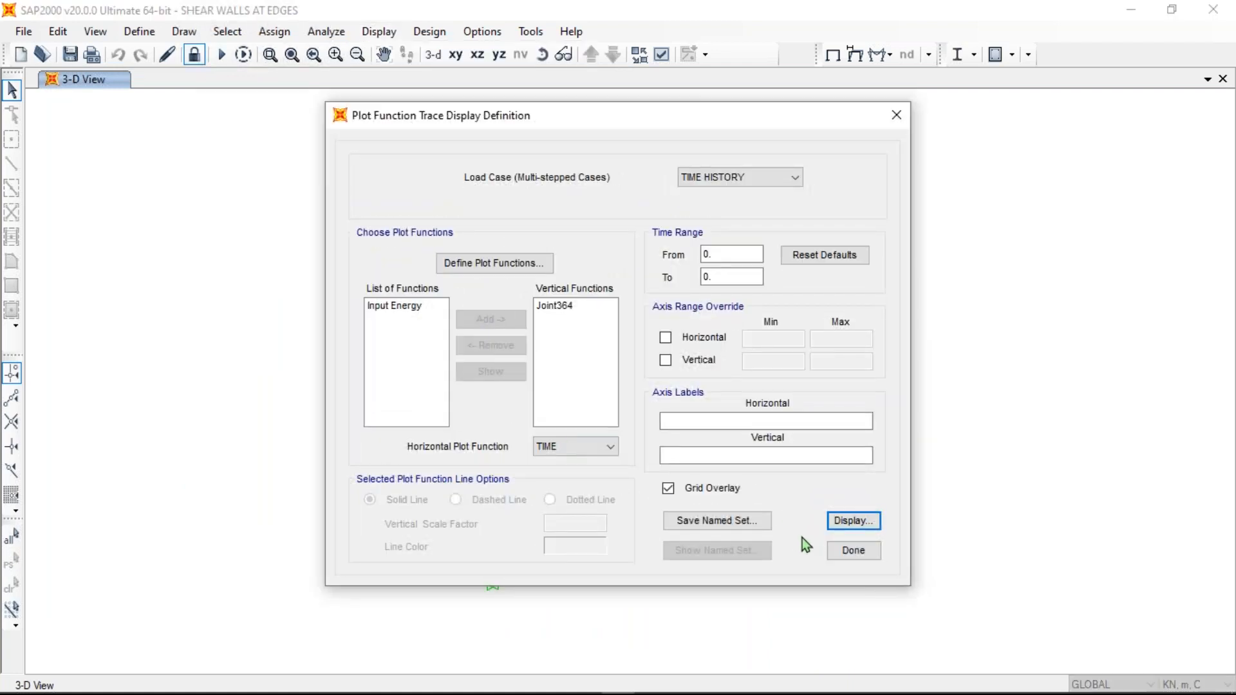
click(852, 521)
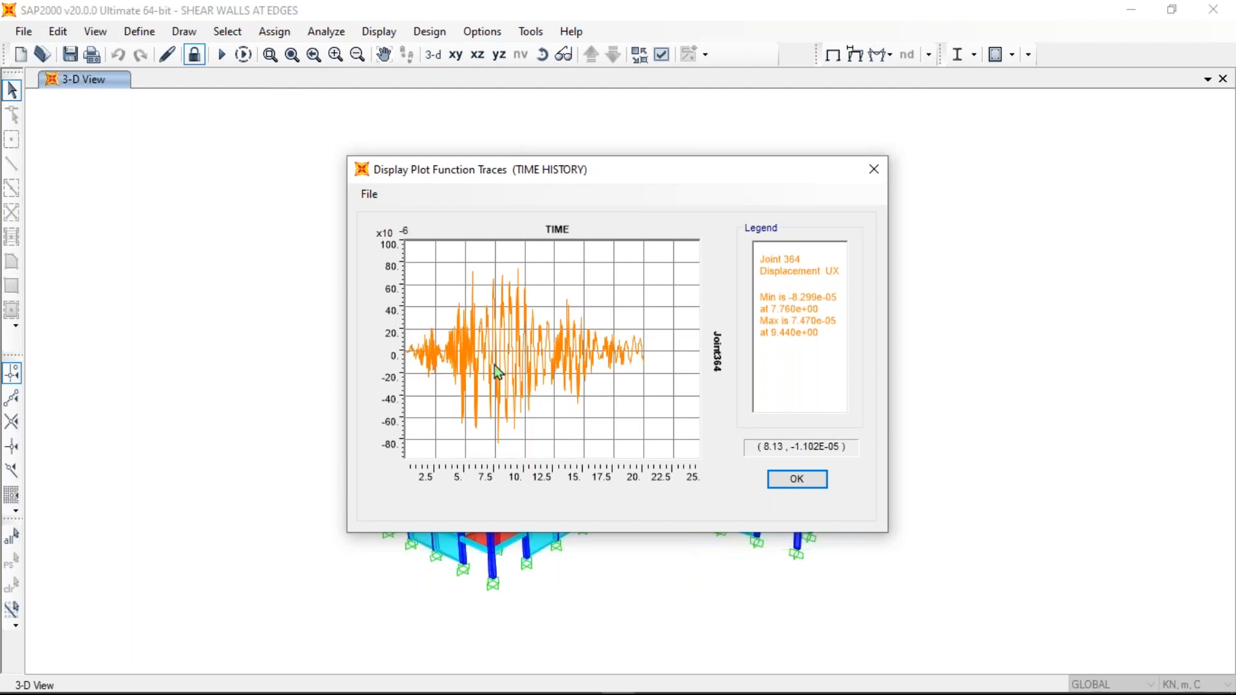
click(883, 169)
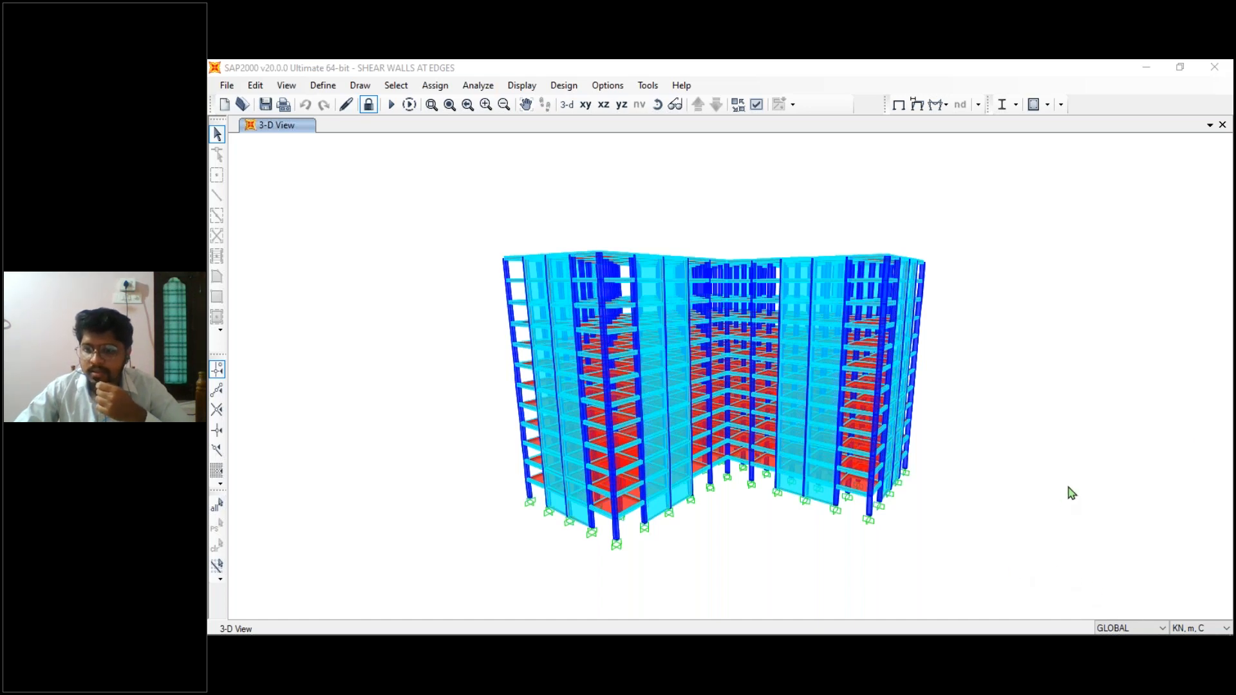
click(1207, 422)
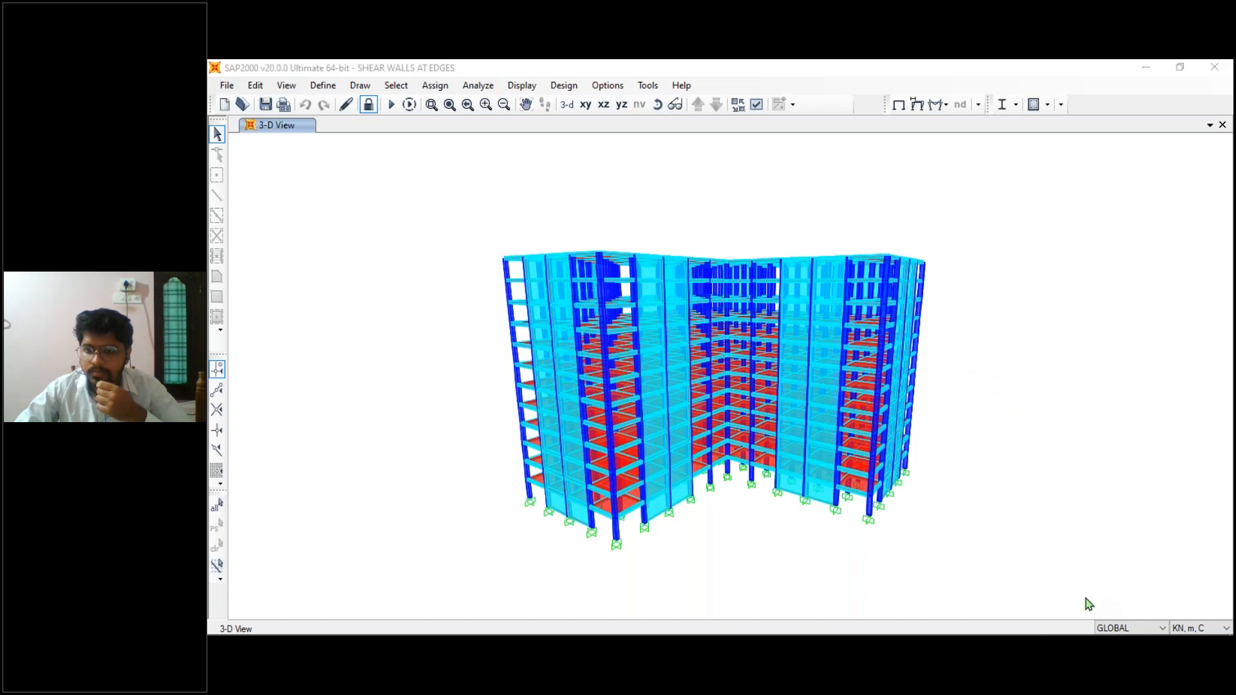
click(1223, 634)
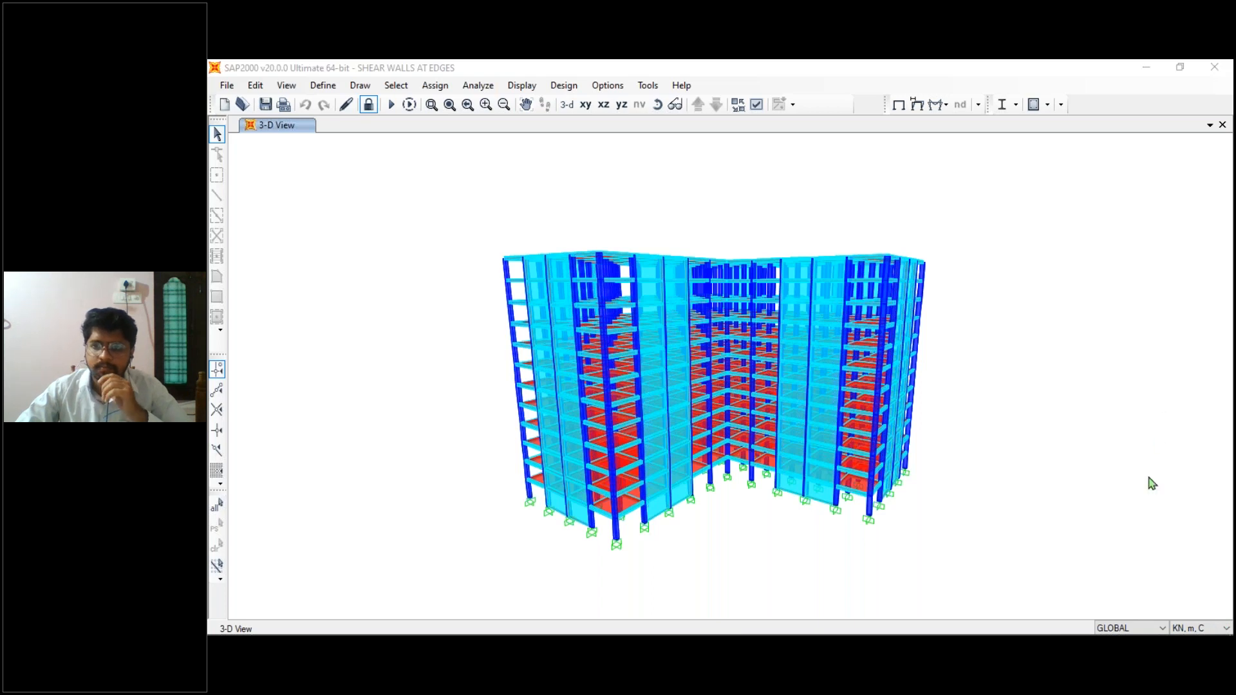